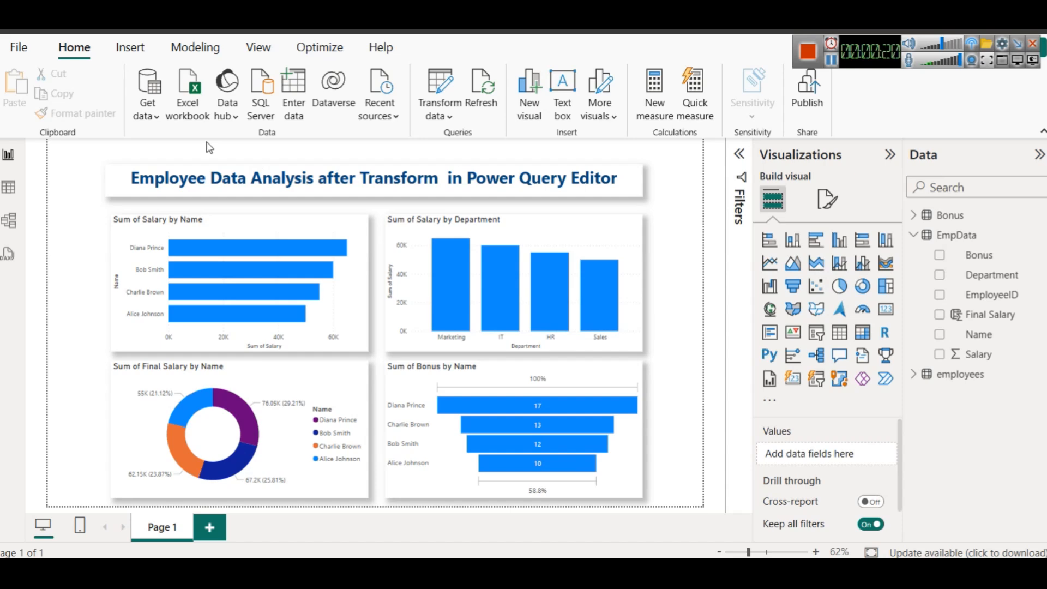
Open the EmpData query for editing and examine the data in the employees, Bonus and EmpData queries.
right_click(959, 244)
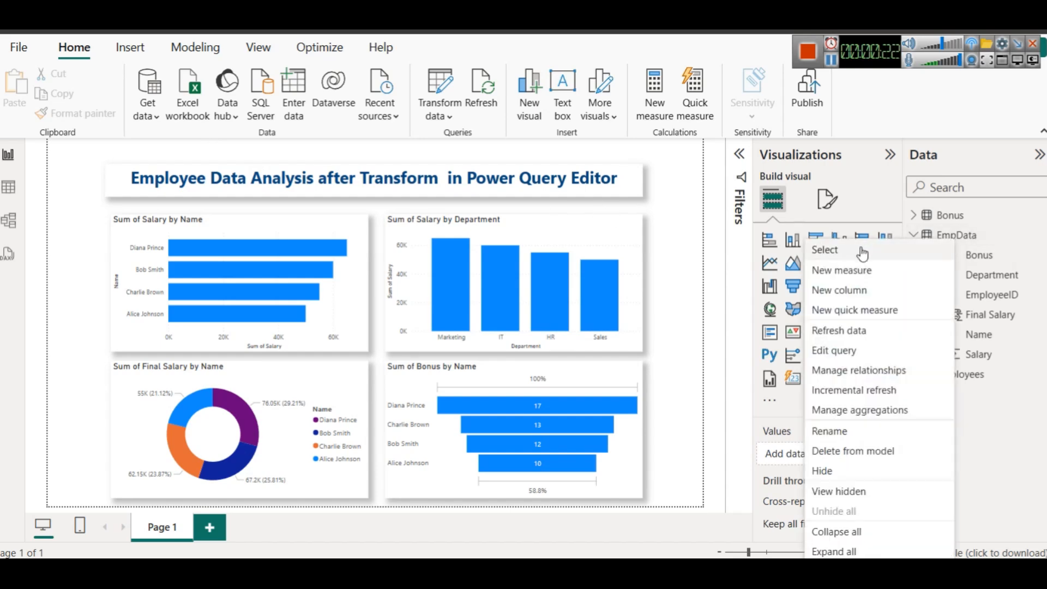
click(827, 351)
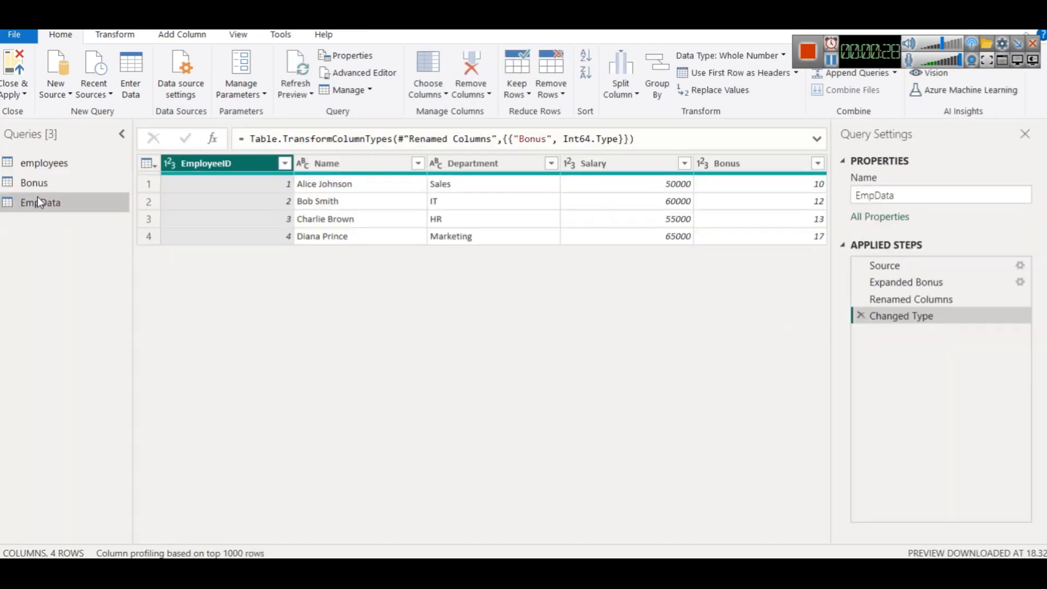
click(45, 162)
click(38, 183)
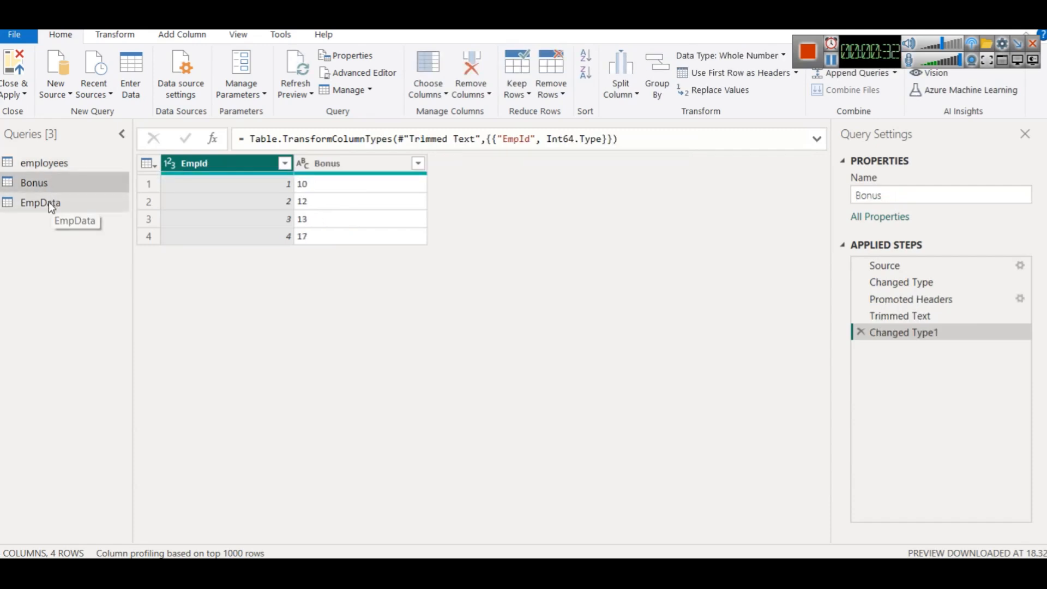
click(48, 205)
click(54, 160)
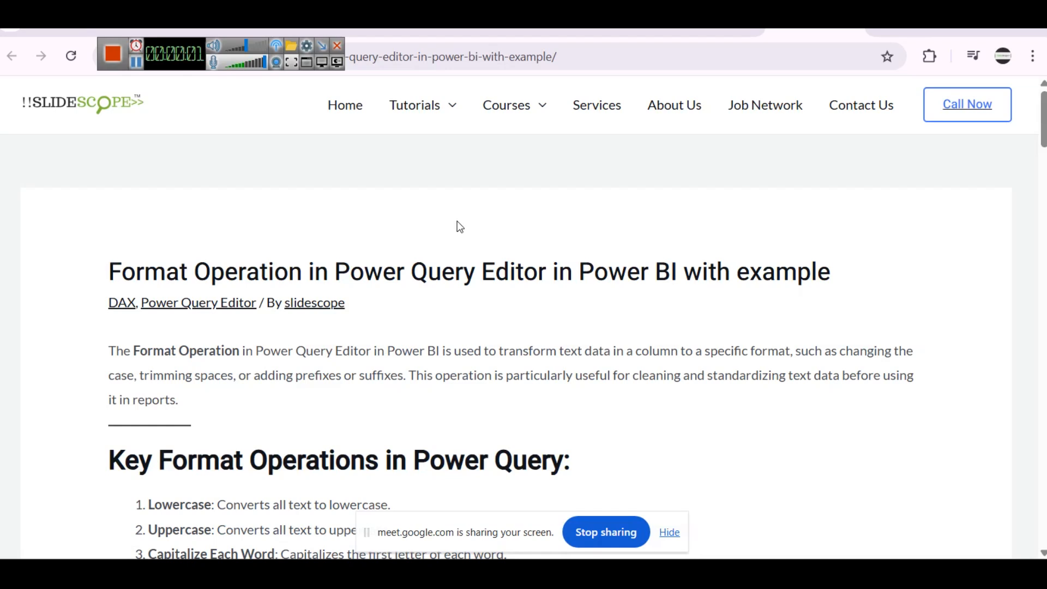
Switch to the blank Power BI Desktop report and dismiss the uncertified connectors notice and the start screen.
key(alt+Tab)
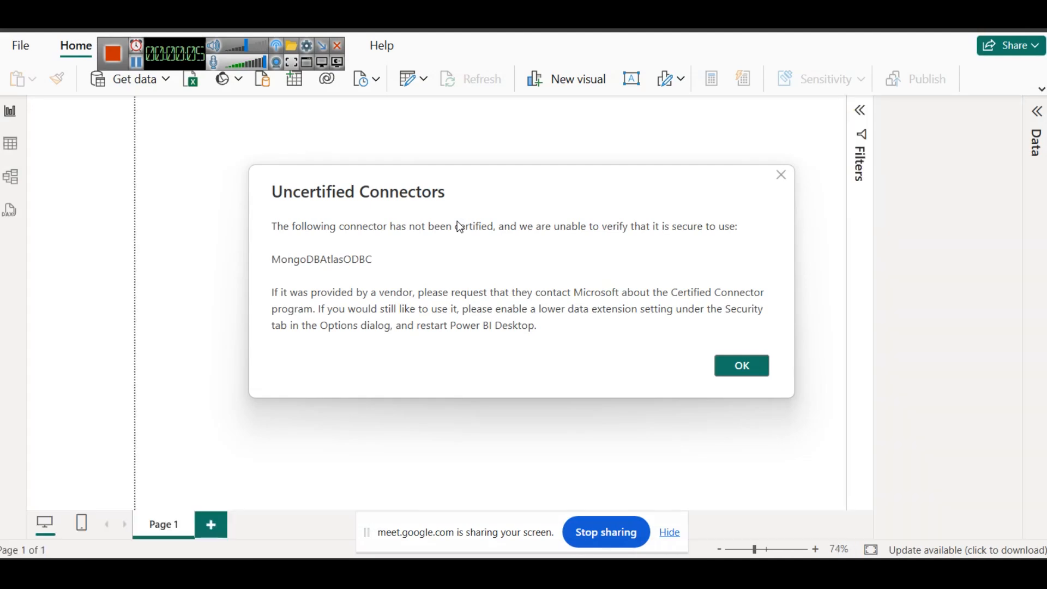
click(781, 174)
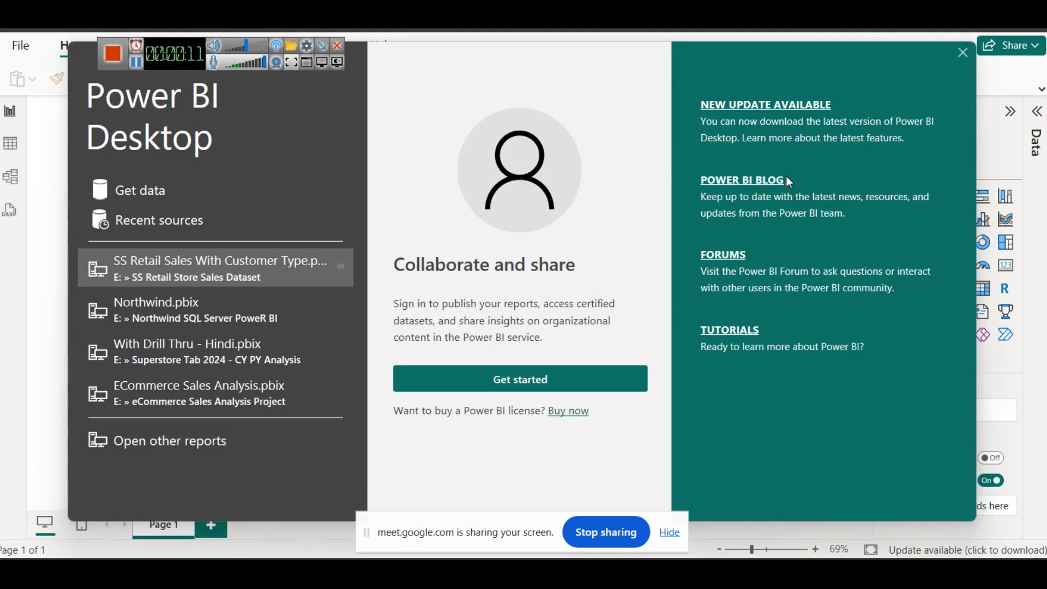
click(973, 62)
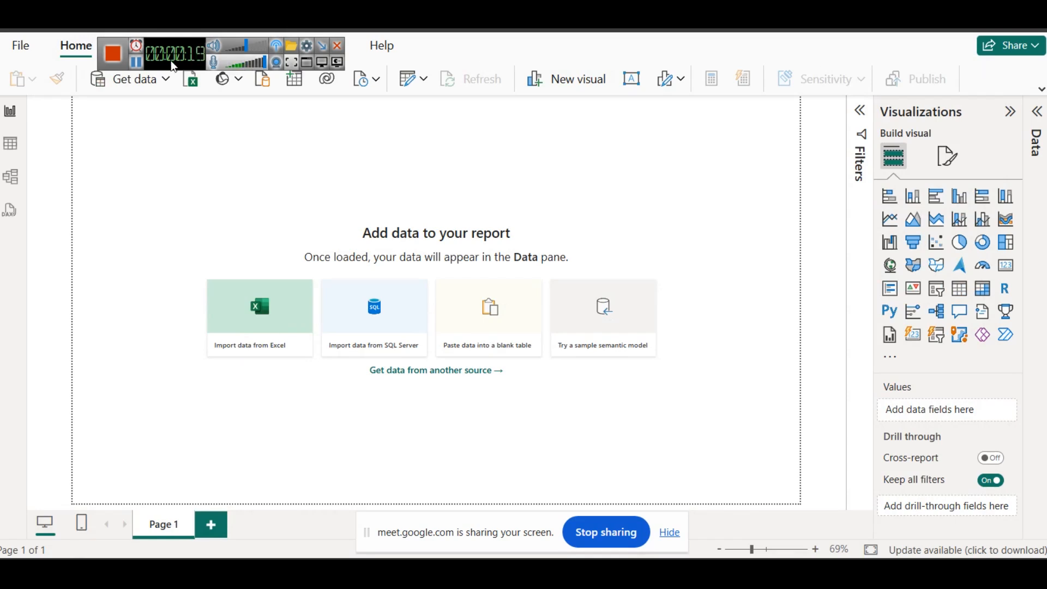
Expand the collapsed ribbon and open the Power Query Editor for the blank report.
drag(173, 67, 751, 53)
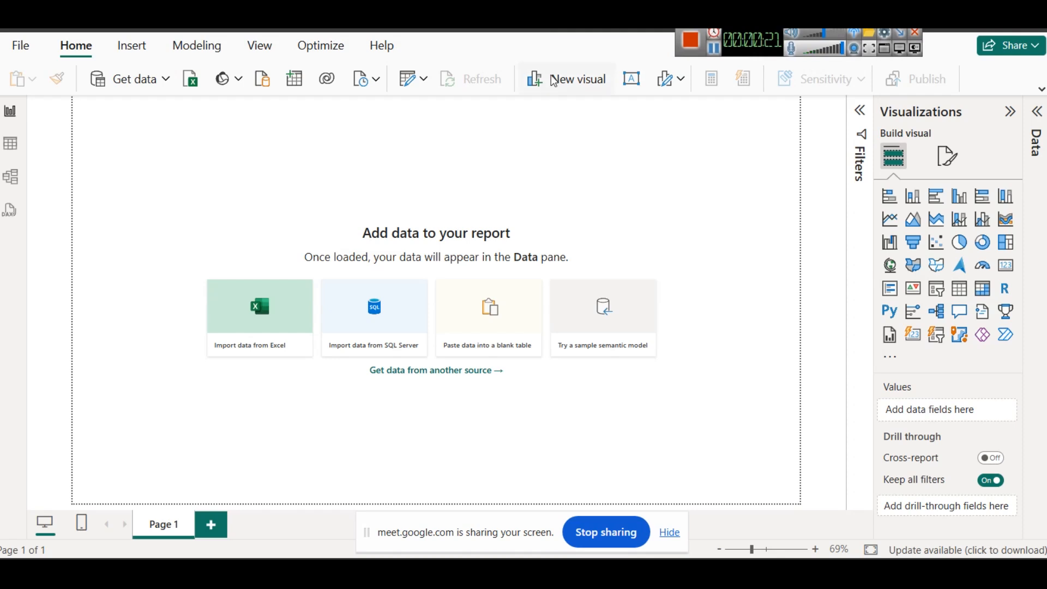
click(1041, 89)
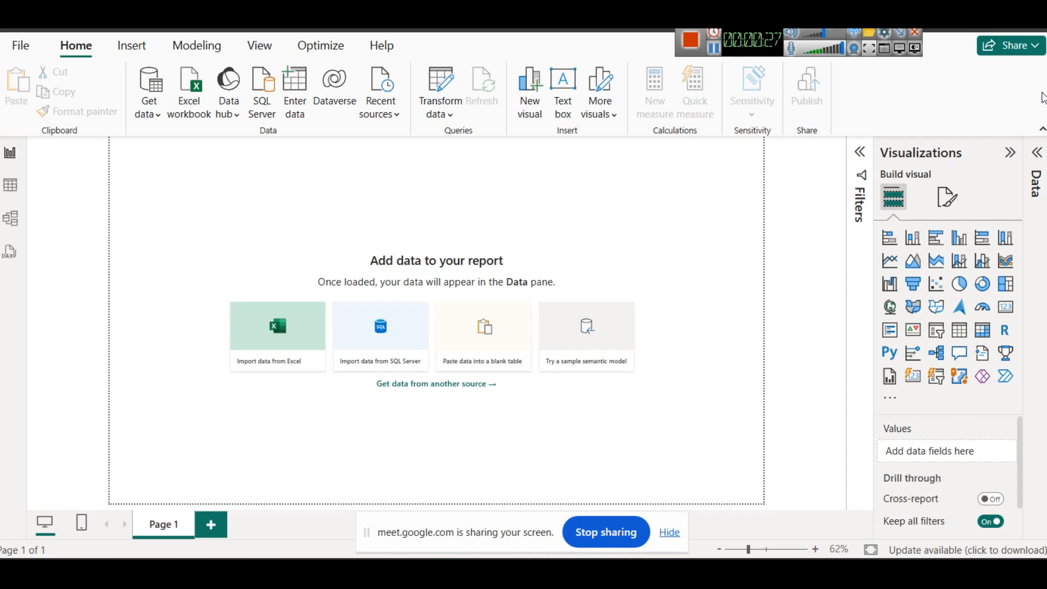
click(450, 116)
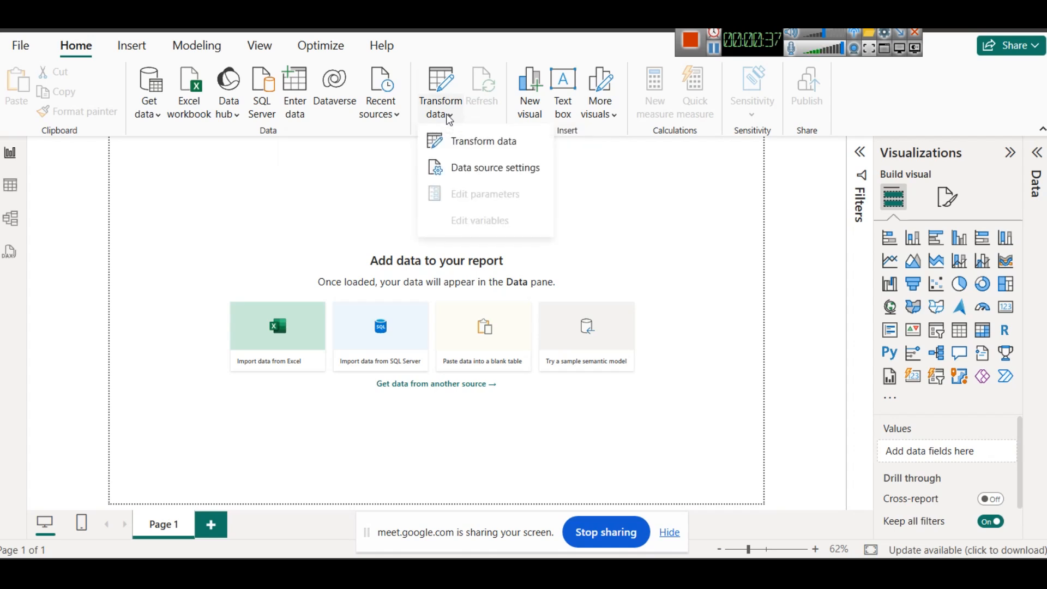
click(470, 143)
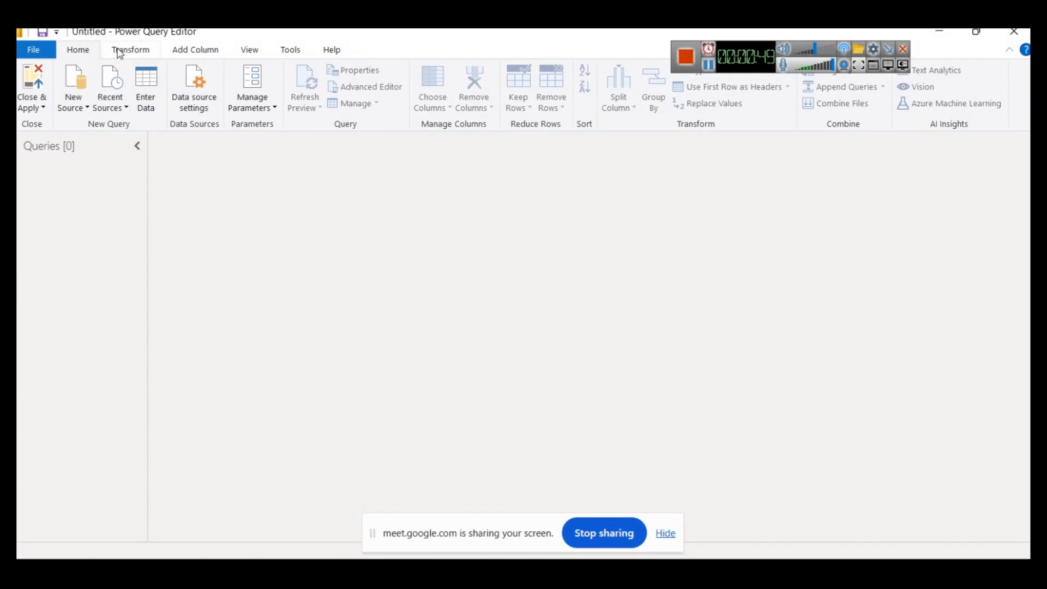
Examine the file, transform, add column, view, tools and help commands of the Power Query Editor.
click(42, 53)
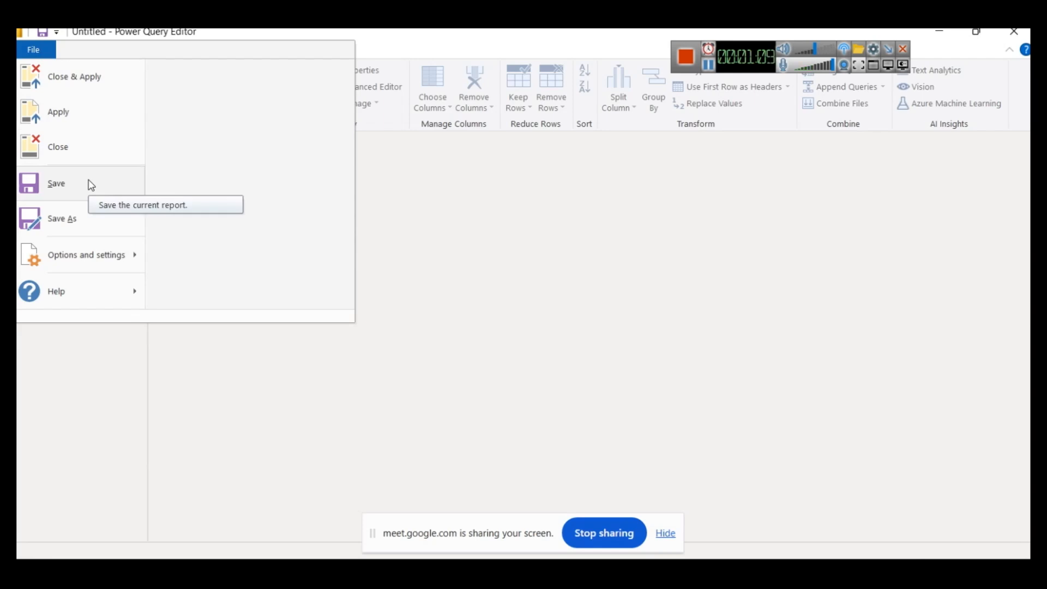
click(492, 227)
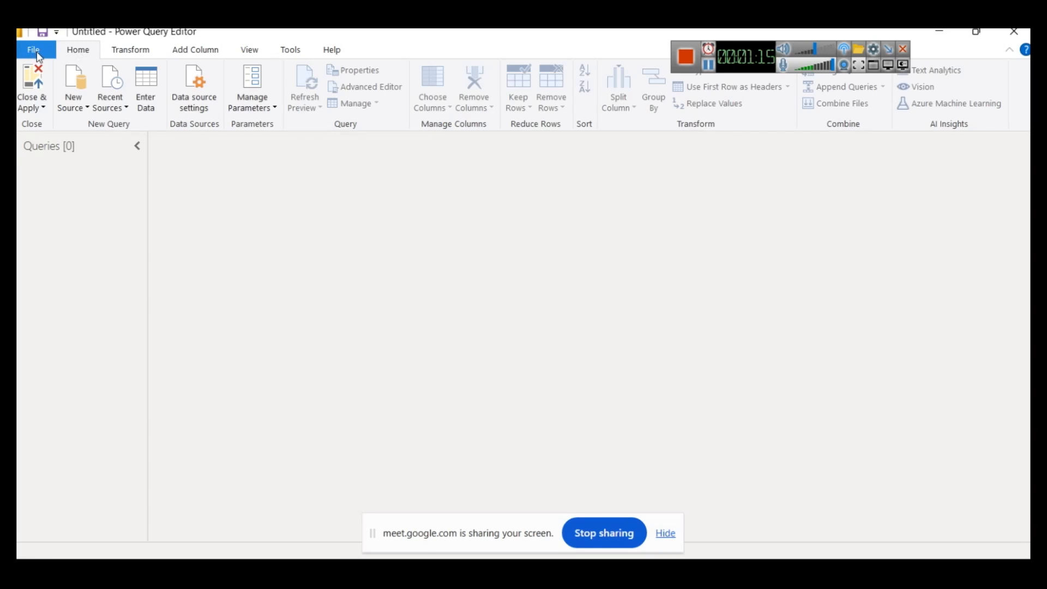
click(112, 53)
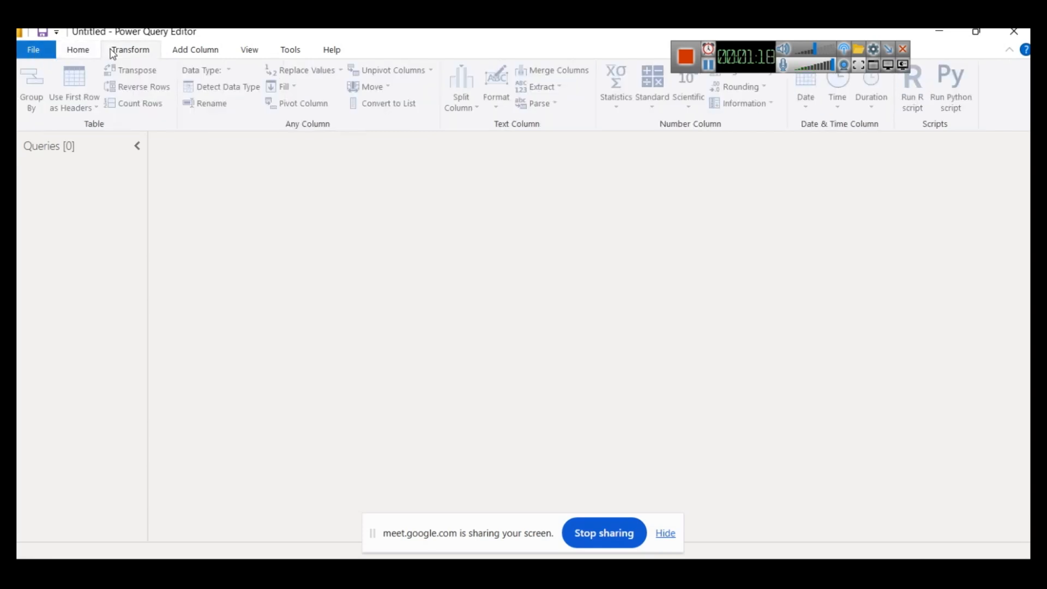
click(192, 53)
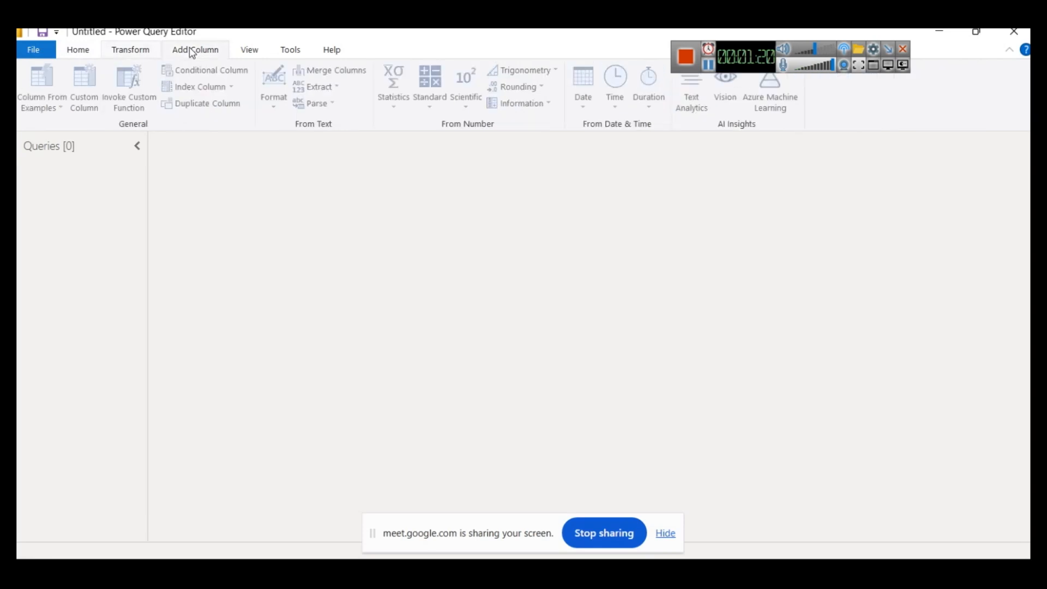
click(258, 55)
click(279, 52)
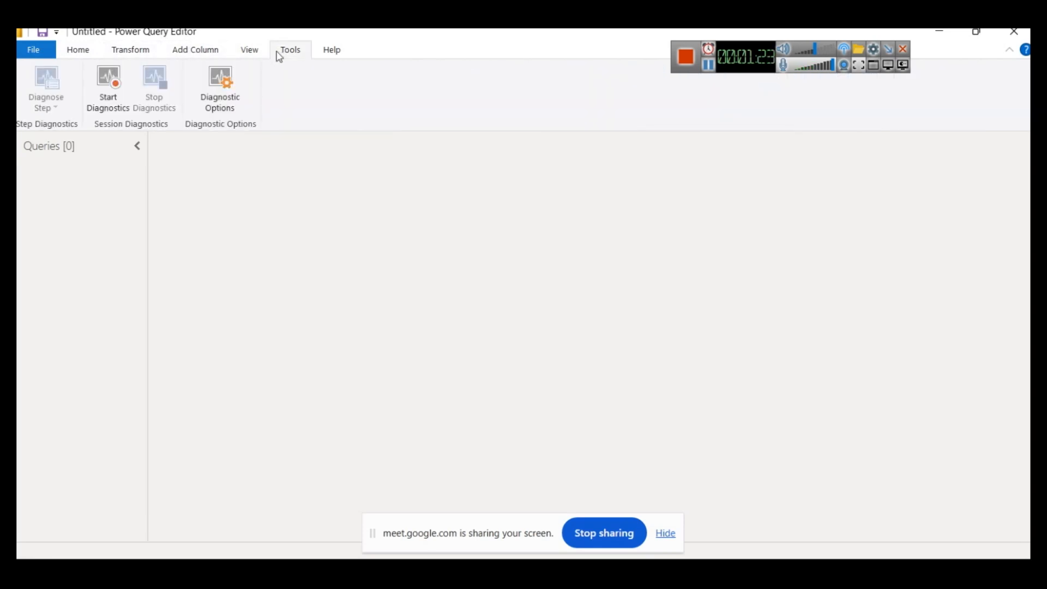
click(338, 49)
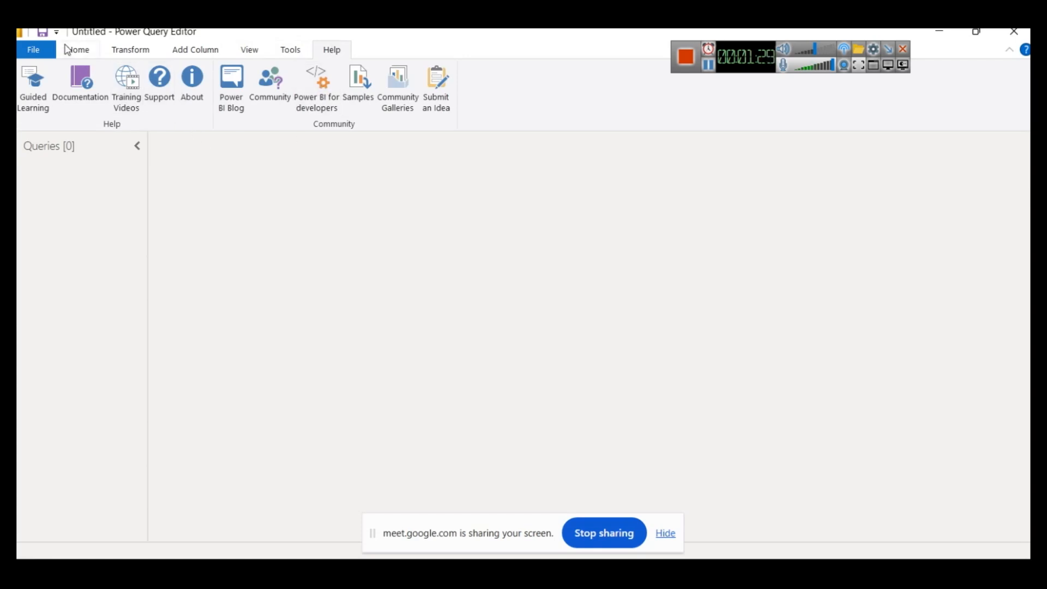
click(89, 52)
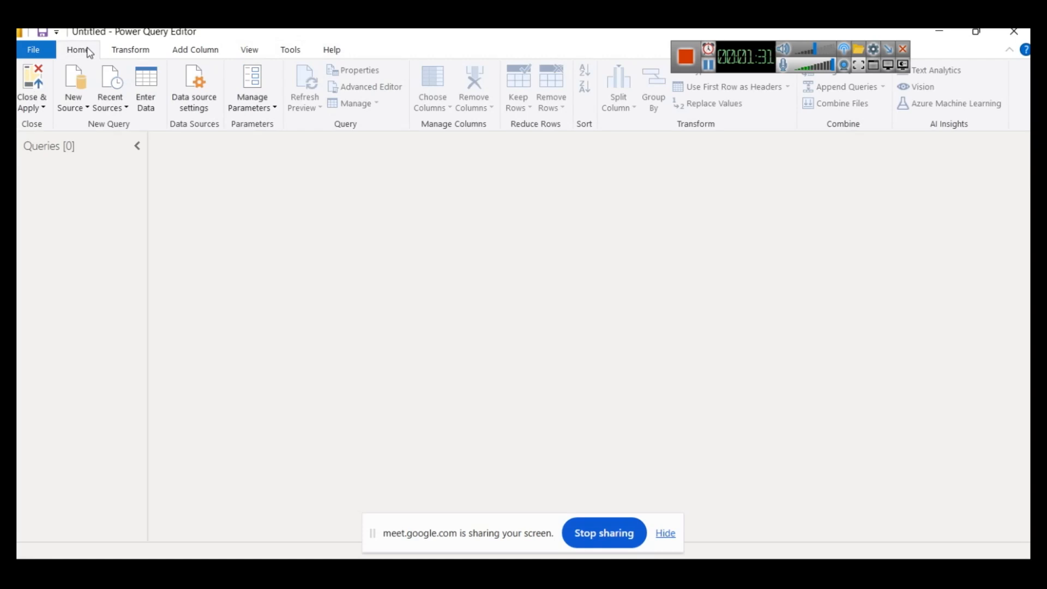
drag(742, 59, 737, 47)
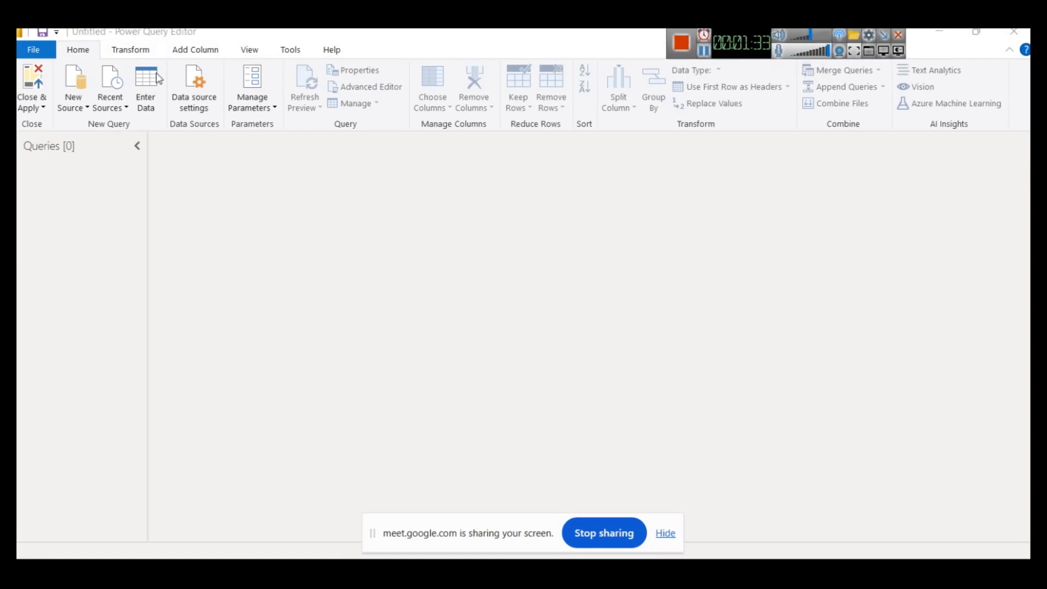
click(118, 55)
click(143, 52)
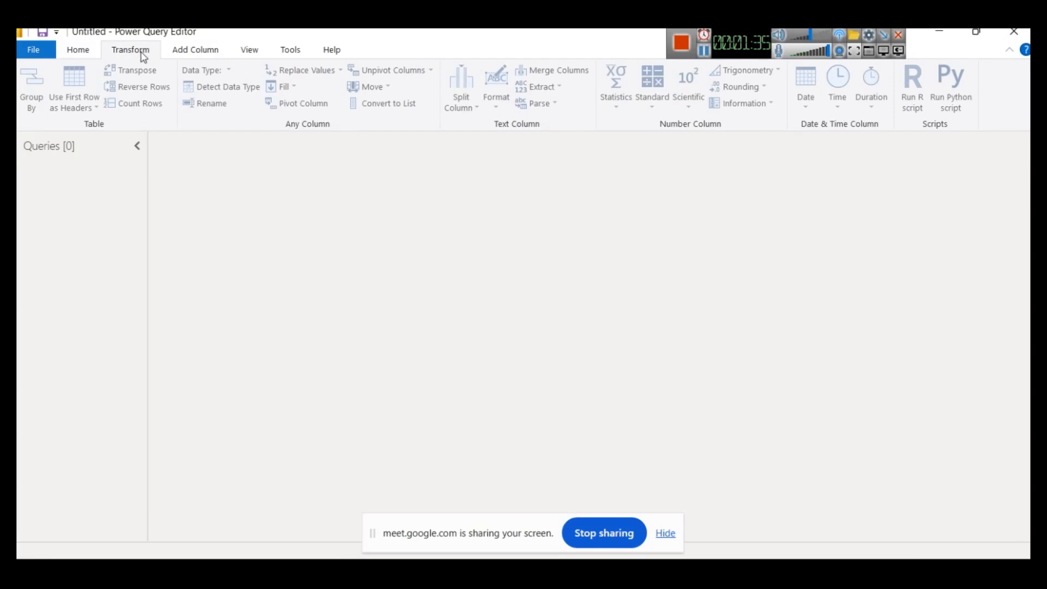
click(187, 54)
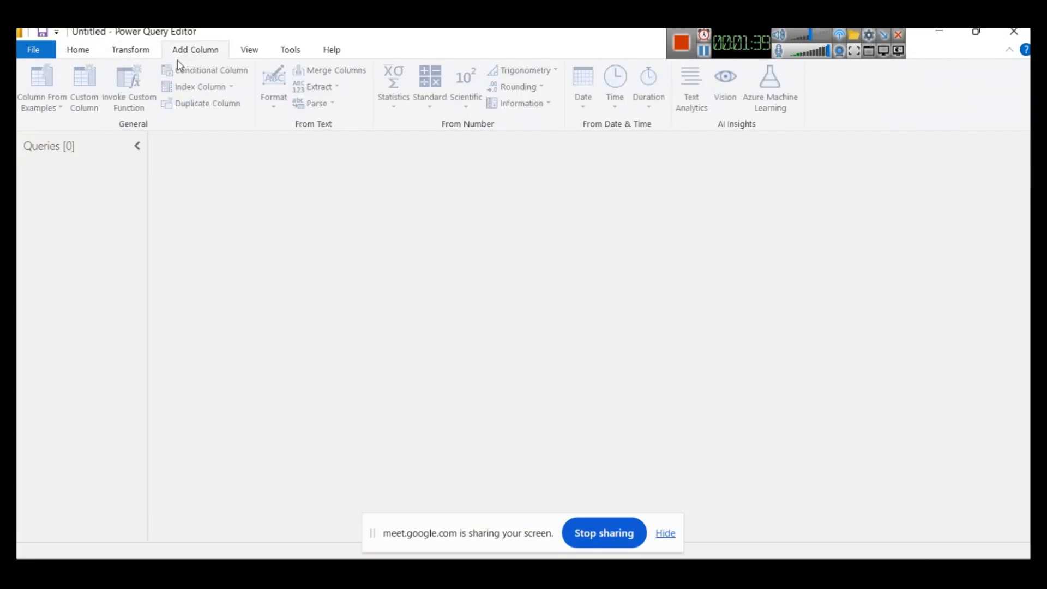
click(243, 53)
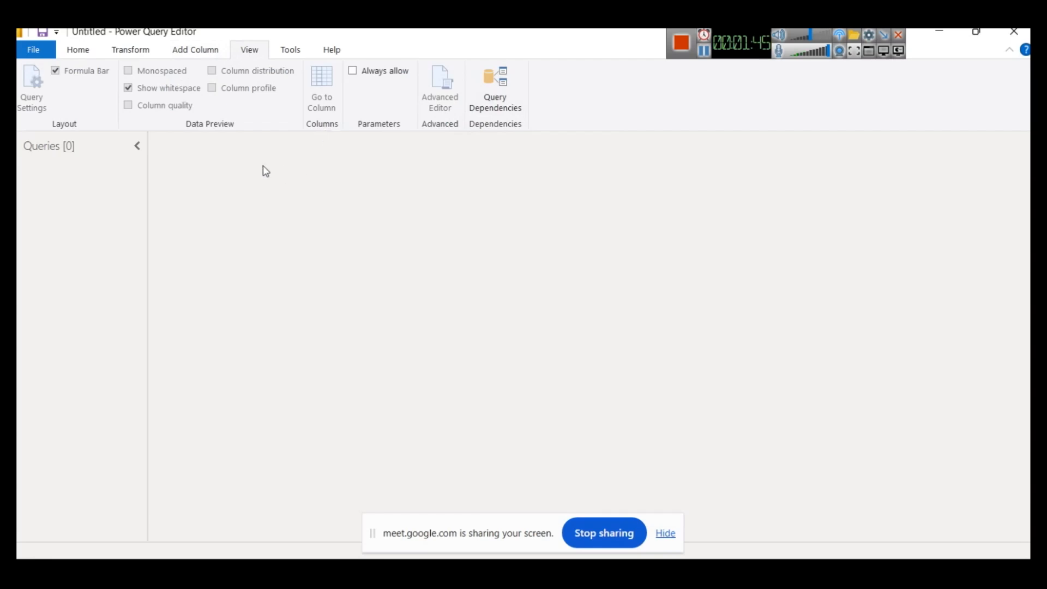
click(76, 52)
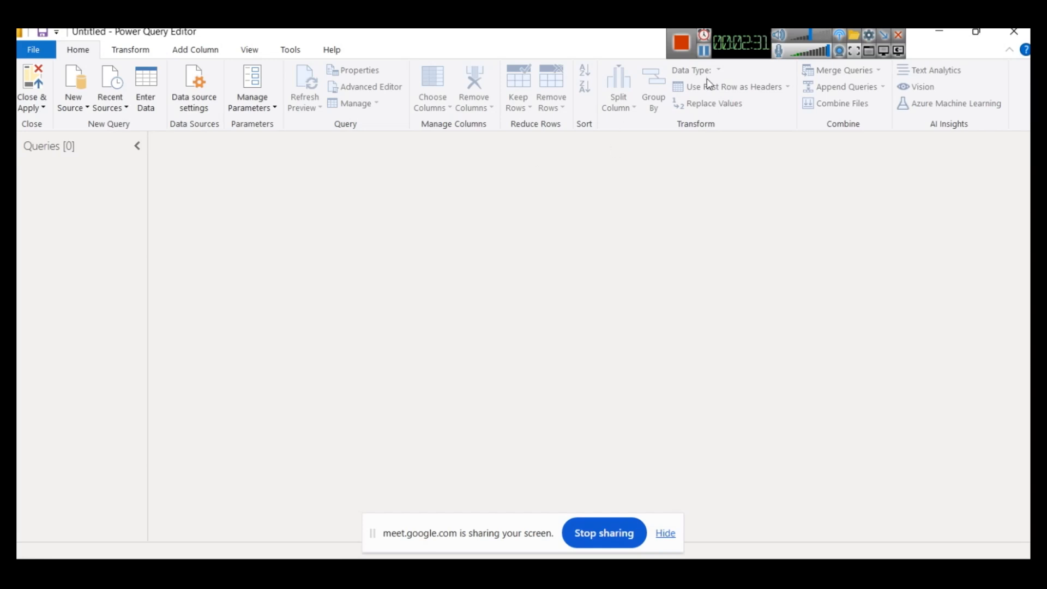
Switch to the Slidescope article in the browser and read its key format operations and example employee table.
click(703, 50)
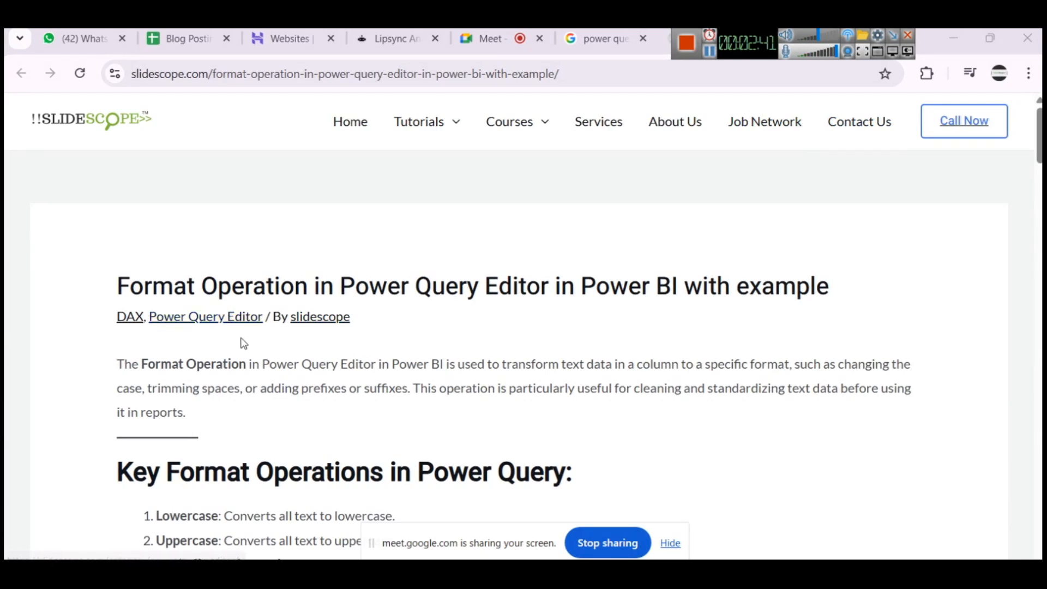
scroll(386, 342, down, 2)
scroll(387, 341, down, 1)
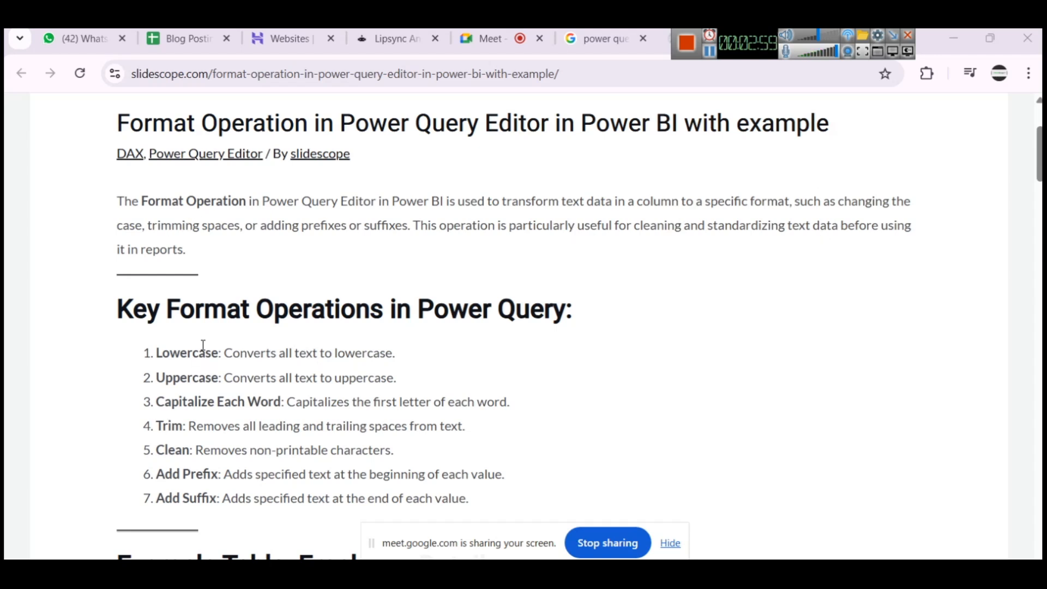
triple_click(174, 397)
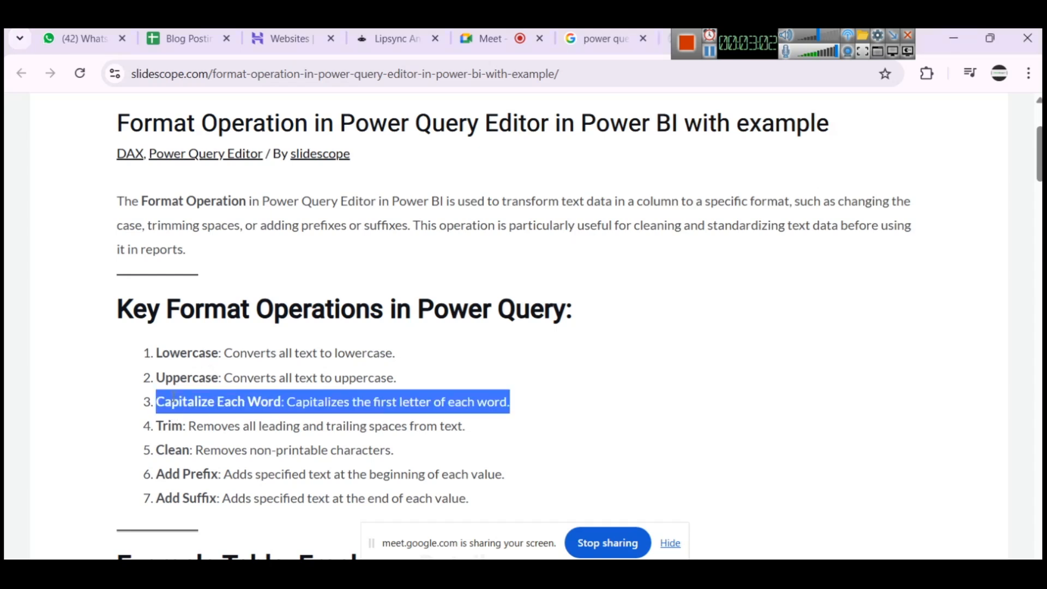
double_click(173, 426)
scroll(218, 344, down, 2)
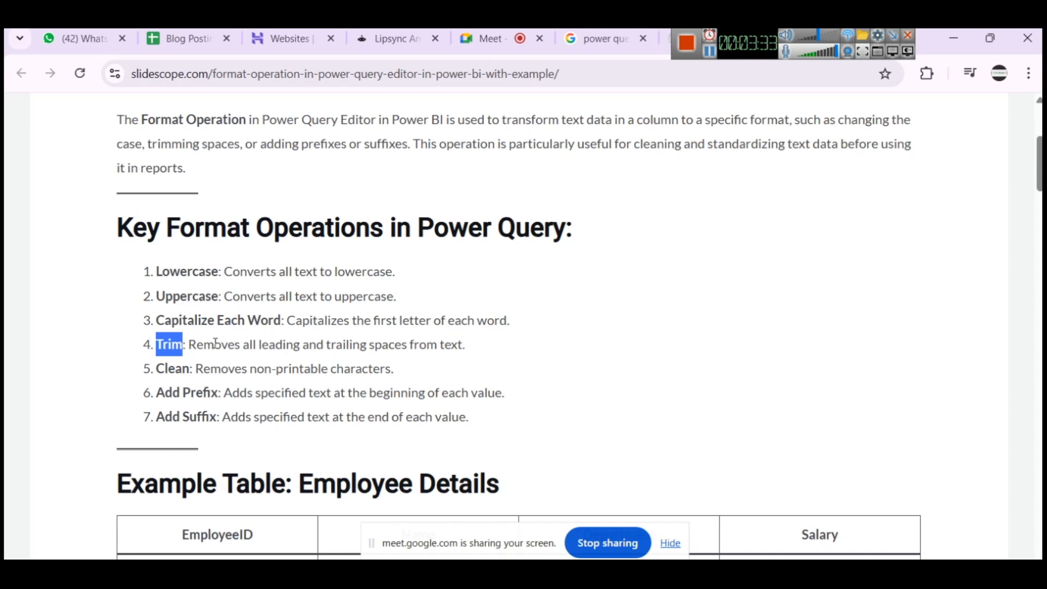
scroll(310, 363, down, 3)
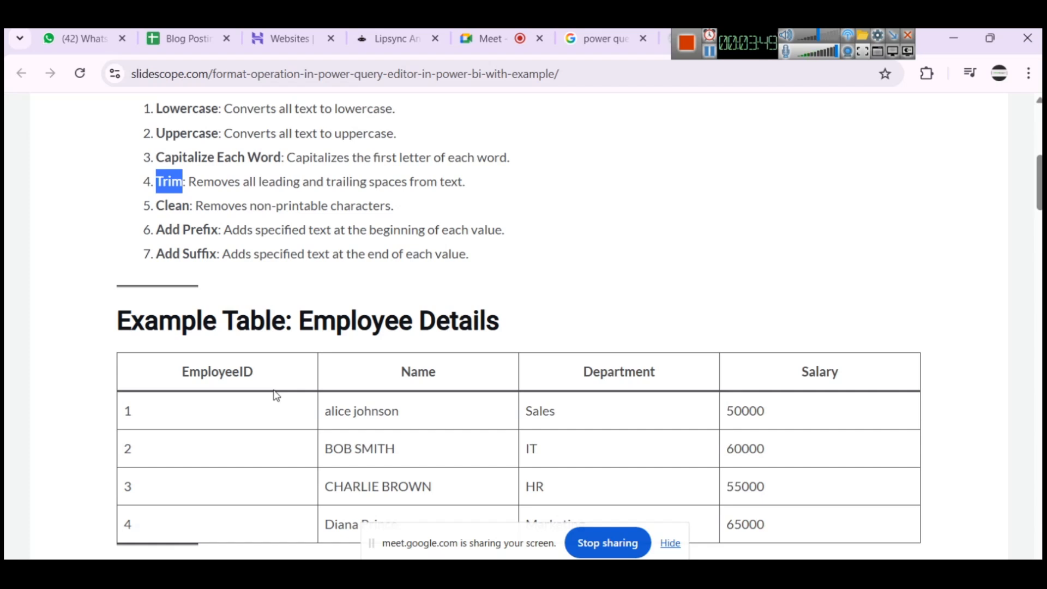
scroll(328, 395, up, 1)
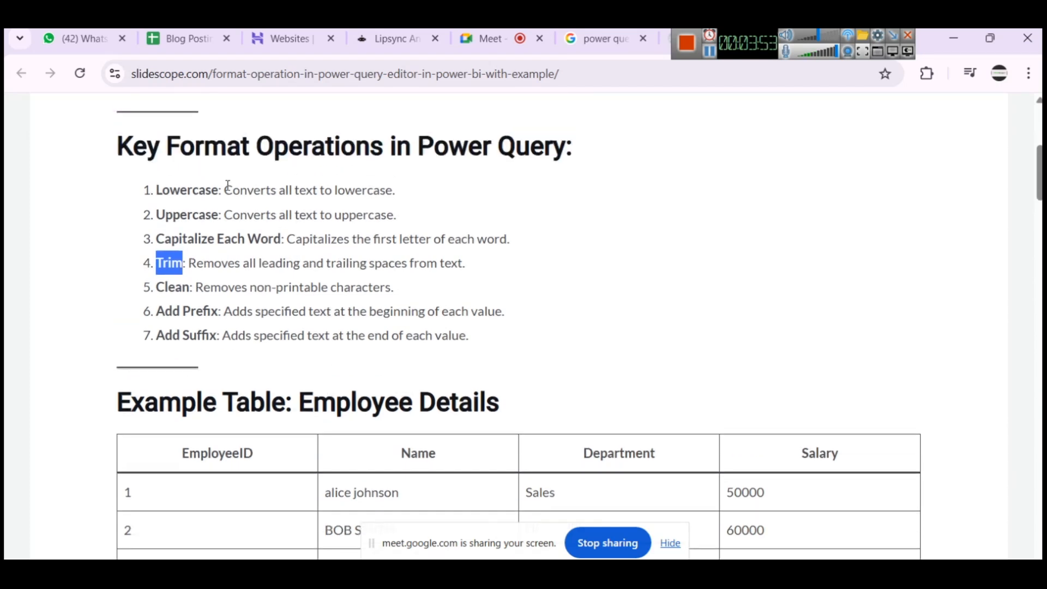
click(709, 52)
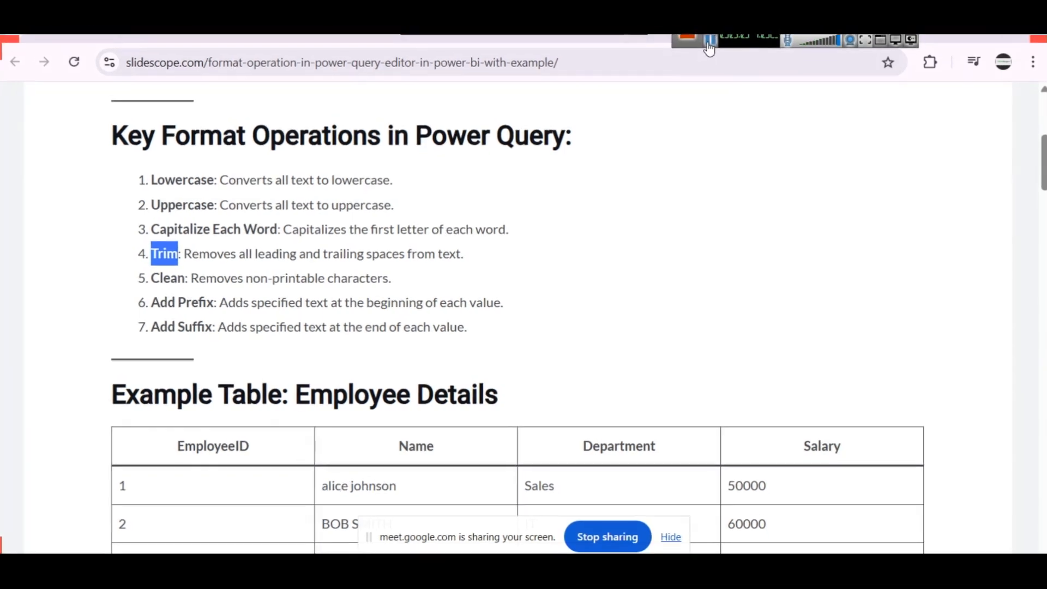
Copy the whole Employee Details example table, from the EmployeeID header to the last Salary value.
scroll(398, 264, down, 3)
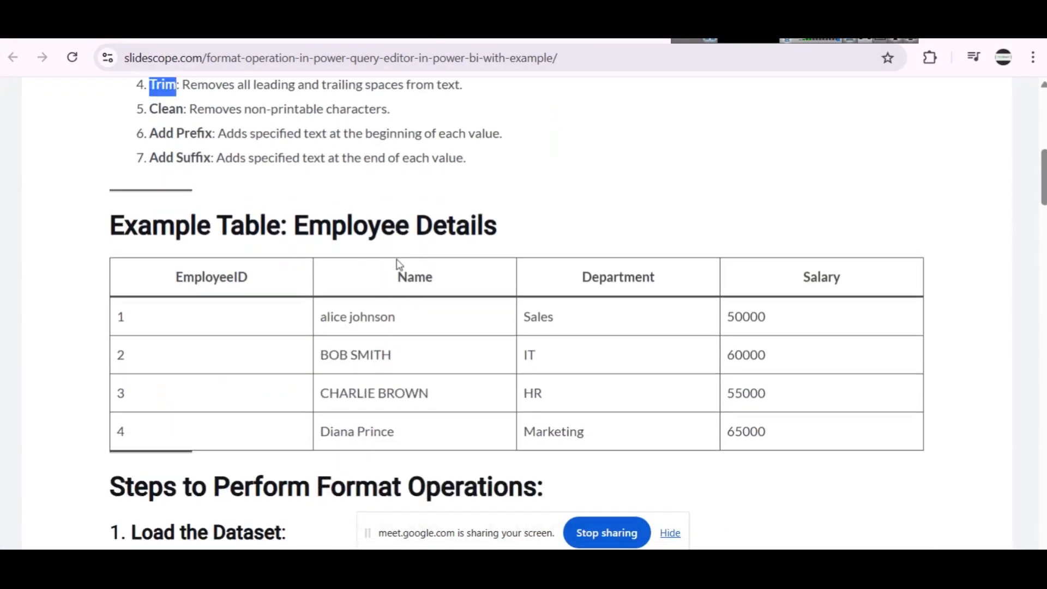
drag(159, 276, 851, 436)
key(ctrl+c)
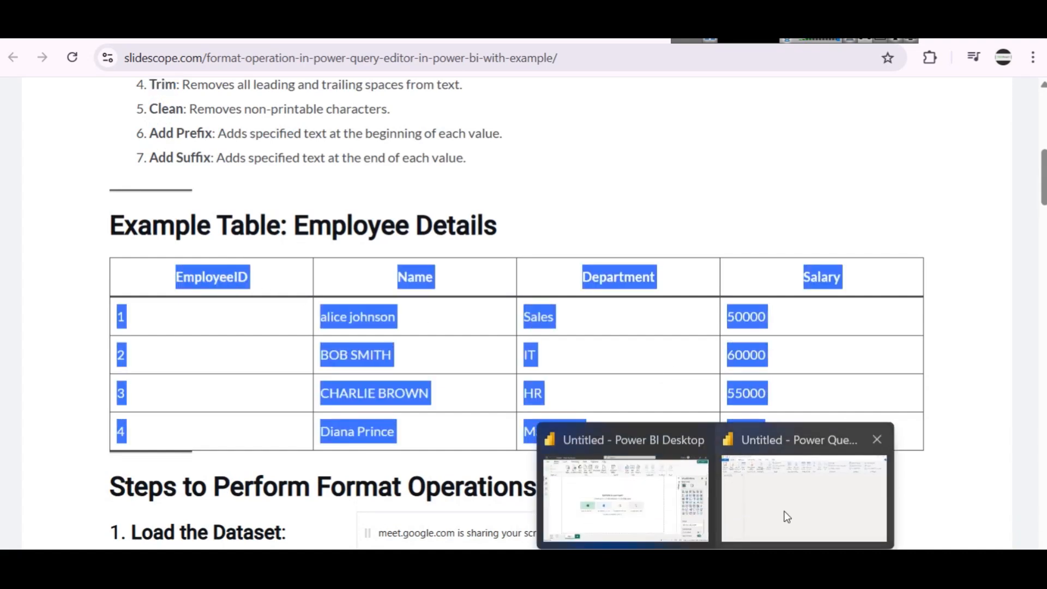
Leave the empty Power Query Editor and switch to the blank report window in Power BI Desktop.
click(783, 513)
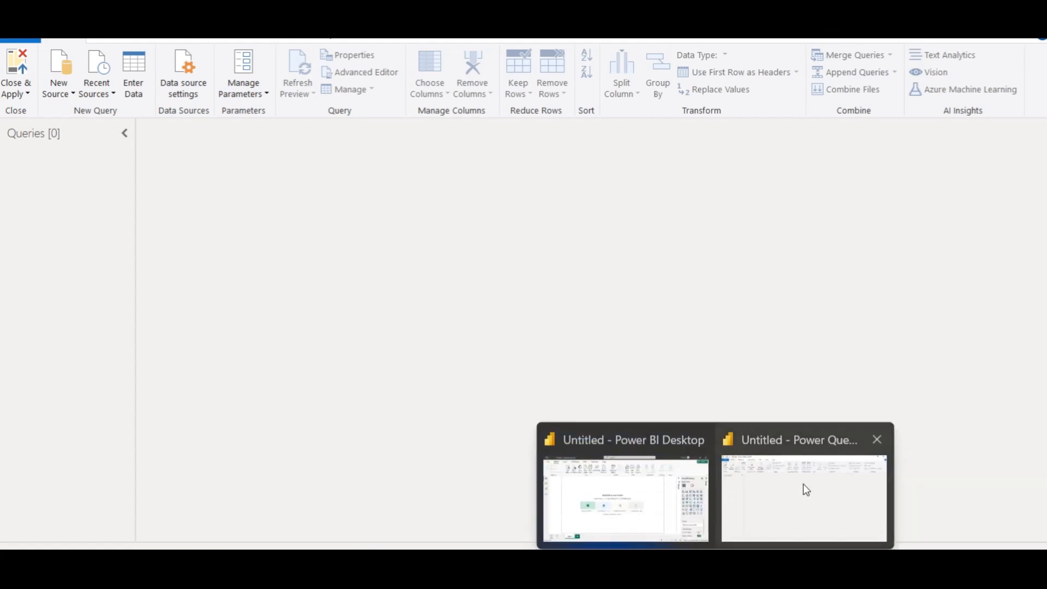
click(803, 485)
click(976, 21)
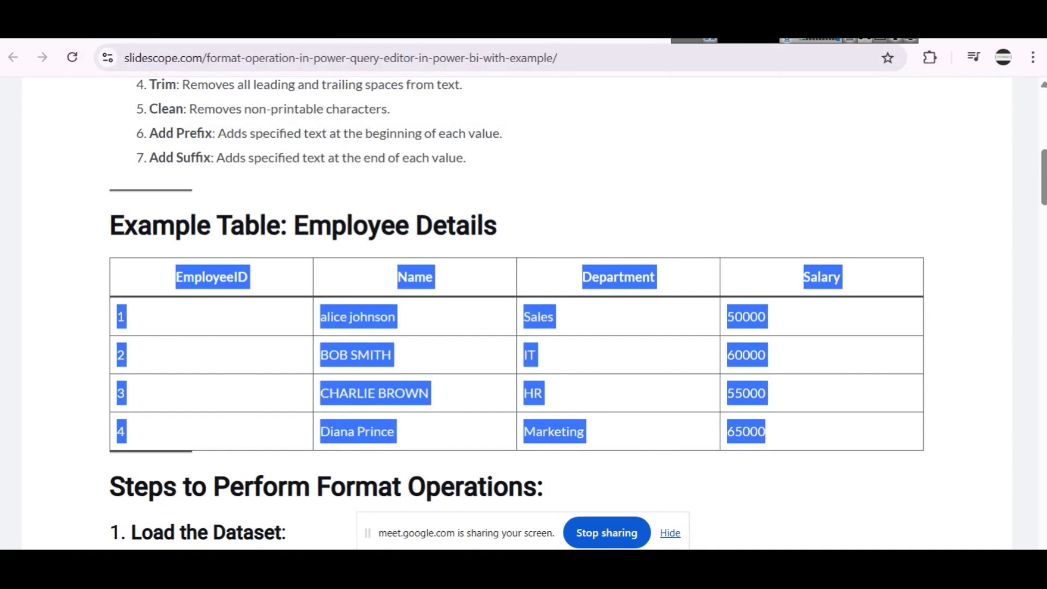
click(716, 567)
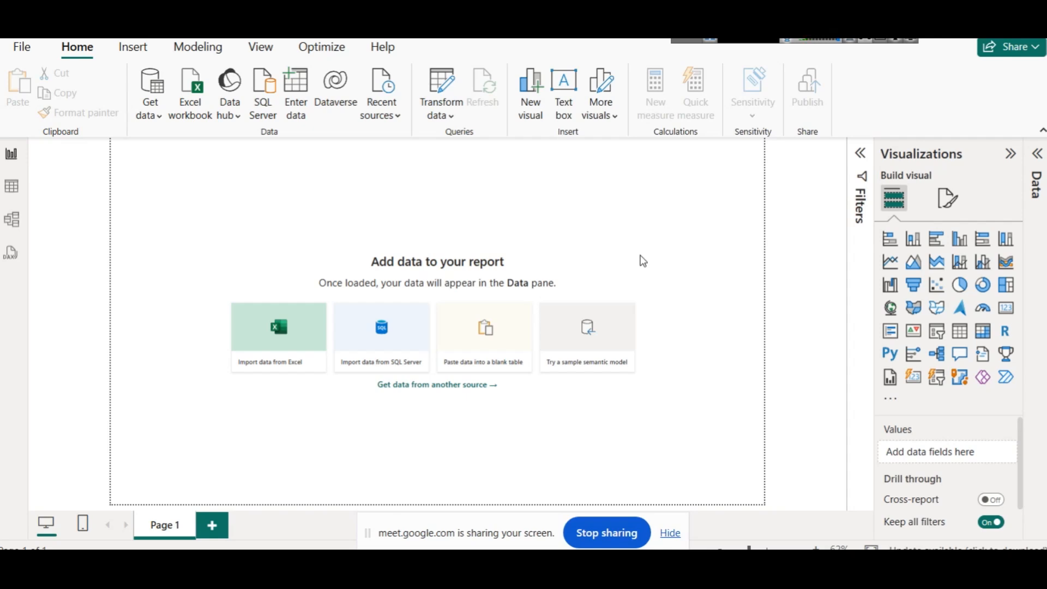
Enter the copied employee data as a new table named employees and load it into the report.
click(290, 116)
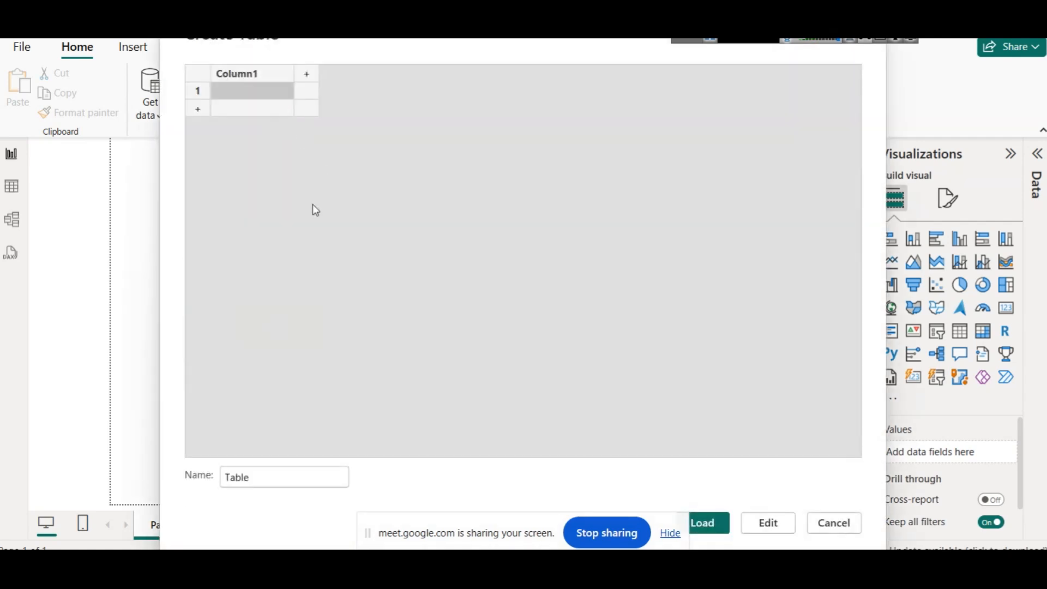
key(ctrl+v)
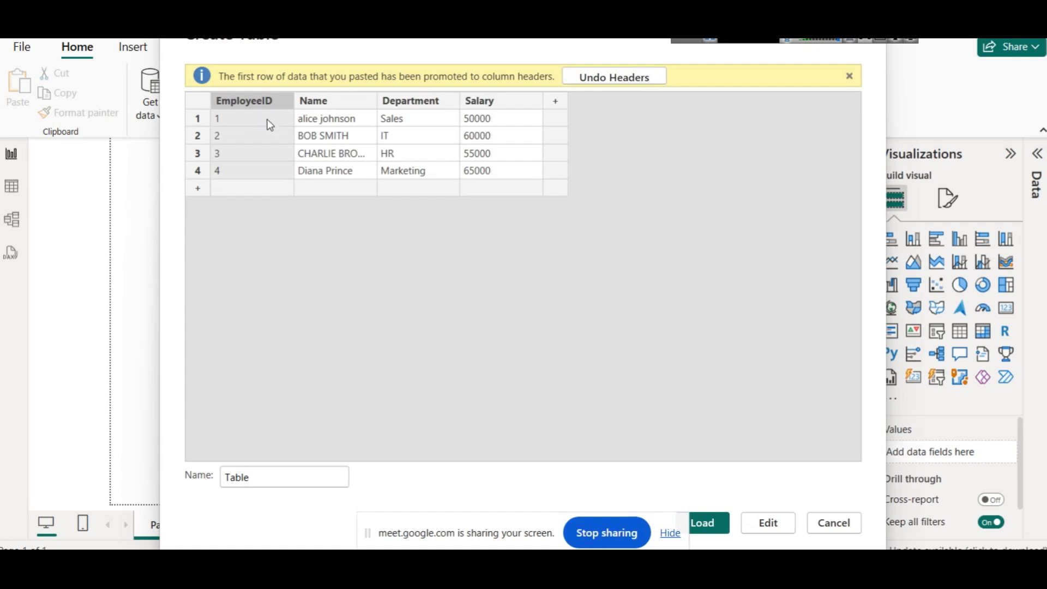
click(256, 476)
double_click(257, 476)
text(employees)
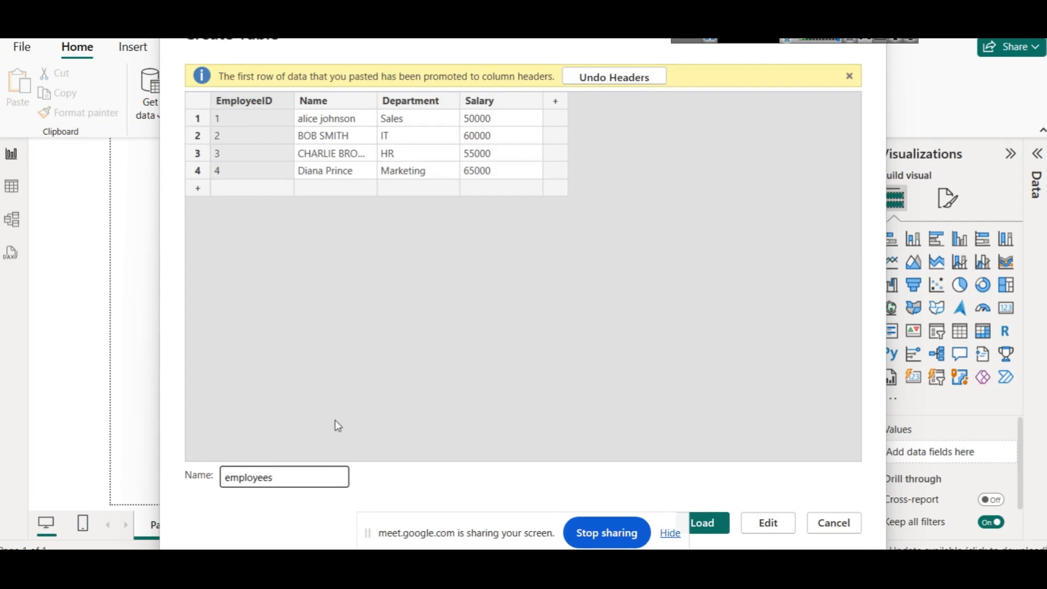
click(674, 535)
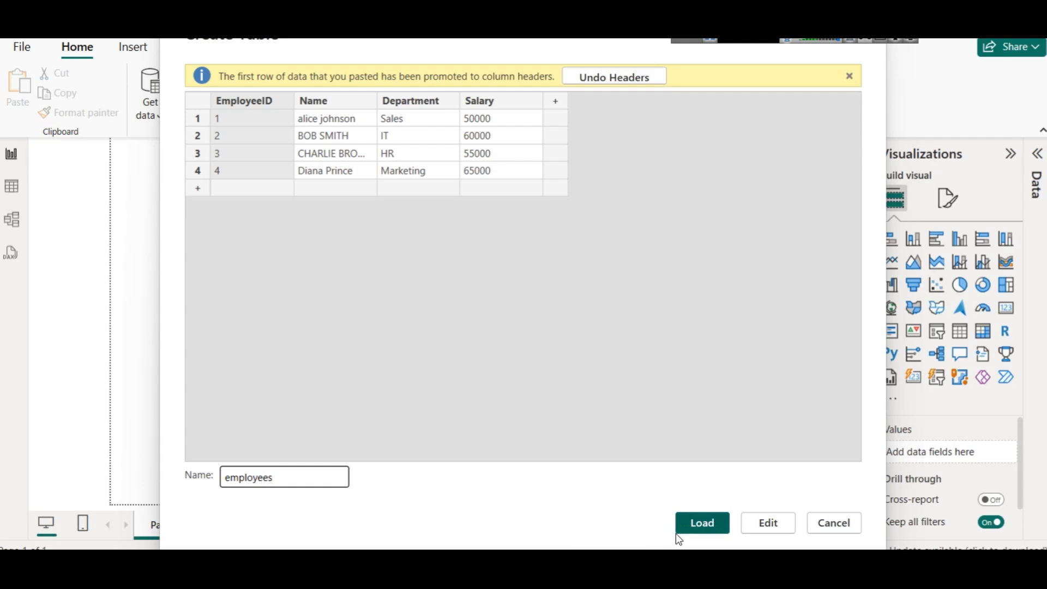
click(702, 524)
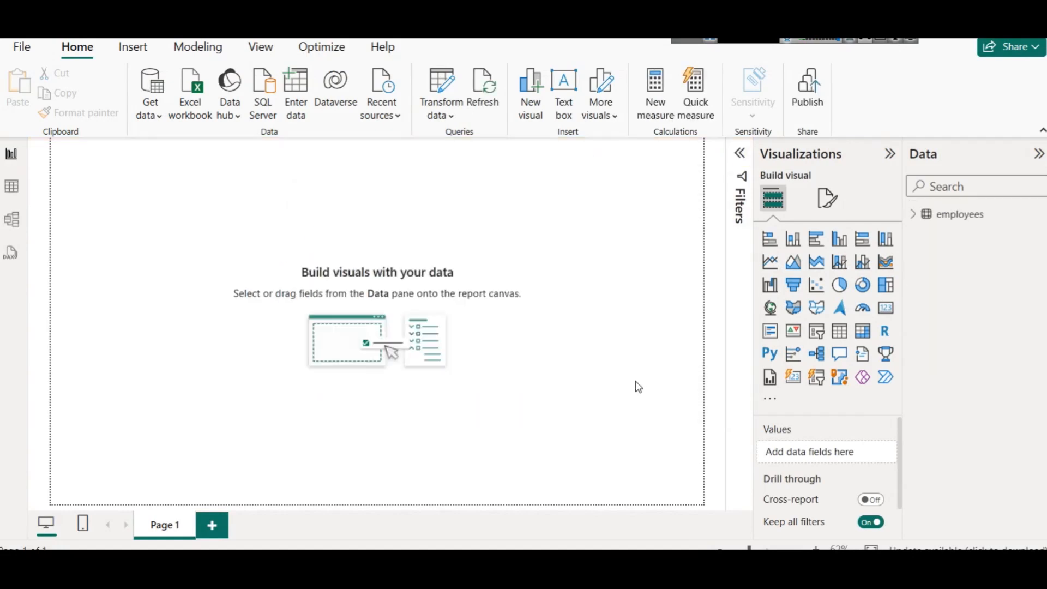
Check the loaded employees table's fields and rows, and open the table's query for editing in the Power Query Editor.
click(914, 214)
click(11, 192)
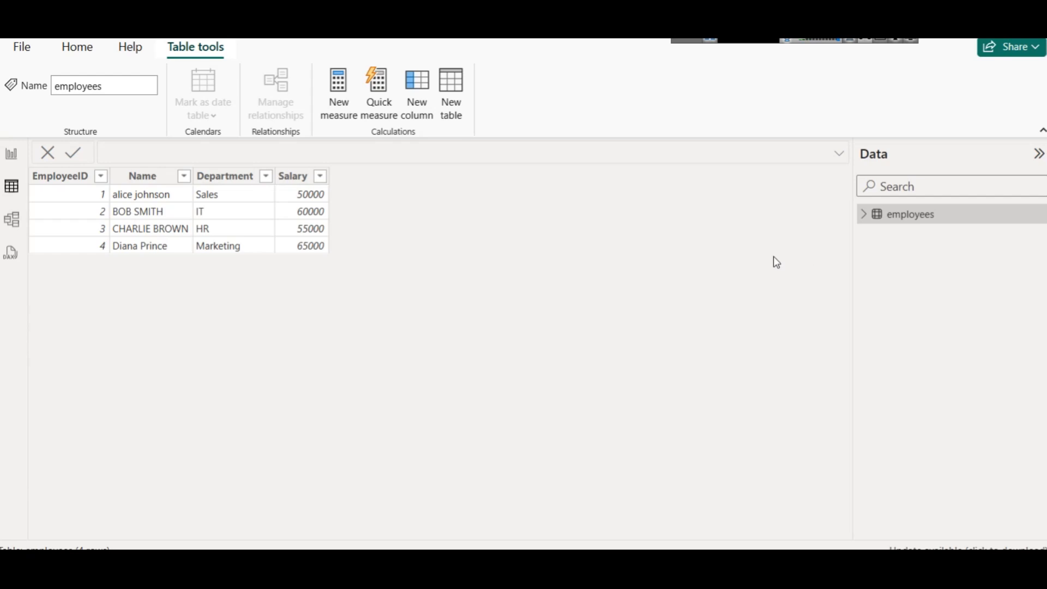
click(14, 158)
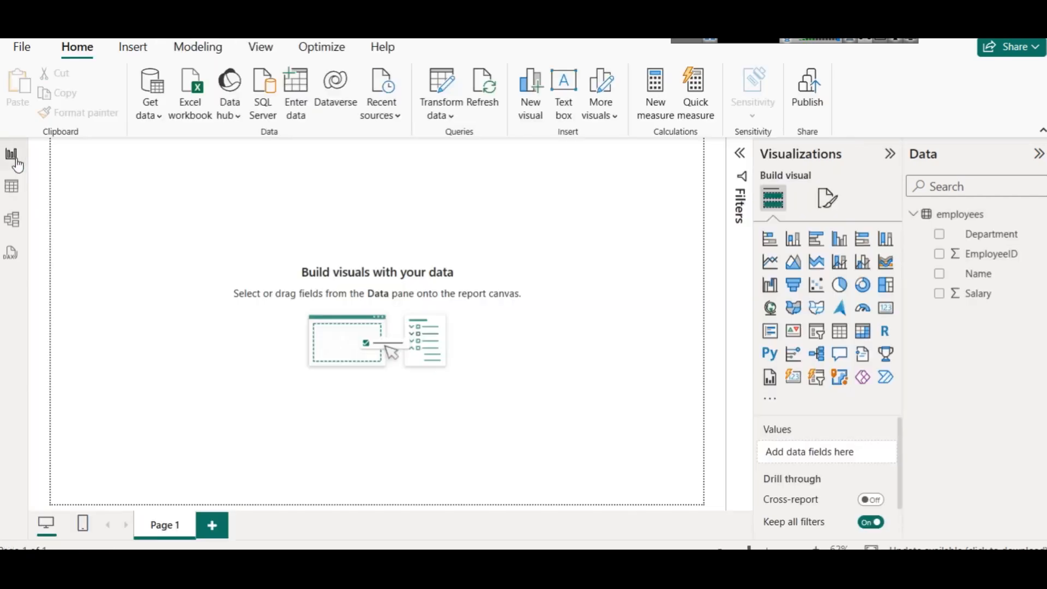
right_click(957, 216)
click(866, 324)
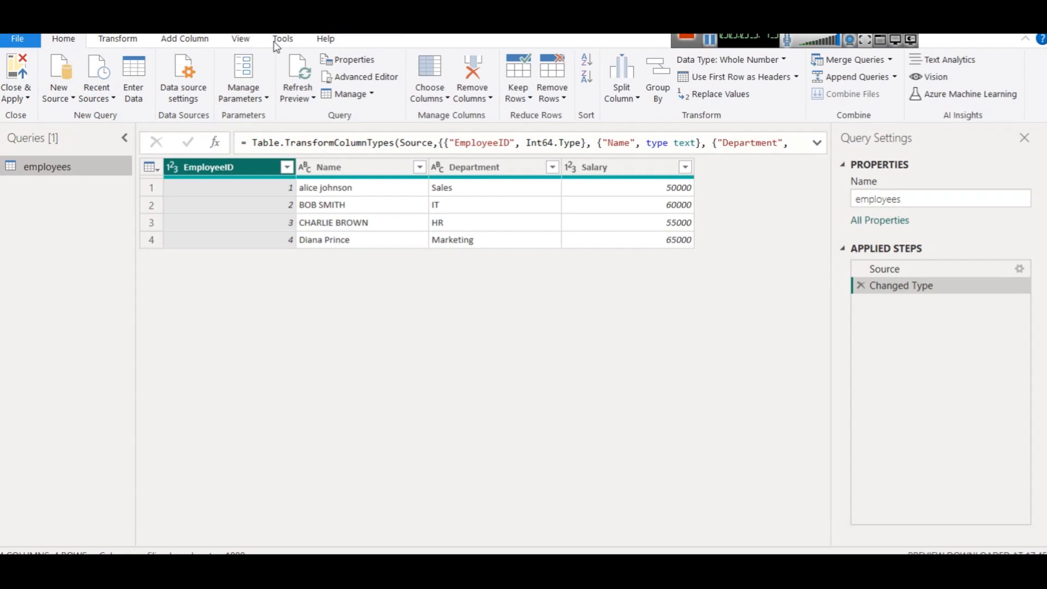
Try duplicating the Name column and delete the Duplicated Column step from the query.
click(357, 172)
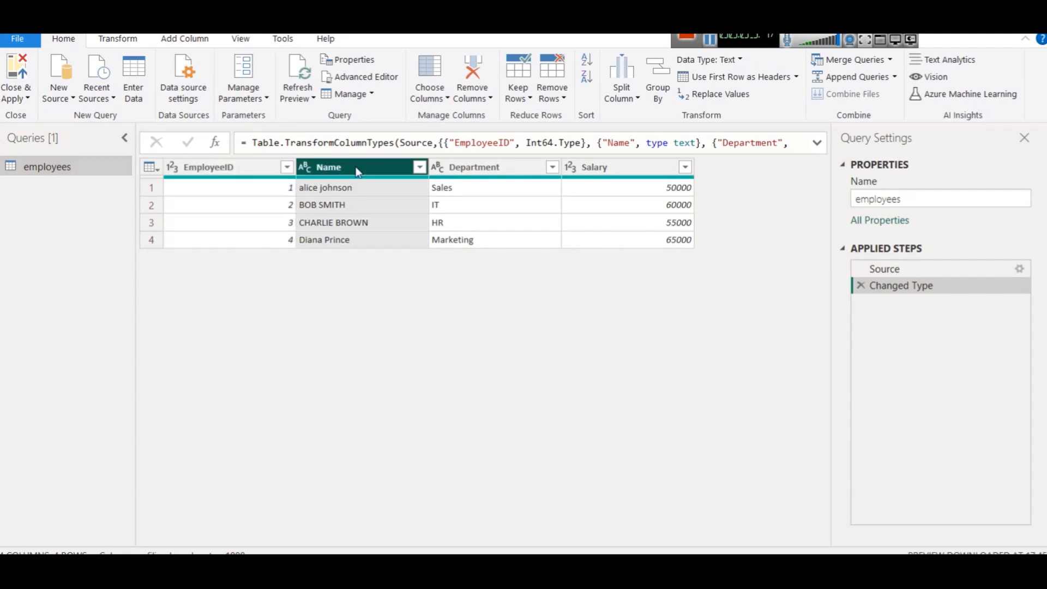
right_click(357, 172)
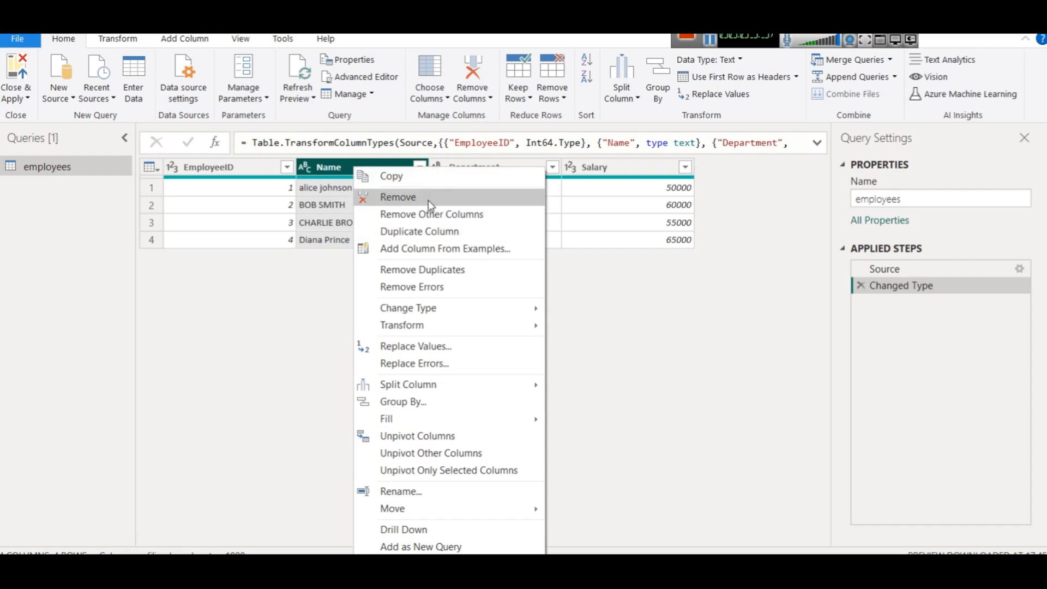
click(427, 233)
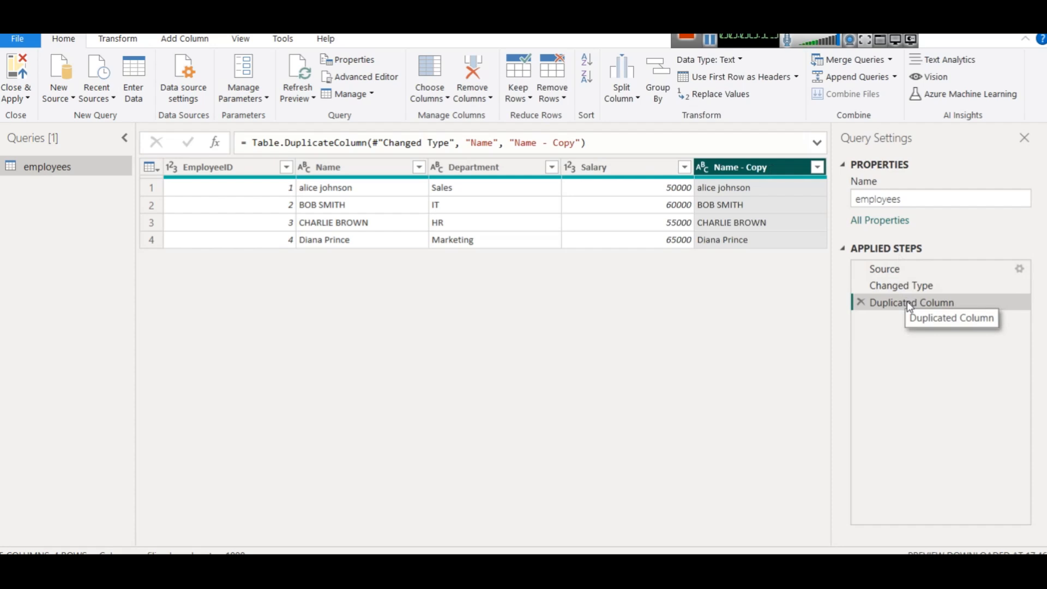
click(859, 303)
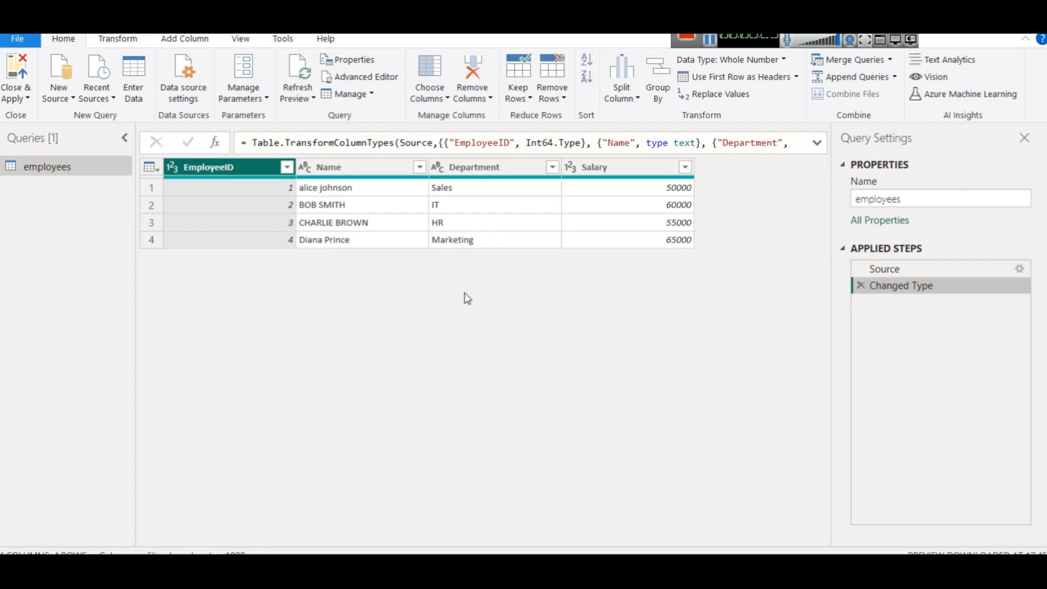
Copy the Name column, and try removing its duplicates before deleting the Removed Duplicates step.
right_click(347, 170)
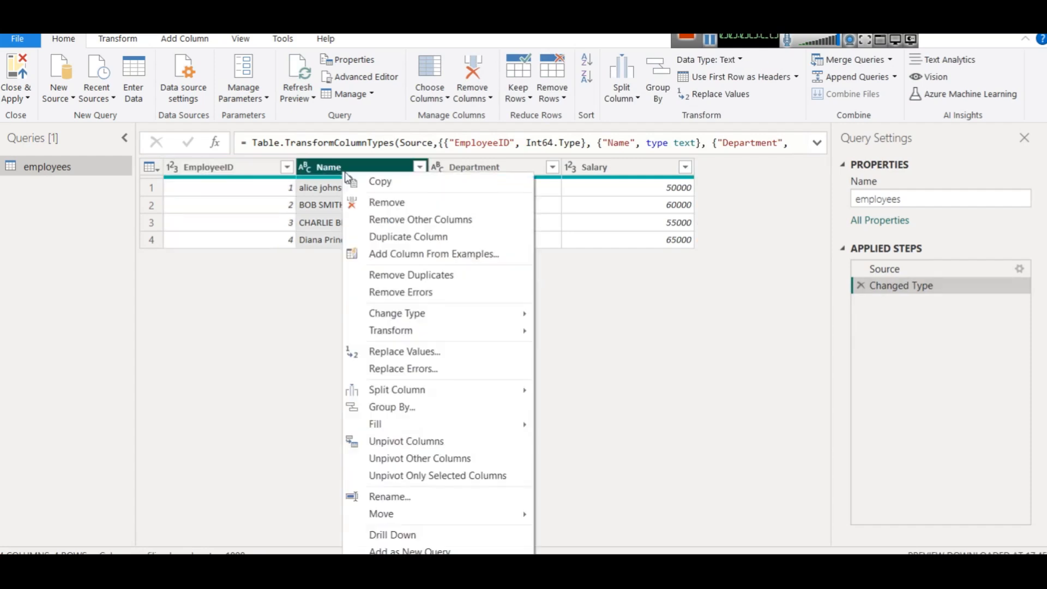
click(388, 177)
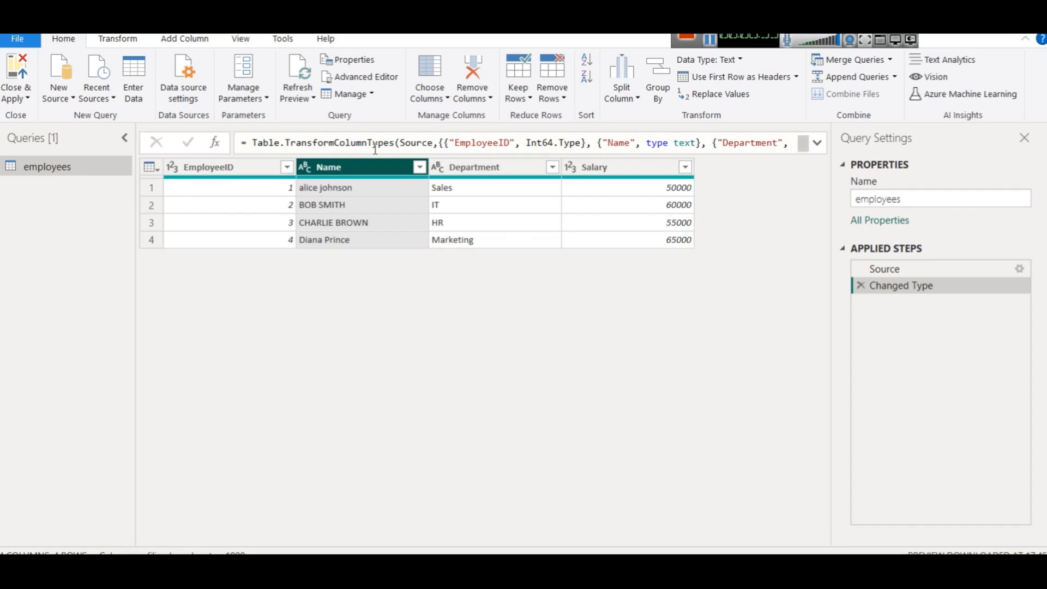
right_click(330, 178)
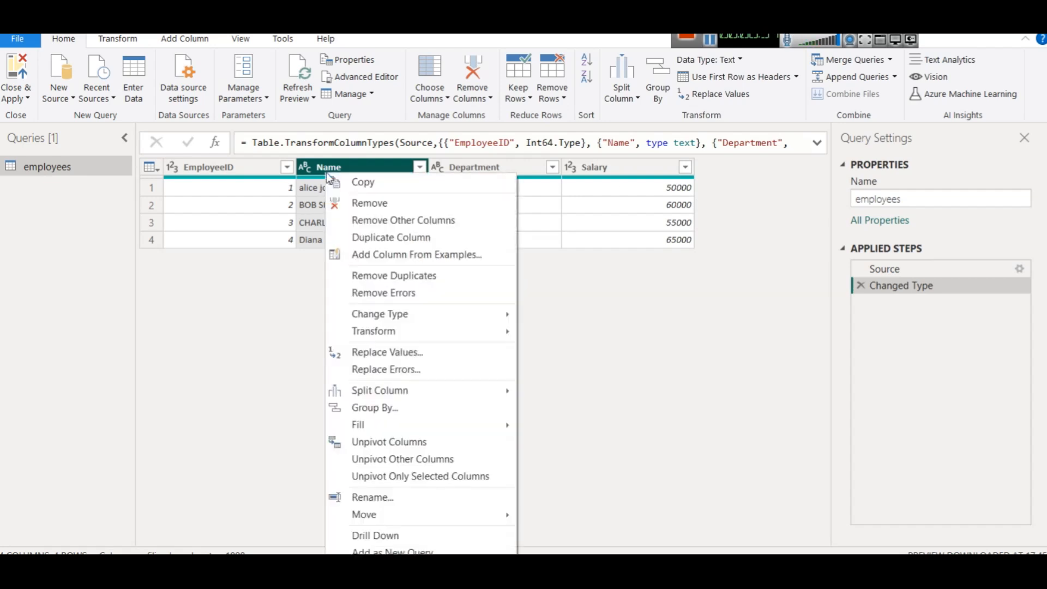
click(436, 274)
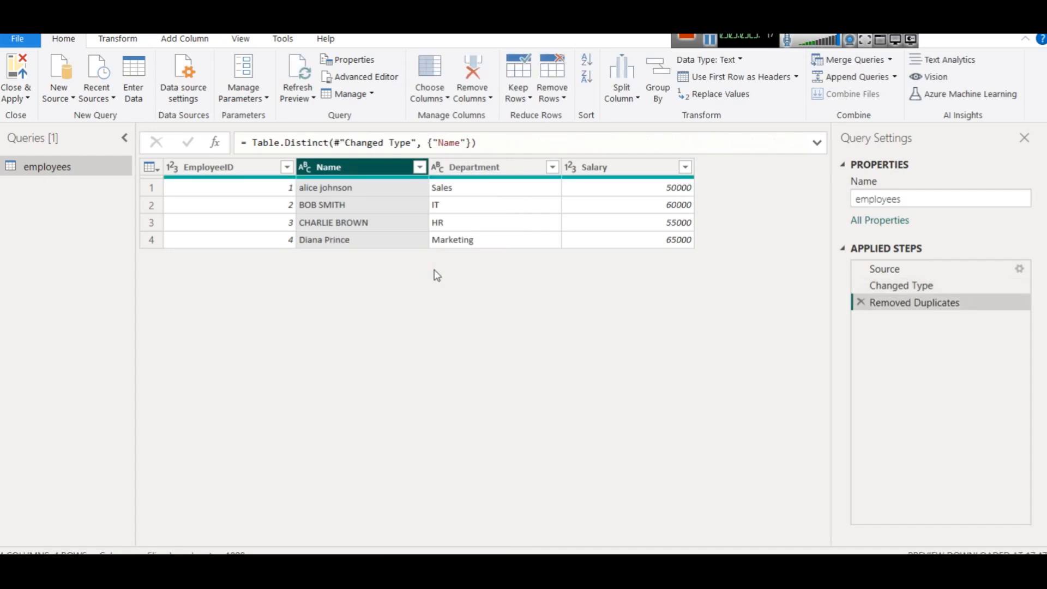
click(859, 303)
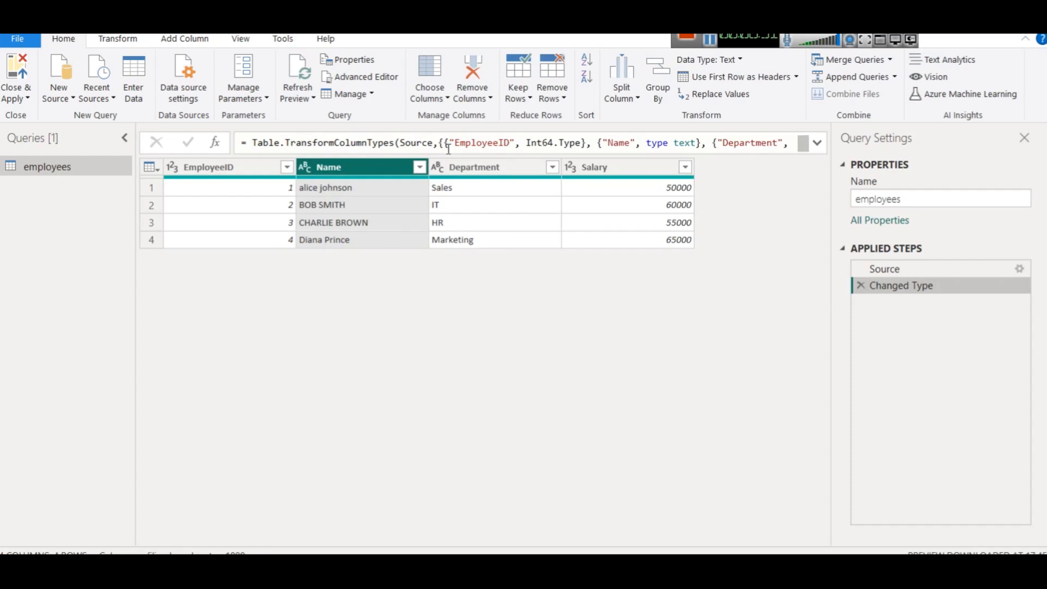
Examine the data types that the Name column can be changed to.
right_click(380, 172)
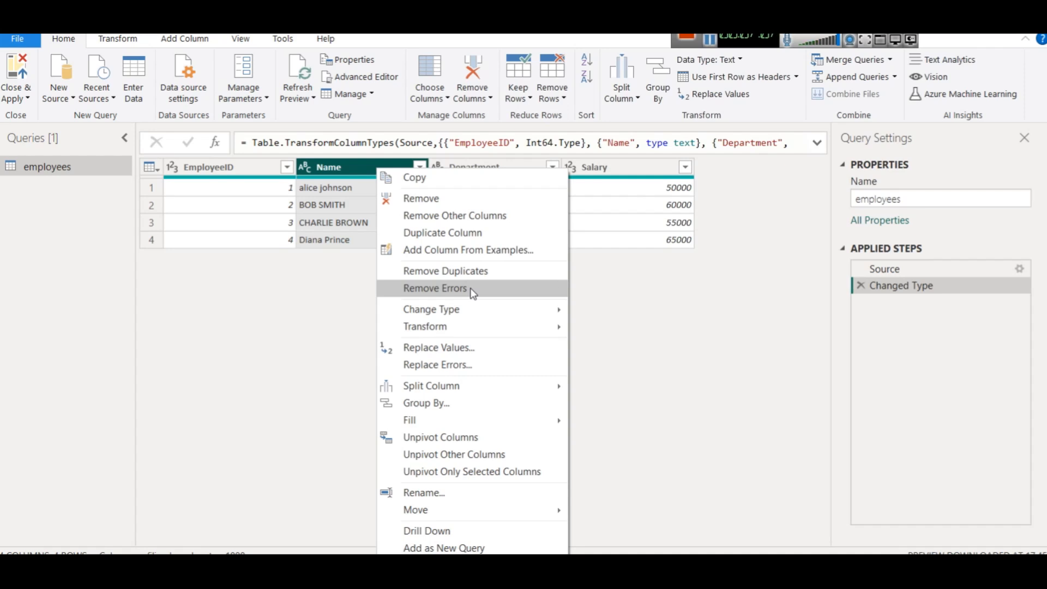
mouse_move(500, 303)
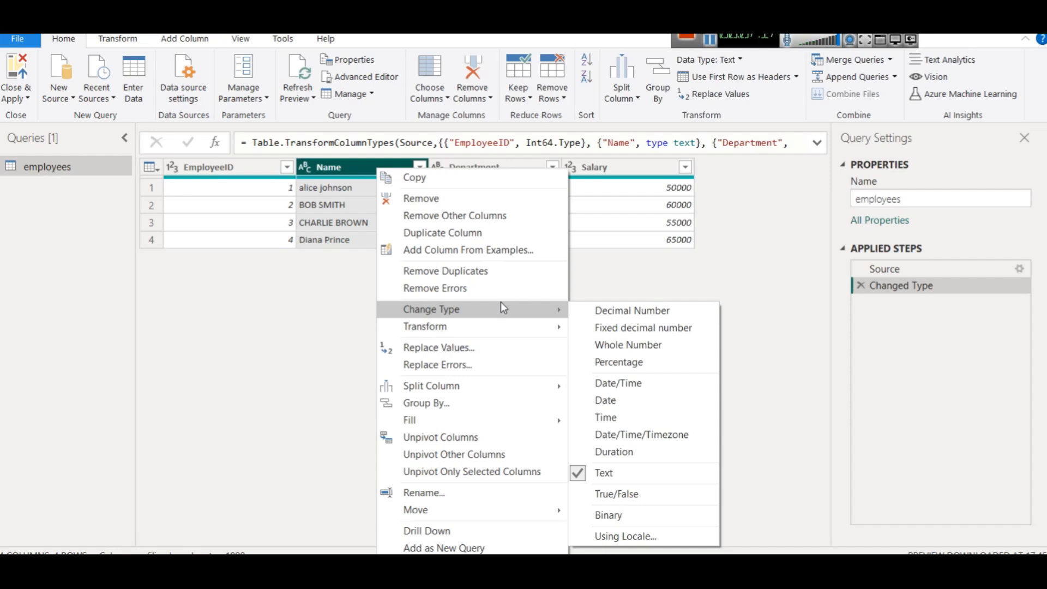
key(super)
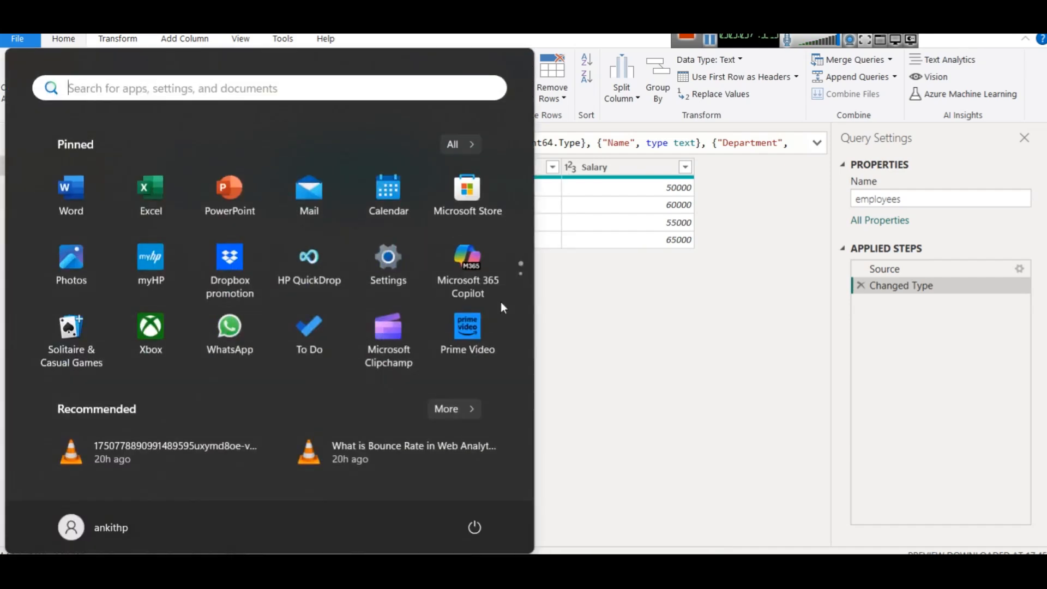
click(566, 310)
Try the JSON transform on the Name column and delete the Parsed JSON step.
right_click(313, 167)
mouse_move(429, 331)
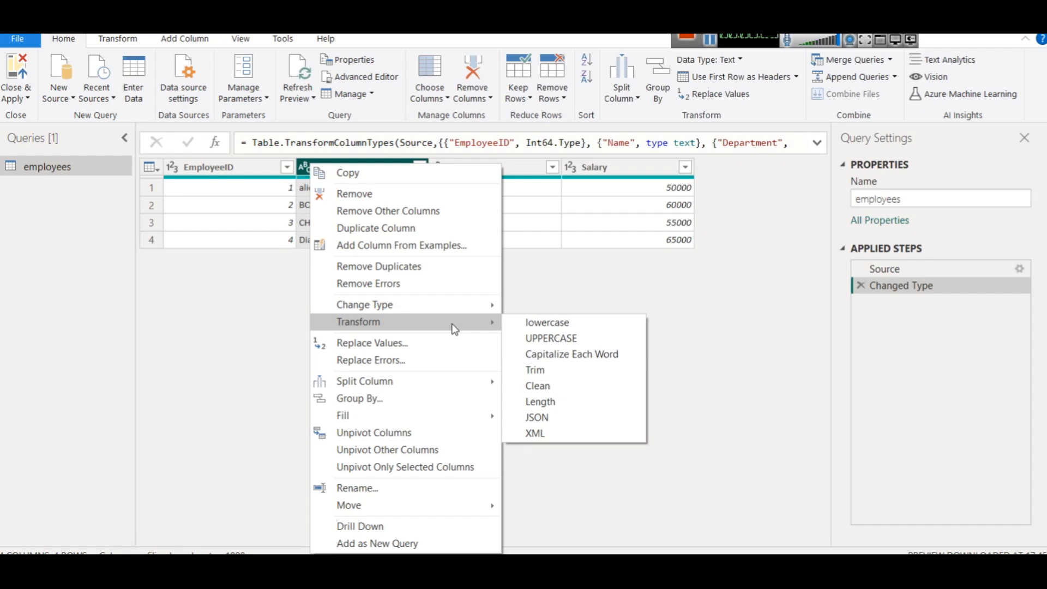
click(560, 416)
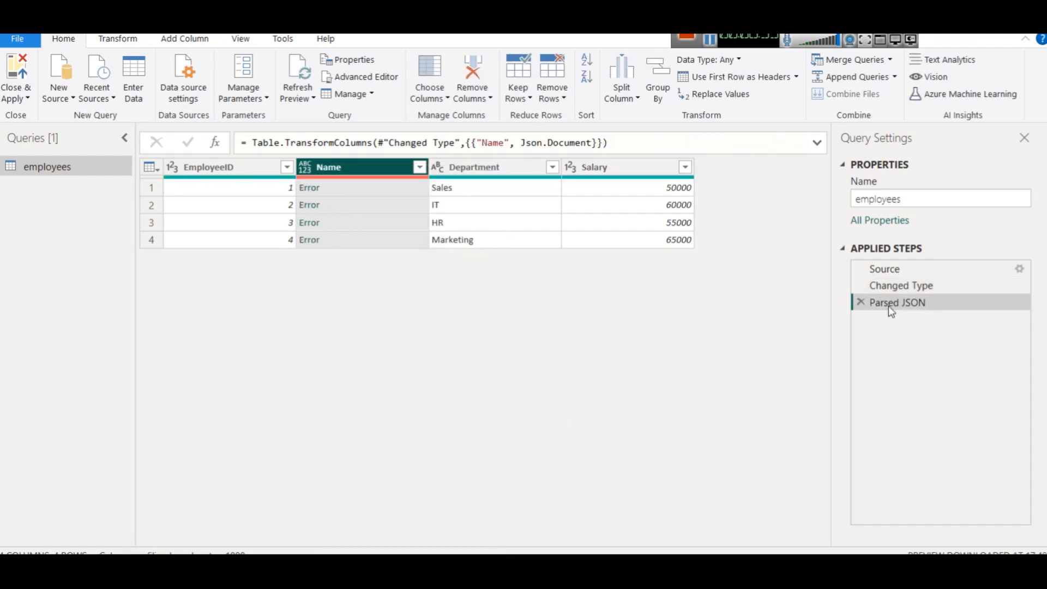
click(861, 302)
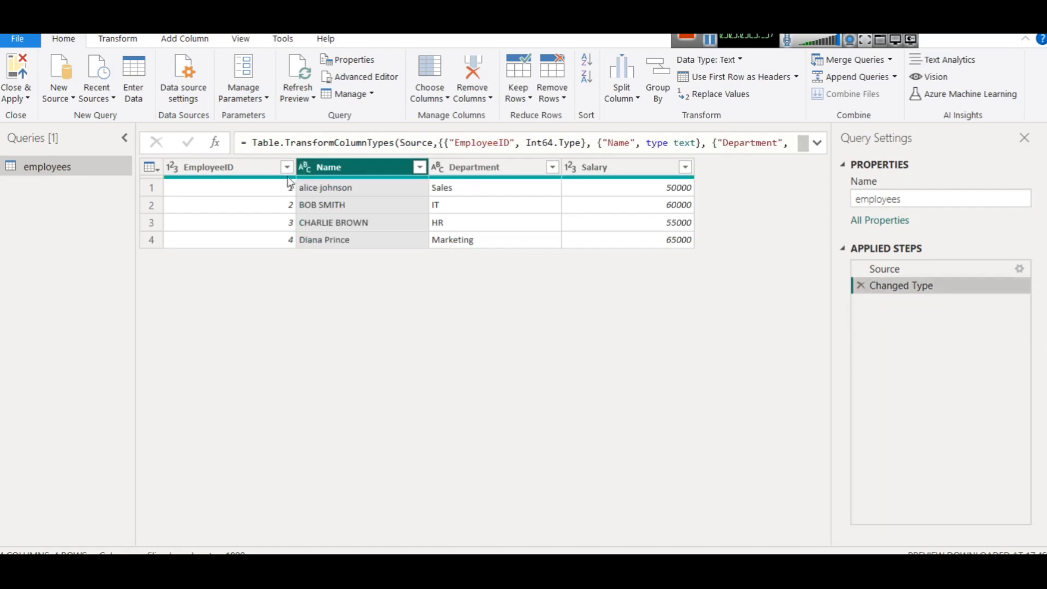
Try converting the Name column to text lengths and delete the Calculated Text Length step.
right_click(338, 166)
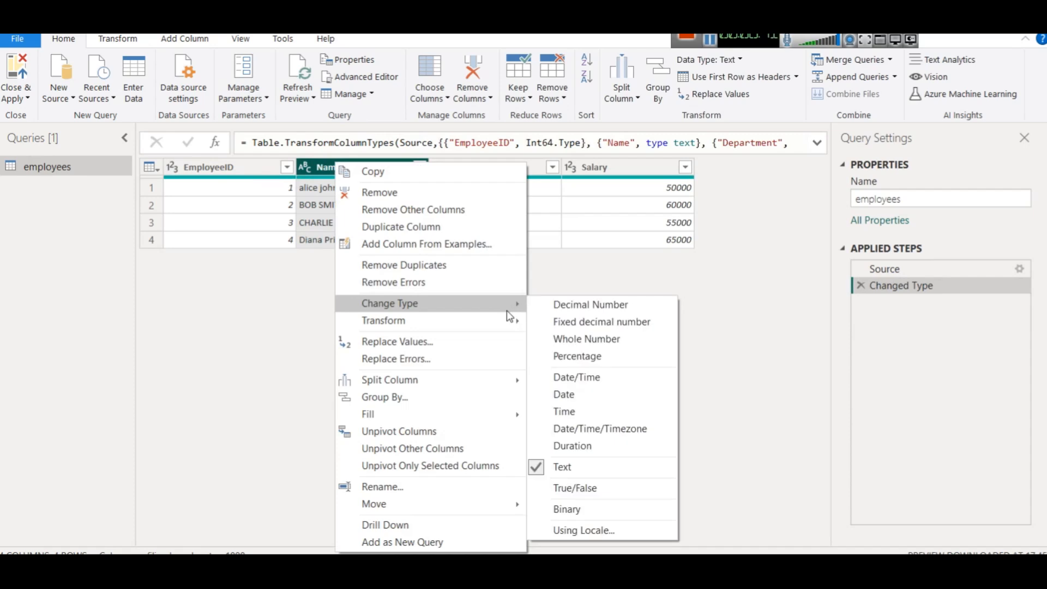
mouse_move(494, 327)
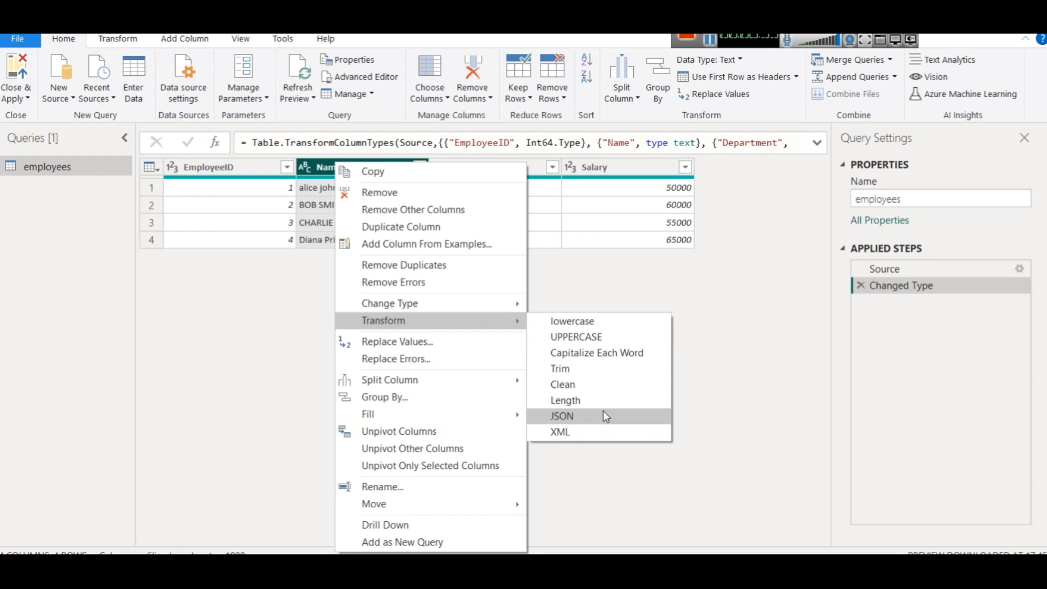
click(623, 400)
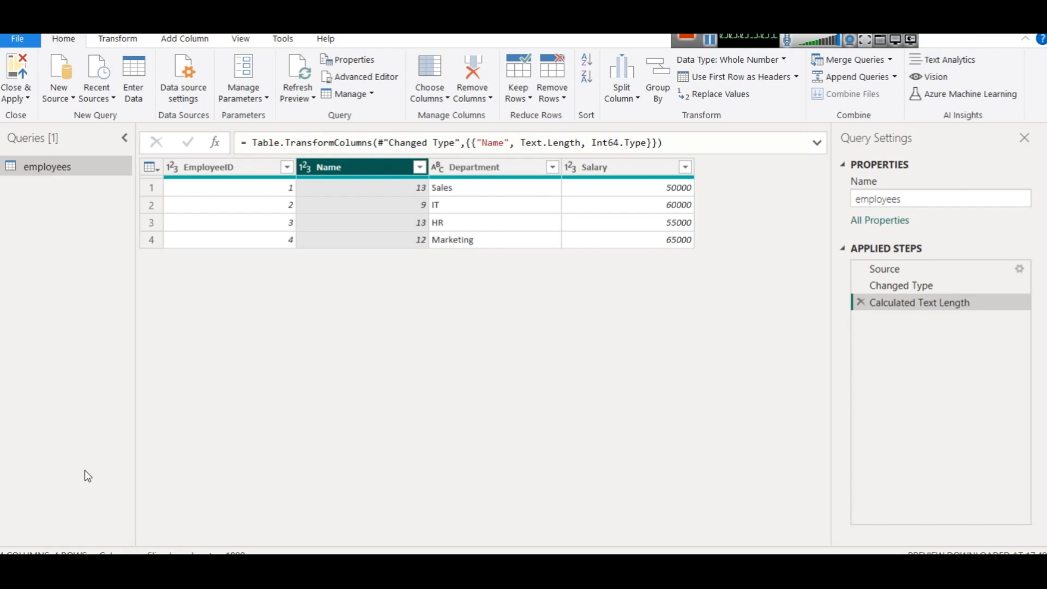
click(862, 302)
Transform the Name column's text to lowercase.
right_click(385, 171)
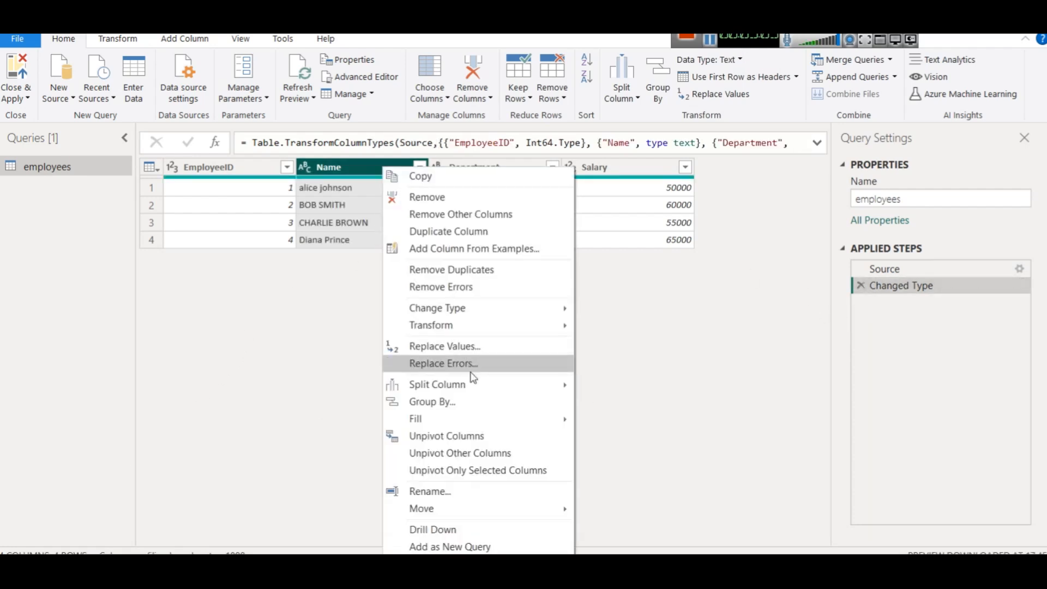
mouse_move(532, 323)
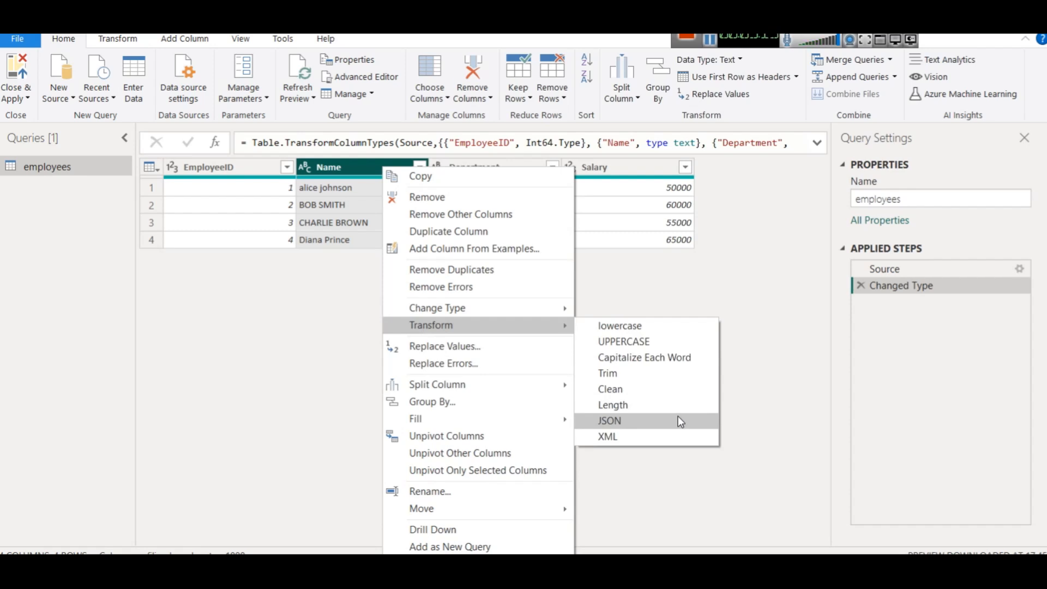
click(650, 326)
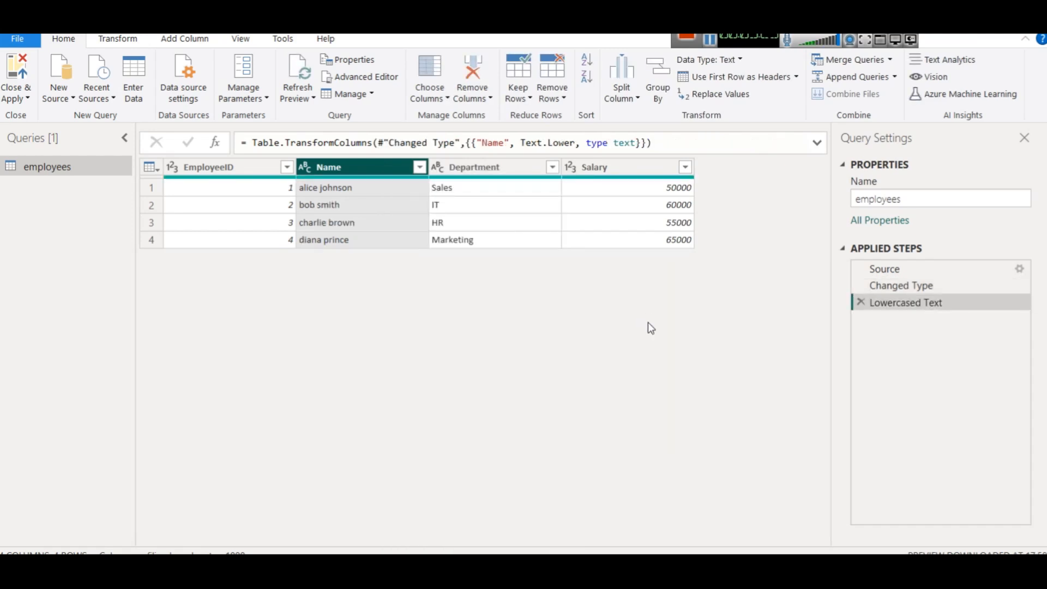
Capitalize each word in the Name column, and delete both the Capitalized Each Word and Lowercased Text steps.
right_click(338, 167)
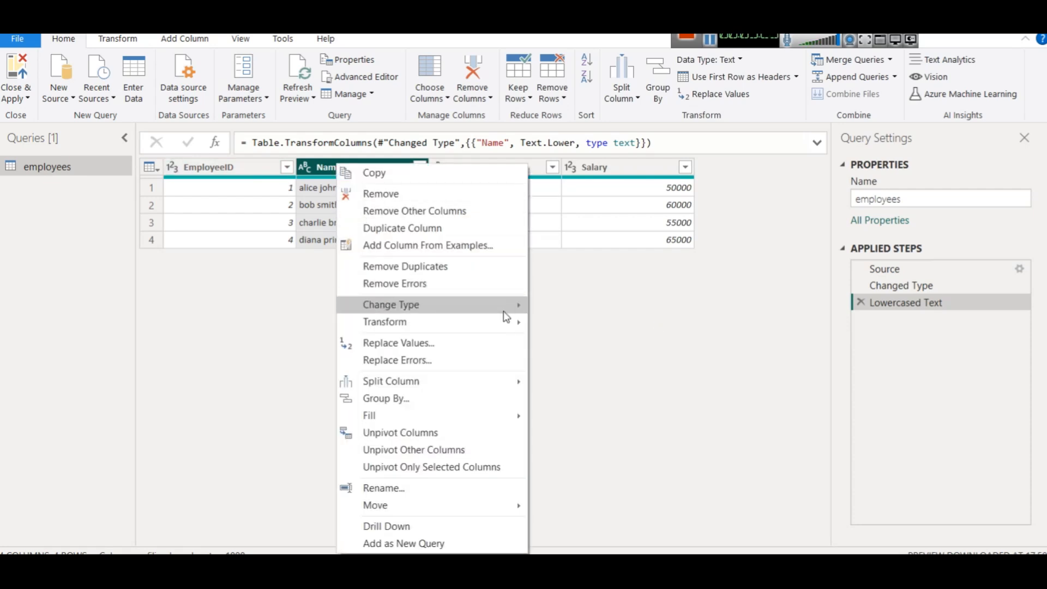
mouse_move(507, 319)
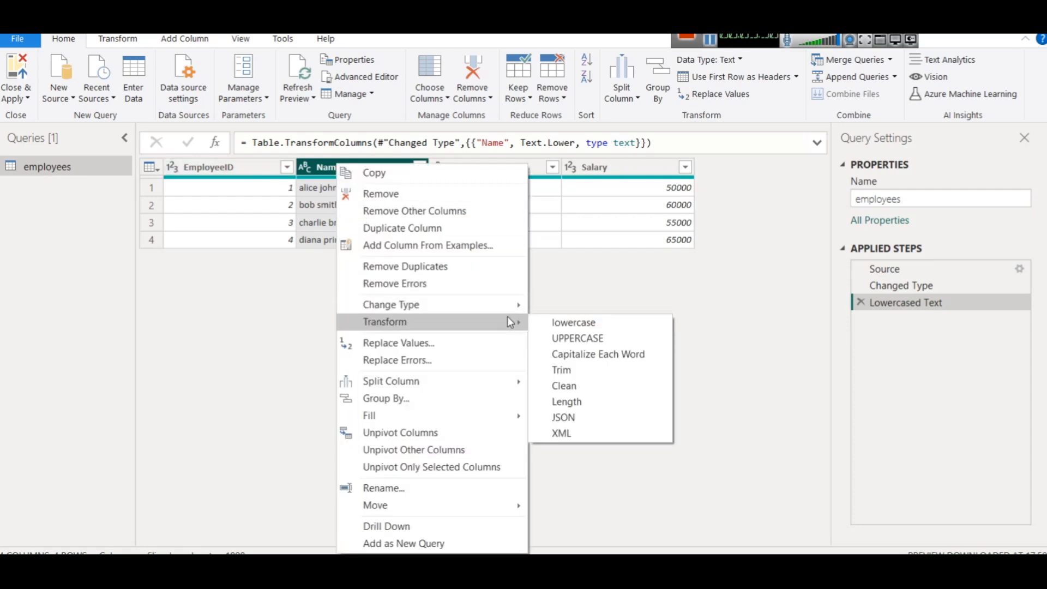
click(649, 355)
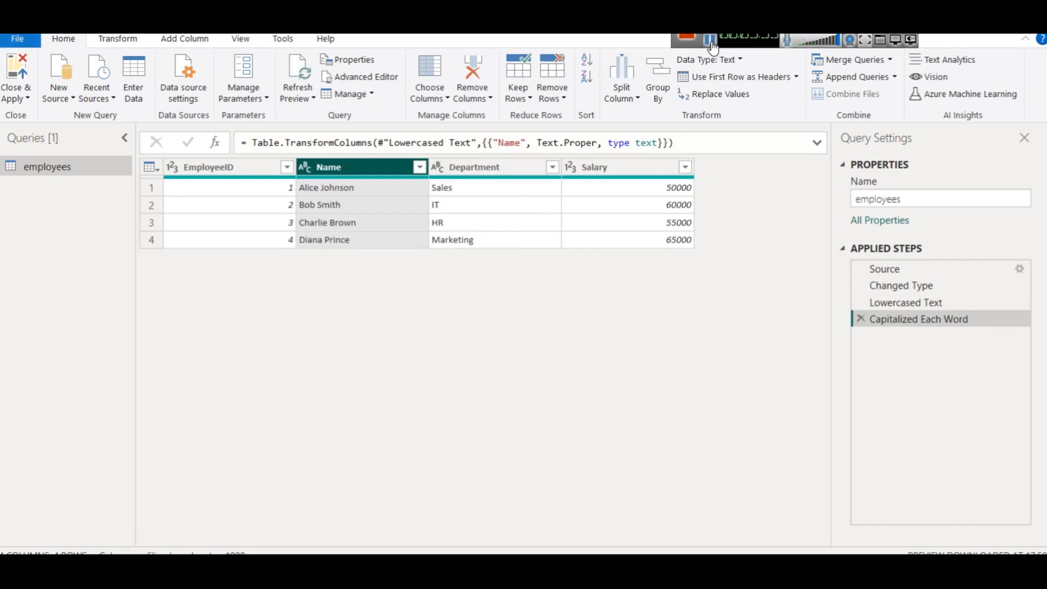
click(861, 320)
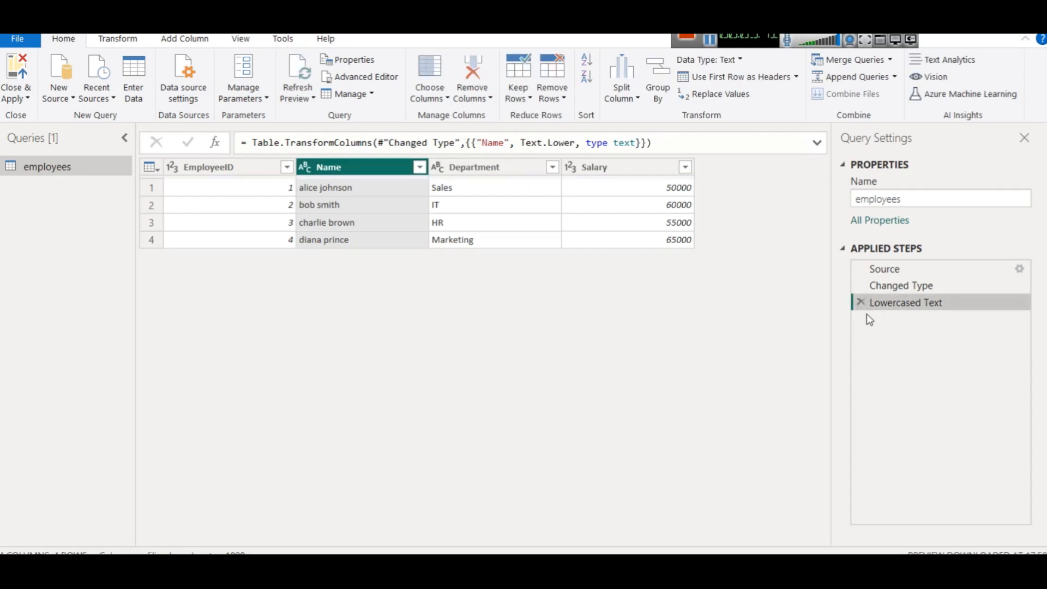
click(862, 303)
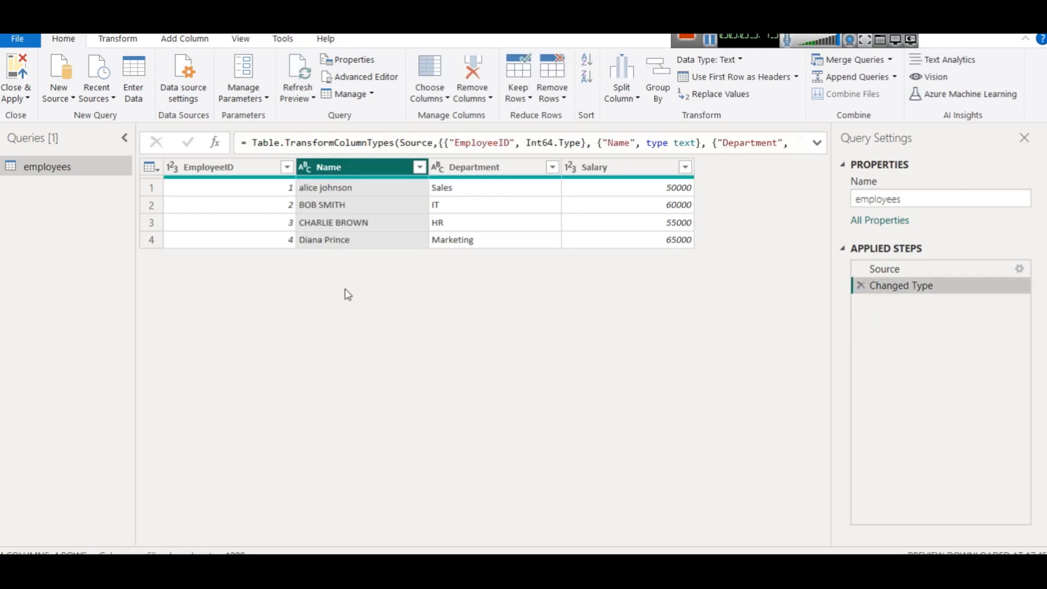
Transform the Name column's text to uppercase.
right_click(335, 169)
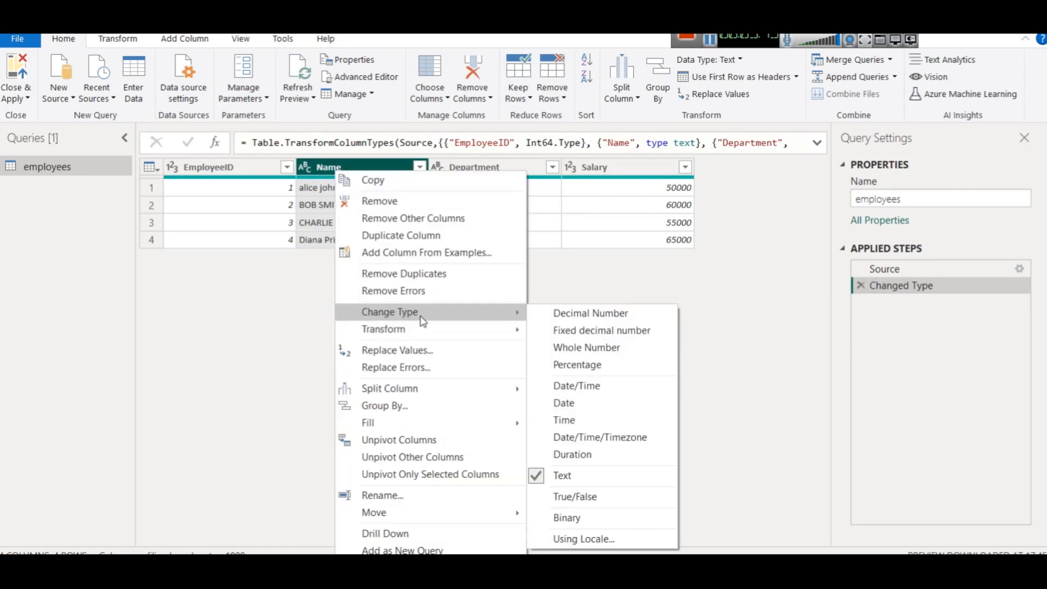
mouse_move(430, 328)
click(581, 344)
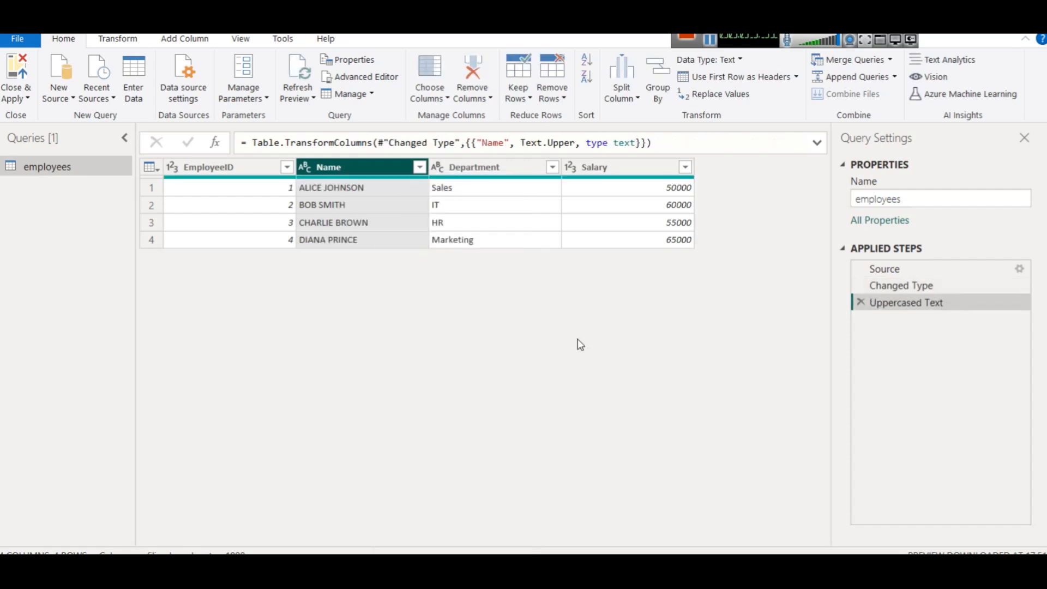
Capitalize each word in the uppercased Name column.
right_click(344, 173)
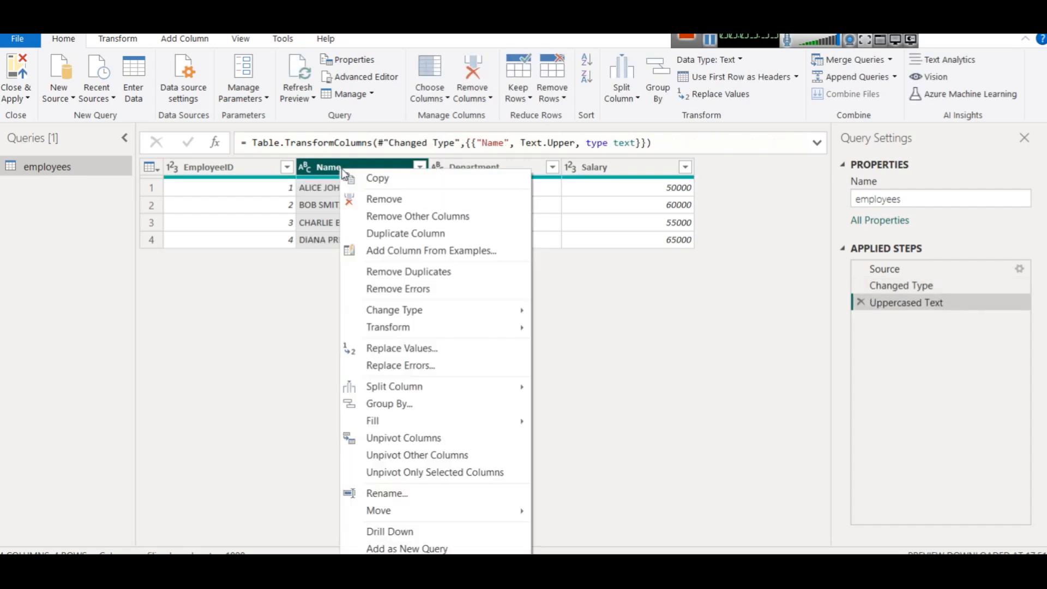
mouse_move(518, 328)
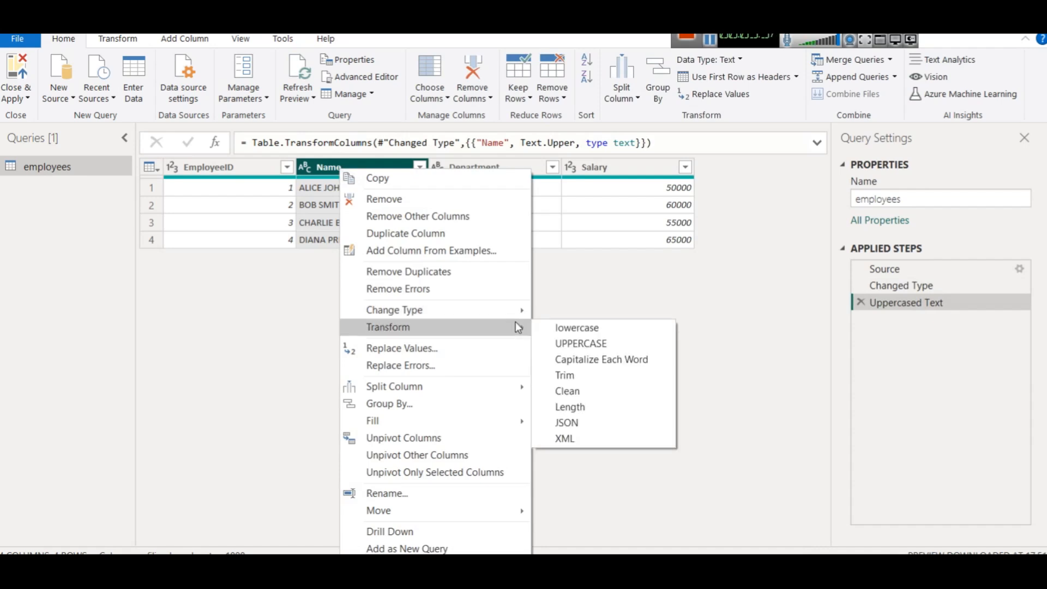
click(608, 359)
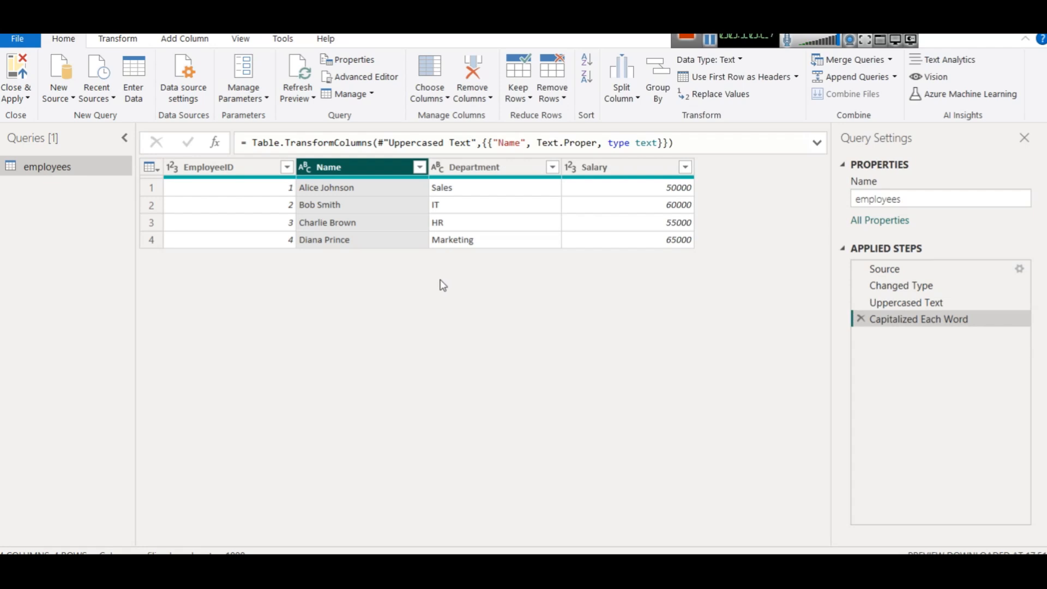
Trim the Name column's text and close the Power Query Editor with the changes applied.
right_click(363, 173)
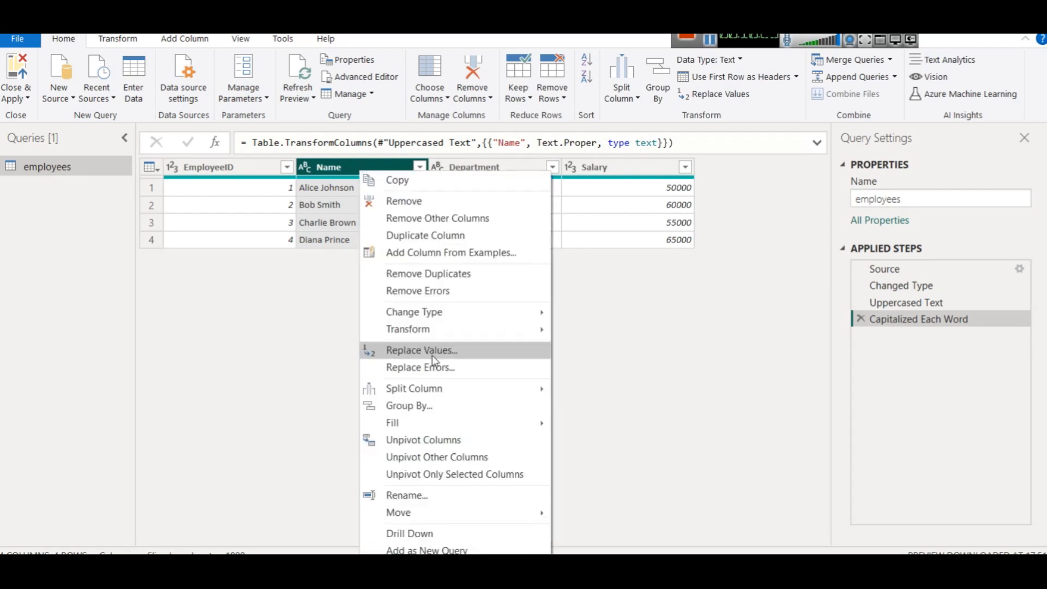
mouse_move(483, 330)
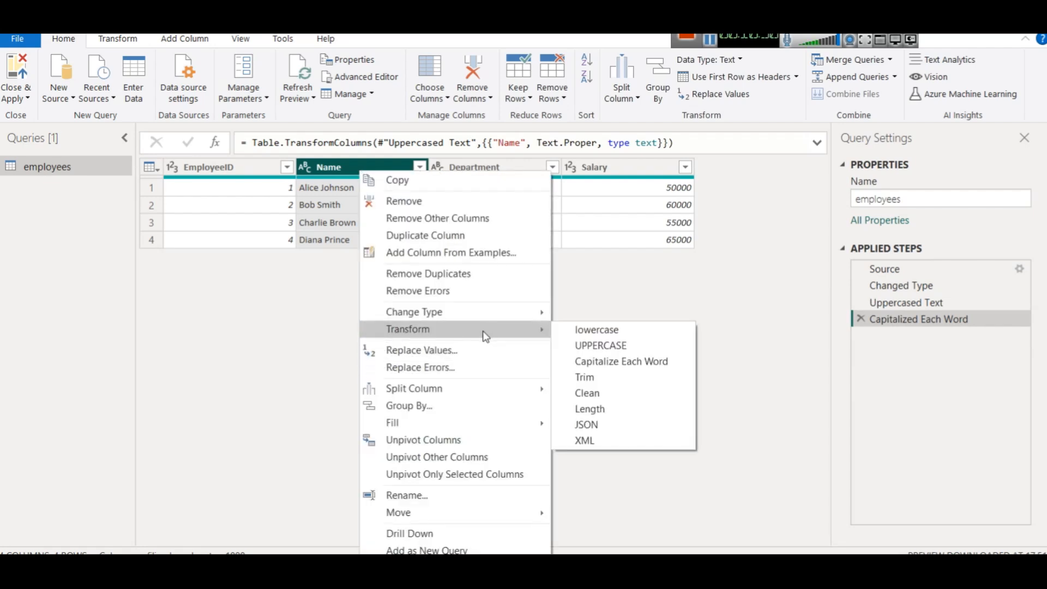
click(633, 377)
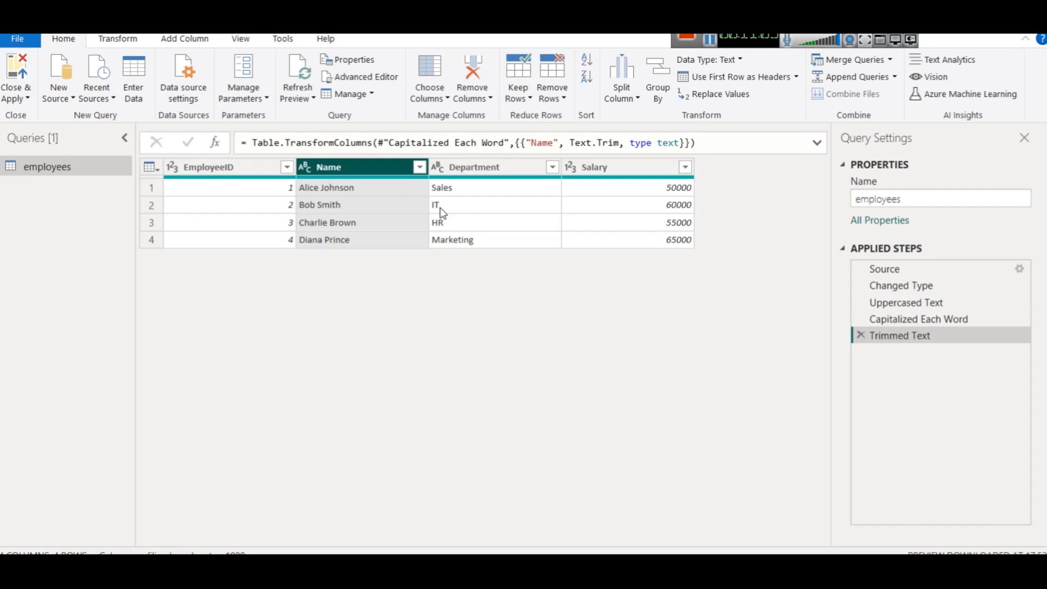
click(18, 99)
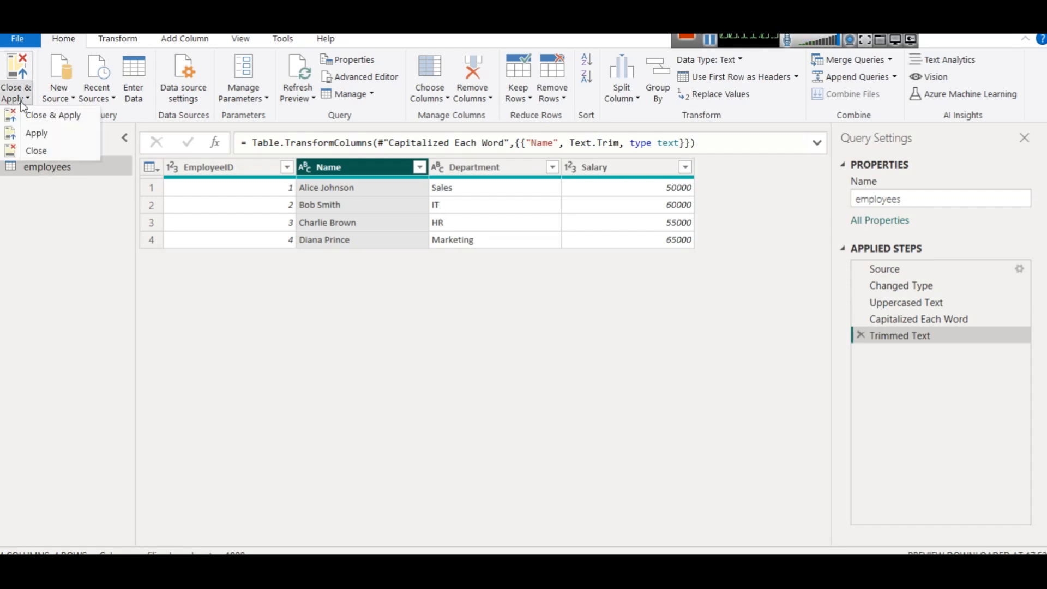
click(34, 150)
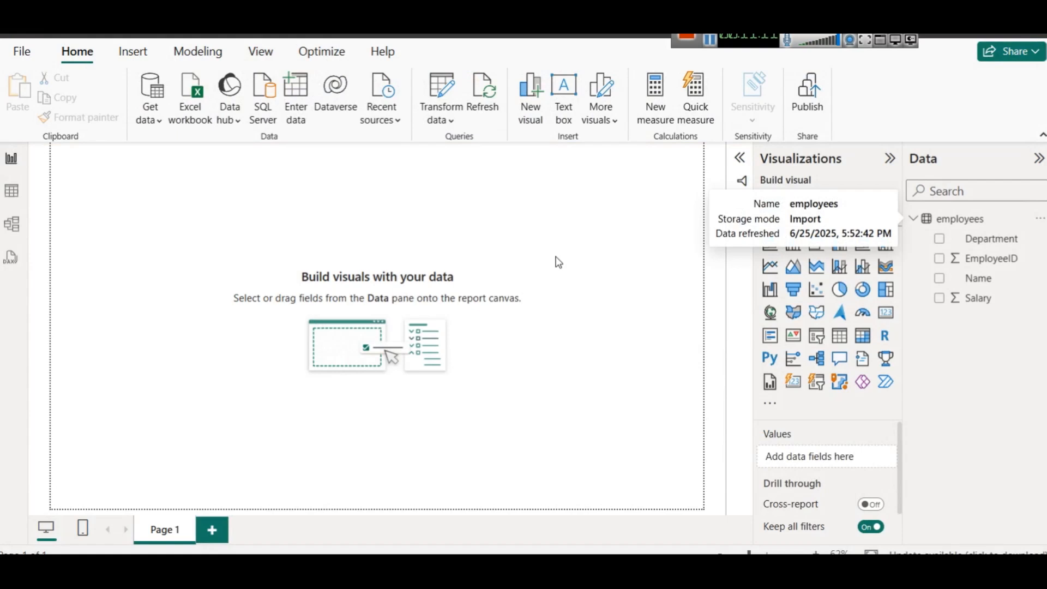
Insert a text box near the upper-left corner of the report page, slightly inset from the page edges.
click(565, 99)
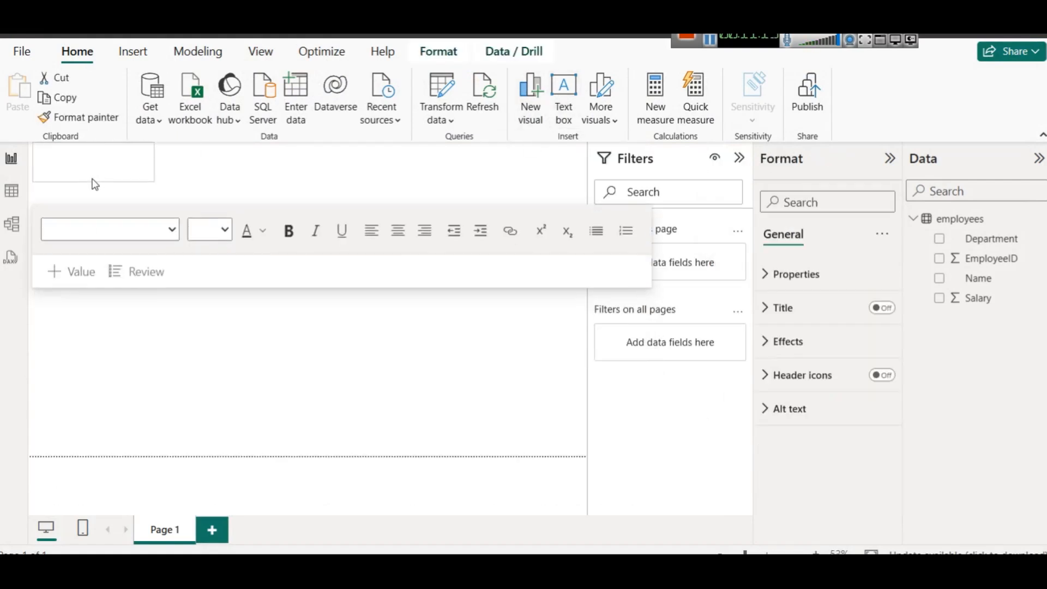
click(198, 173)
click(107, 172)
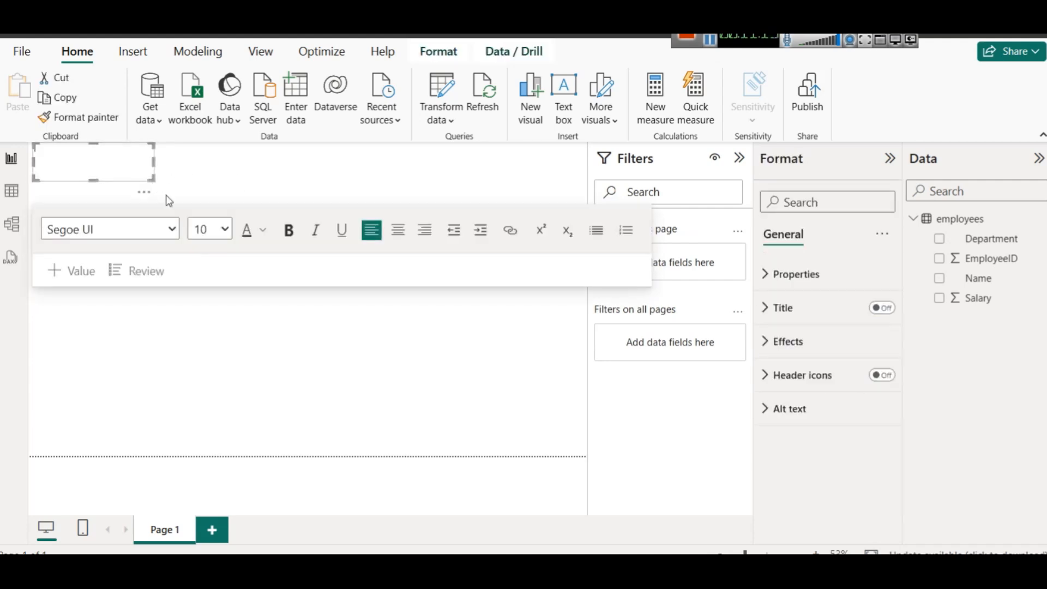
drag(153, 181, 175, 201)
drag(36, 148, 45, 163)
Enter the title "Employee Data Analysis after Transform" in the text box and widen the box to more than double.
text(Employee D)
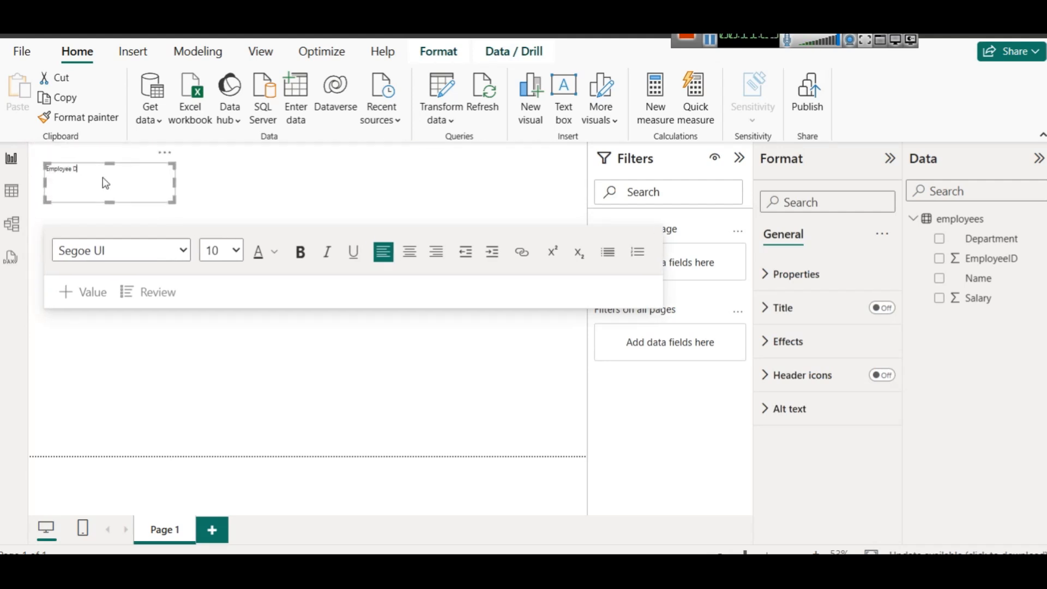
text(ata AN)
text(sform)
text(y)
drag(175, 187, 389, 191)
Format the whole title as centered, bold, size 20 text and reduce the text box's height to fit.
key(ctrl+a)
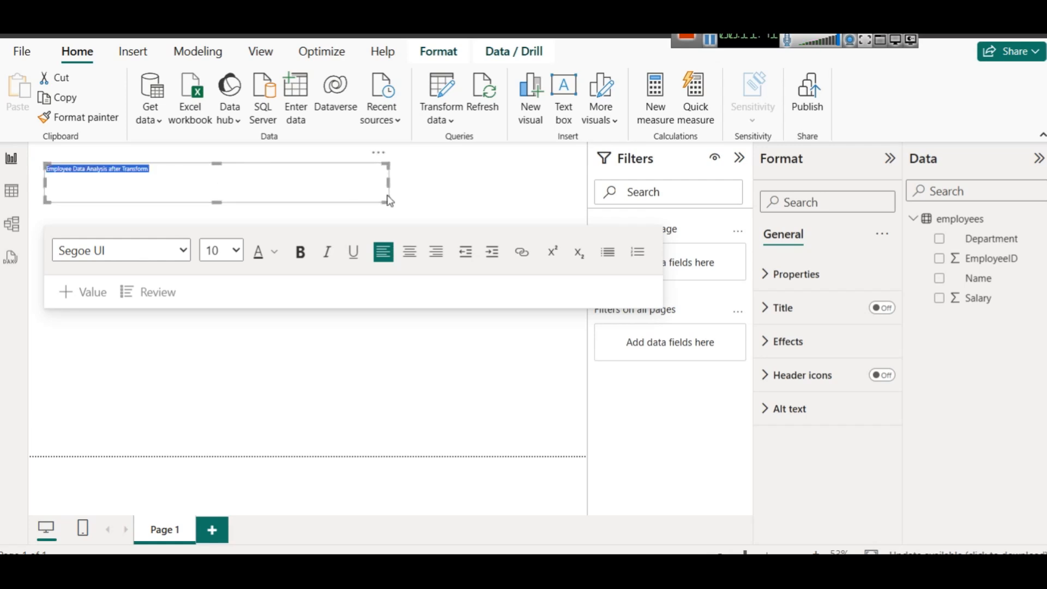
click(414, 260)
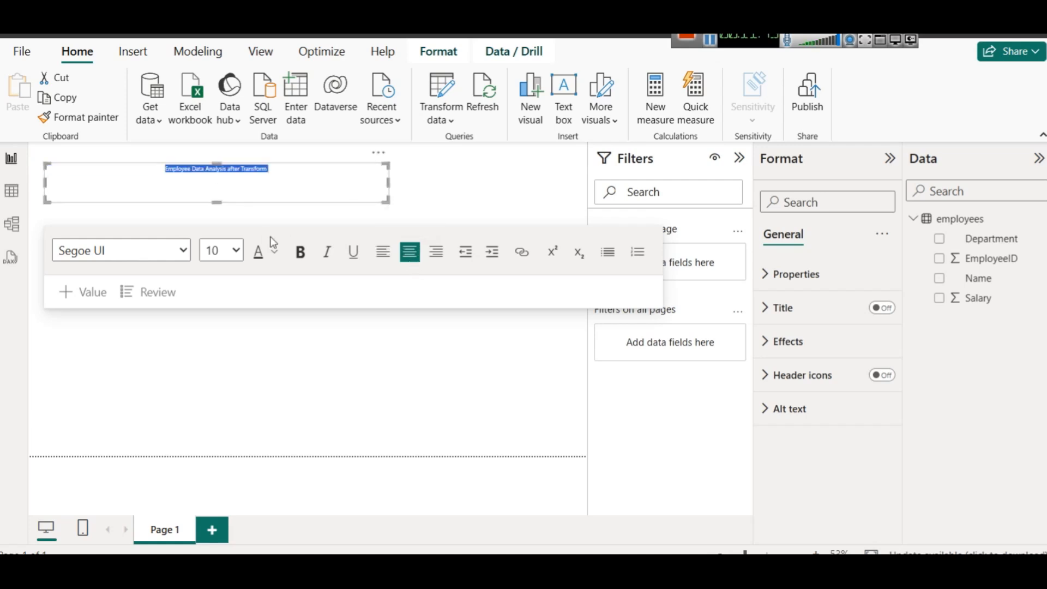
click(302, 260)
click(235, 251)
click(218, 477)
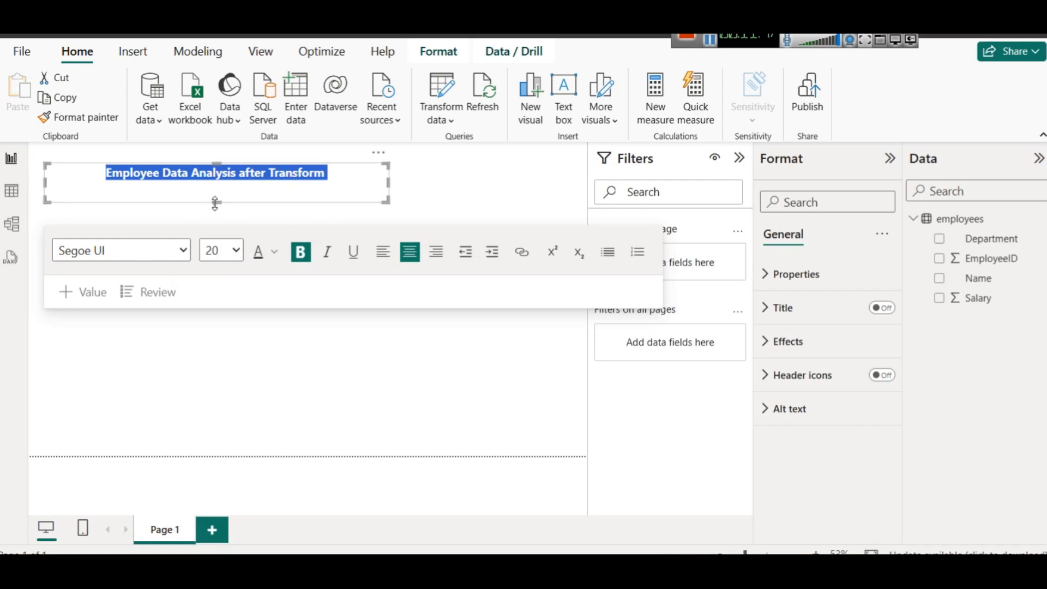
drag(215, 203, 216, 191)
click(429, 178)
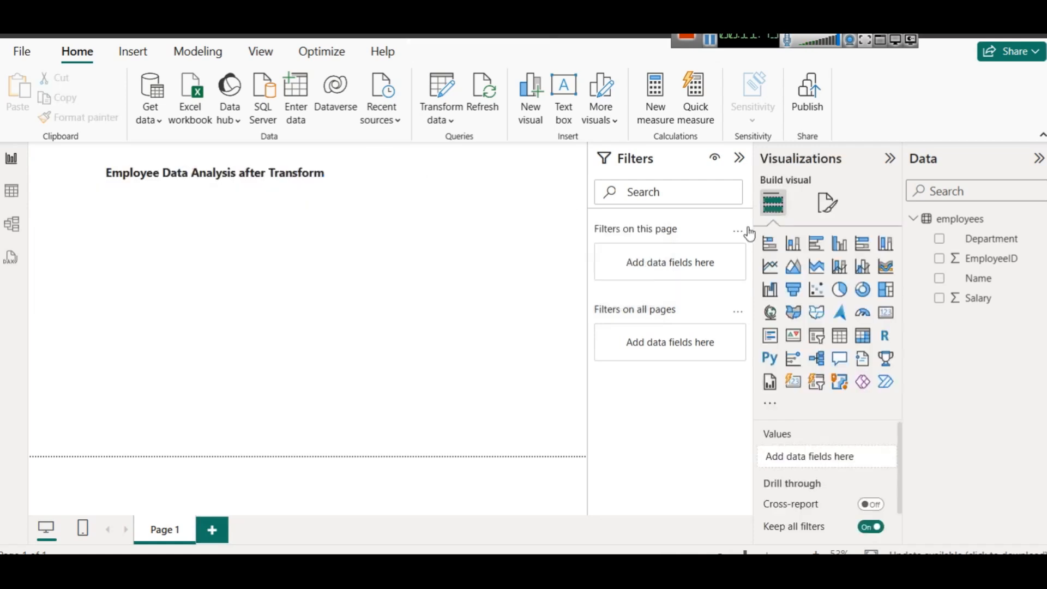
Collapse the Filters pane and move the title text box to the horizontal middle of the page.
click(742, 163)
click(425, 180)
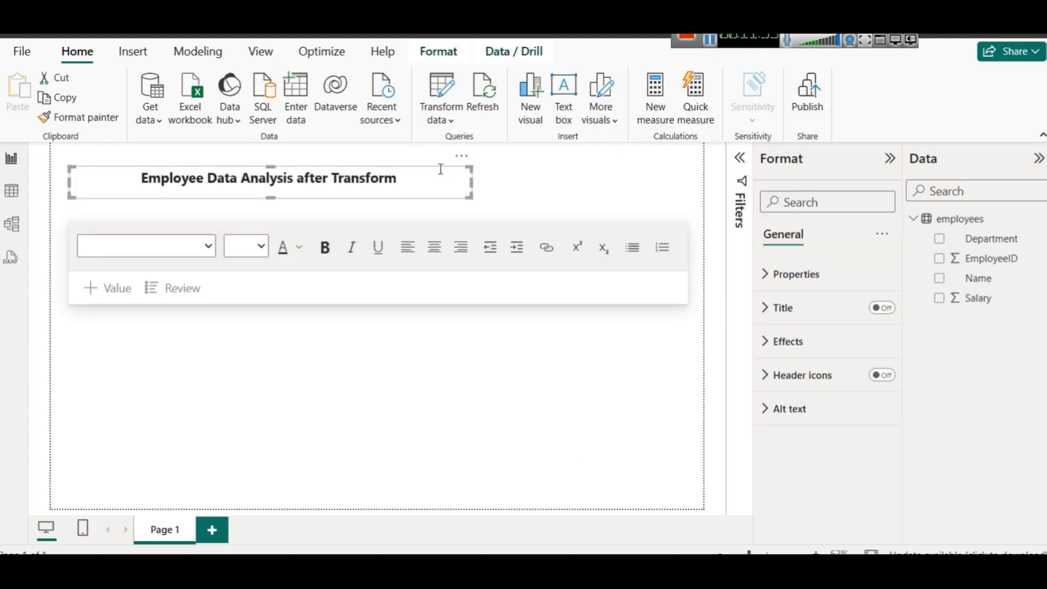
drag(440, 170, 540, 171)
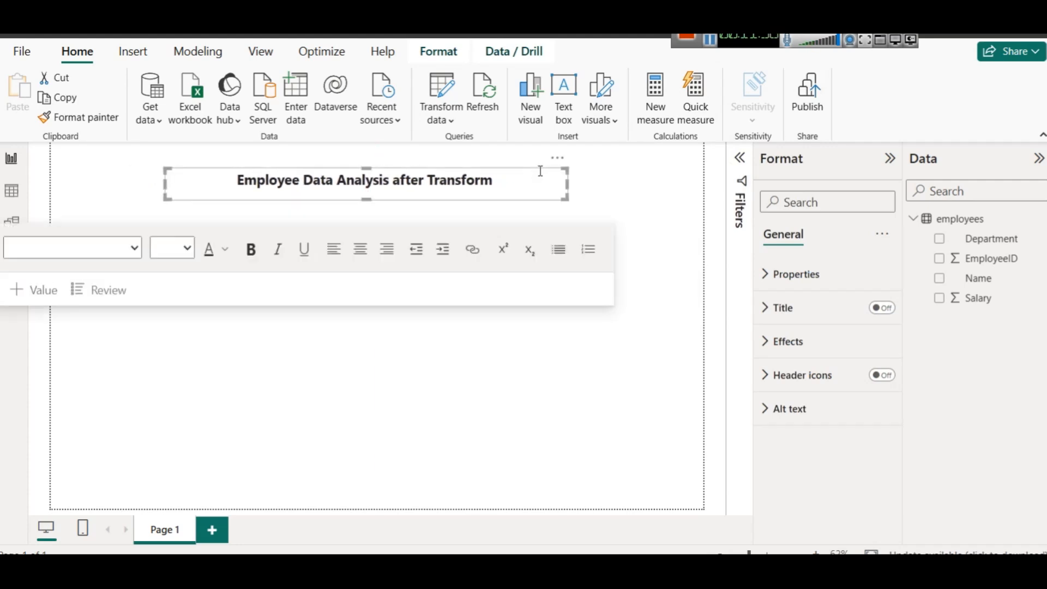
click(557, 351)
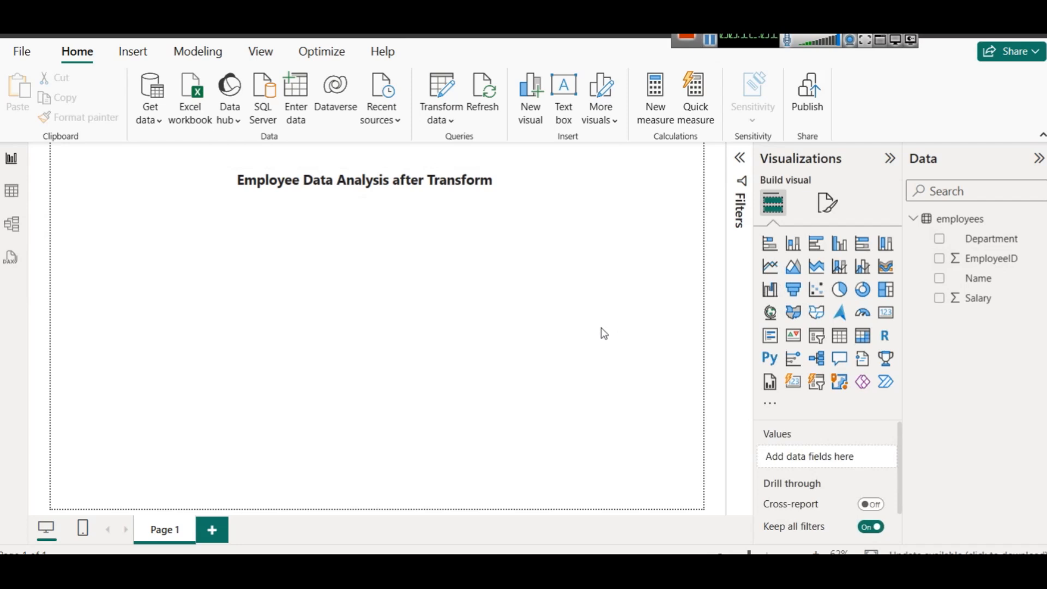
Add a stacked bar chart below the title on the page's left side, with Name on its Y-axis.
click(770, 243)
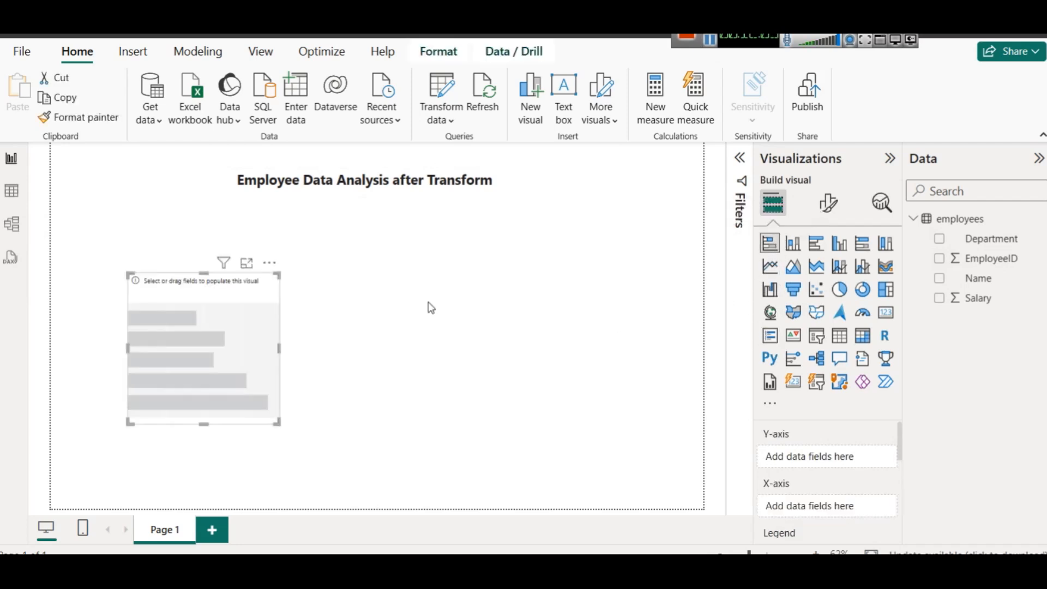
drag(171, 318, 139, 264)
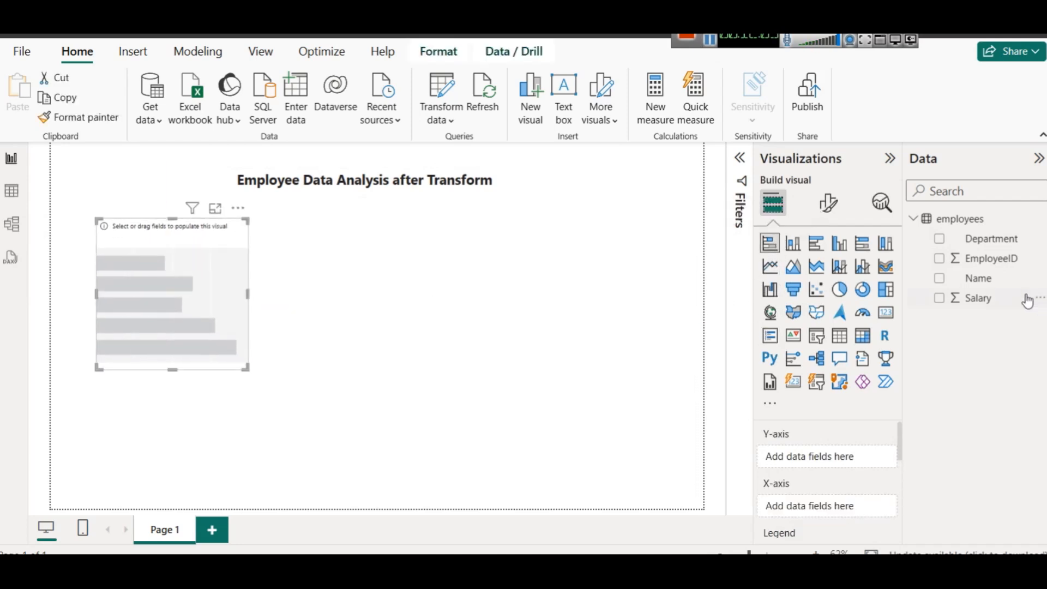
drag(941, 291, 158, 304)
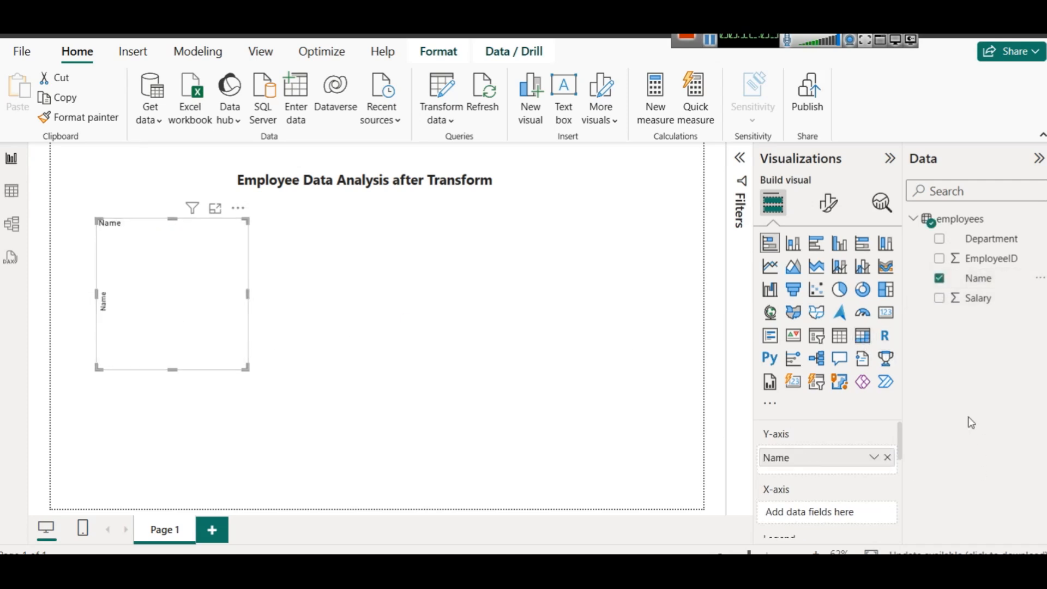
Place Salary on the bar chart's X-axis, keeping only Name on the Y-axis, and widen the chart.
drag(967, 303, 813, 470)
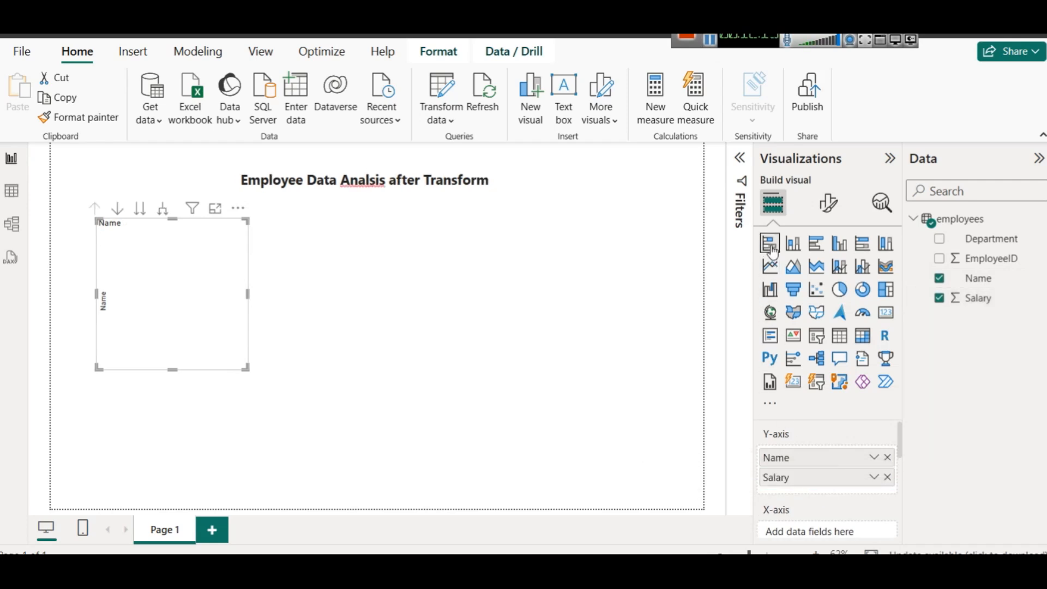
click(887, 477)
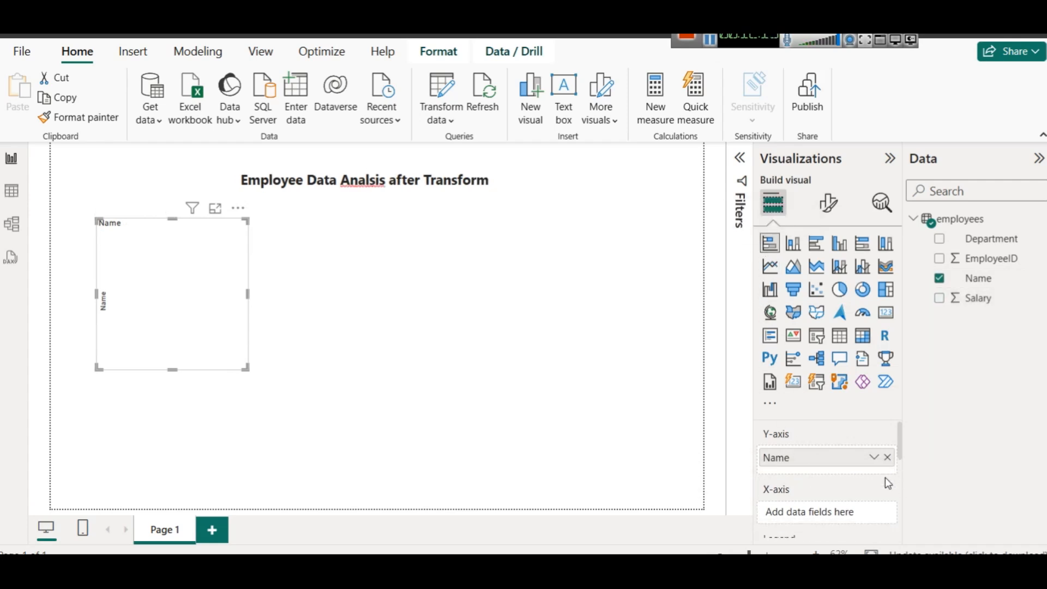
mouse_move(824, 465)
mouse_down()
mouse_move(823, 518)
mouse_move(821, 459)
mouse_up()
drag(978, 298, 848, 517)
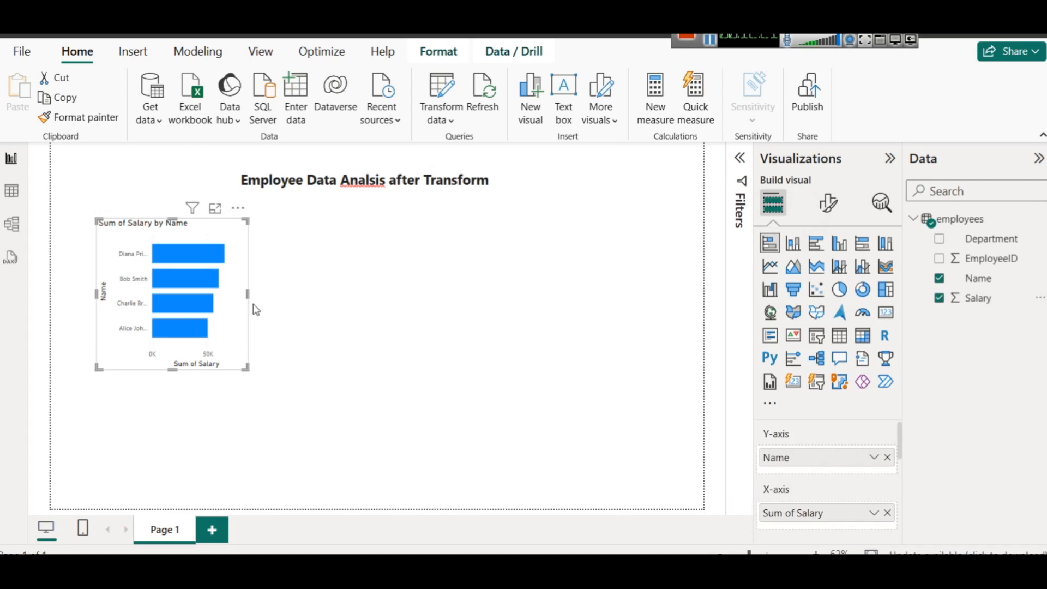
drag(248, 294, 299, 310)
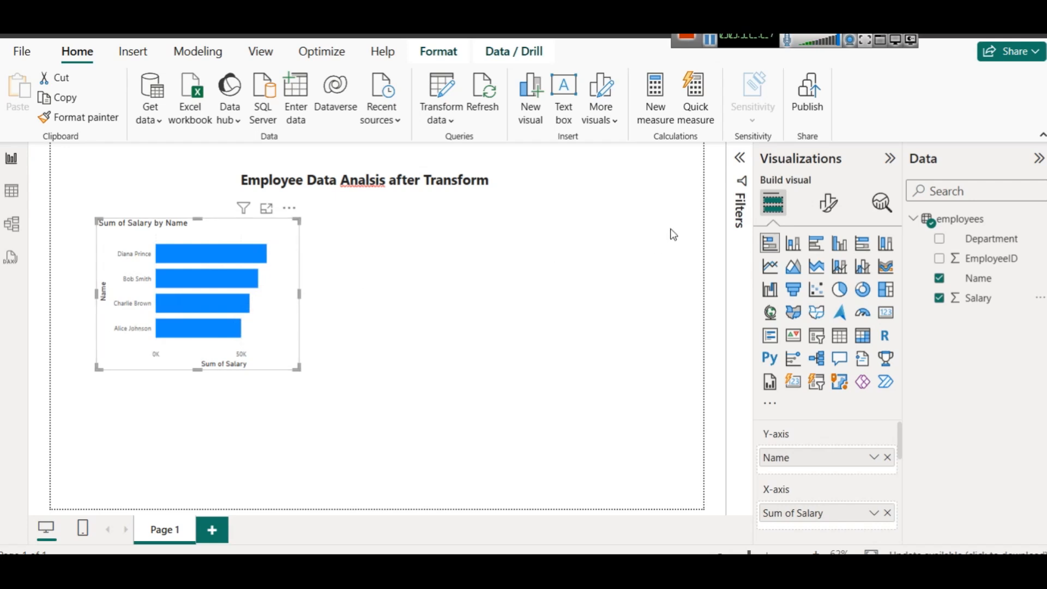
Set the font size of the bar chart's X-axis values to 15.
click(830, 205)
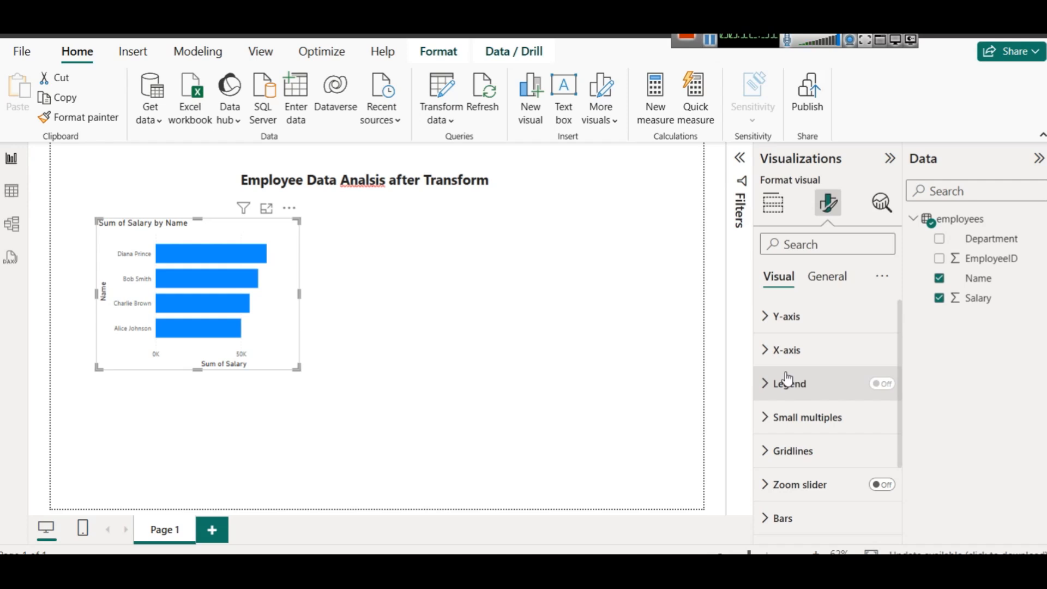
click(787, 349)
scroll(837, 414, down, 2)
scroll(836, 415, down, 2)
click(818, 398)
click(884, 436)
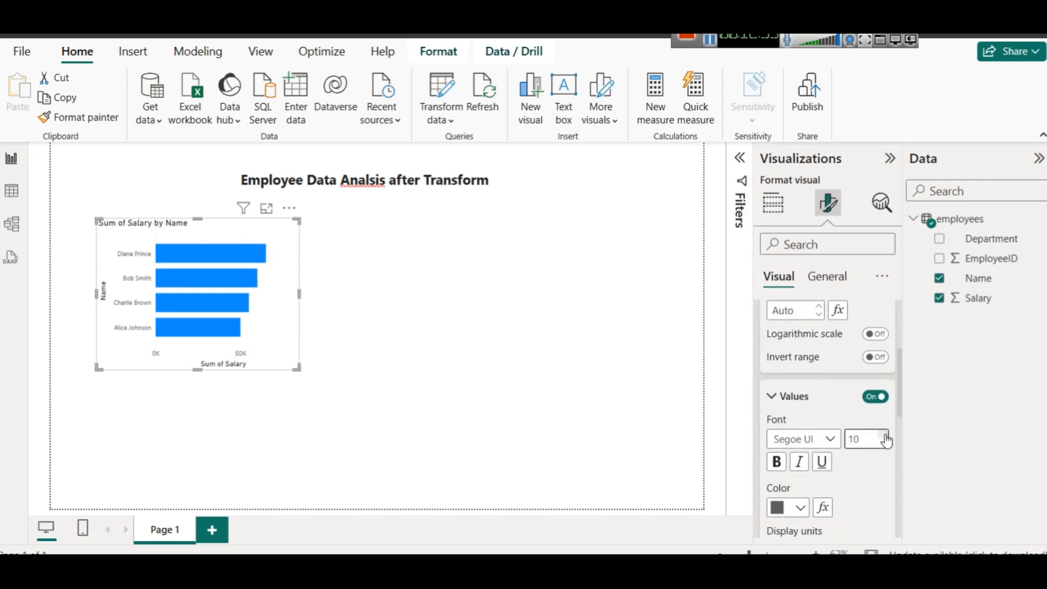
click(884, 436)
click(884, 436)
click(884, 436)
click(884, 435)
click(884, 436)
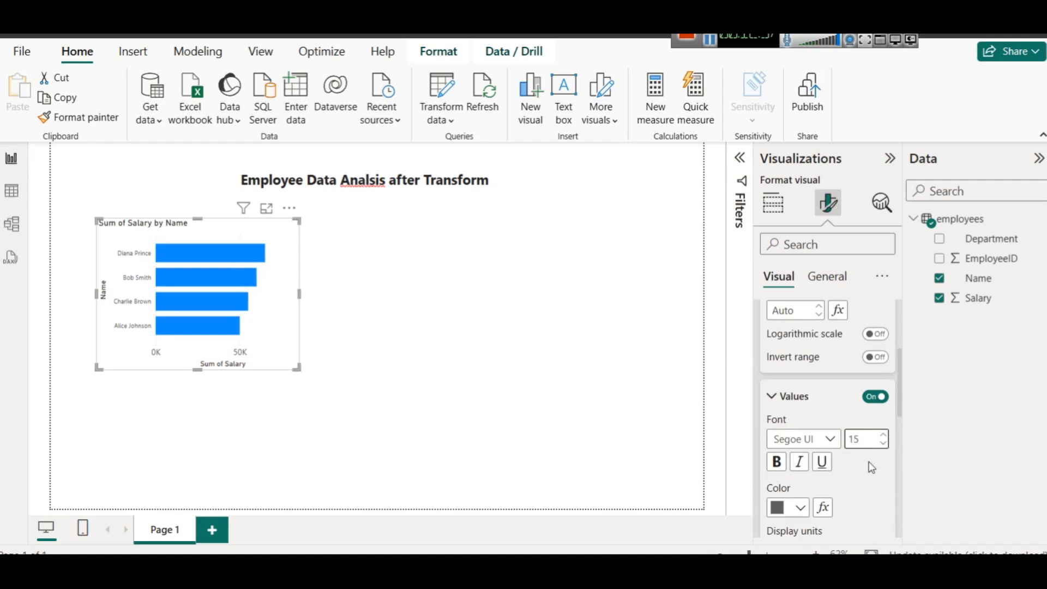
Set the font size of the bar chart's Y-axis values to 16 and widen the chart further.
scroll(835, 390, up, 3)
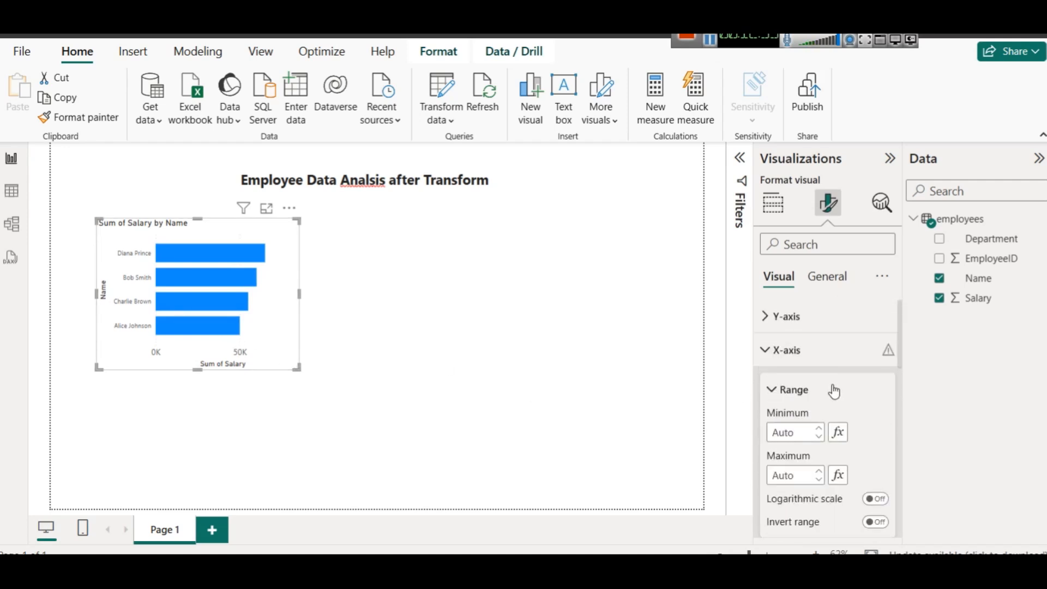
click(811, 323)
click(883, 395)
click(883, 395)
click(883, 395)
click(883, 395)
click(883, 394)
click(883, 395)
click(883, 395)
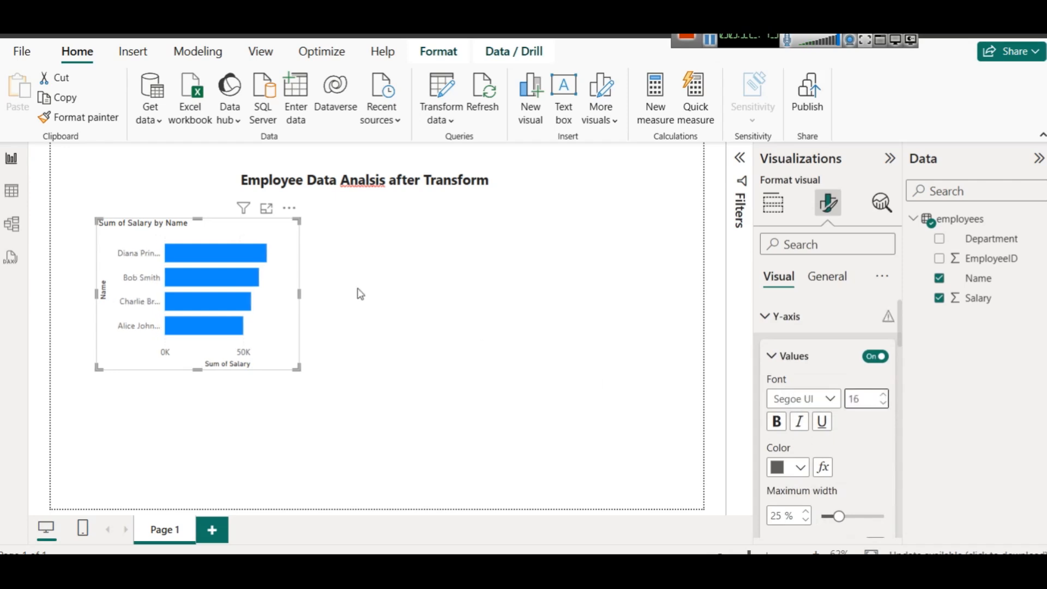
drag(299, 293, 342, 297)
click(377, 271)
Place a copy of the bar chart beside the original, clear its Name and Salary fields, and make it a stacked column chart.
drag(313, 228, 635, 222)
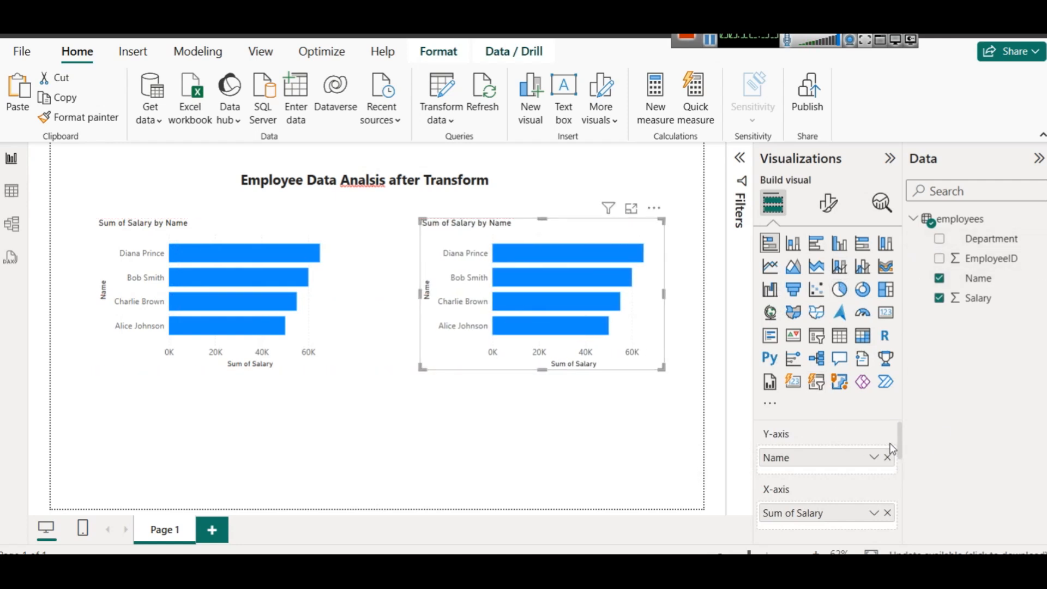
click(887, 457)
click(888, 502)
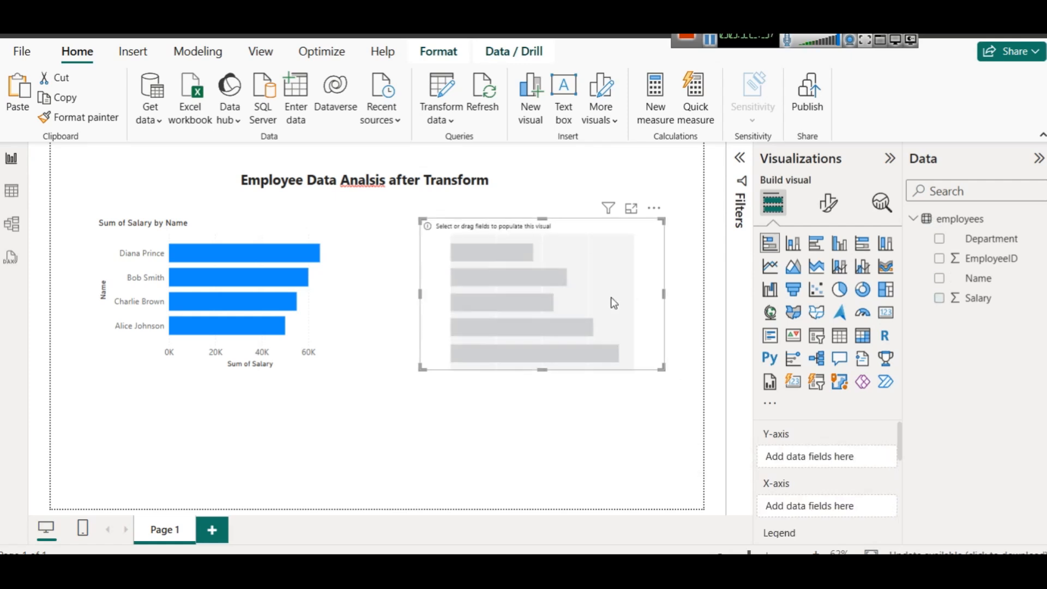
click(793, 246)
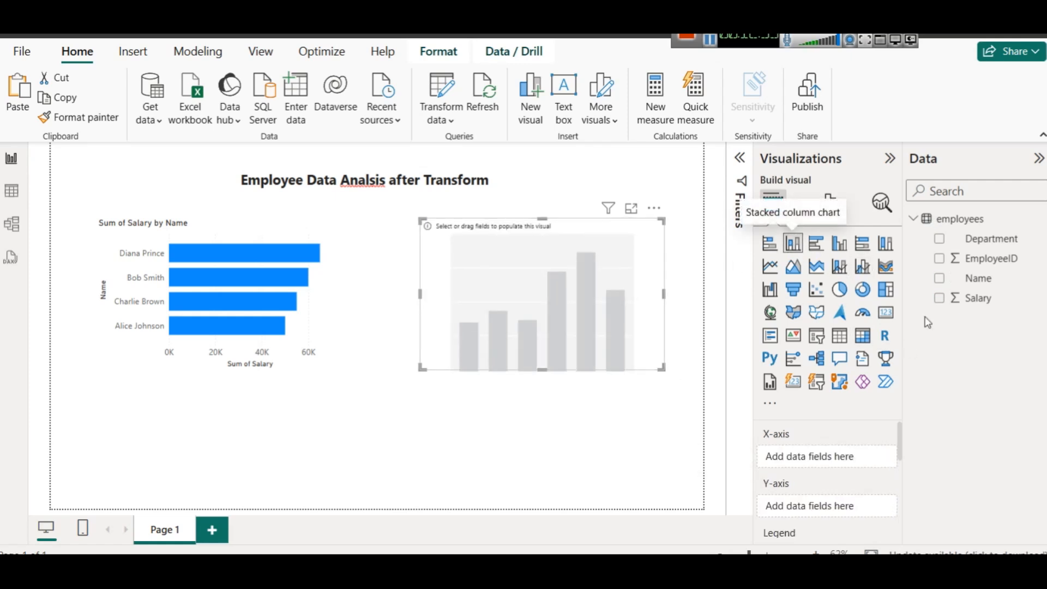
Plot Salary by Department in the empty stacked column chart, with Department on the X-axis and Salary on the Y-axis.
drag(940, 240, 797, 462)
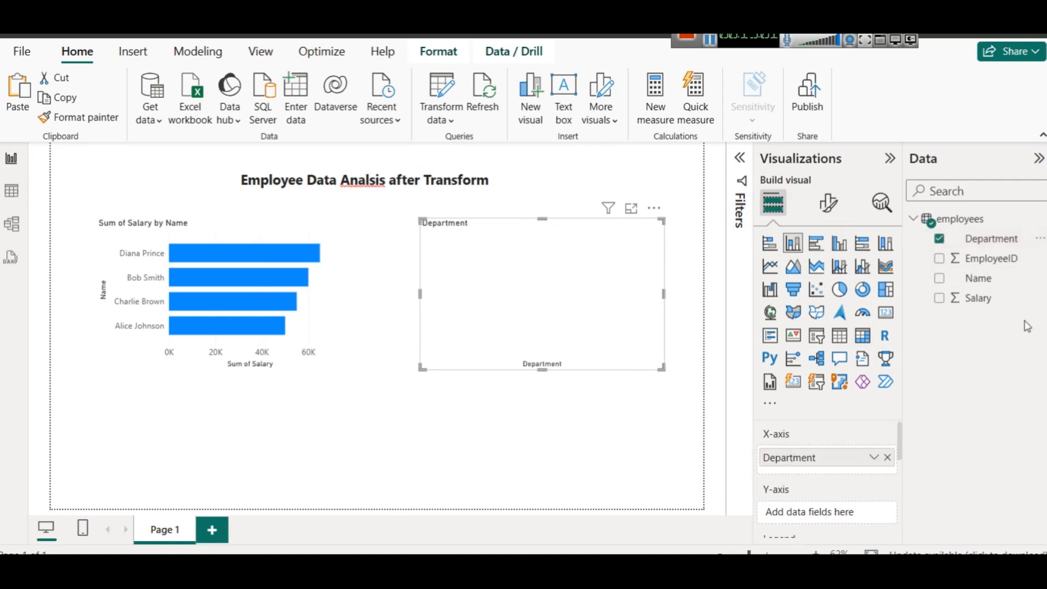
drag(979, 298, 825, 515)
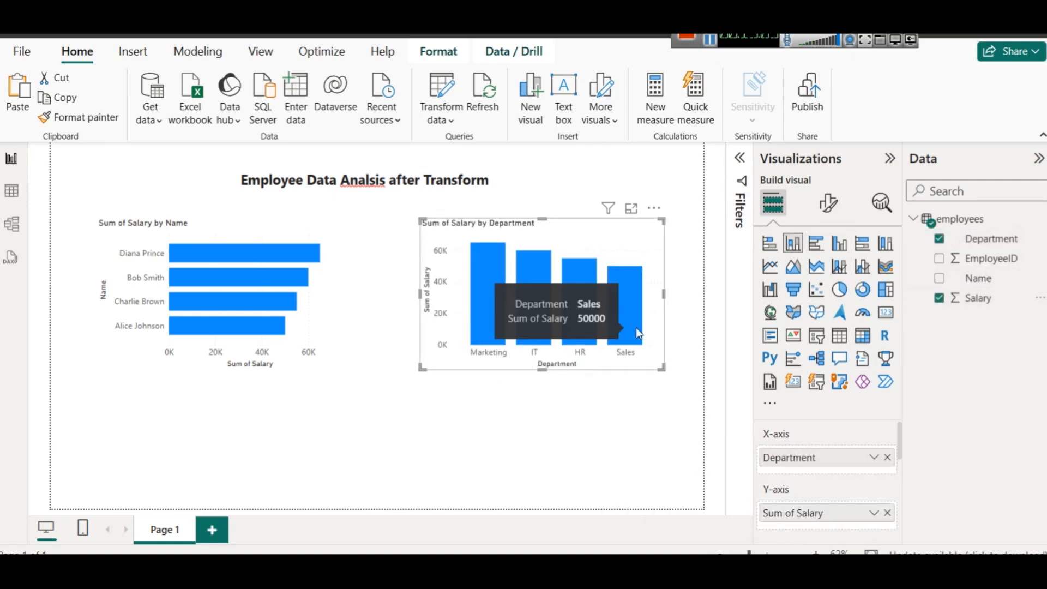
click(402, 410)
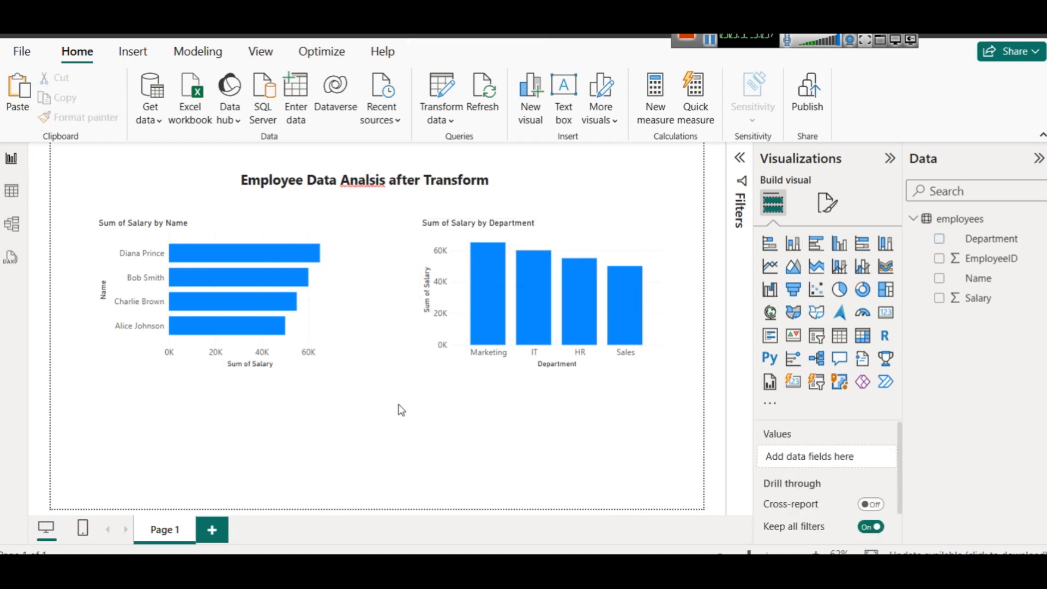
Correct the misspelled word in the report title so that it reads "Employee Data Analysis after Transform".
click(372, 174)
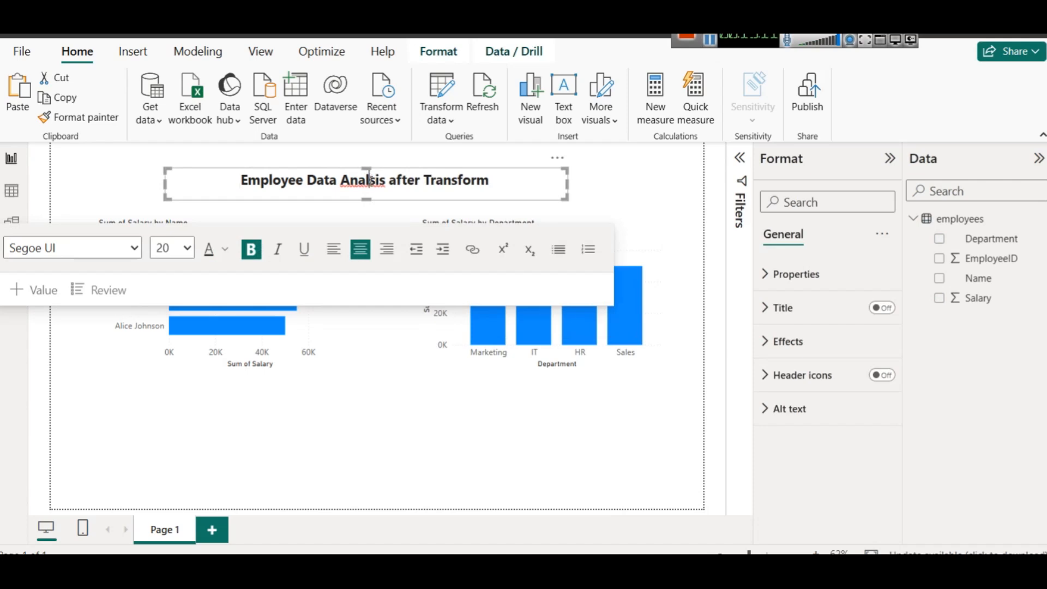
text(ys)
click(394, 472)
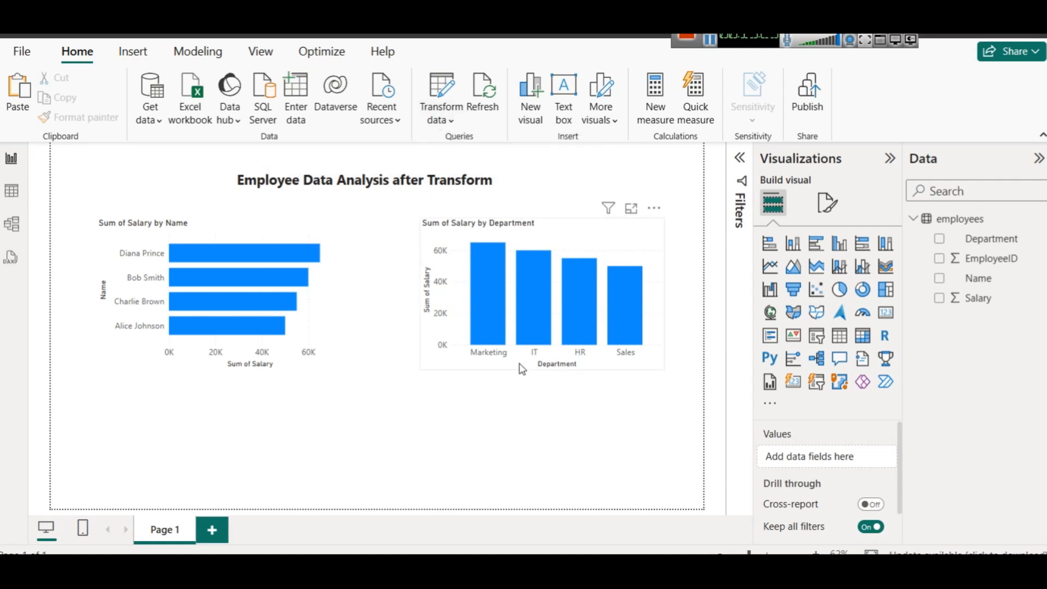
Launch Excel with a blank workbook and maximize its window.
key(super+r)
text(excel)
key(Return)
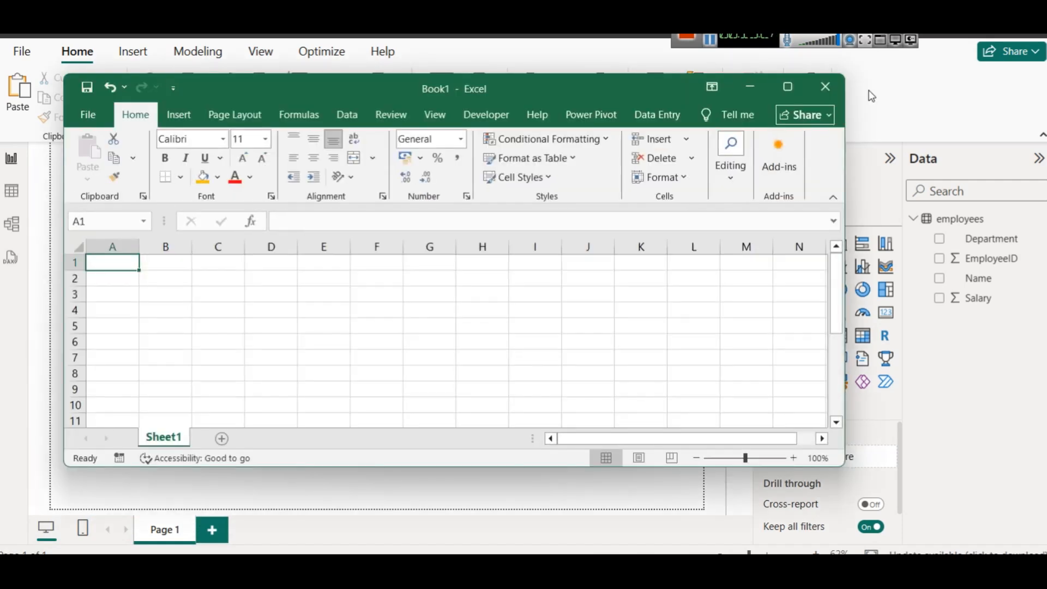
click(794, 99)
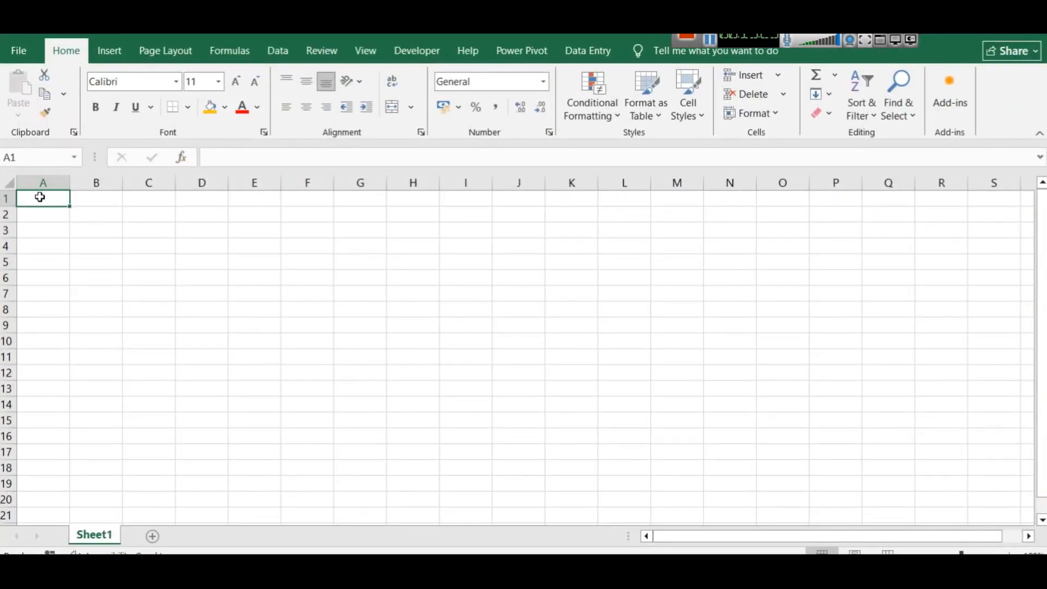
Enter the column header EmpId in cell A1.
text(EMpl)
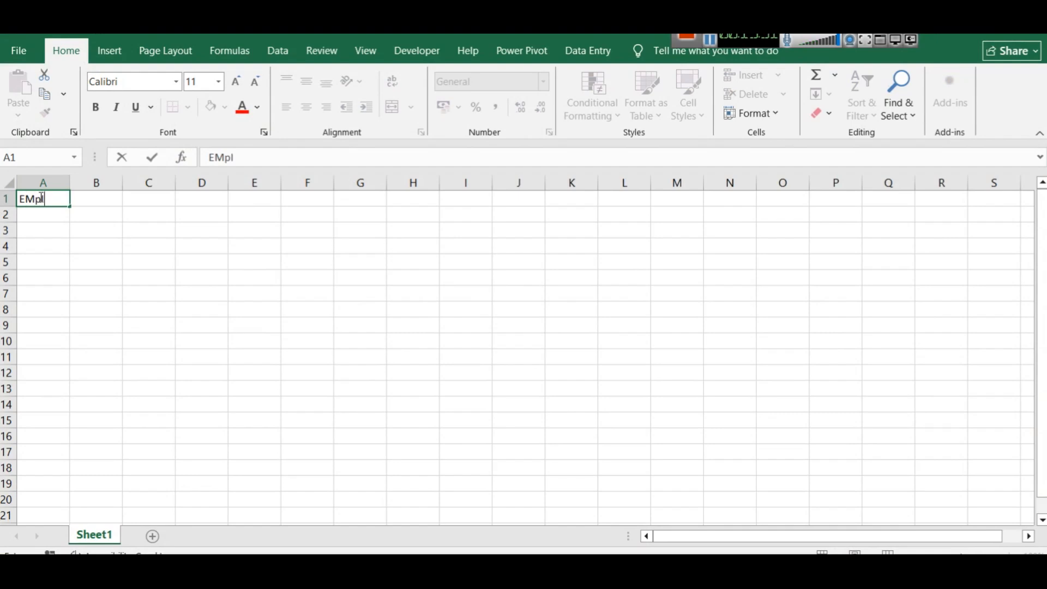
key(BackSpace)
key(BackSpace)
key(BackSpace)
text(m)
key(Tab)
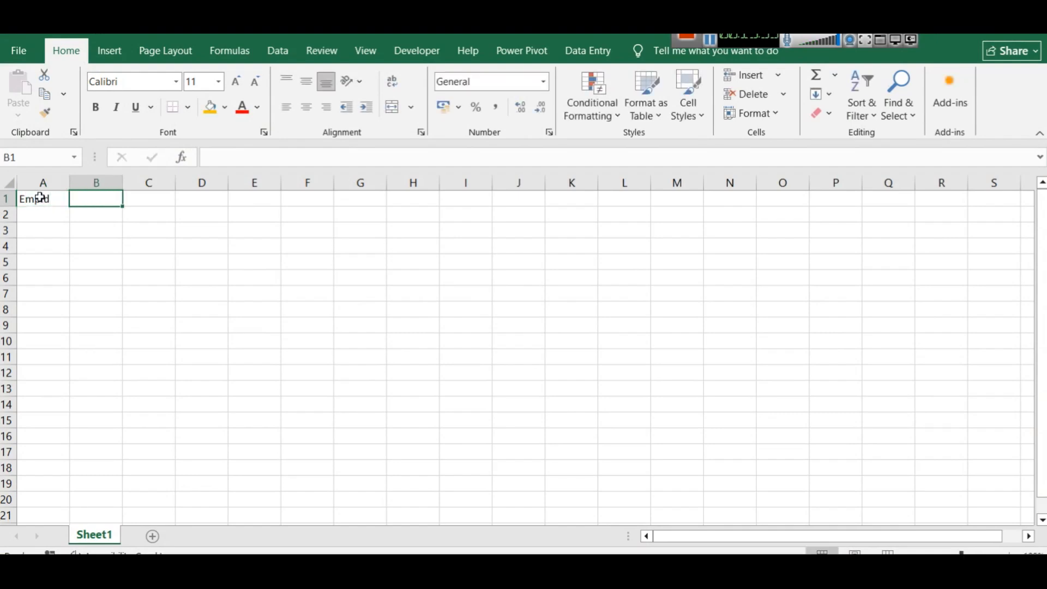
Fill cells A2 through A6 with the employee IDs 1, 2, 3, 4 and 5.
click(55, 218)
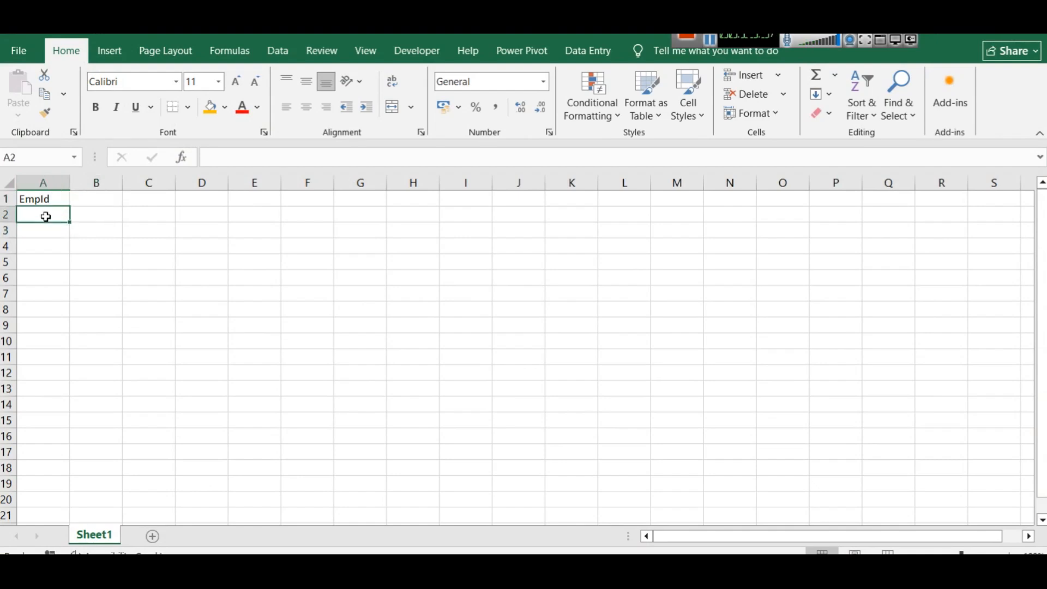
text(1)
key(Return)
text(2)
key(Return)
text(3)
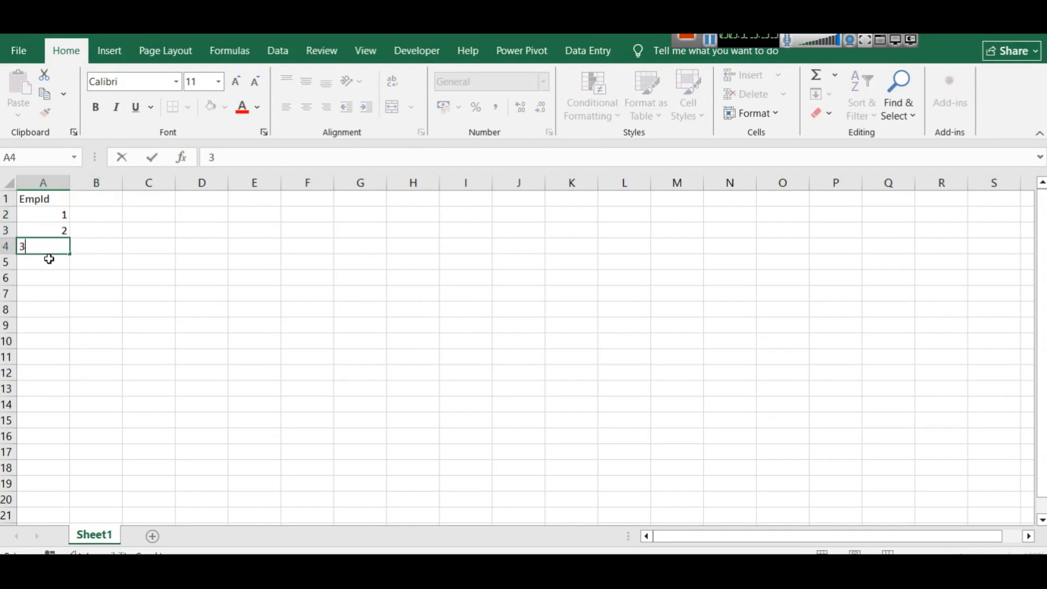
key(Return)
text(4)
key(Return)
text(5)
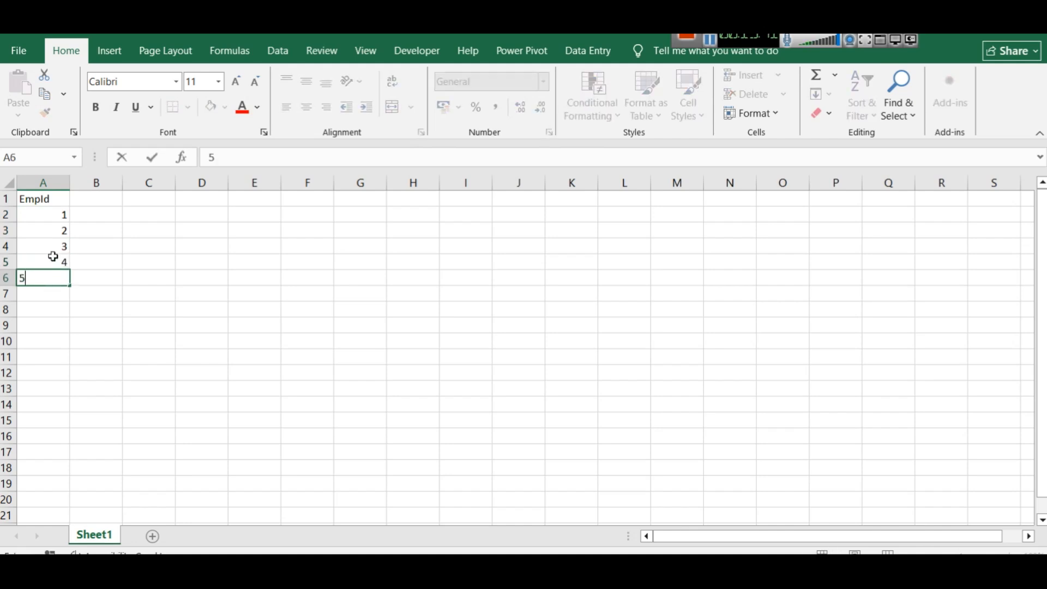
Try to add a space to the number 1 in cell A2.
double_click(61, 217)
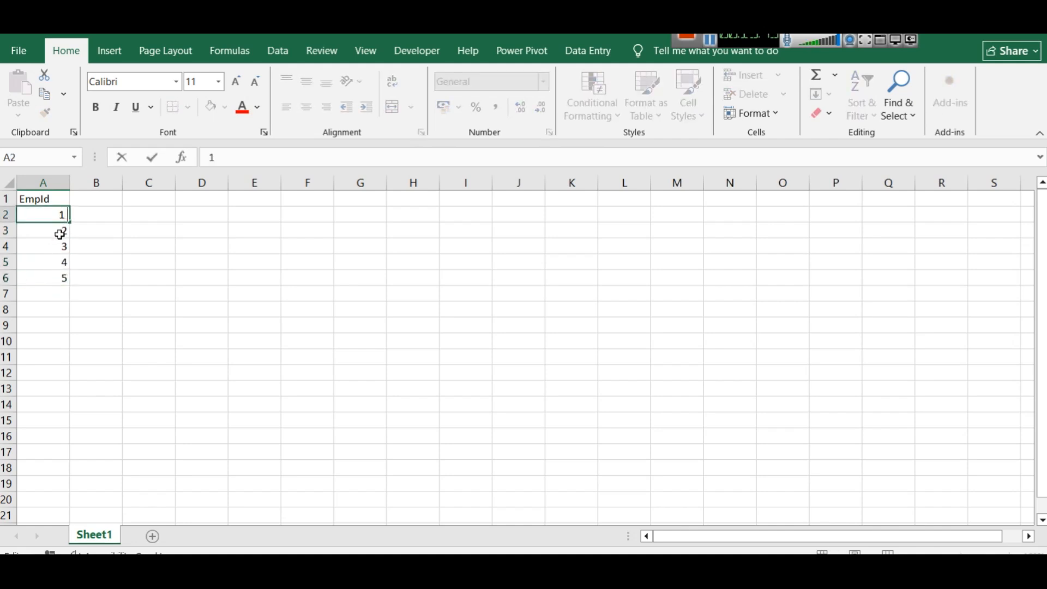
click(61, 264)
click(61, 217)
double_click(61, 217)
Apply the General number format to the whole EmpId column.
click(64, 184)
click(544, 83)
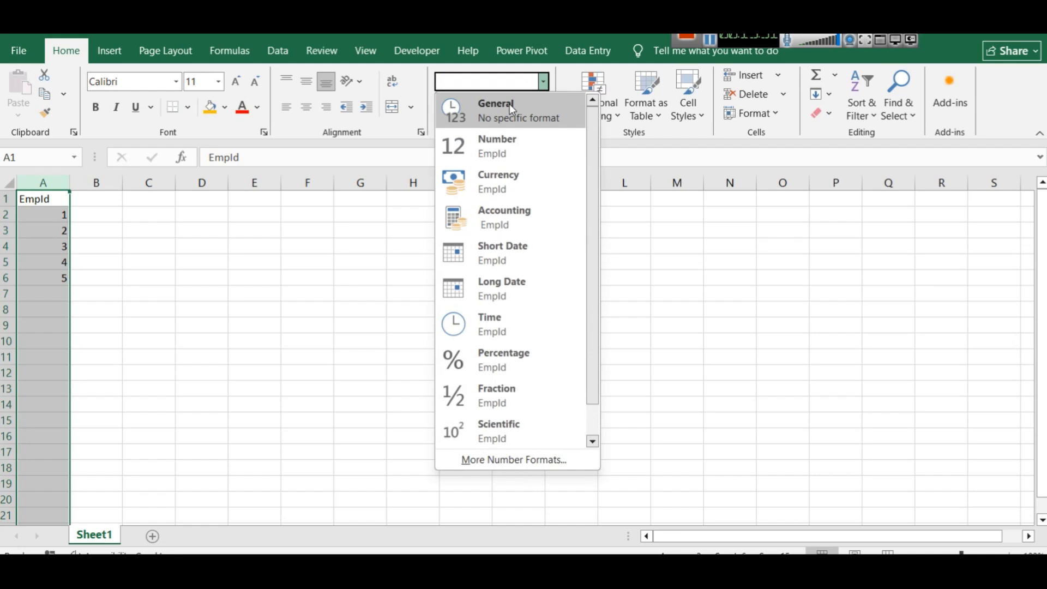
click(536, 113)
Put the letter A before the 1 in cell A2 and add a leading space to the entry.
click(48, 214)
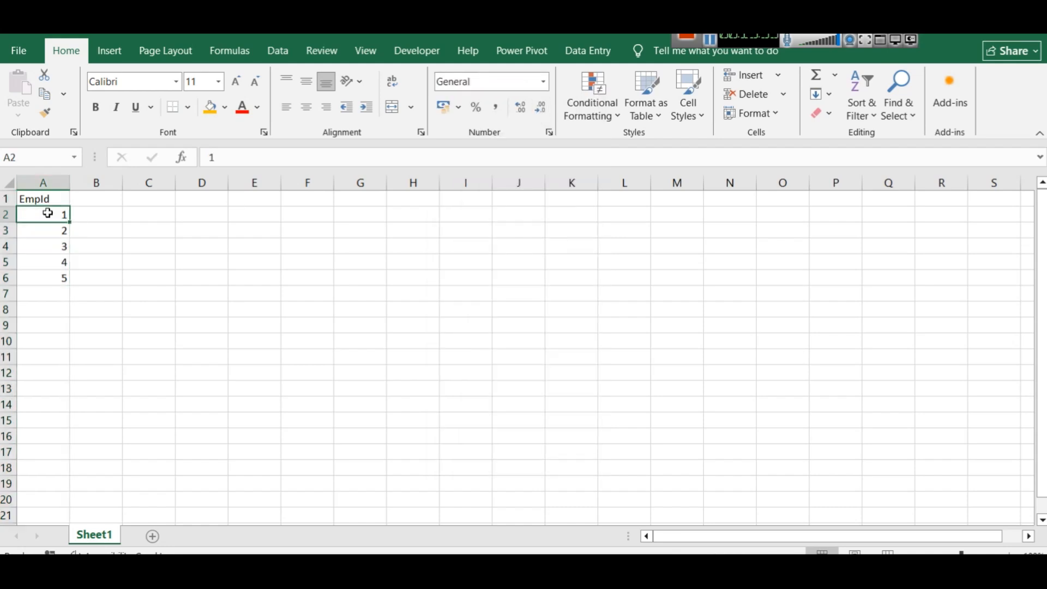
double_click(61, 216)
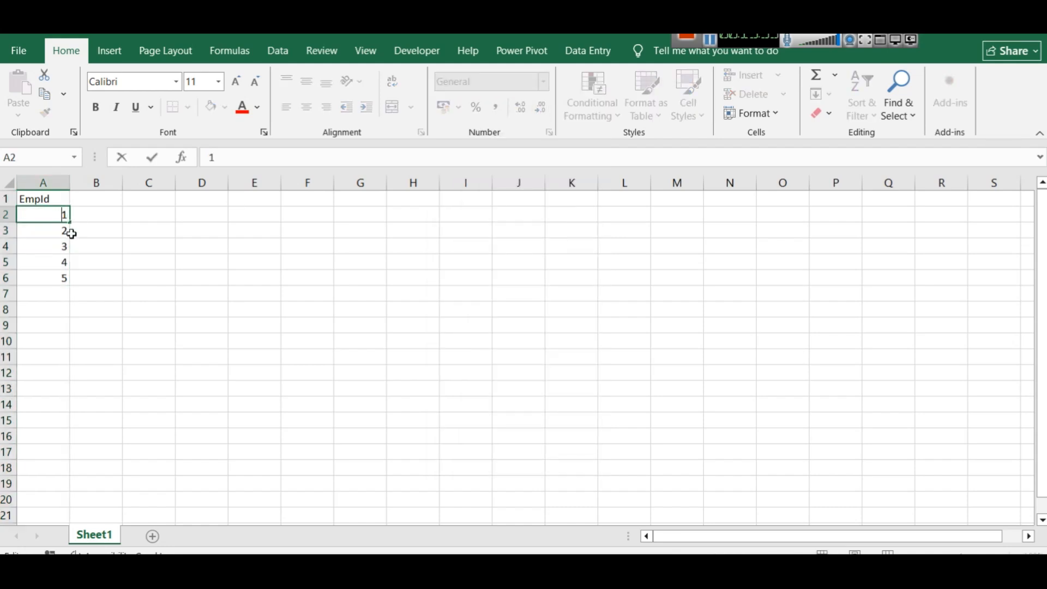
text(A)
click(82, 244)
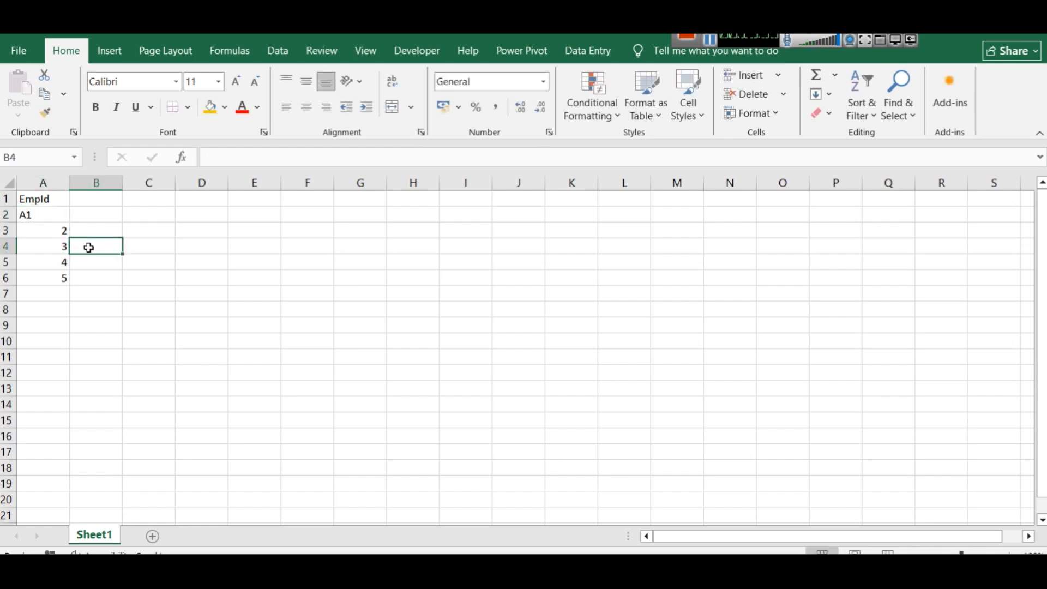
click(38, 218)
double_click(38, 217)
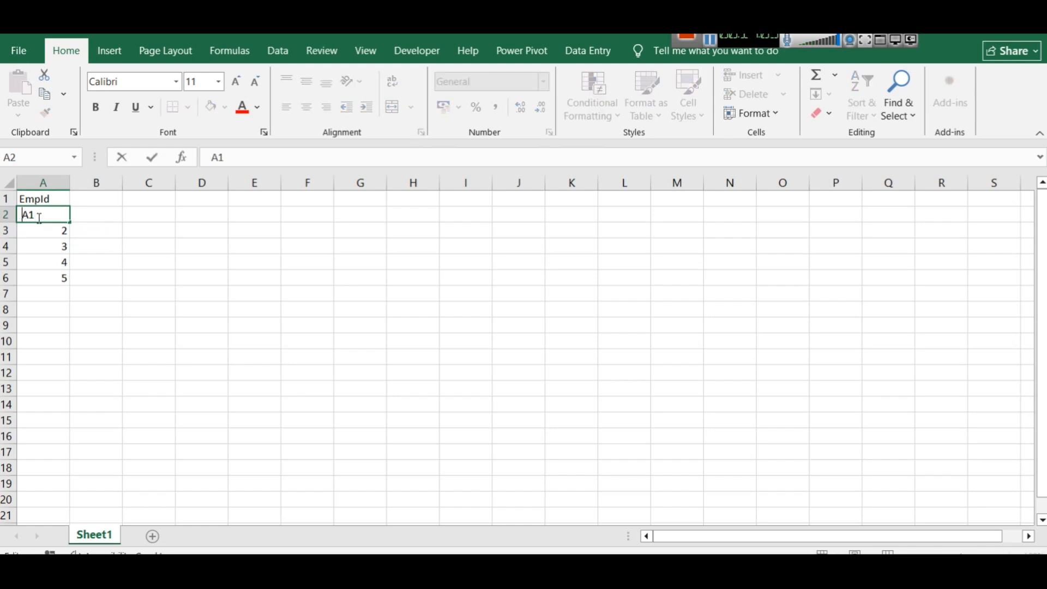
click(95, 279)
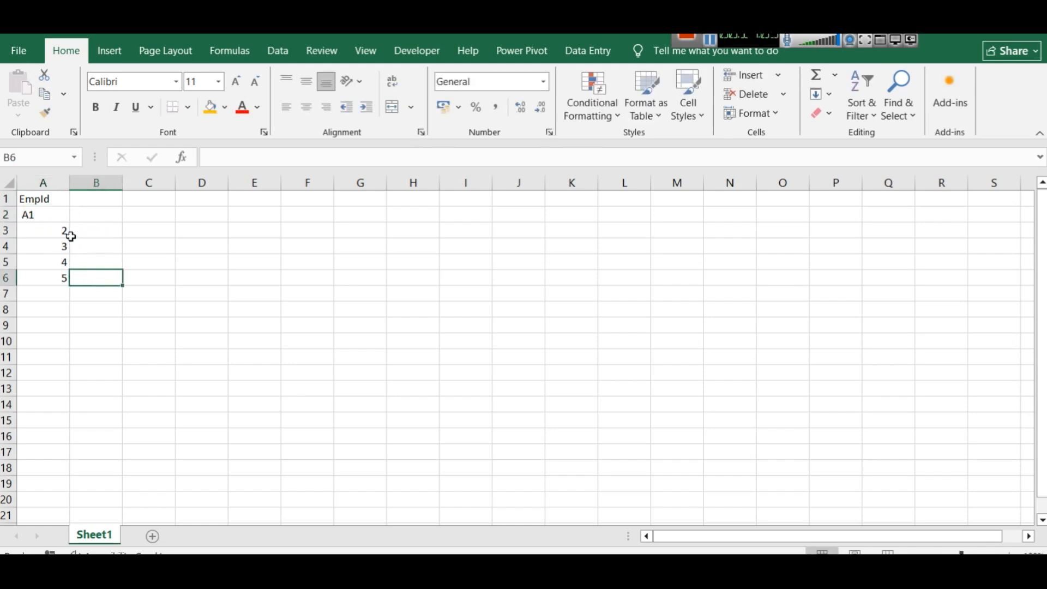
Restore the plain value 1 in cell A2.
double_click(28, 215)
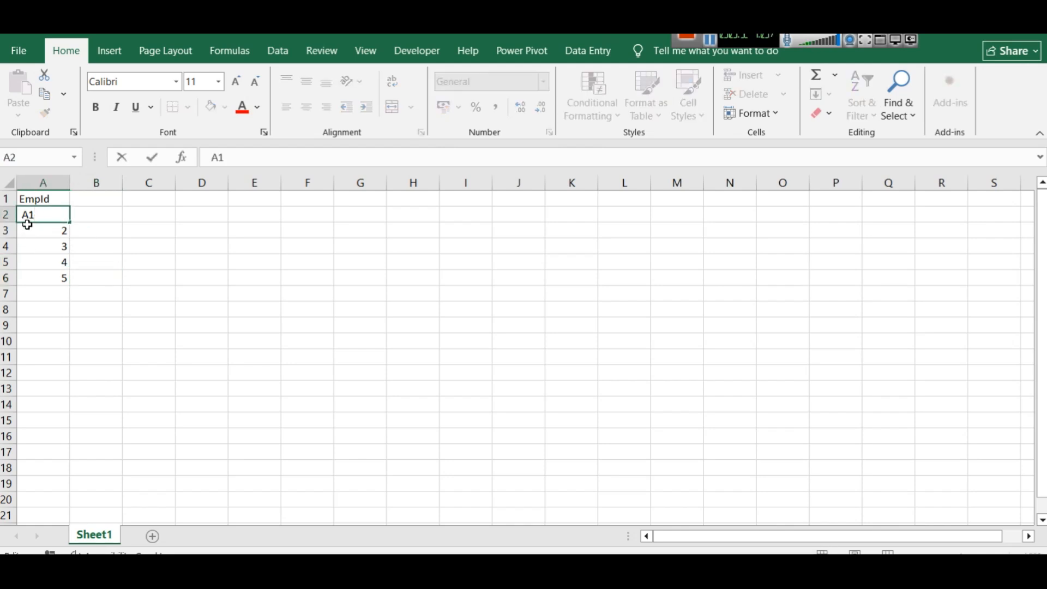
key(BackSpace)
key(BackSpace)
text(1)
click(48, 323)
click(59, 218)
double_click(59, 217)
Apply the Text number format to the whole EmpId column.
click(49, 182)
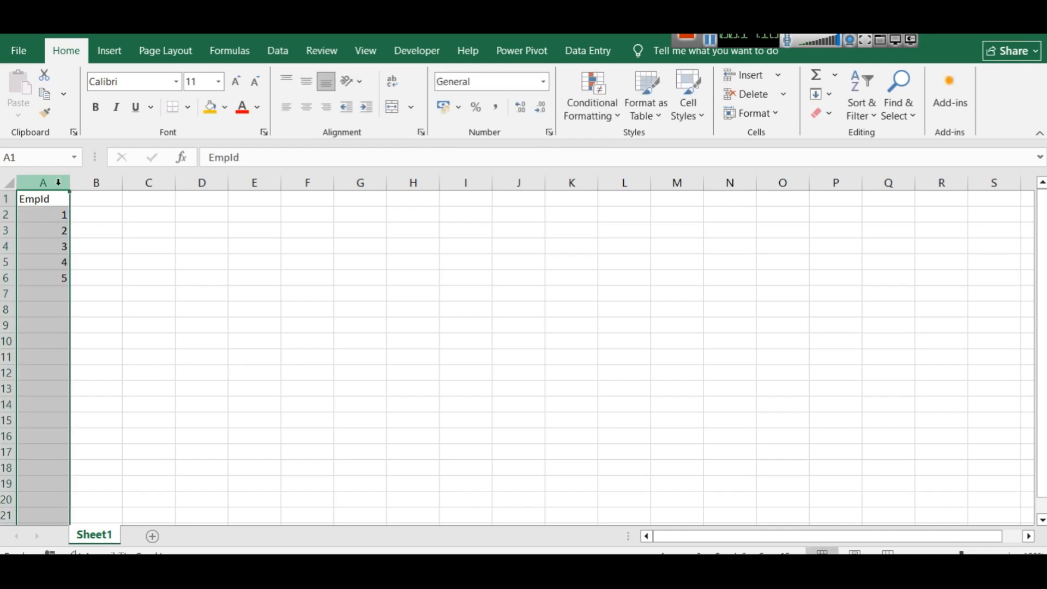
click(544, 82)
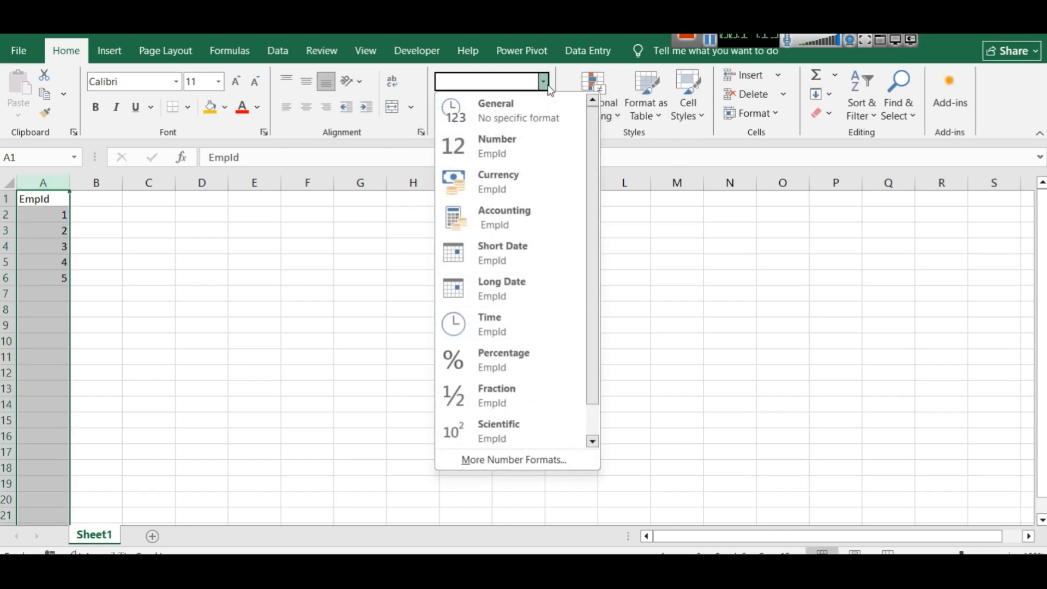
scroll(559, 283, down, 1)
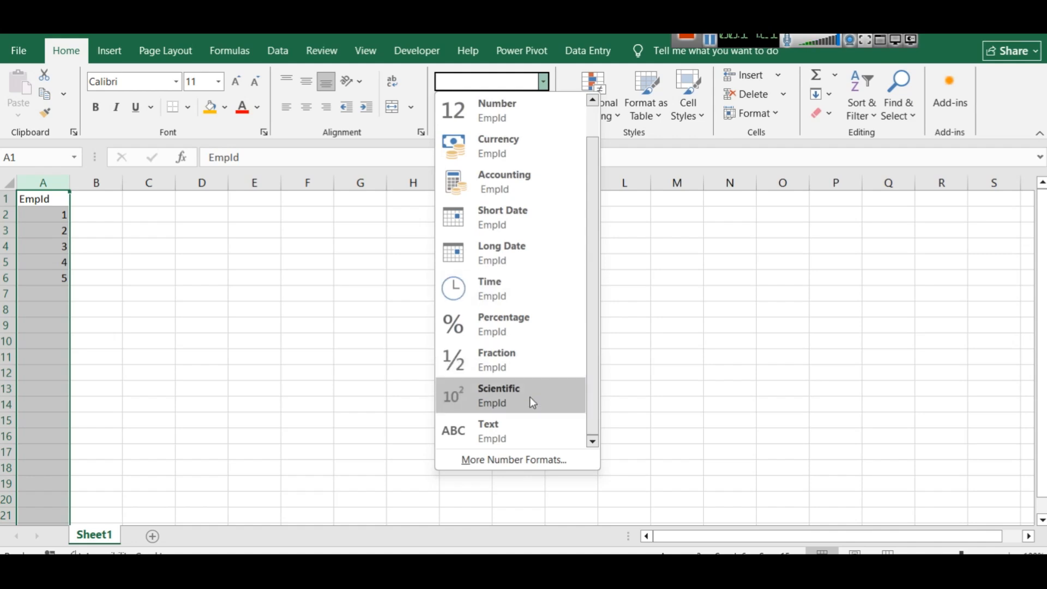
click(539, 436)
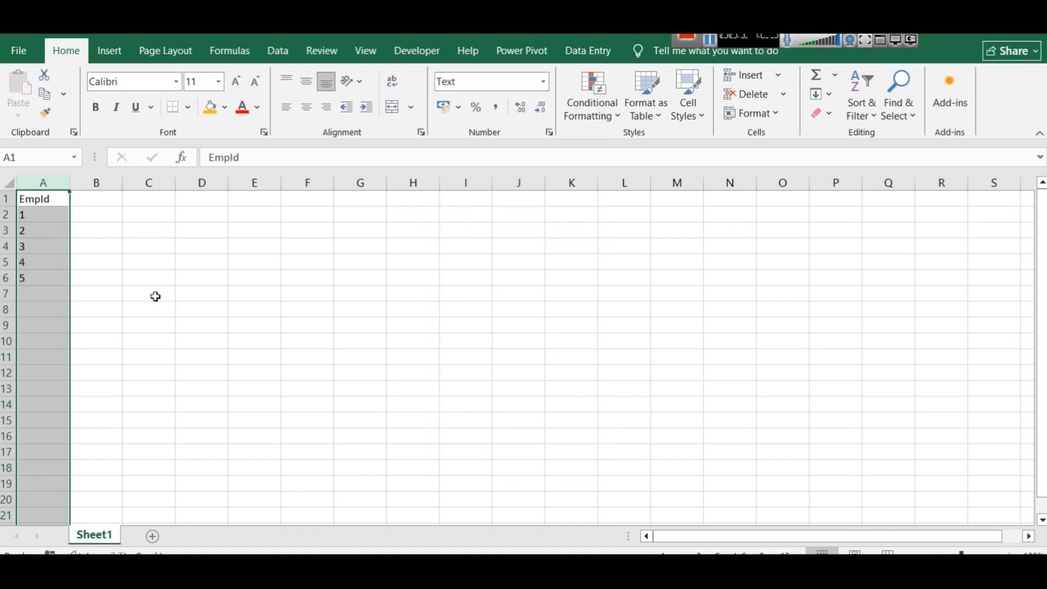
Add a leading space to the employee IDs 1 and 2 in cells A2 and A3.
double_click(29, 213)
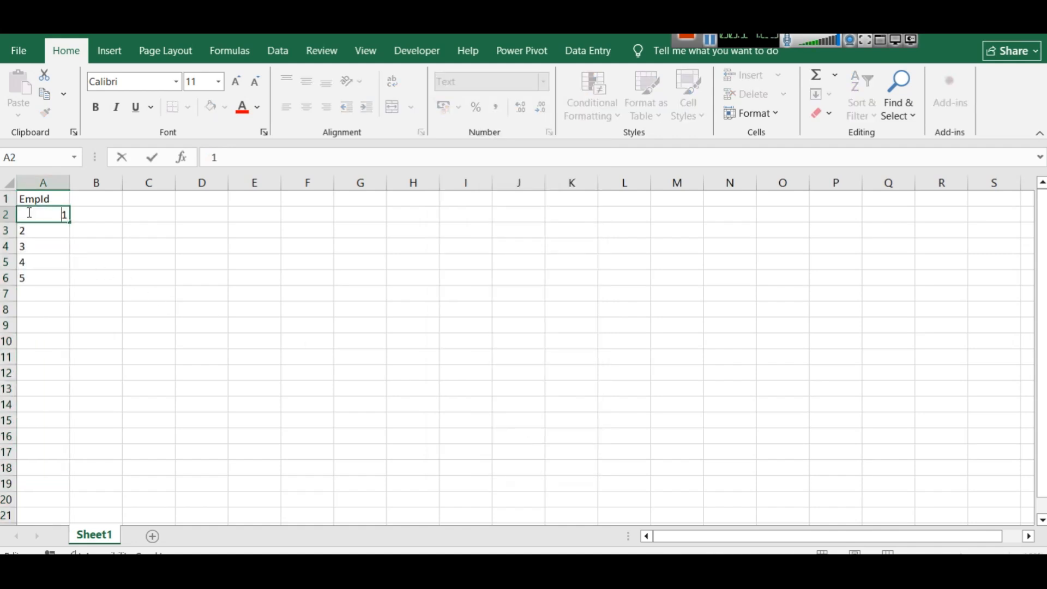
click(191, 404)
double_click(35, 233)
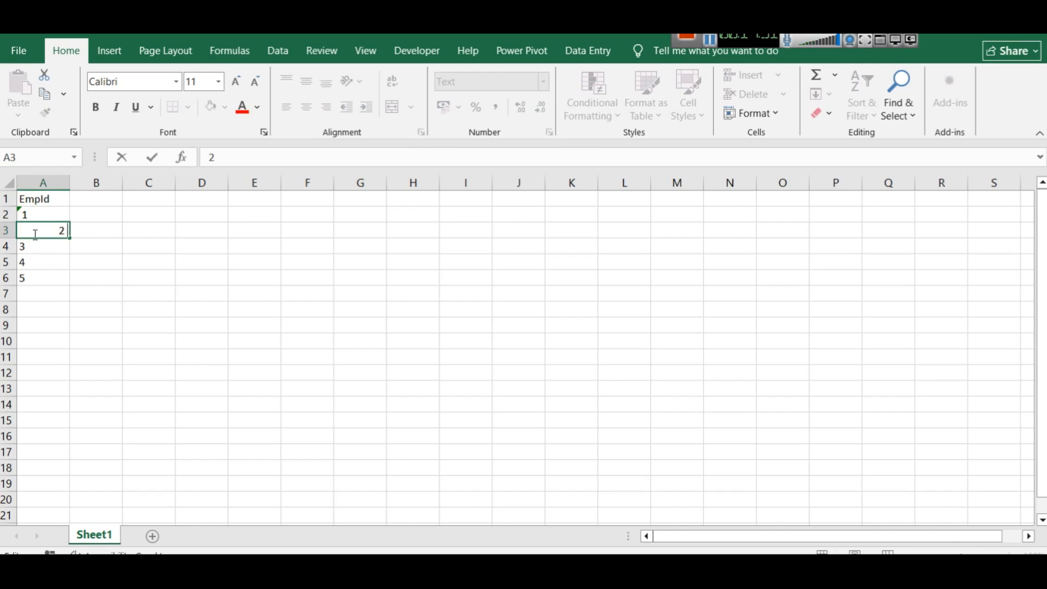
click(81, 320)
click(45, 227)
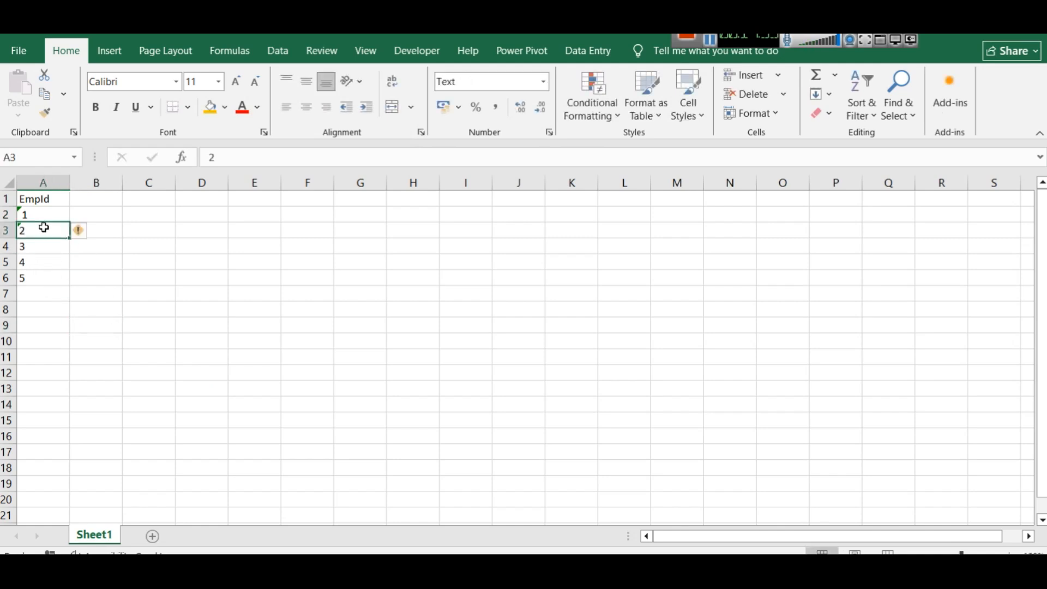
double_click(44, 228)
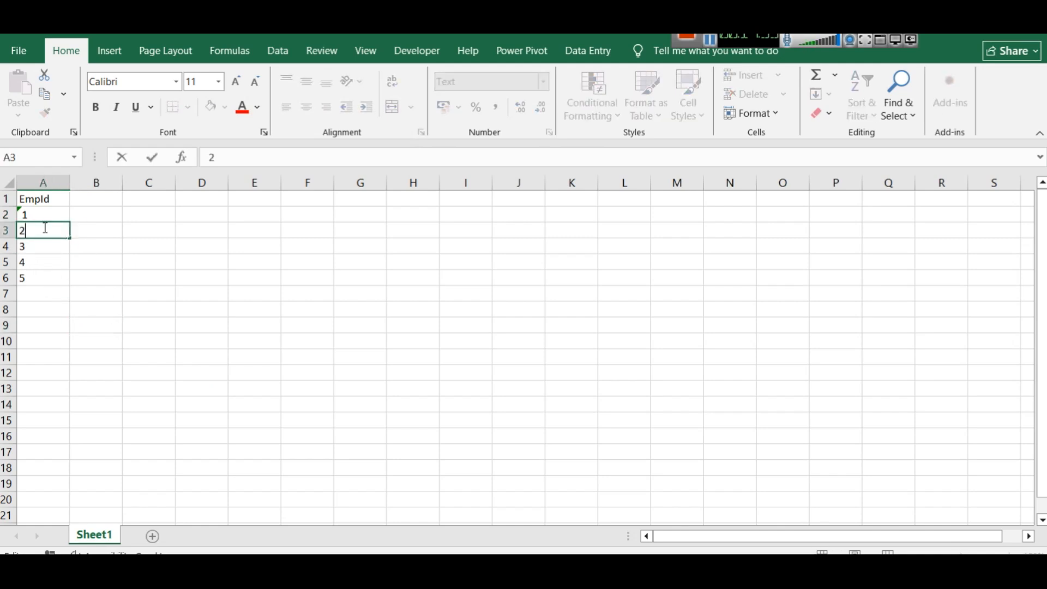
click(117, 291)
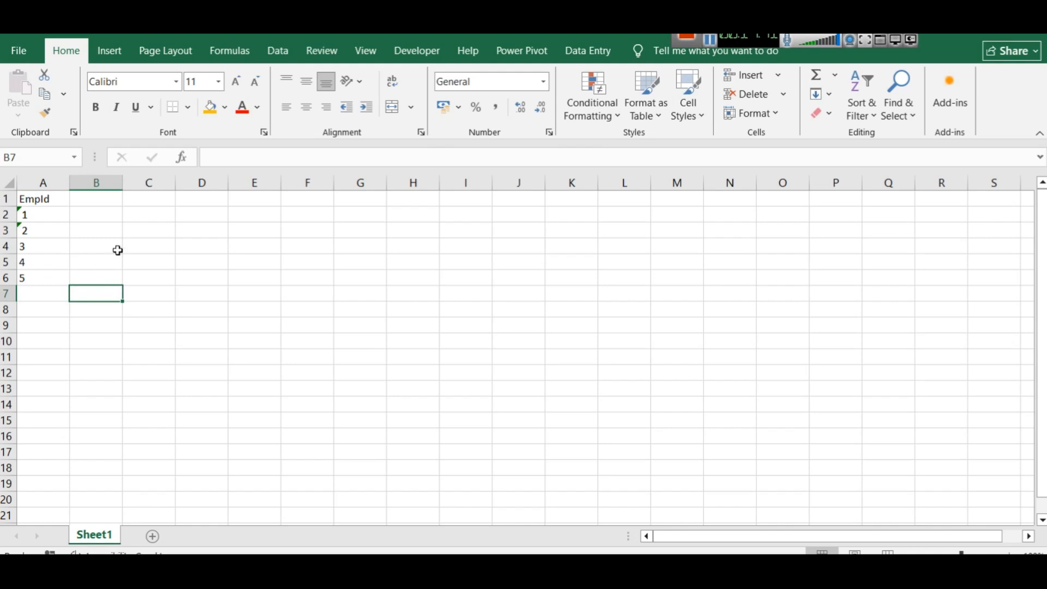
Enter the column header Bonus in cell B1.
click(90, 193)
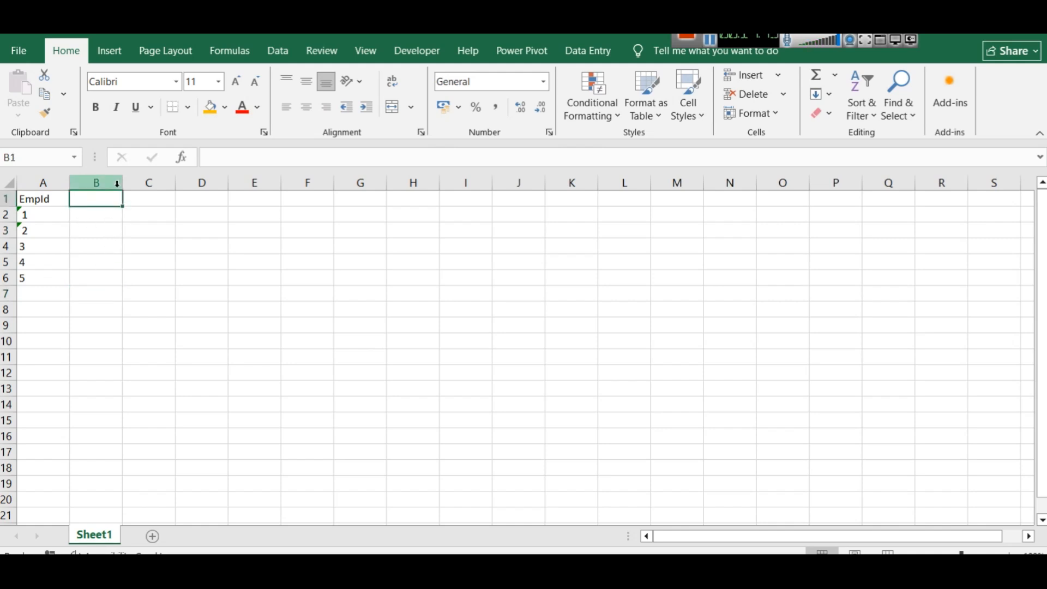
text(Bonus)
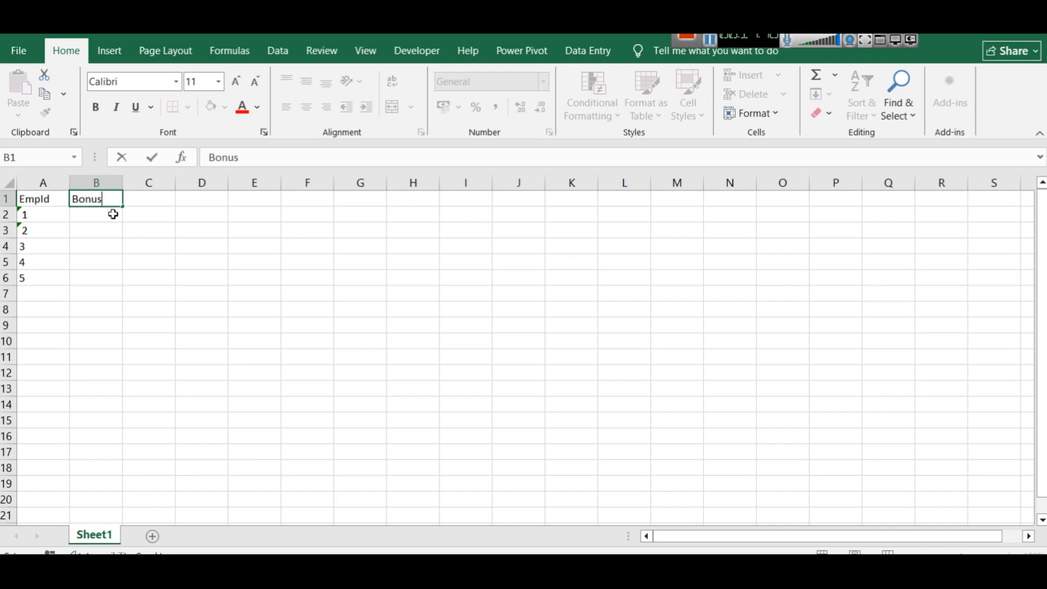
key(Return)
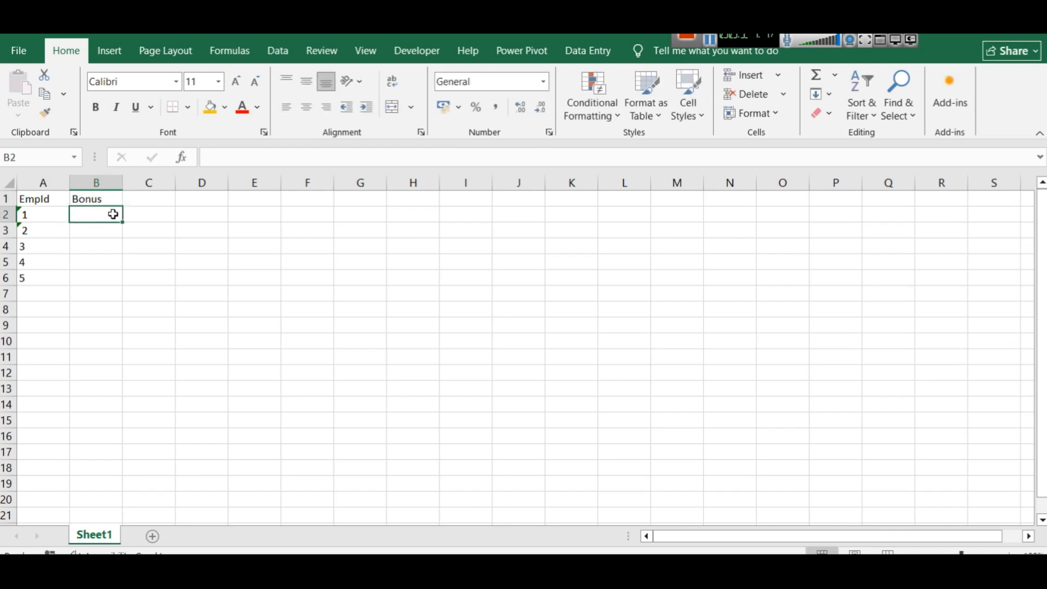
Enter the bonus values 10, 12, 13, 17 and 11 in cells B2 to B6.
text(10)
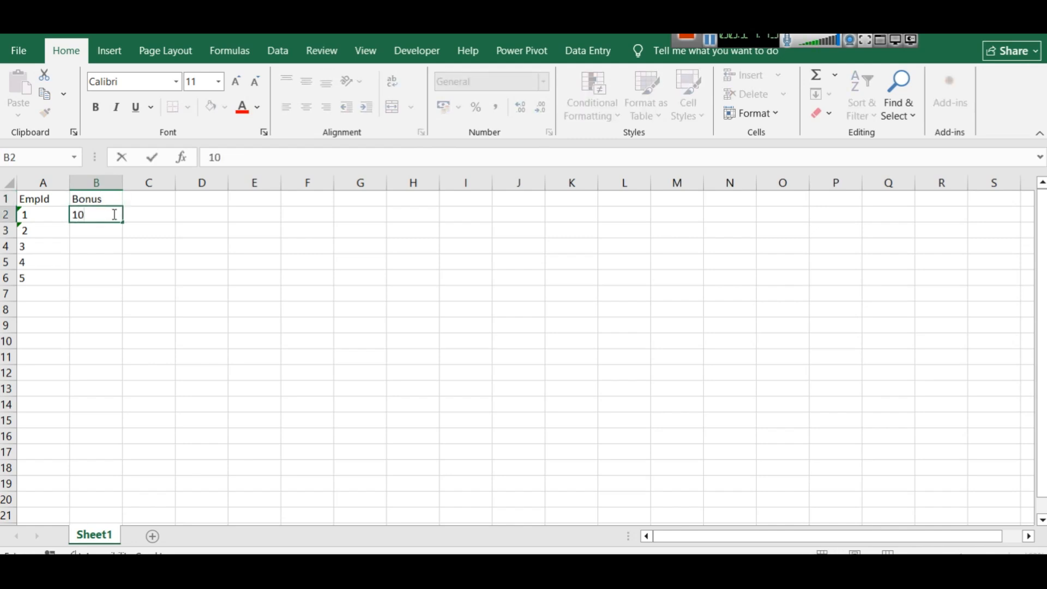
key(Return)
text(12)
key(Return)
text(13)
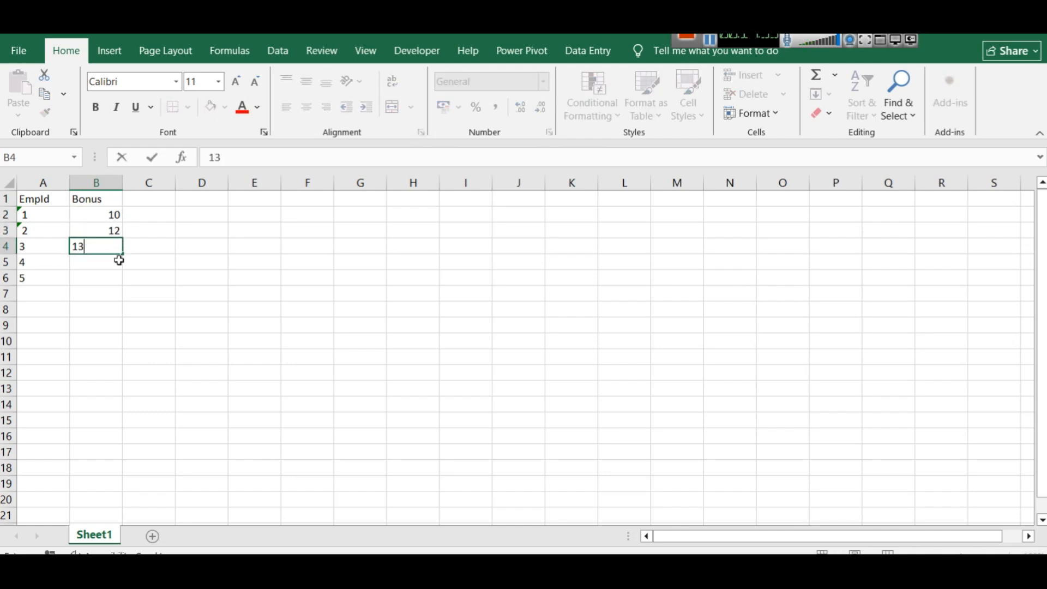
key(Return)
text(17)
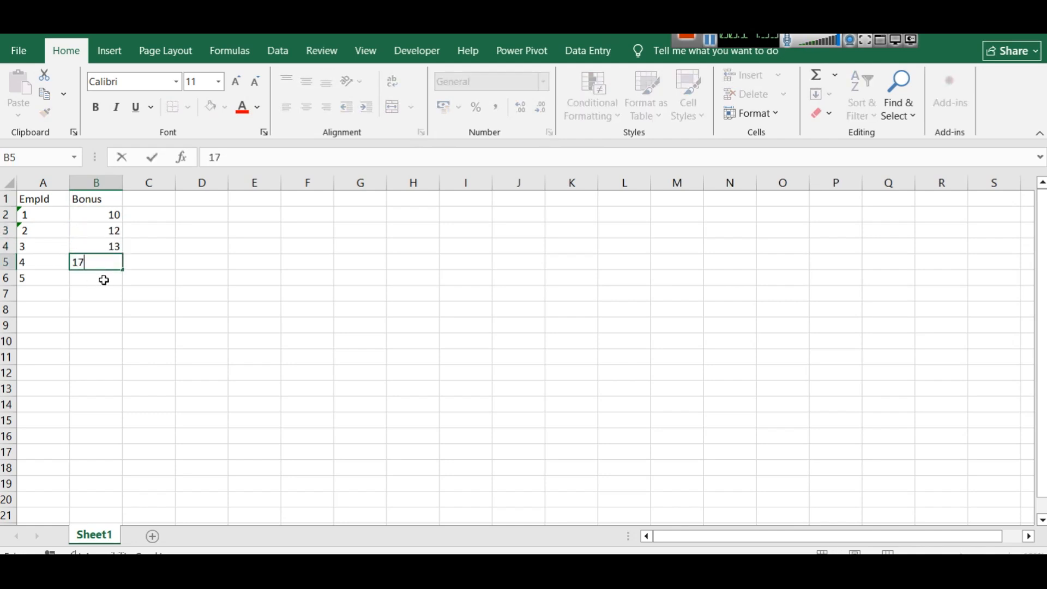
key(Return)
text(11)
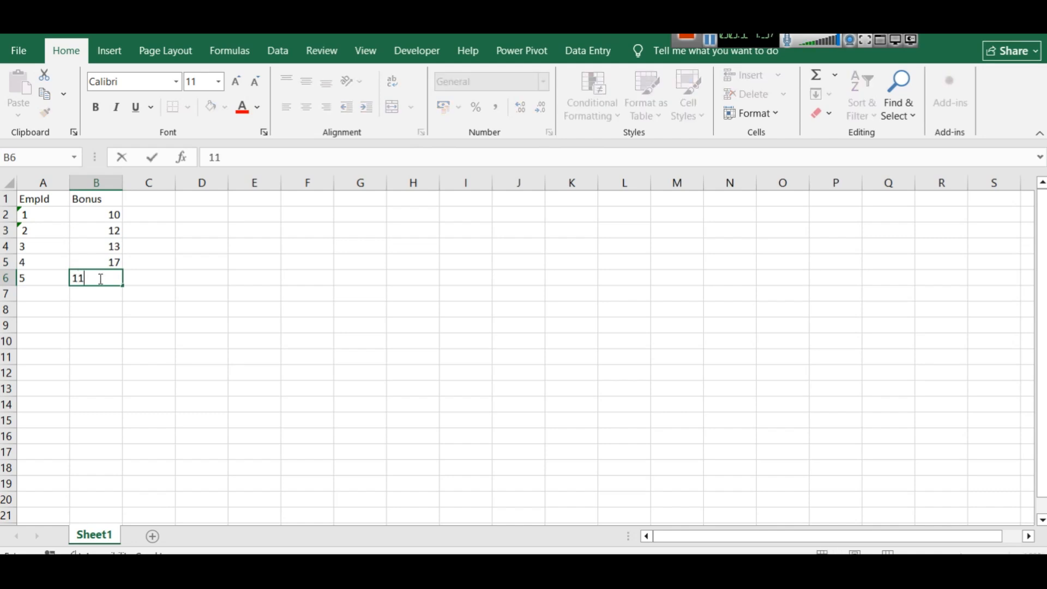
click(134, 339)
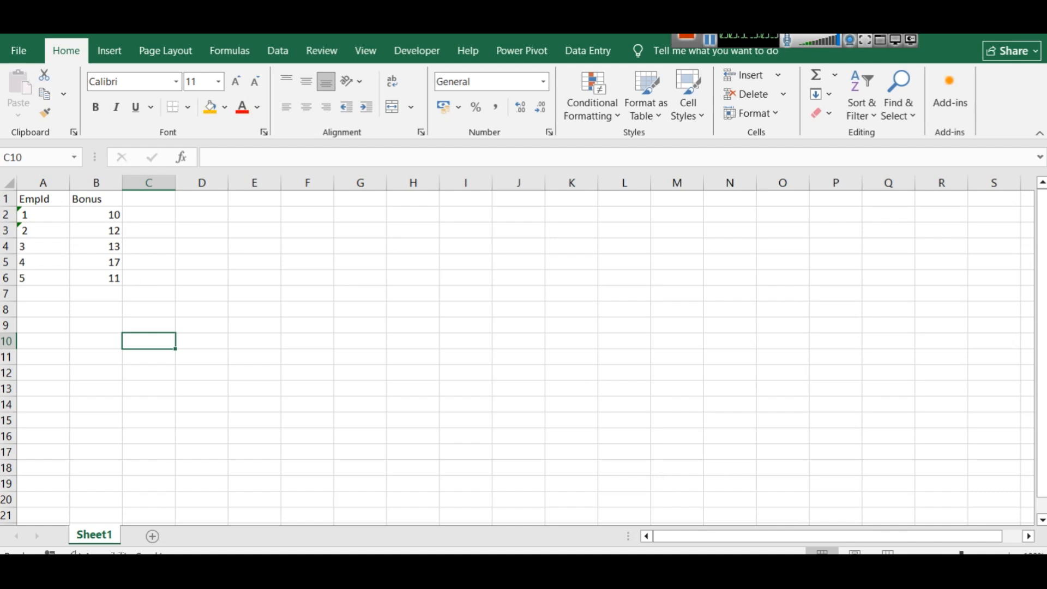
Delete the contents of row 6, which holds employee ID 5, in the Excel sheet.
click(715, 568)
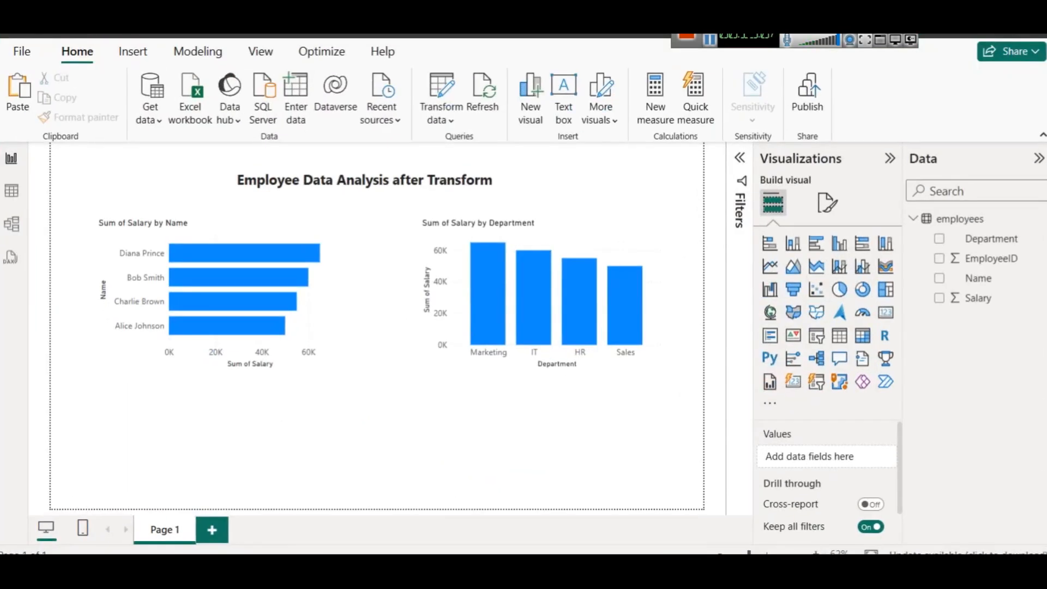
key(alt+Tab)
click(6, 277)
key(Delete)
click(178, 325)
Copy the EmpId and Bonus data in A1:B5 and switch to the Power BI report.
drag(118, 267, 23, 197)
key(ctrl+c)
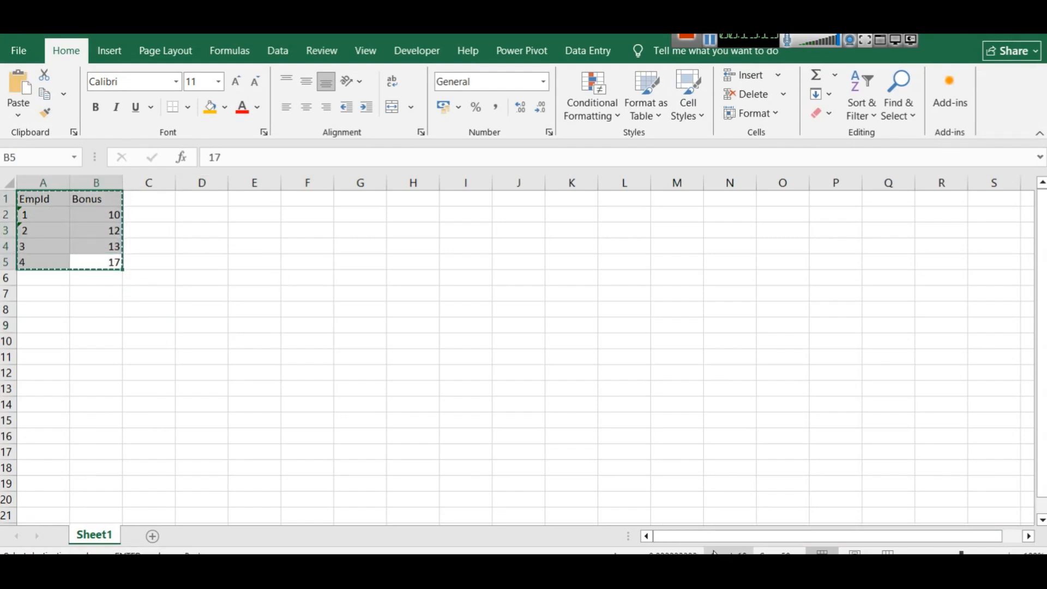
mouse_move(715, 553)
click(665, 508)
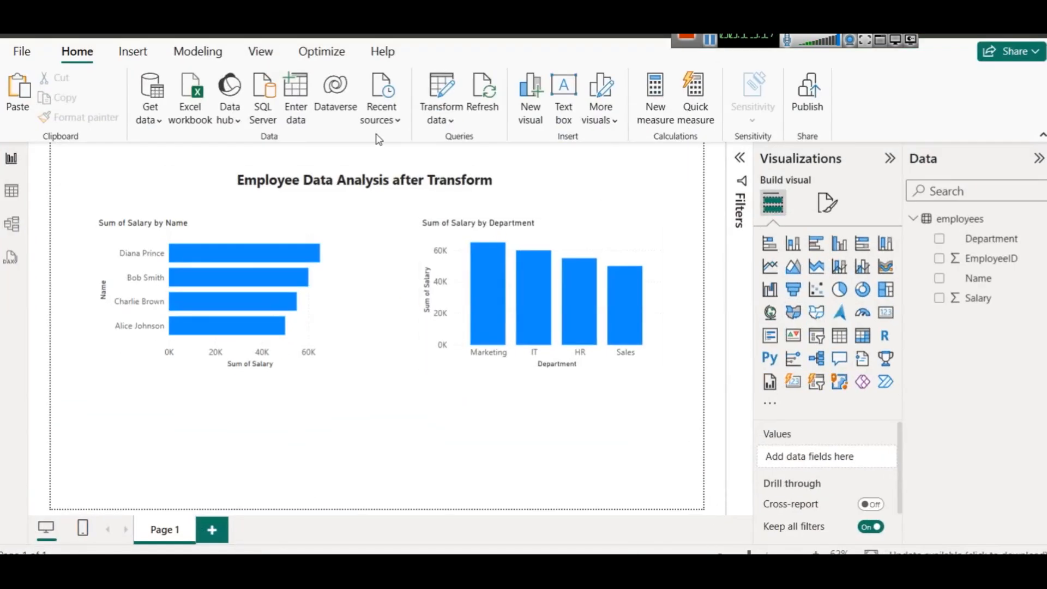
click(442, 109)
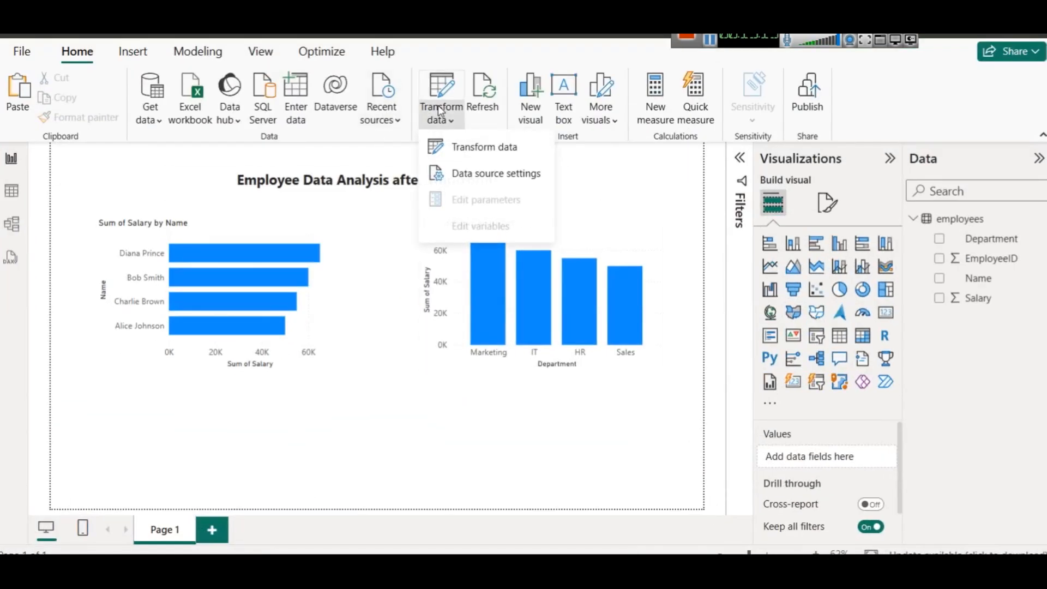
click(440, 111)
click(157, 113)
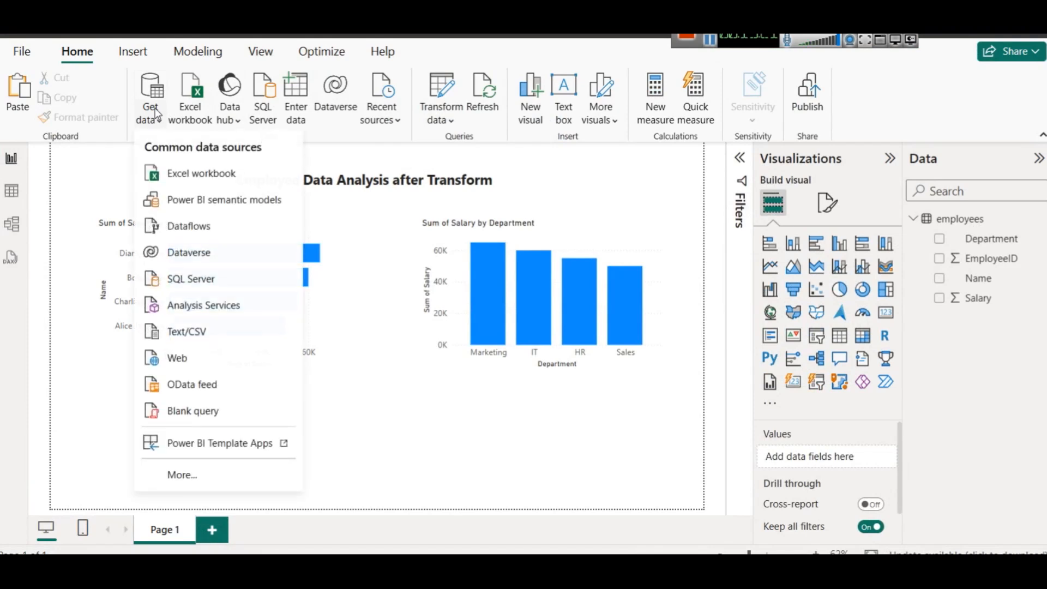
click(284, 97)
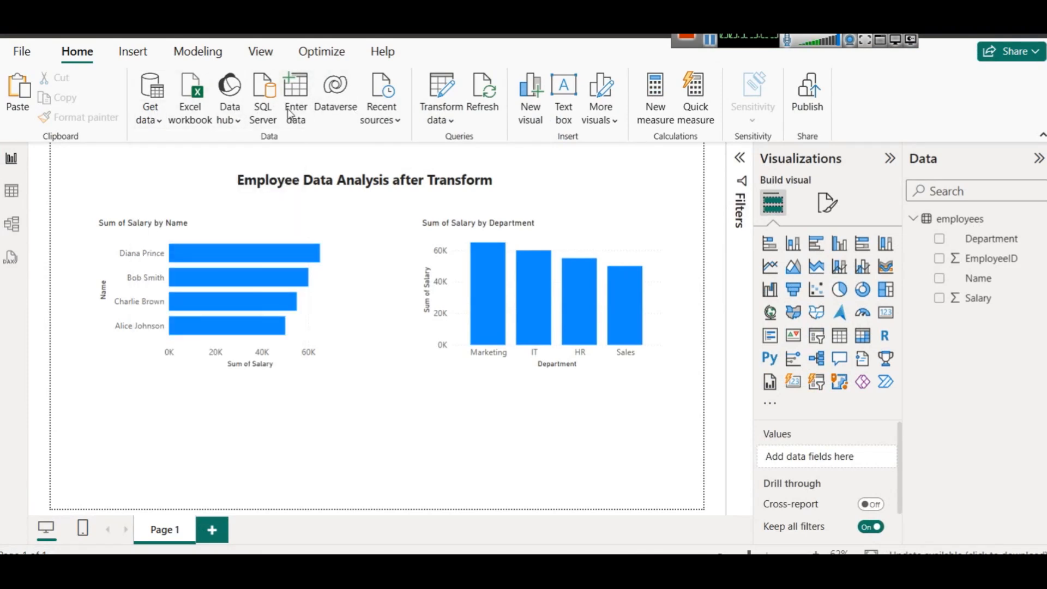
Start a new manually entered table and paste the copied EmpId and Bonus data from its first cell.
click(290, 113)
click(234, 113)
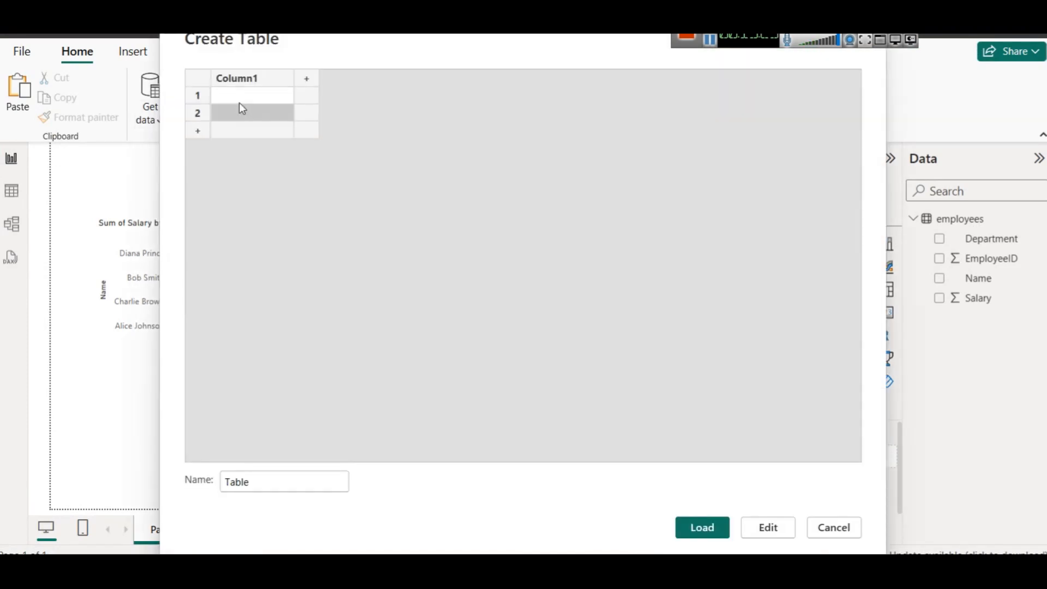
click(237, 97)
key(ctrl+v)
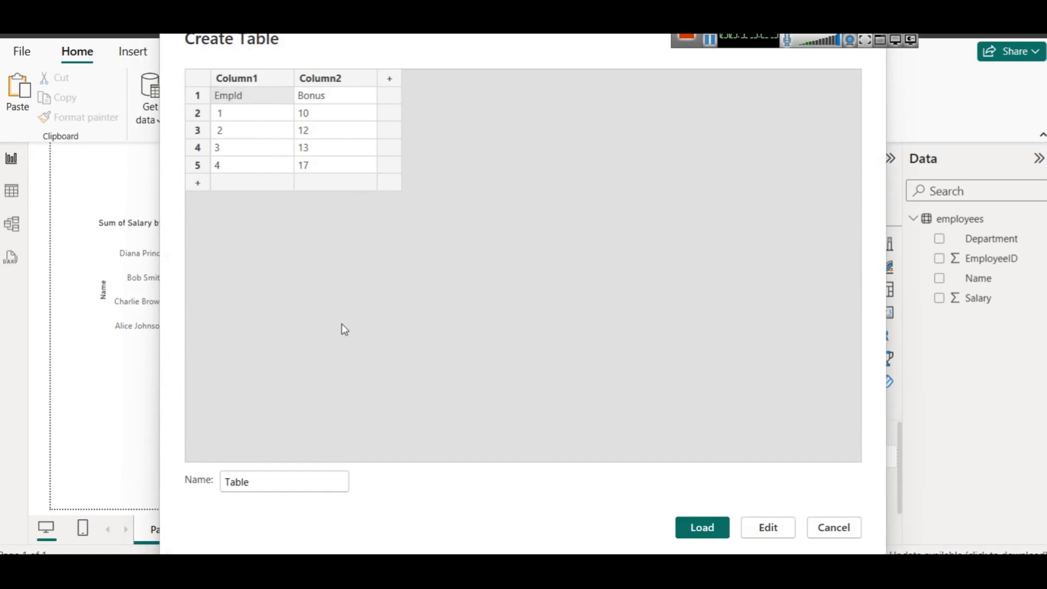
Name the new table Bonus and load it into the model.
double_click(252, 483)
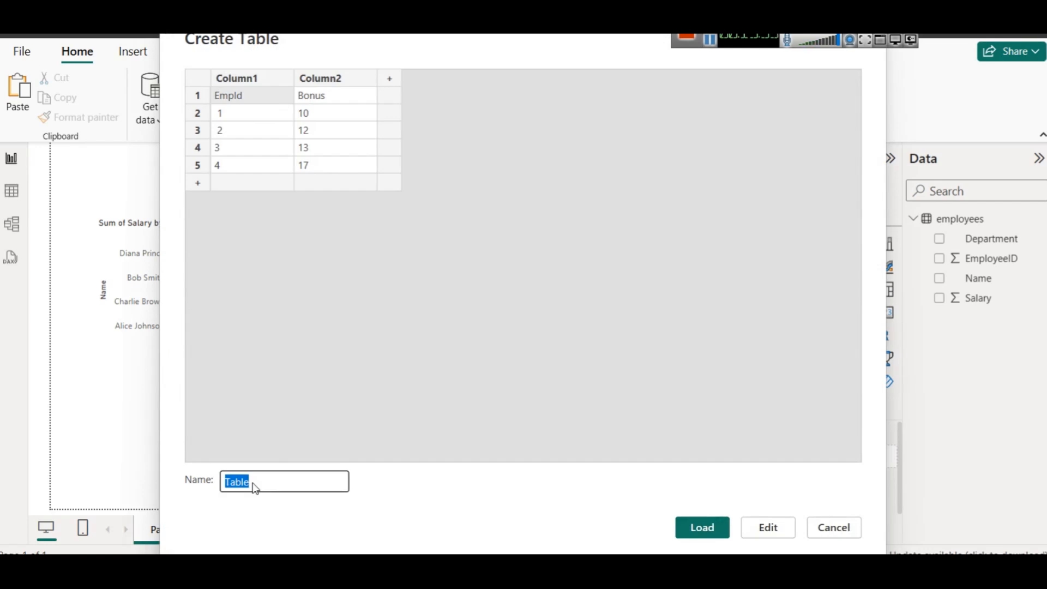
text(Bonus)
click(700, 528)
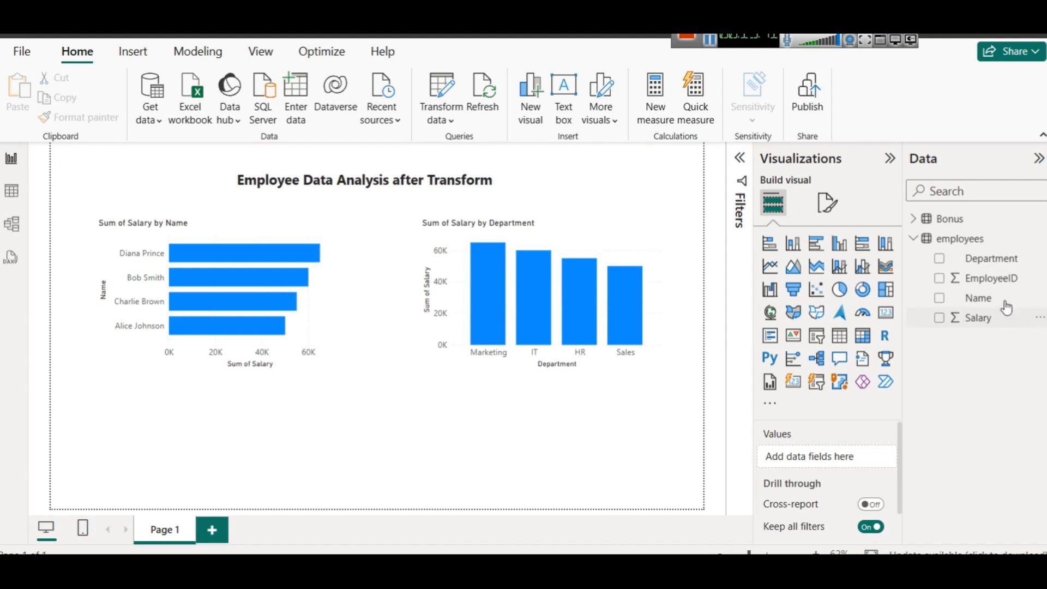
Open the Bonus table's query for editing and compare its columns with the employees query.
right_click(945, 221)
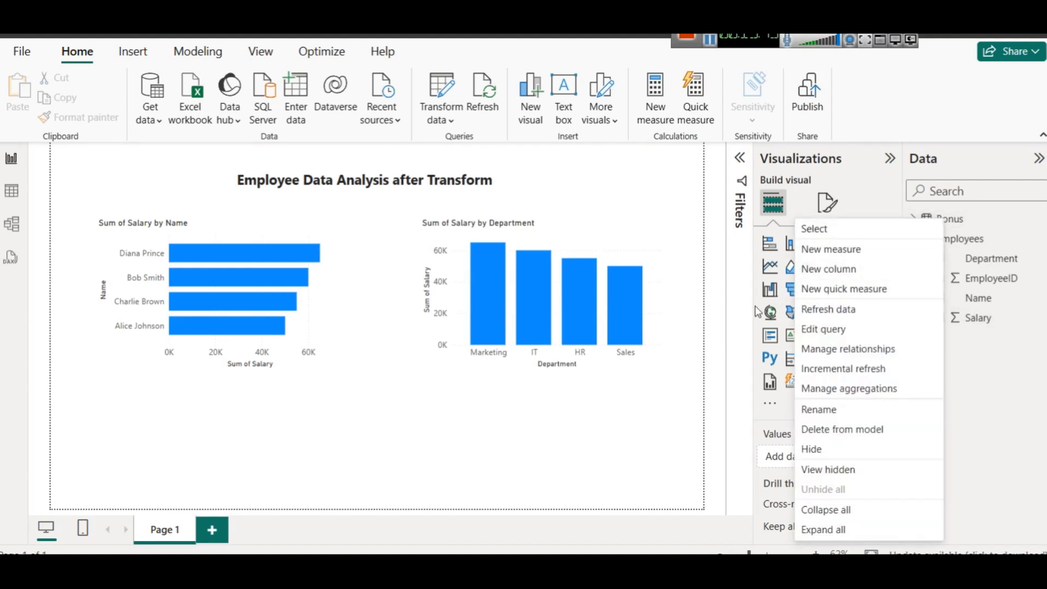
click(832, 330)
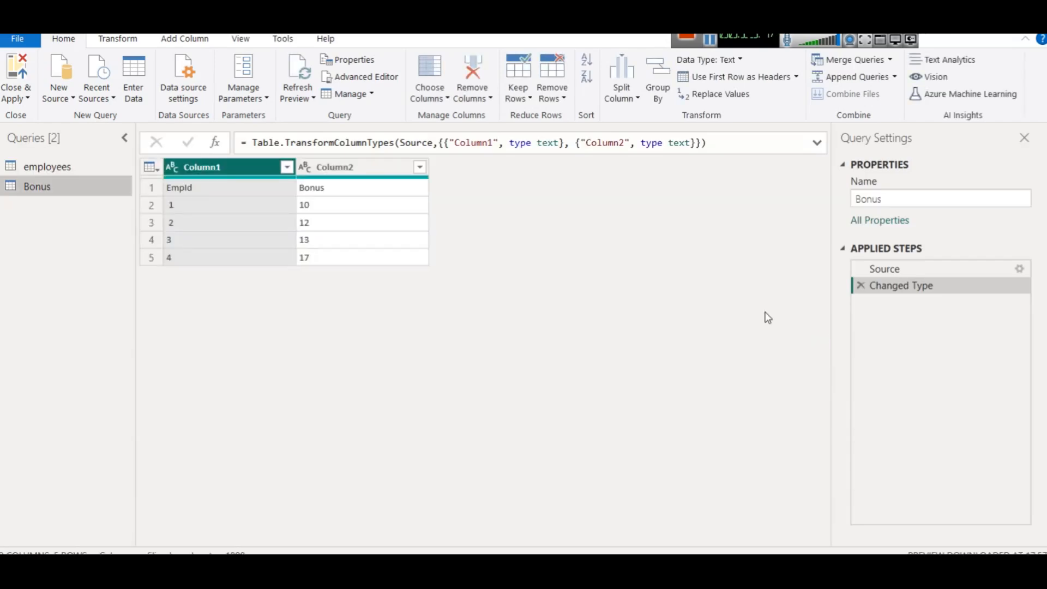
click(46, 169)
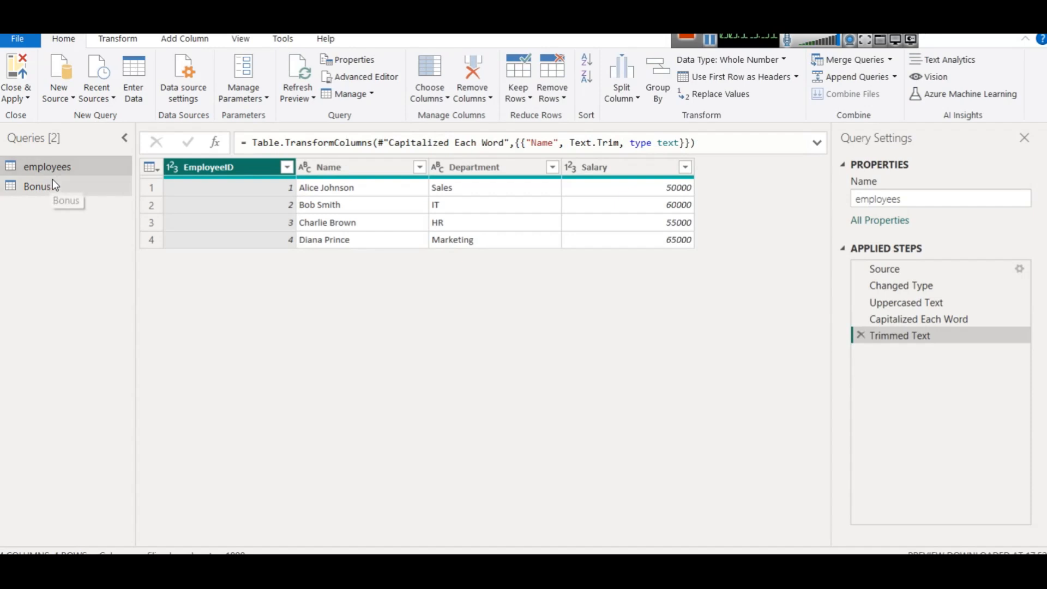
click(49, 183)
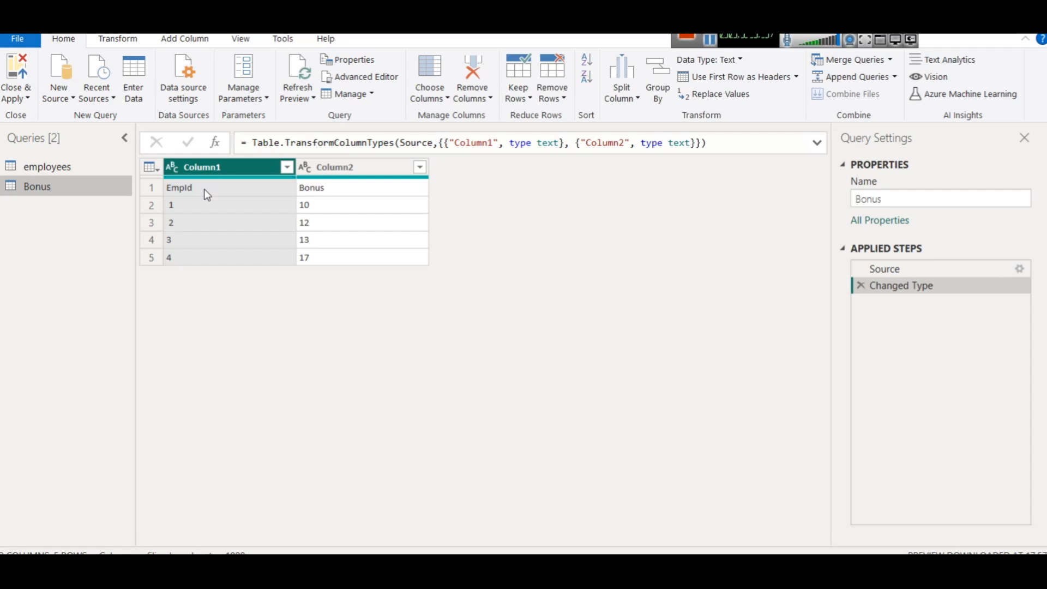
click(679, 524)
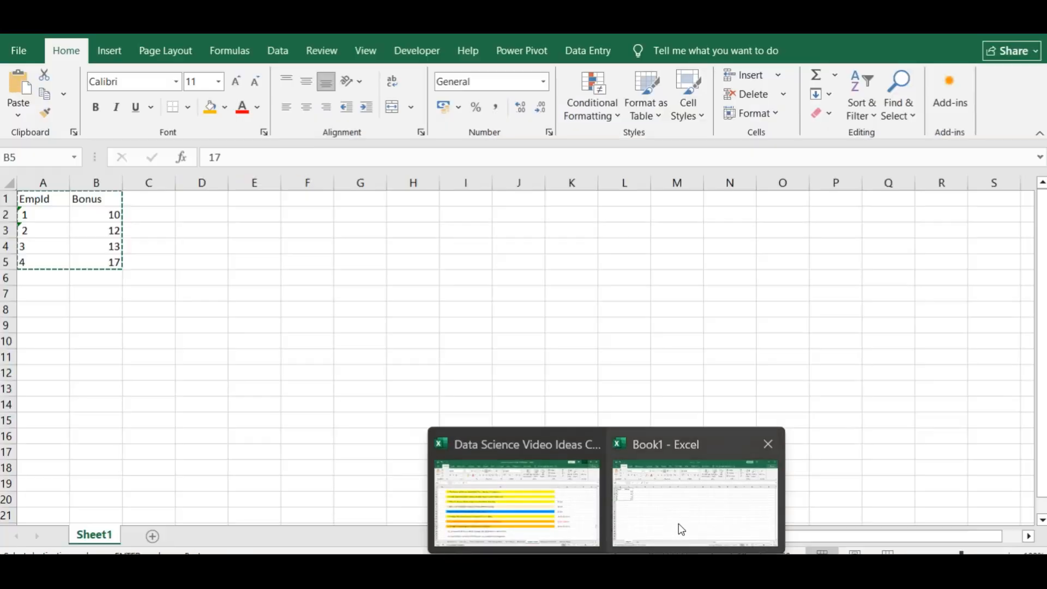
key(ctrl+v)
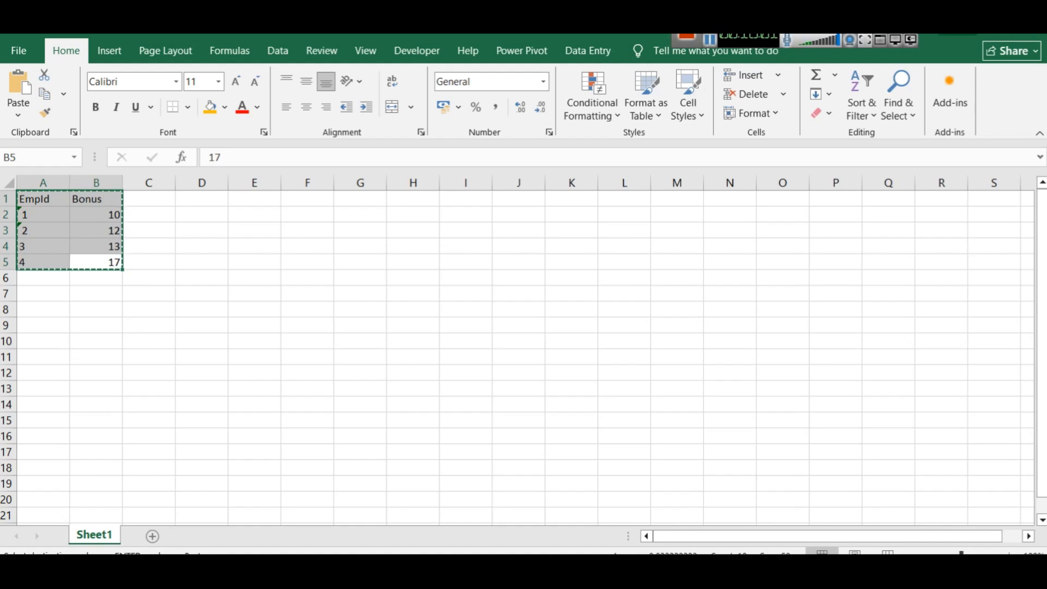
click(946, 34)
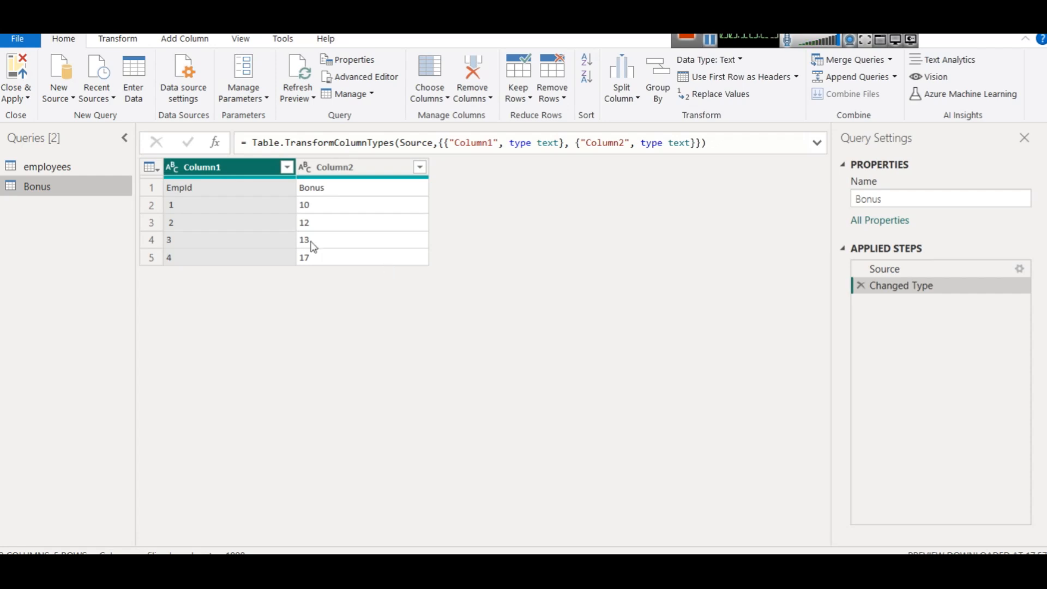
Use the first row as headers in the Bonus query and remove the automatic Changed Type1 step.
click(145, 170)
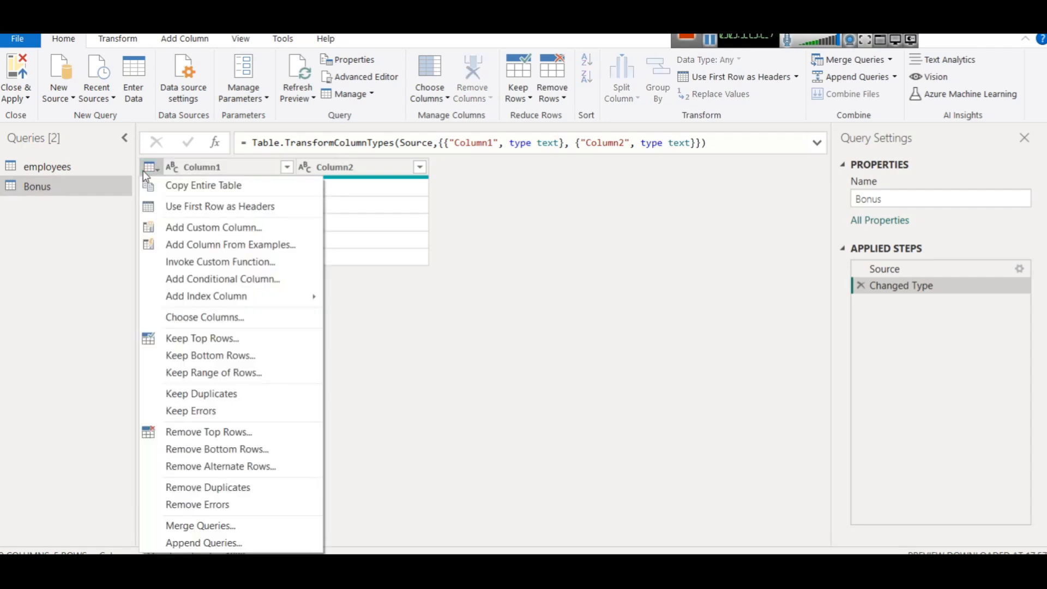
click(248, 208)
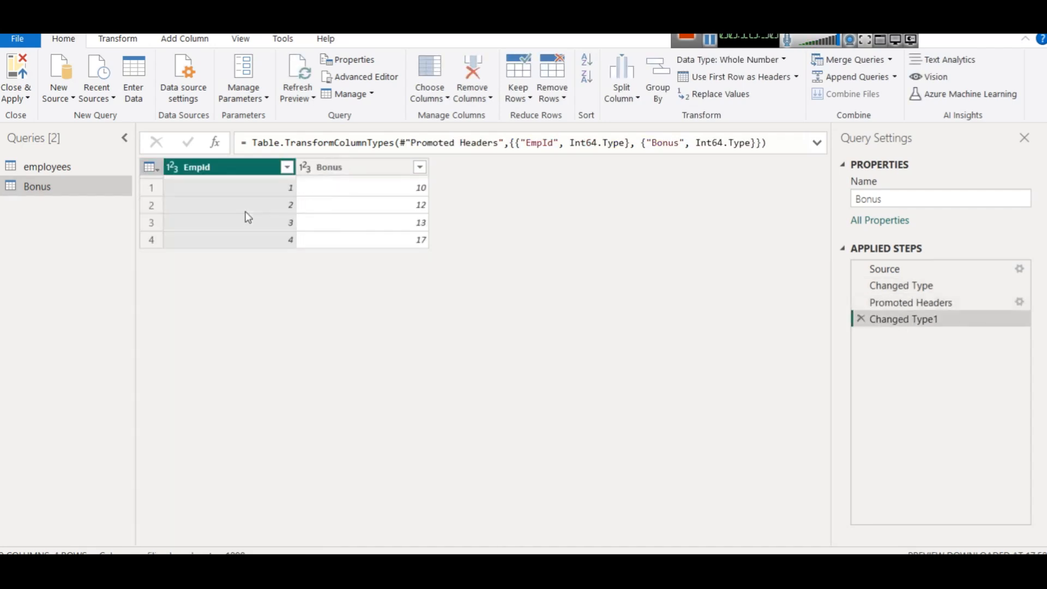
click(860, 319)
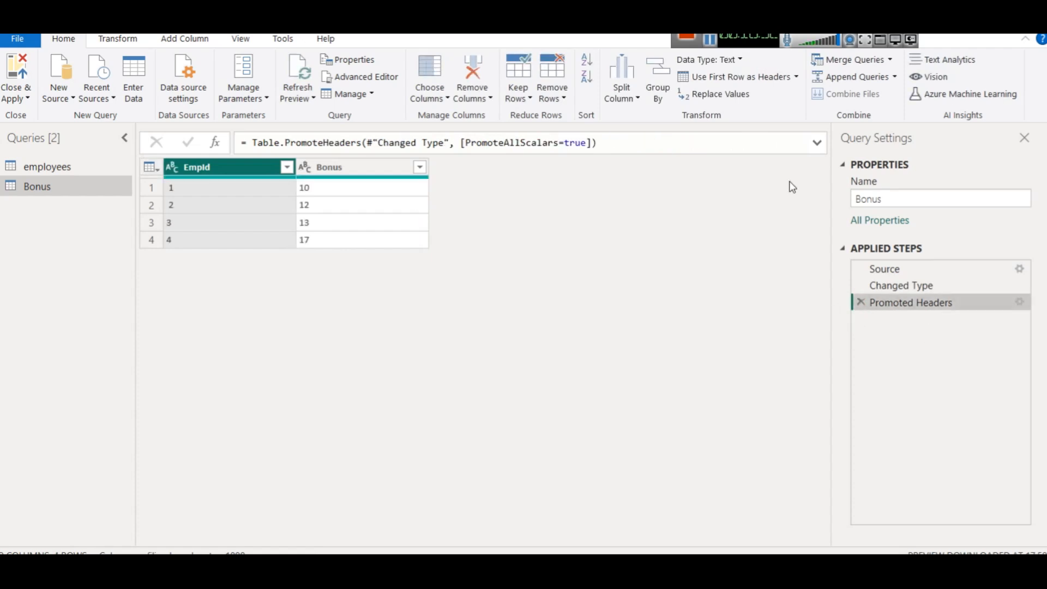
Try using the first row as headers once more in the Bonus query, and remove the two added steps.
click(711, 78)
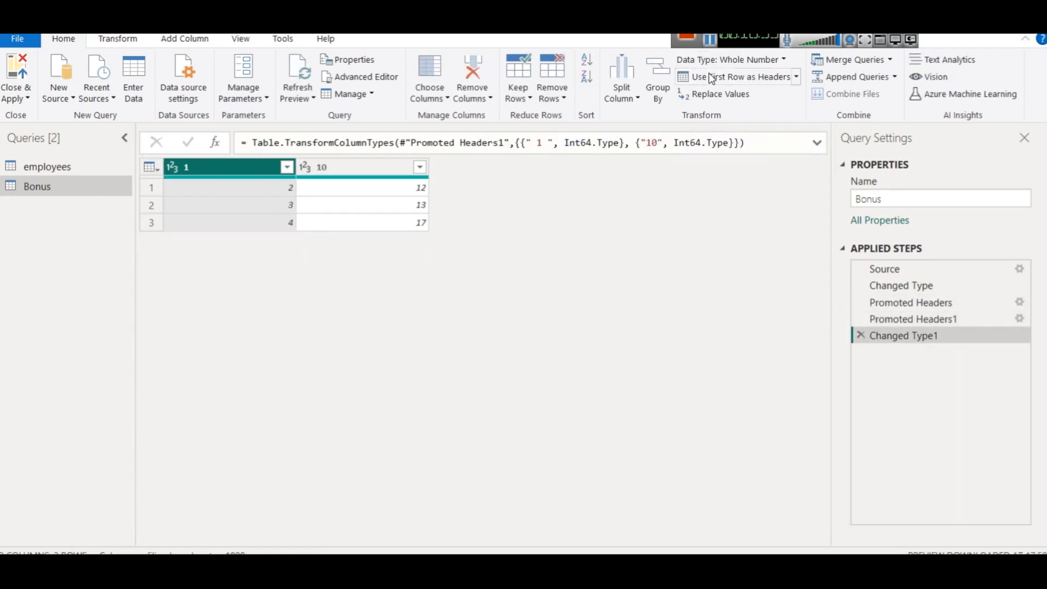
click(860, 335)
click(860, 319)
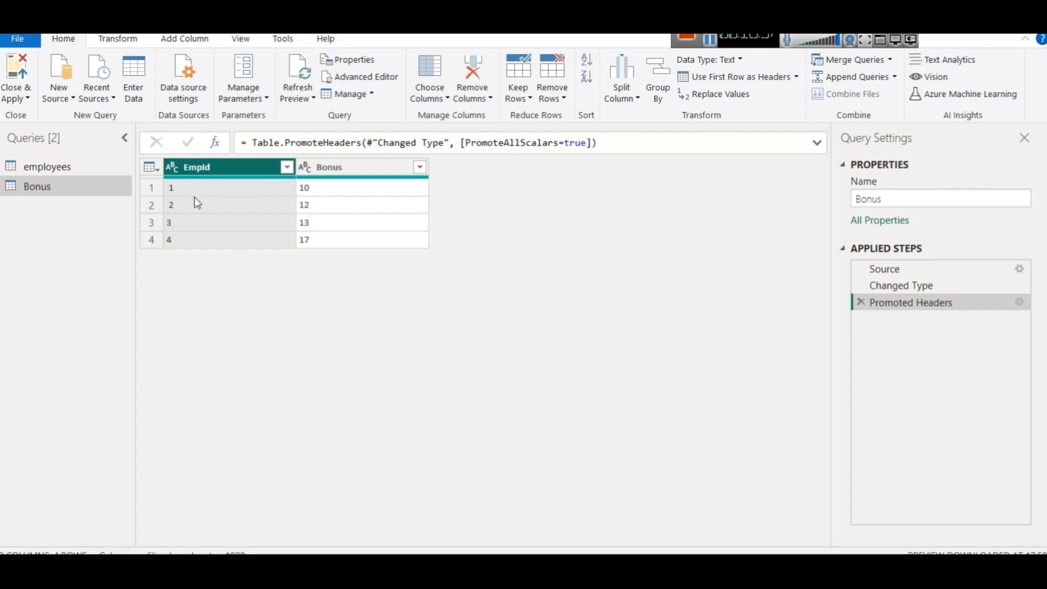
Check the EmployeeID column in the employees query and change the Bonus query's EmpId column to Whole Number.
click(59, 168)
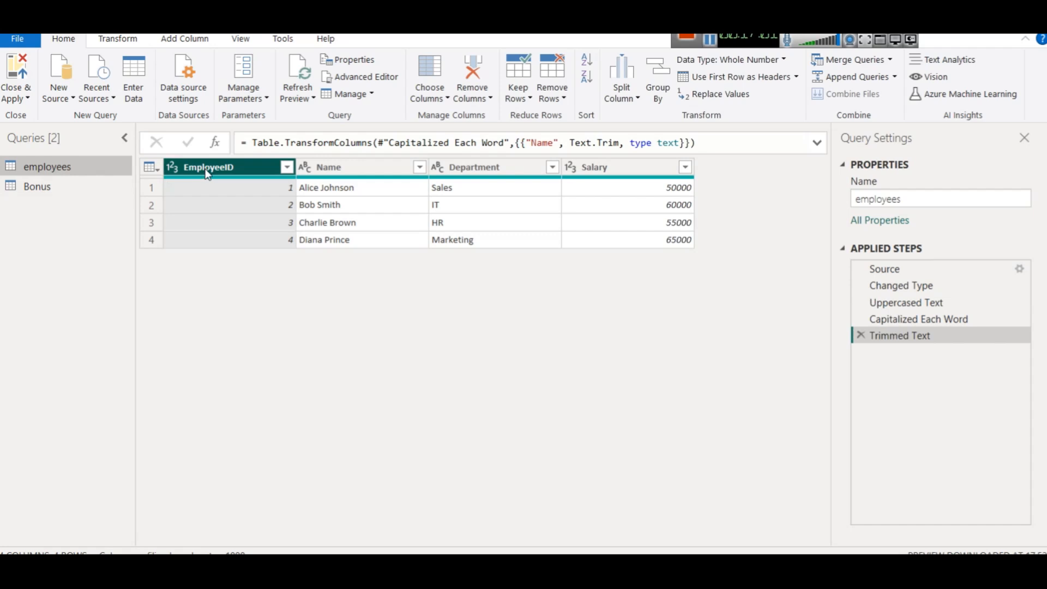
click(41, 189)
click(173, 170)
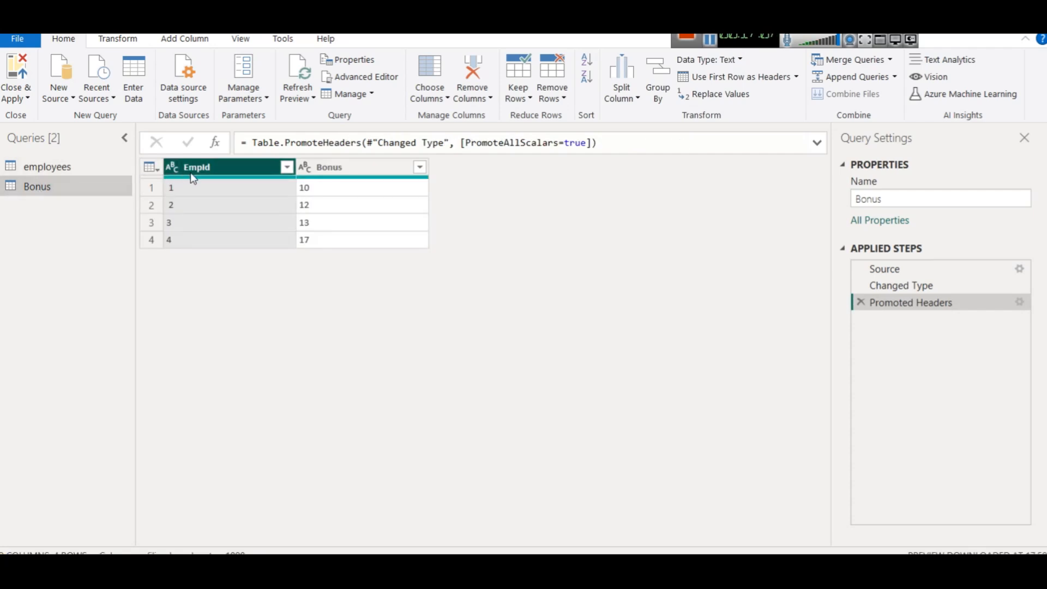
right_click(191, 172)
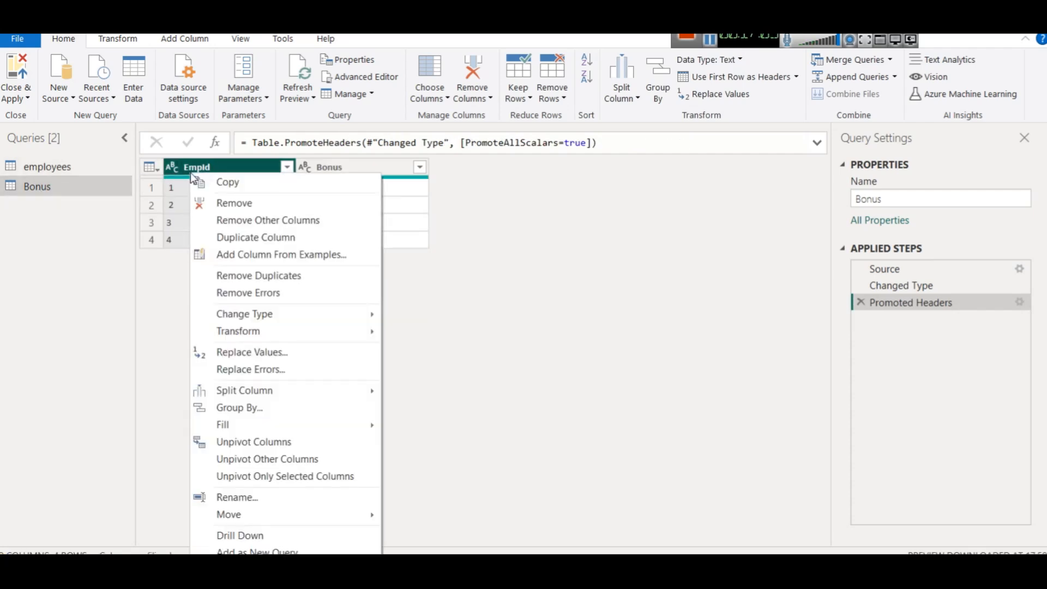
mouse_move(335, 316)
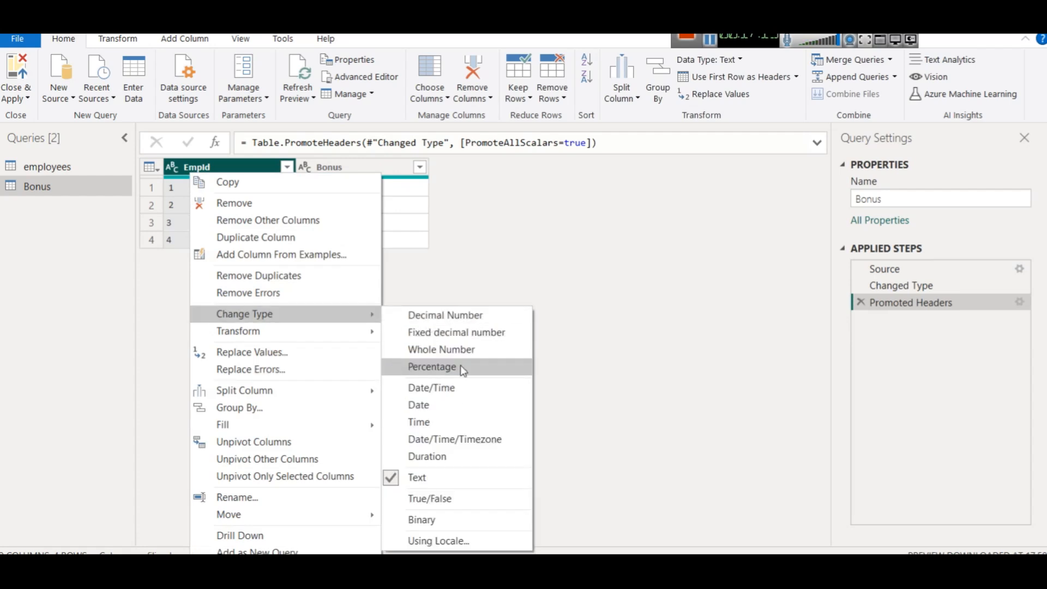
click(454, 349)
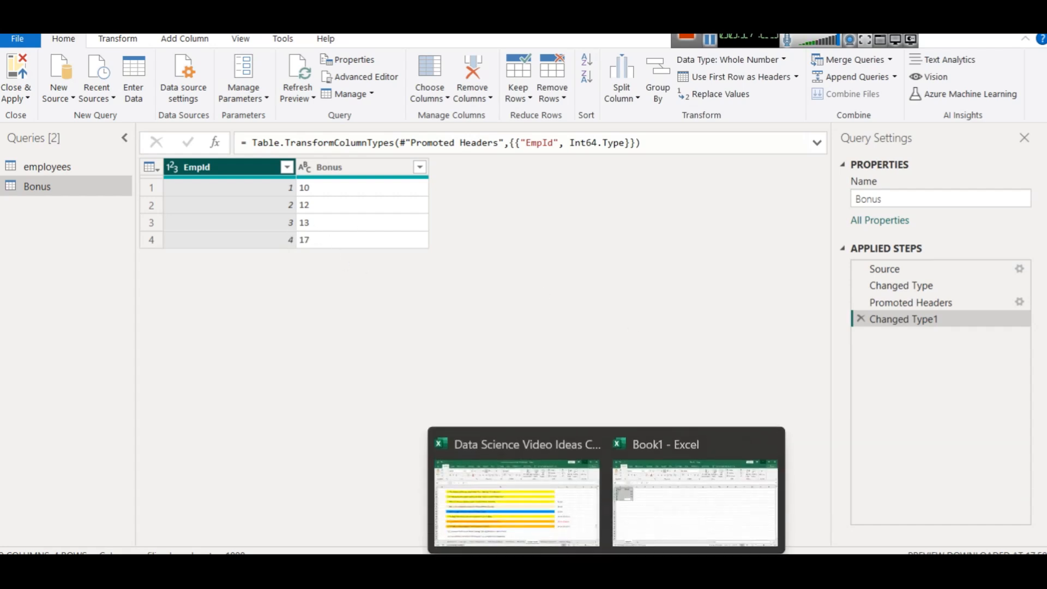
Inspect the employee ID cells in the Excel sheet, and remove the EmpId type change from the Bonus query.
click(679, 468)
click(40, 327)
click(21, 217)
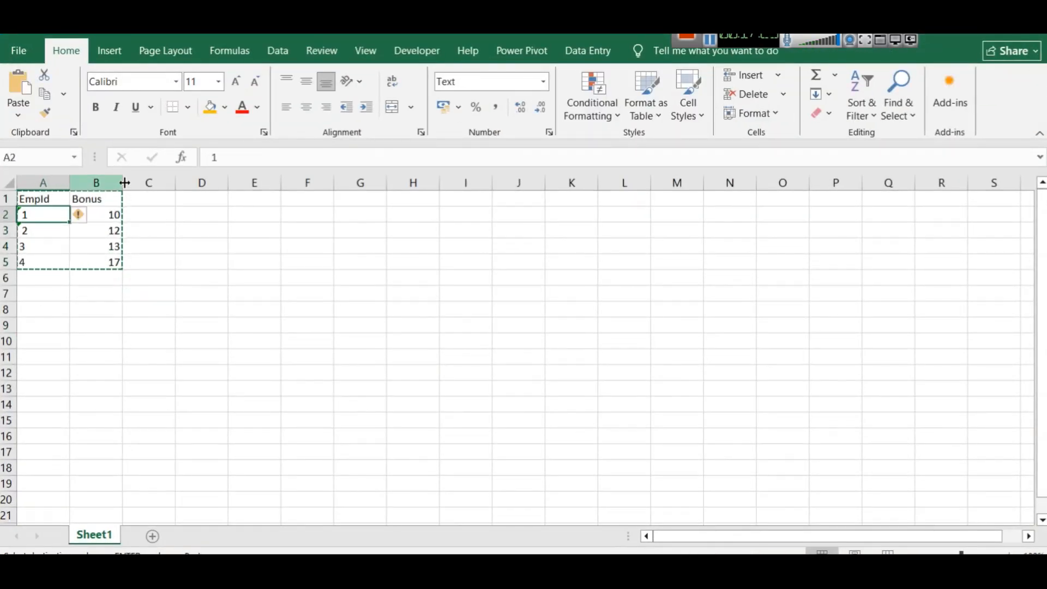
click(43, 246)
click(40, 229)
click(39, 212)
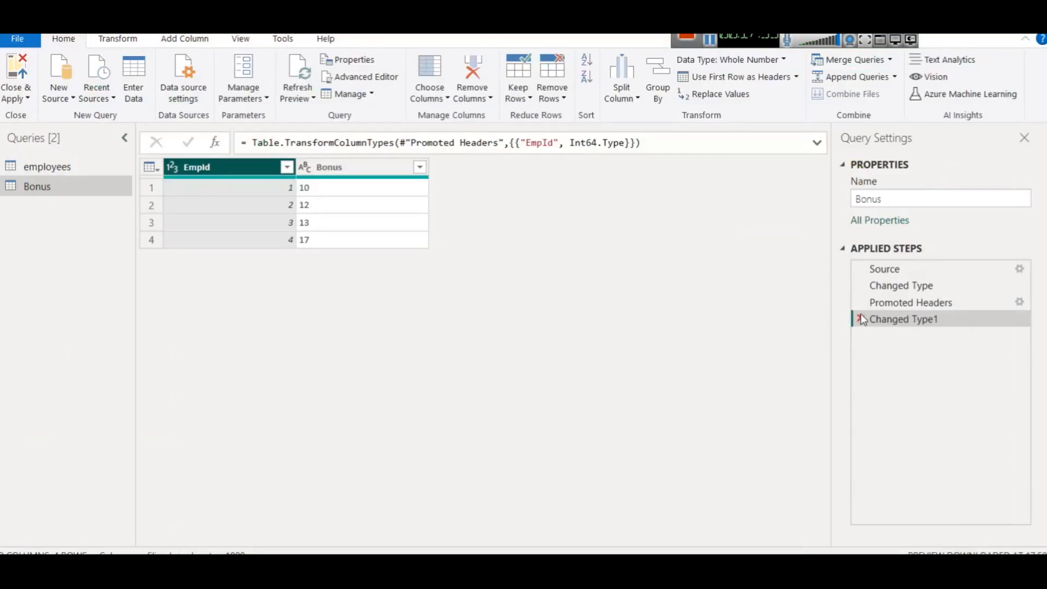
click(861, 319)
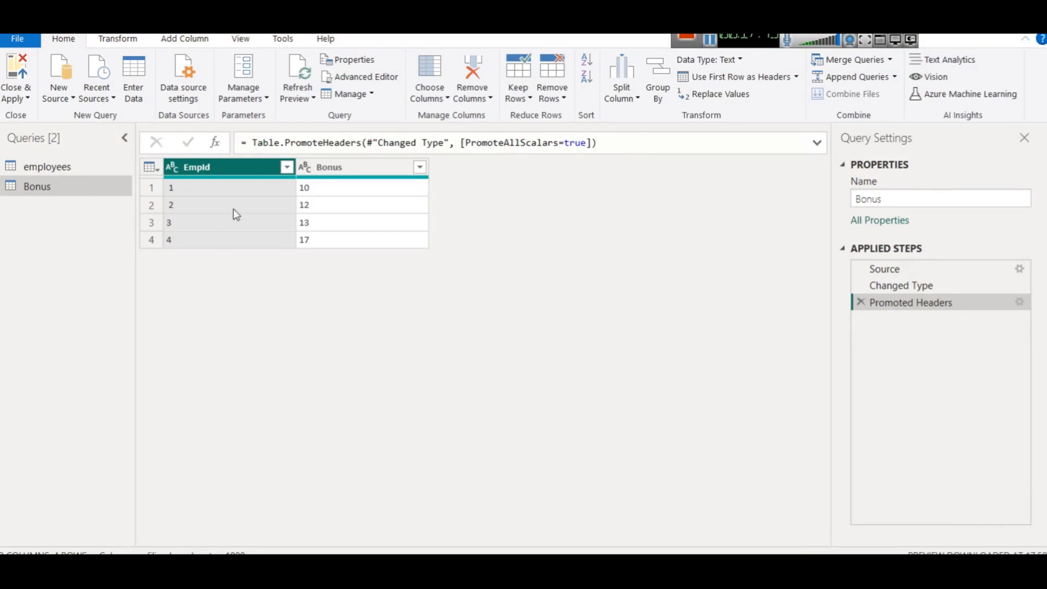
Trim the leading and trailing spaces from the EmpId column in the Bonus query.
right_click(225, 170)
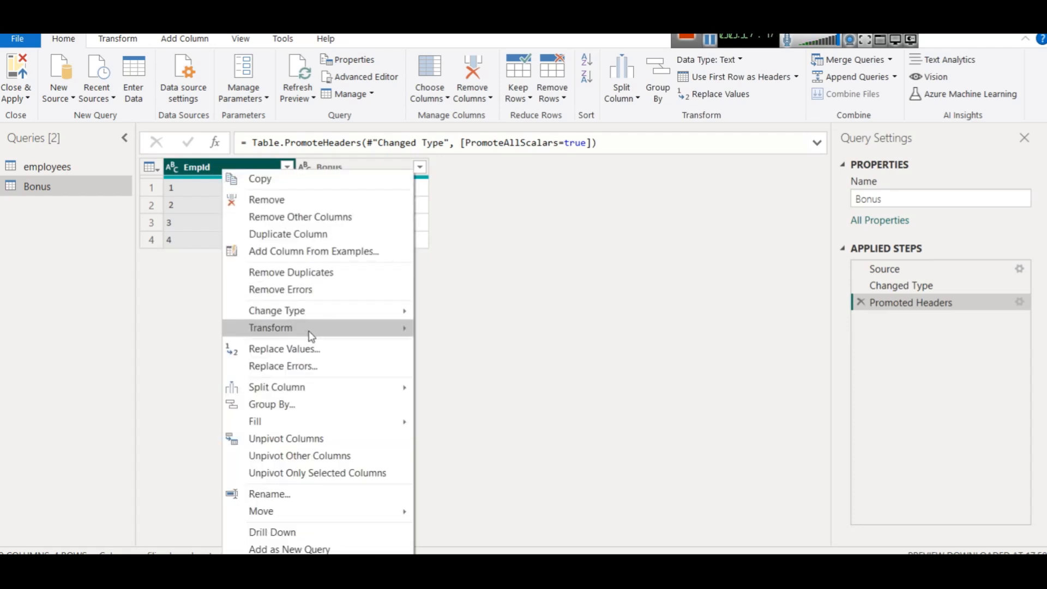
mouse_move(311, 334)
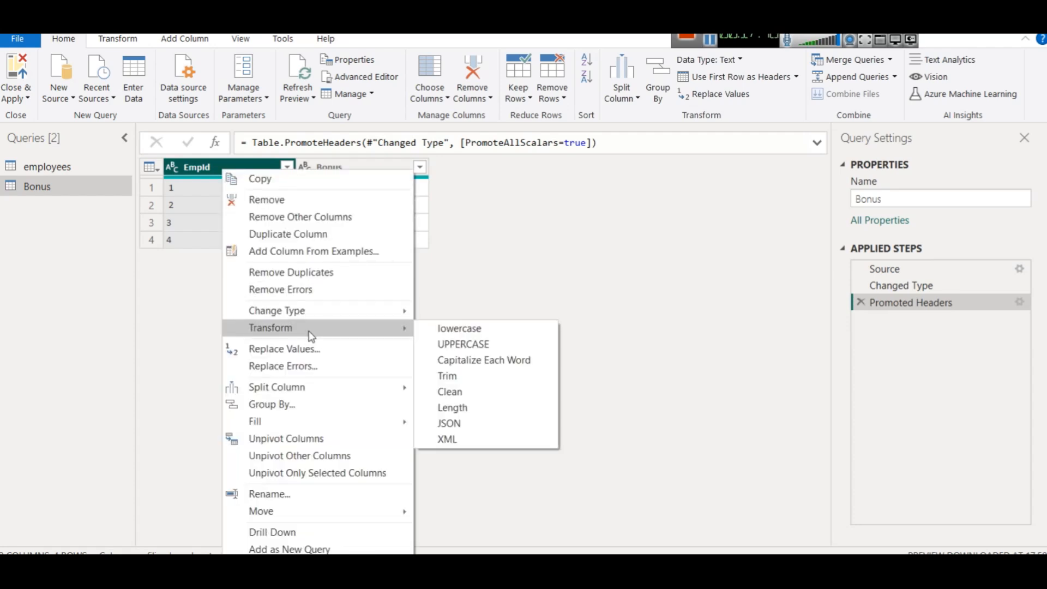
click(492, 378)
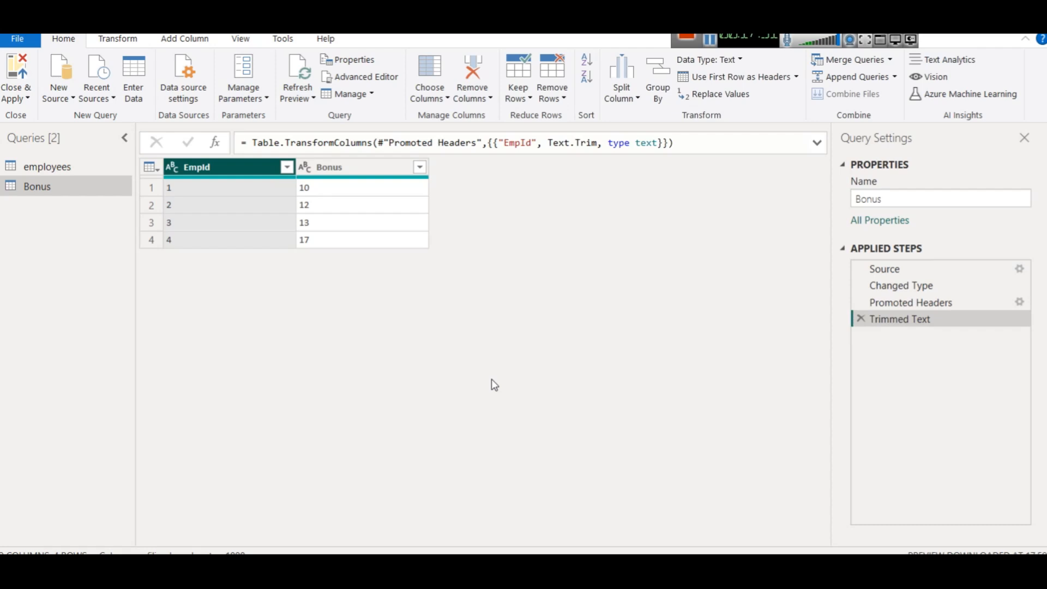
Examine the Trimmed Text step's full formula, including the TransformColumns function, the EmpId column, Text.Trim and the text type.
click(817, 143)
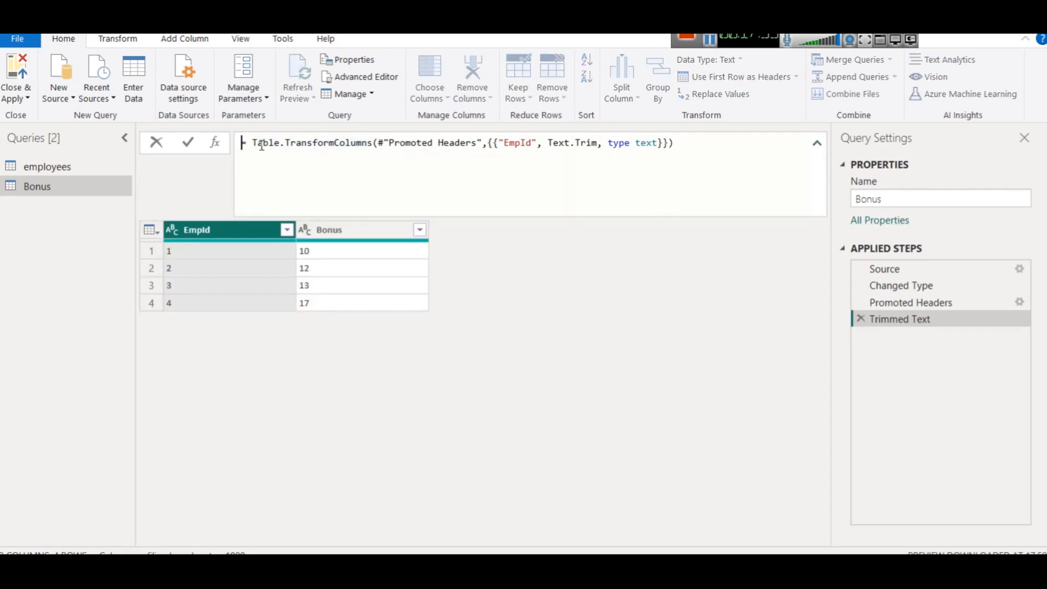
double_click(312, 143)
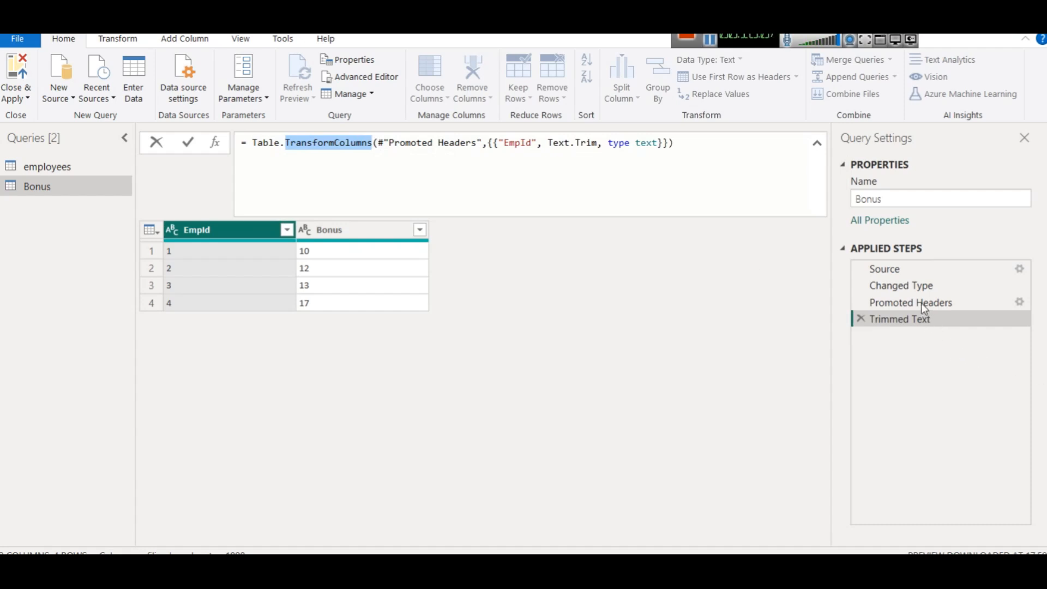
click(490, 143)
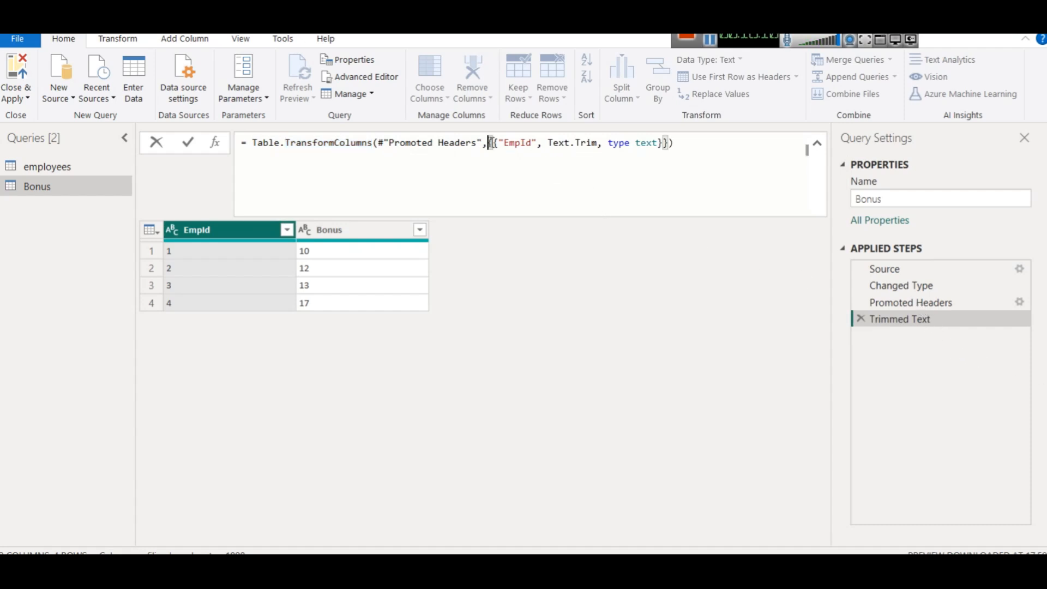
double_click(522, 144)
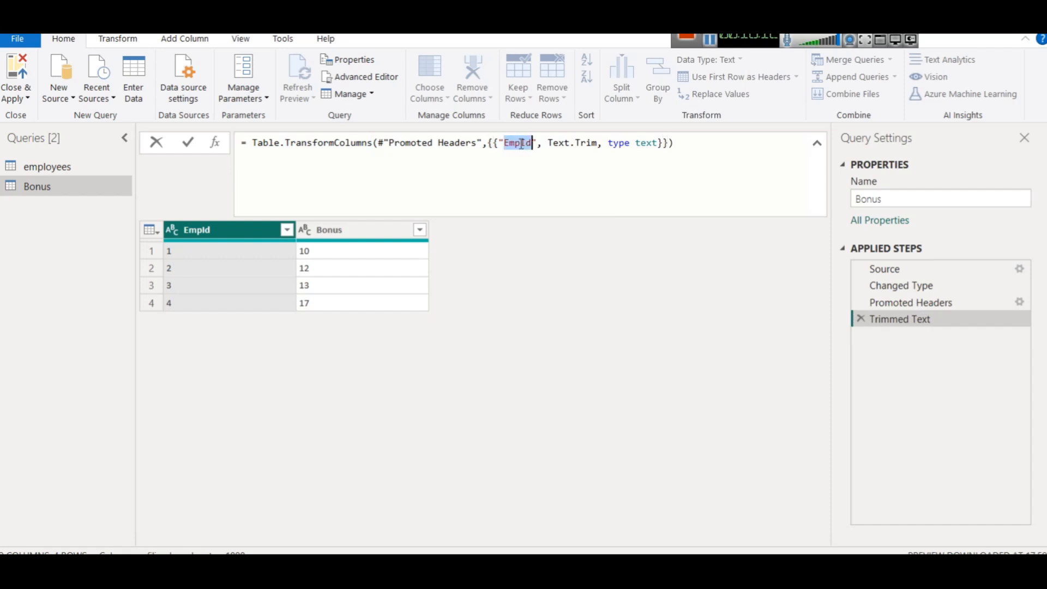
double_click(560, 143)
click(587, 143)
double_click(586, 143)
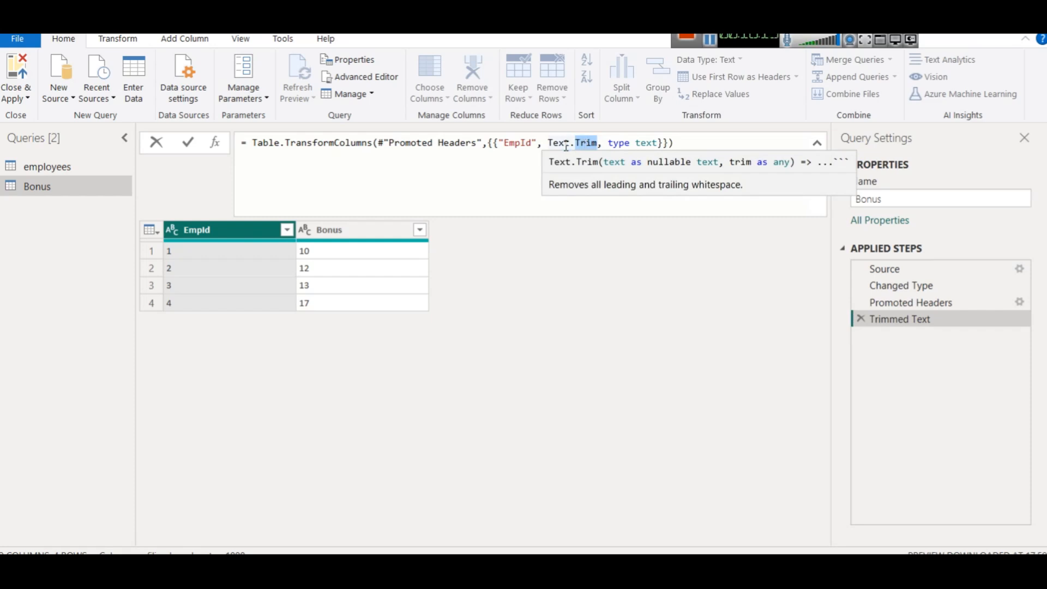
click(611, 143)
double_click(616, 143)
click(658, 144)
double_click(658, 142)
drag(683, 141, 342, 131)
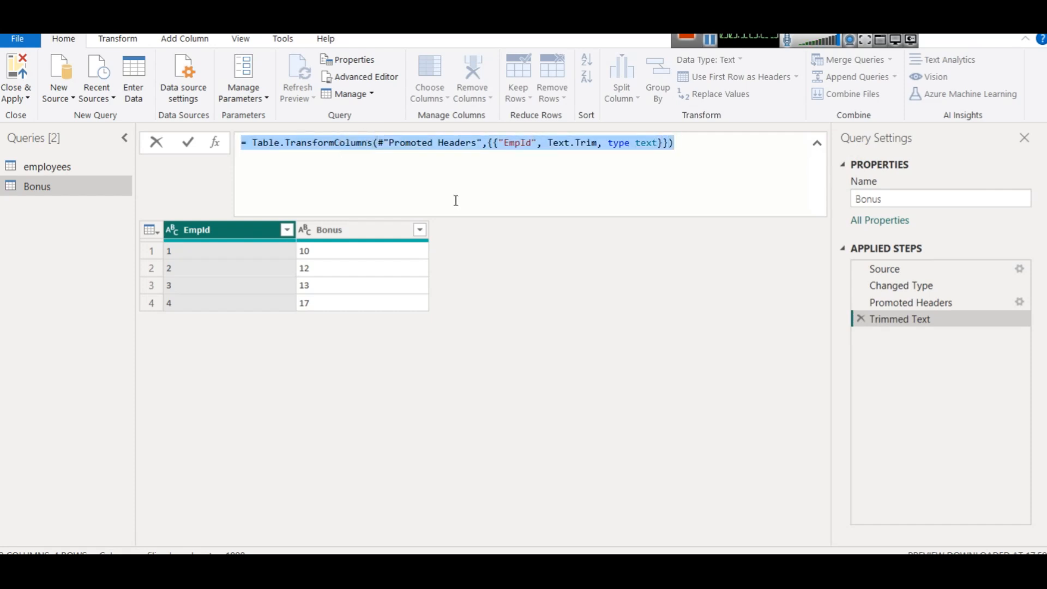
click(816, 144)
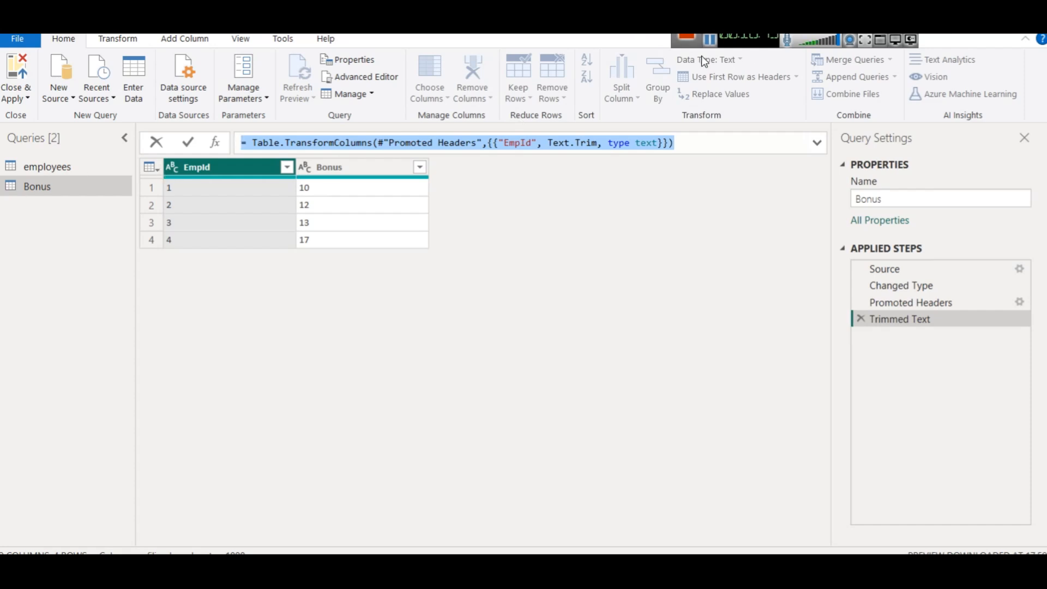
click(711, 41)
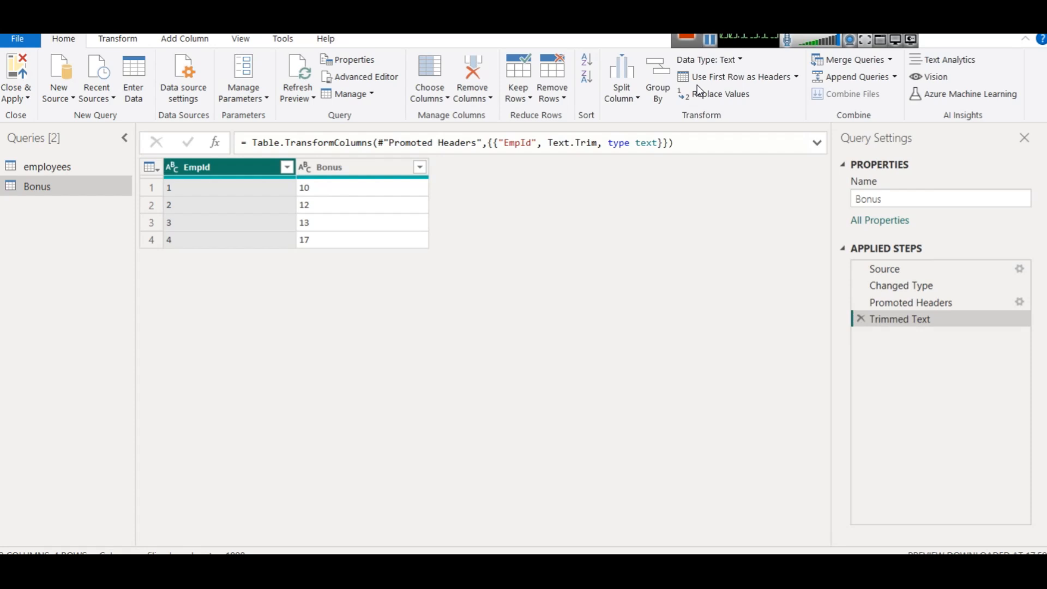
Change the trimmed EmpId column's data type to Whole Number.
right_click(185, 165)
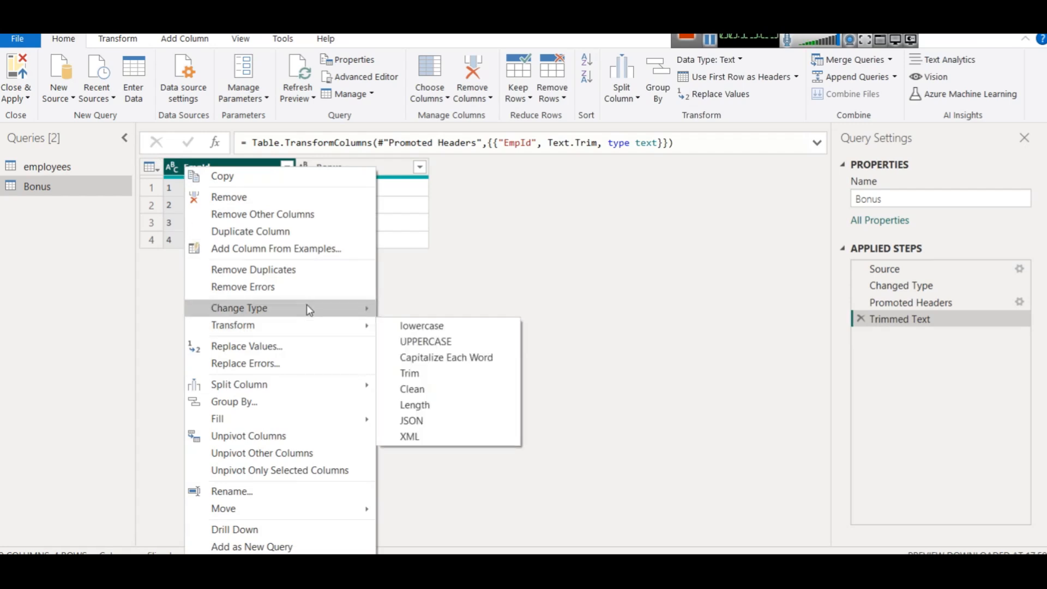
mouse_move(307, 306)
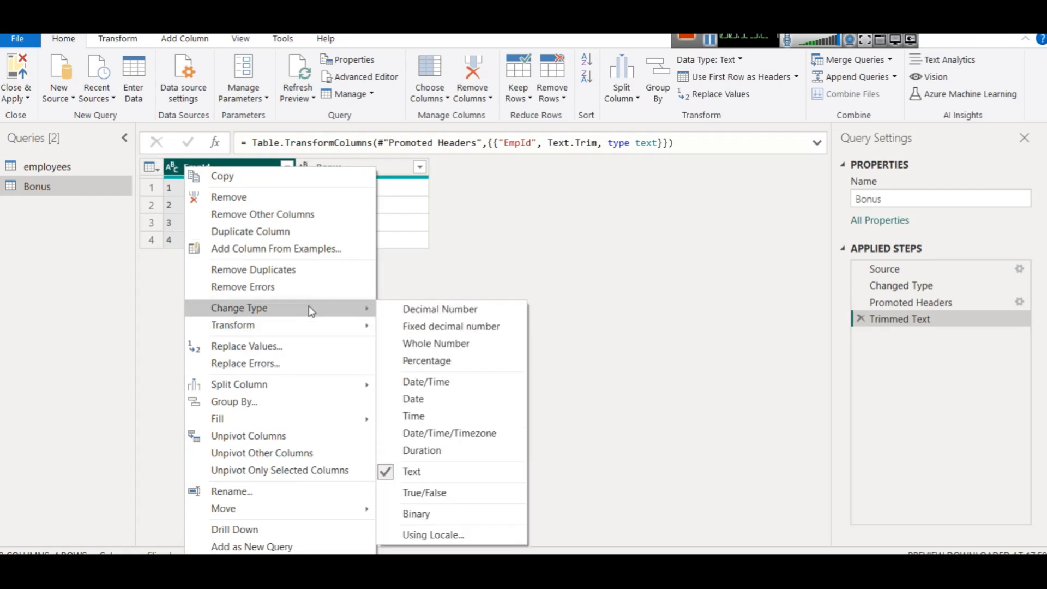
click(431, 343)
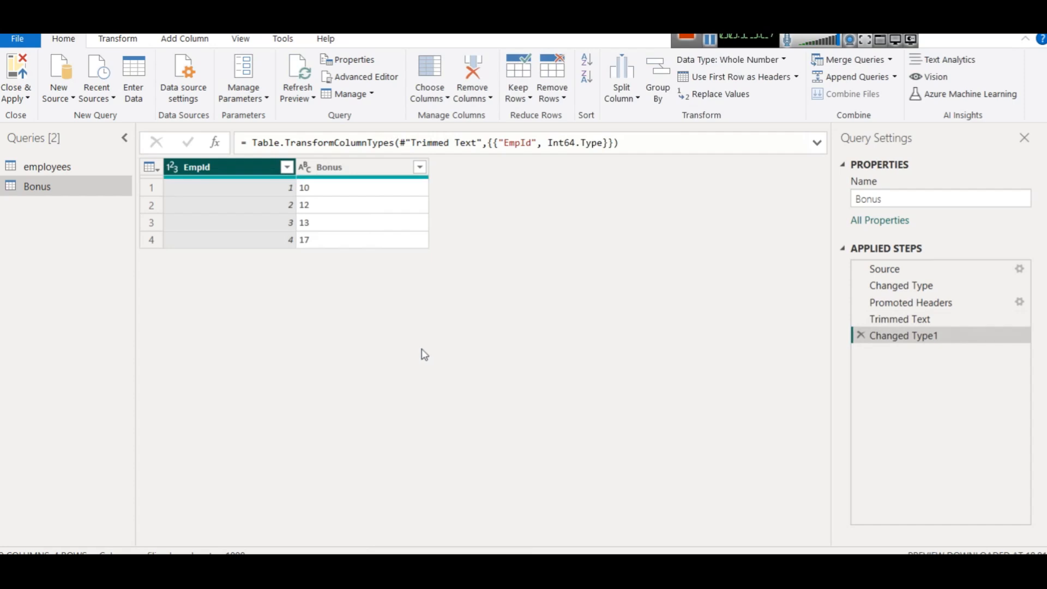
Compare the ID columns of the employees and Bonus queries.
click(44, 167)
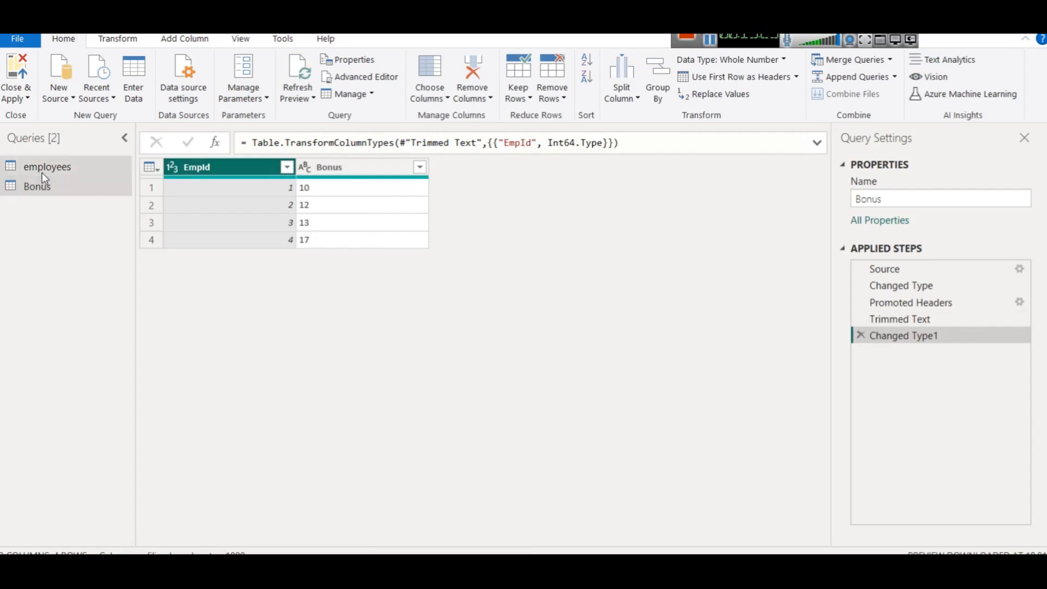
click(57, 185)
click(73, 162)
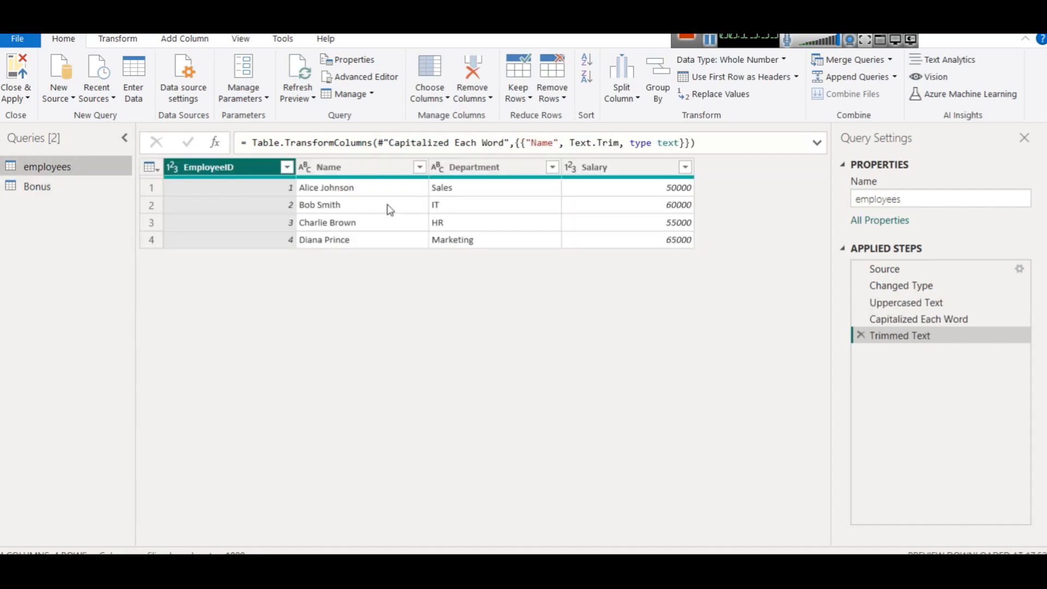
click(82, 184)
click(43, 168)
click(57, 192)
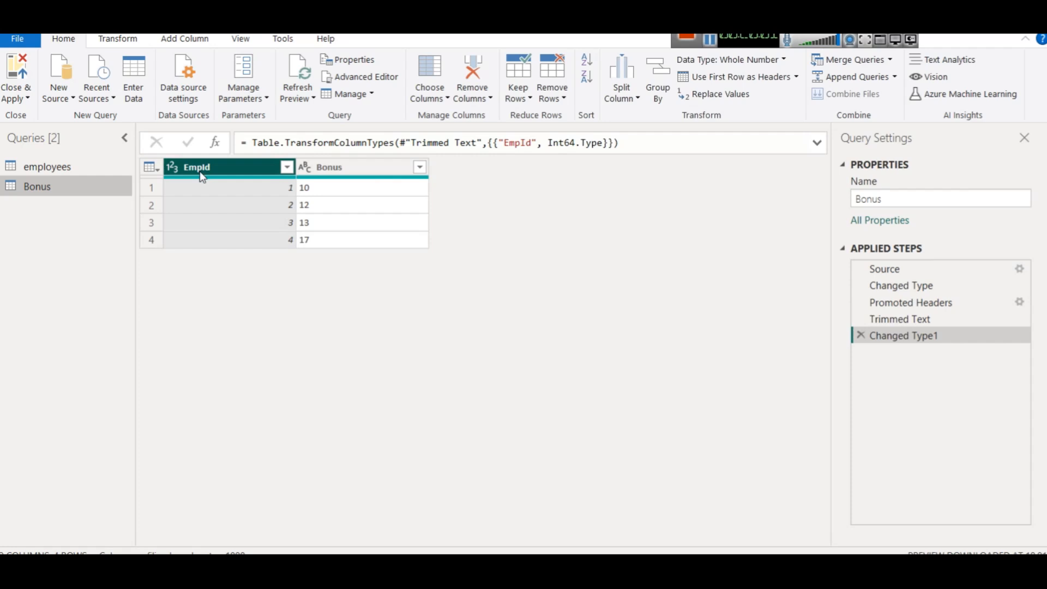
Copy the EmployeeID column name from the employees query.
click(50, 167)
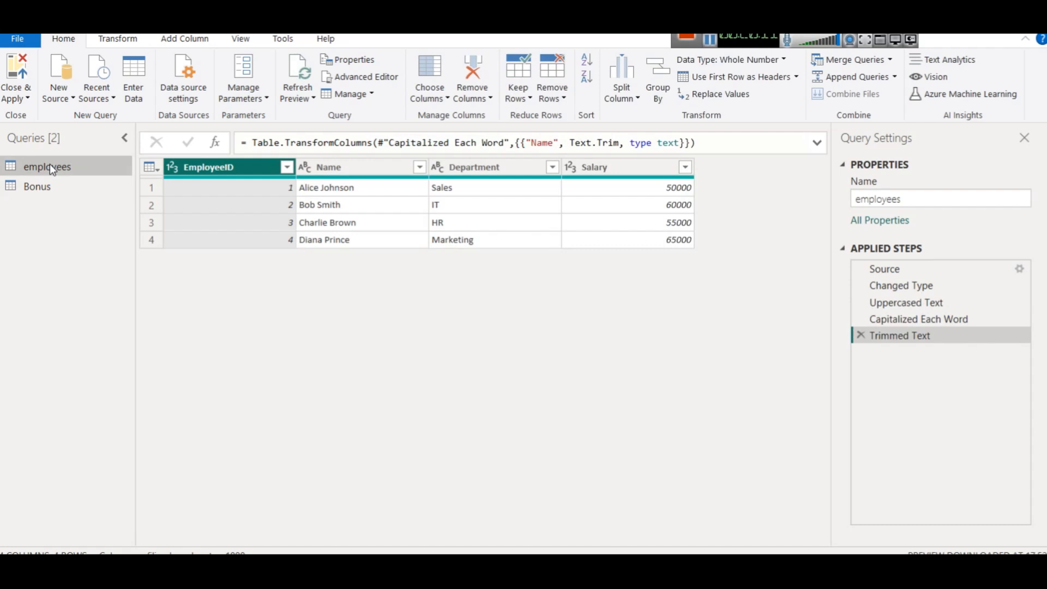
right_click(185, 169)
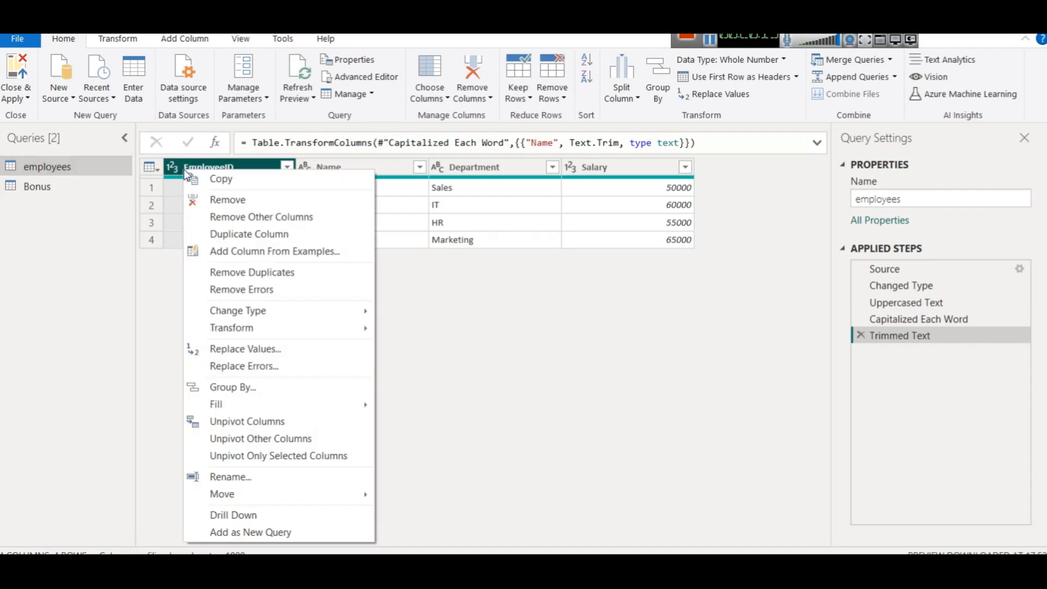
click(211, 476)
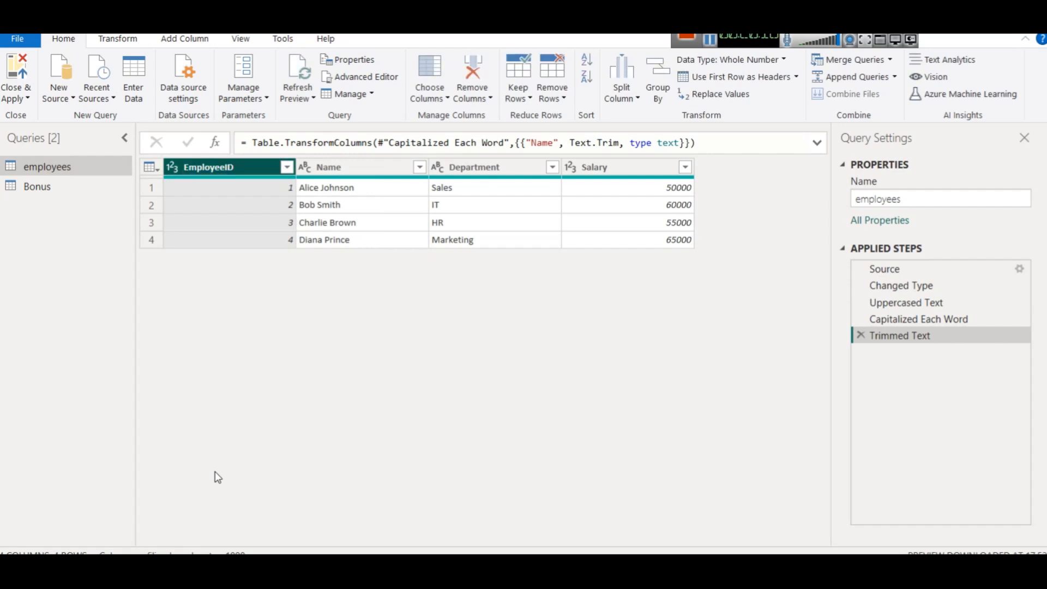
right_click(227, 165)
click(287, 480)
key(ctrl+c)
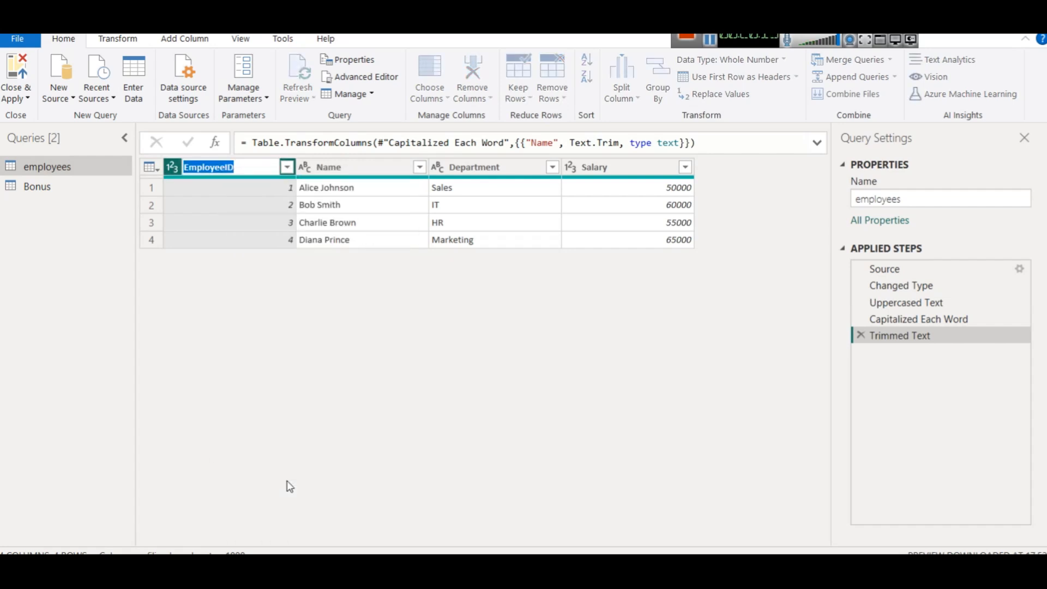
Try renaming the Bonus query's EmpId column to EmployeeID with the copied name, and remove the Renamed Columns step.
click(63, 191)
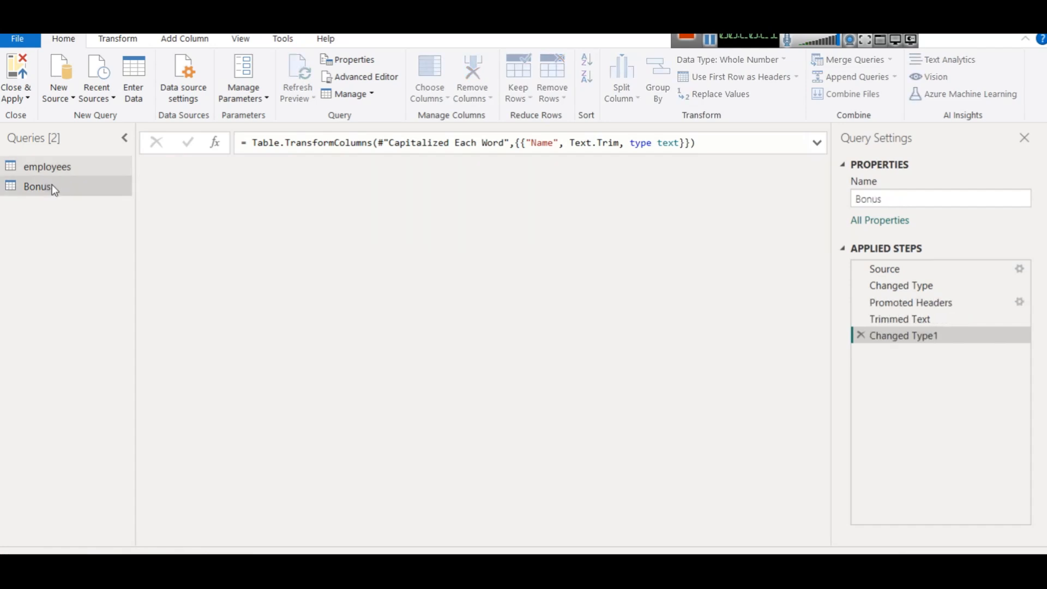
right_click(51, 185)
click(199, 169)
right_click(197, 170)
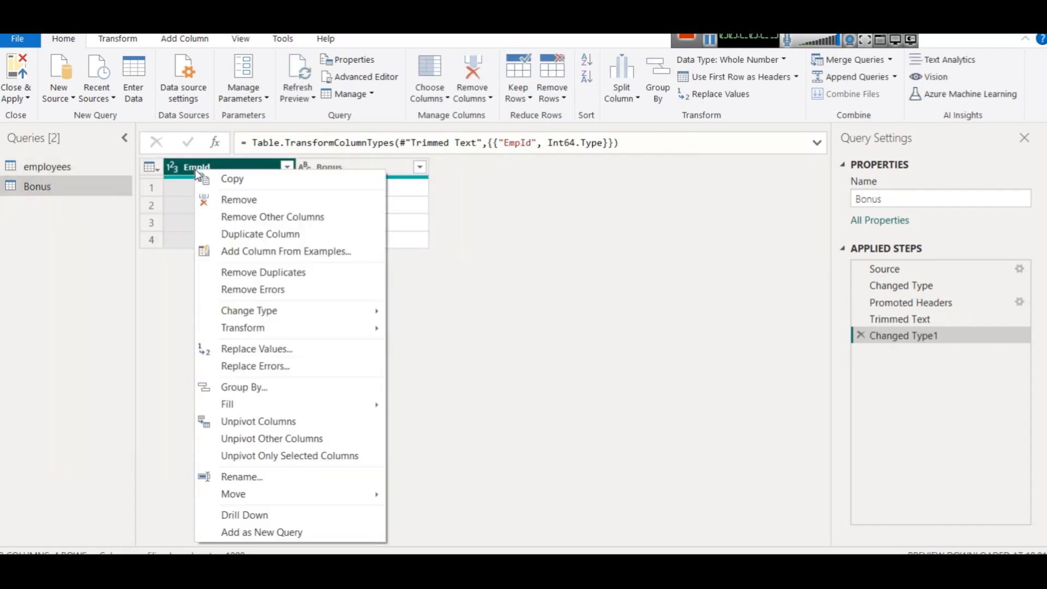
click(229, 475)
key(ctrl+v)
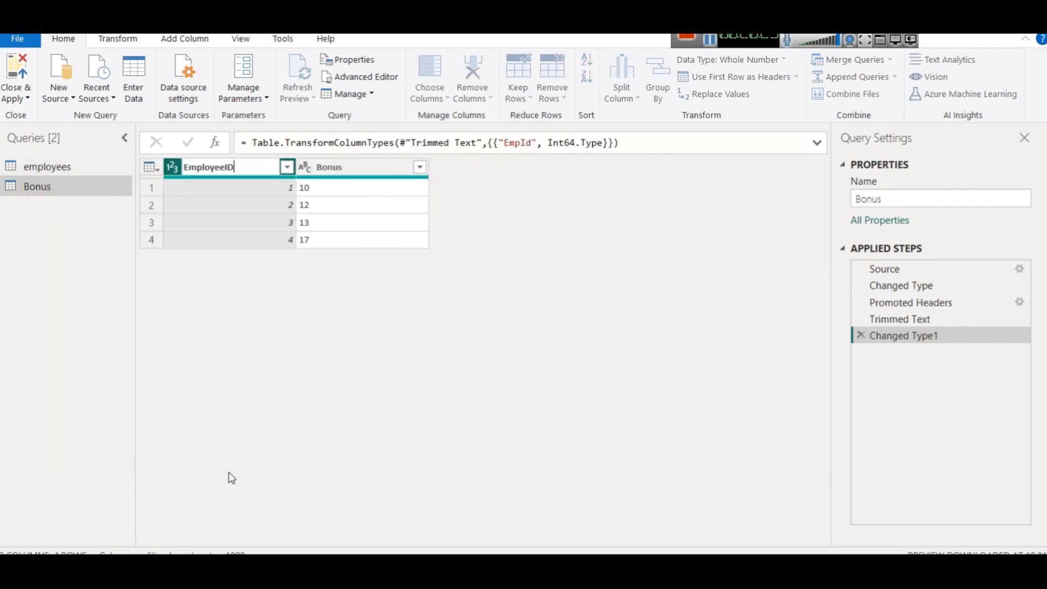
key(Return)
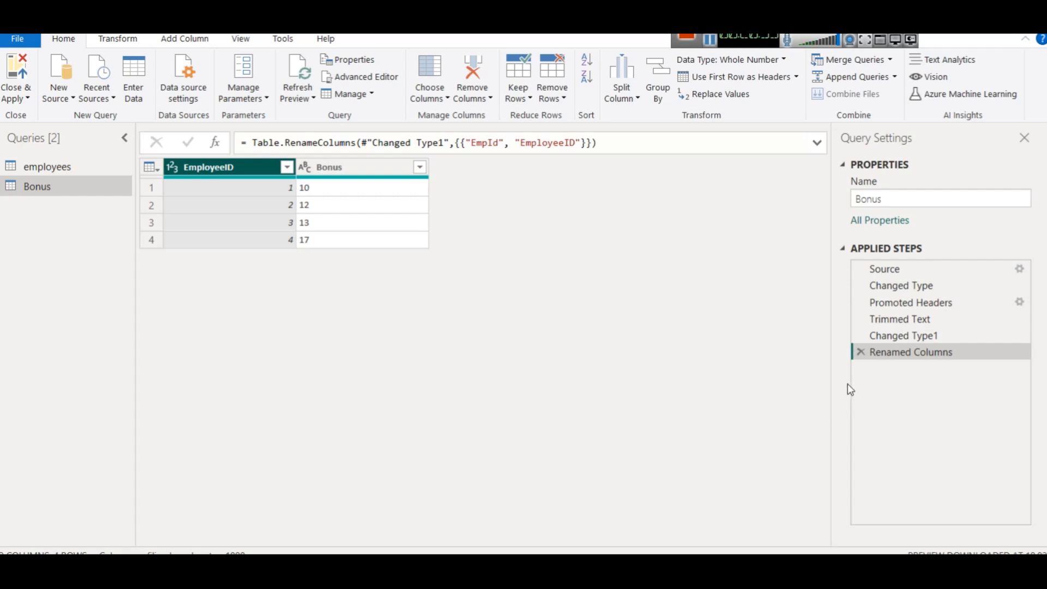
click(862, 353)
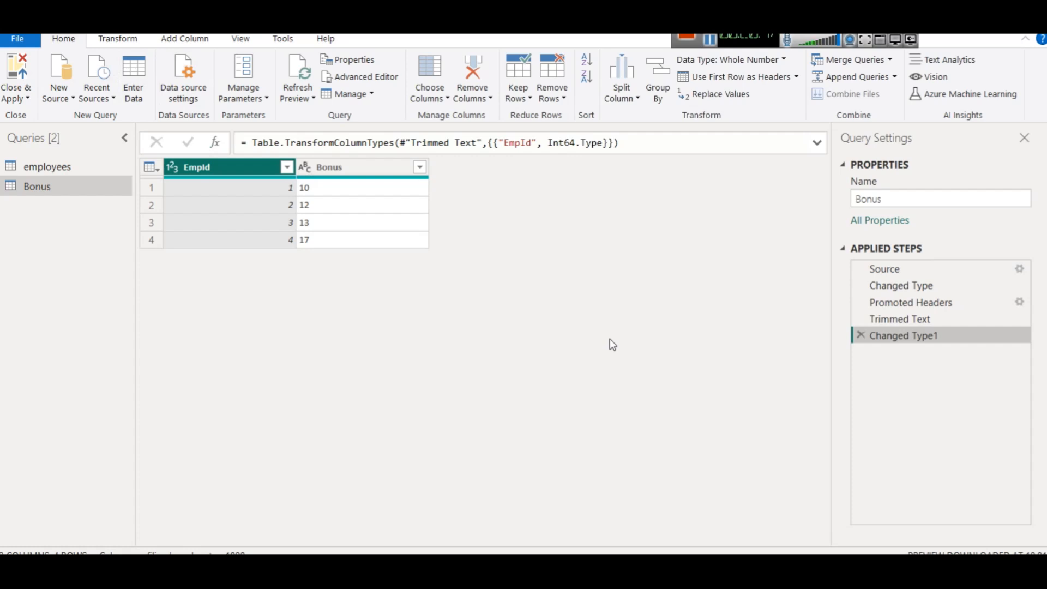
Capture a screenshot of the Power Query Home ribbon and open it maximized in Snipping Tool for mark-up.
key(super+shift+s)
drag(2, 37, 996, 133)
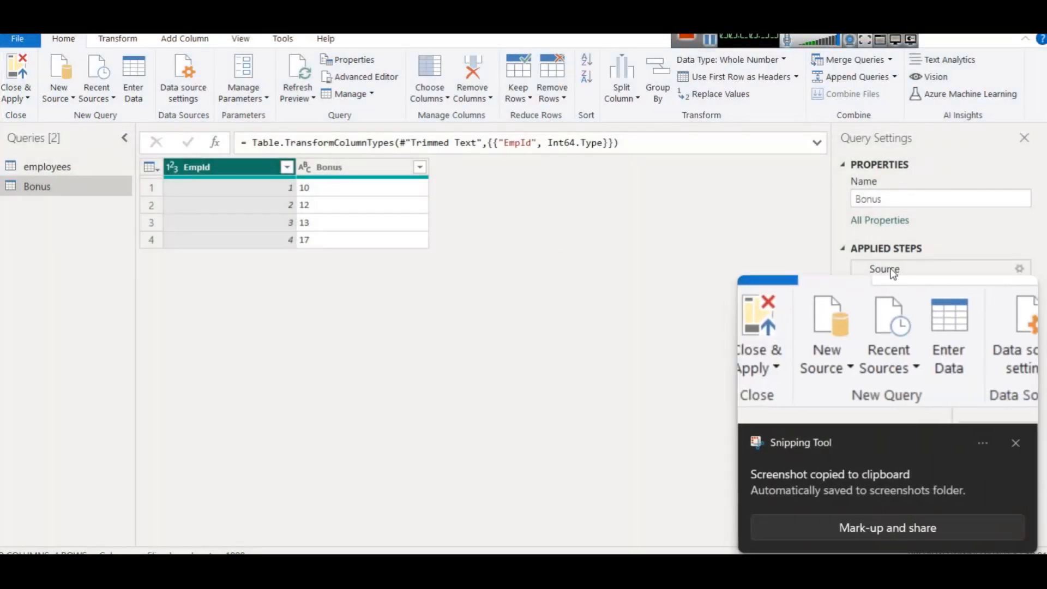
click(876, 363)
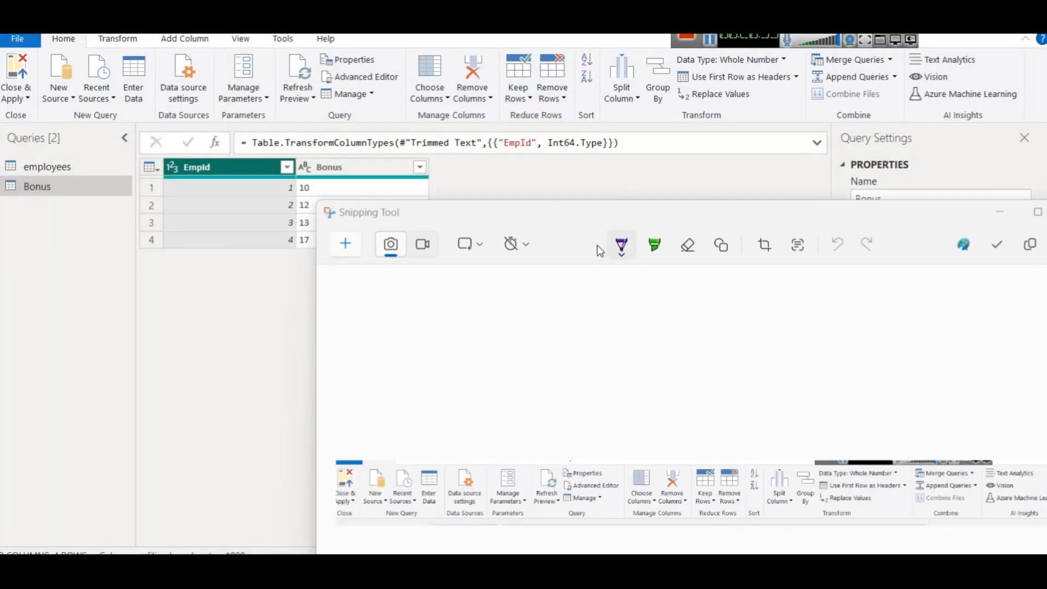
double_click(570, 211)
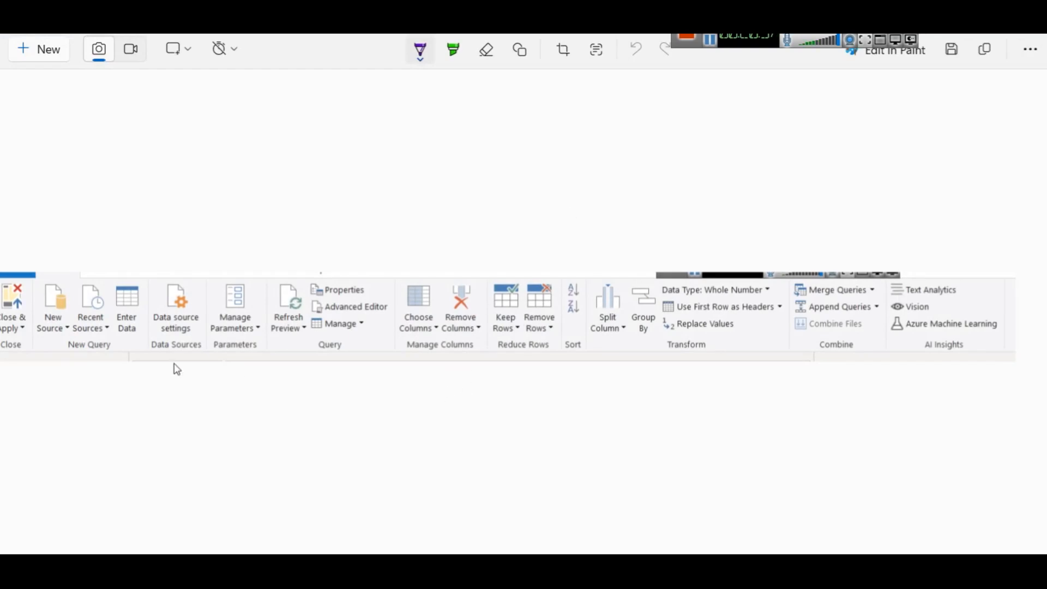
Underline the ribbon groups from New Query through Sort, plus Split Column and Group By, with the purple pen.
mouse_move(42, 340)
mouse_down()
mouse_move(113, 365)
mouse_move(142, 347)
mouse_move(252, 361)
mouse_up()
key(ctrl+z)
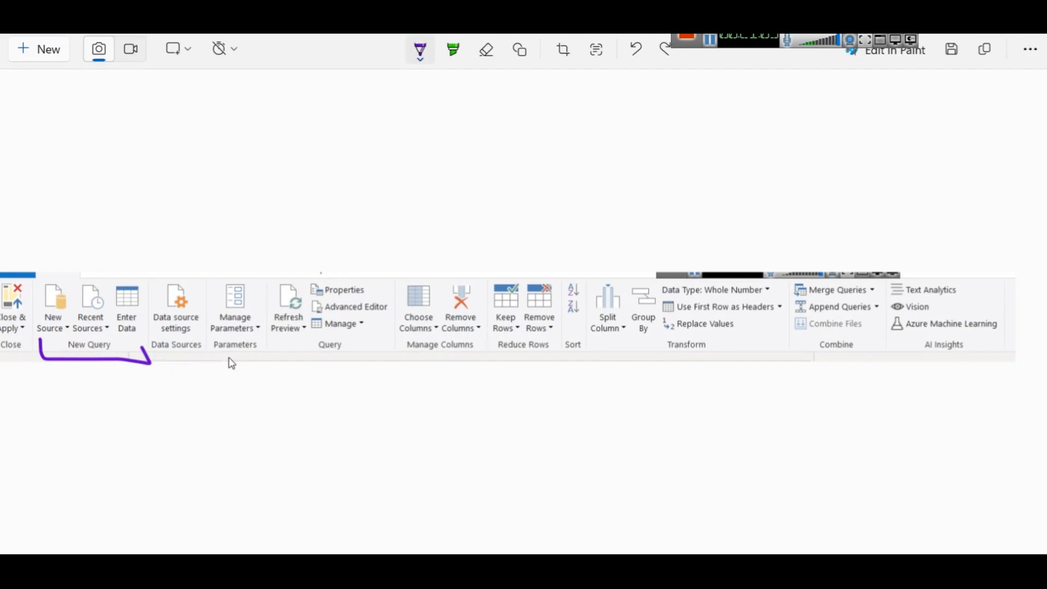
drag(154, 359, 579, 368)
scroll(560, 379, up, 2)
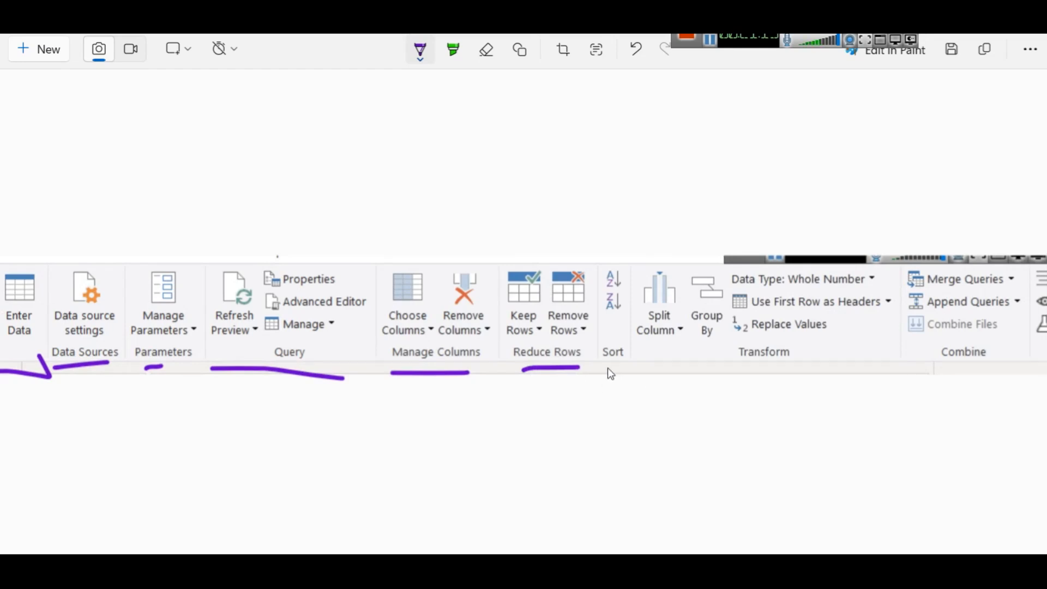
drag(660, 370, 708, 369)
mouse_move(753, 365)
mouse_down()
mouse_move(884, 388)
mouse_move(877, 377)
mouse_up()
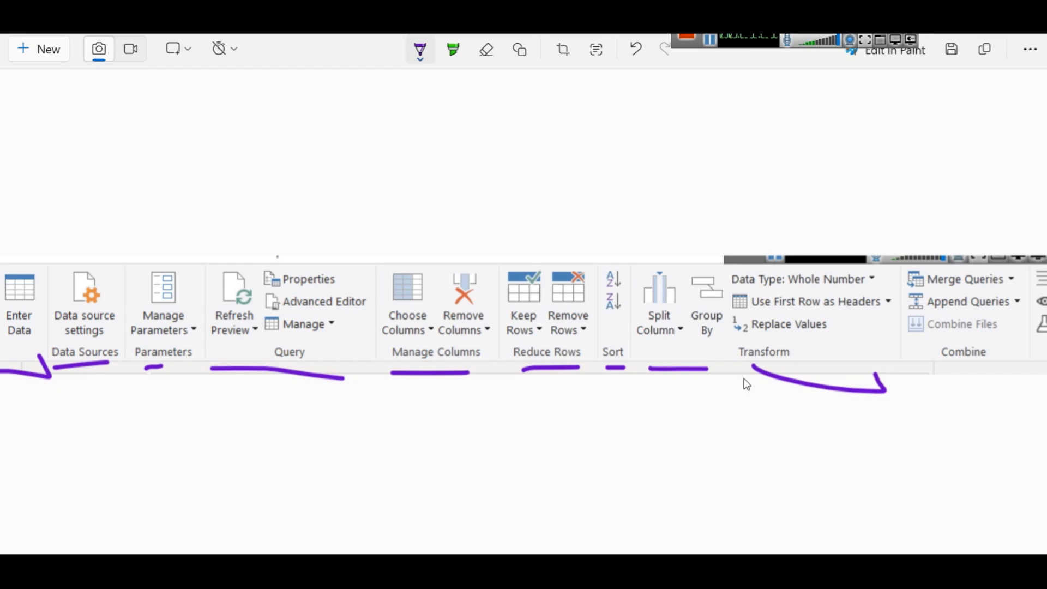
drag(727, 338, 832, 332)
key(ctrl+z)
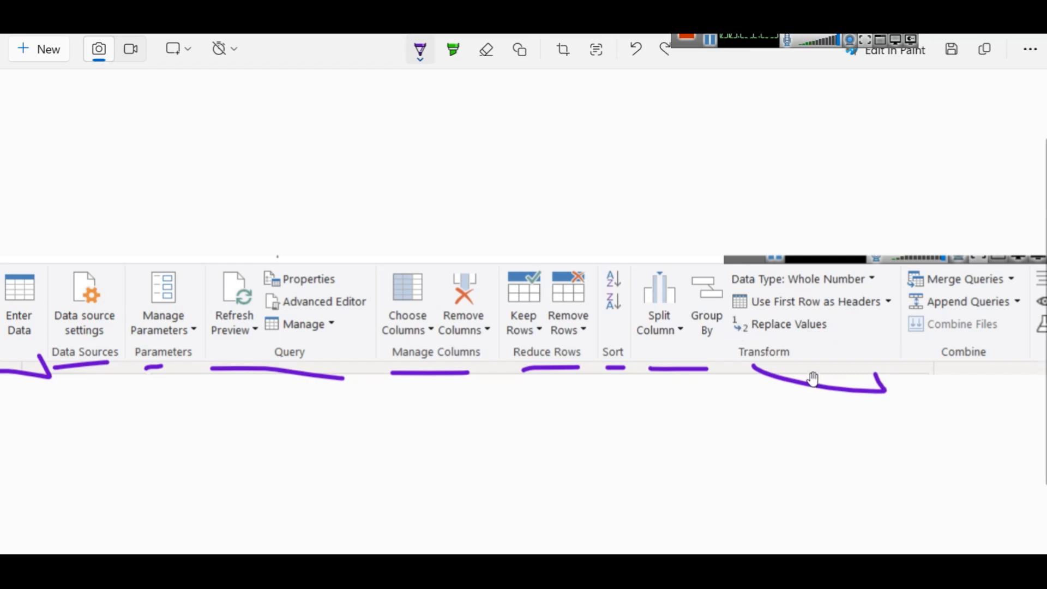
key(ctrl+z)
Draw purple vertical lines on both sides of the Data Type, Use First Row as Headers and Replace Values commands.
drag(727, 235, 725, 392)
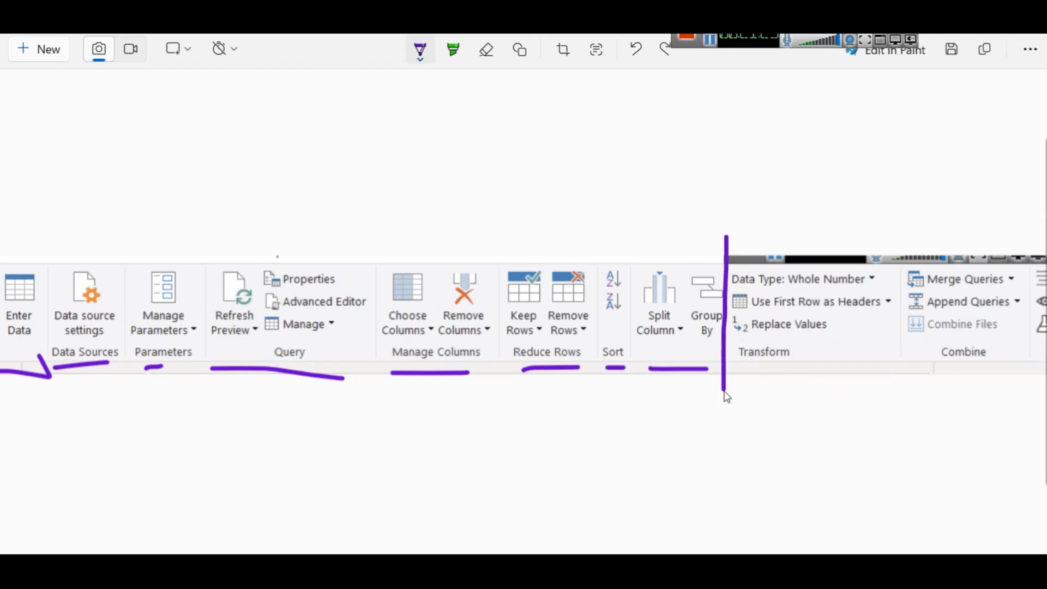
drag(899, 196, 897, 376)
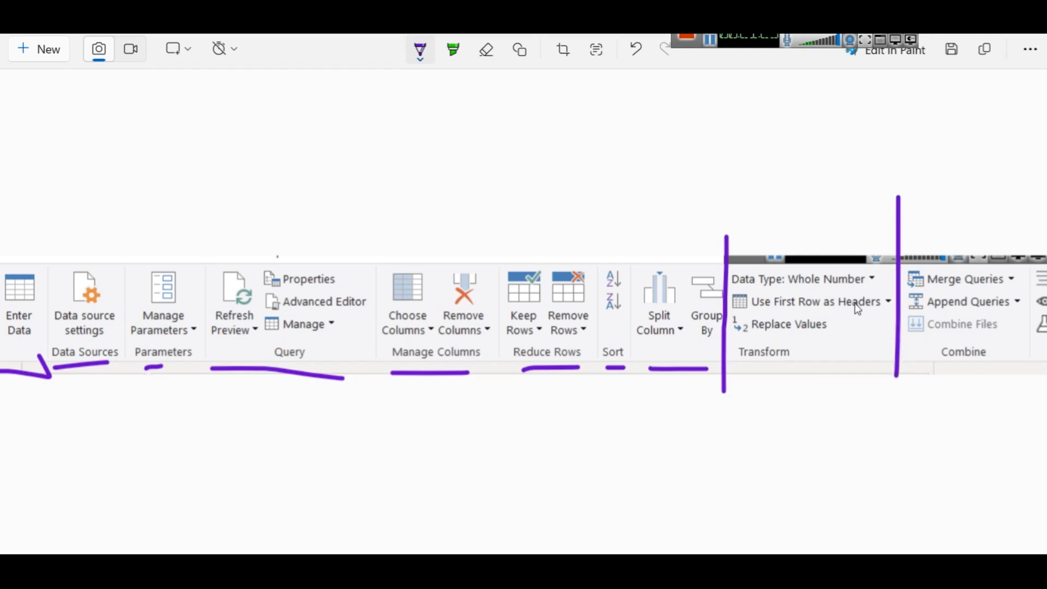
Write "TF" in purple above the Data Type, Use First Row as Headers and Replace Values commands.
mouse_move(765, 223)
mouse_down()
mouse_move(801, 201)
mouse_move(786, 235)
mouse_up()
mouse_move(826, 197)
mouse_down()
mouse_move(813, 204)
mouse_move(813, 244)
mouse_up()
drag(811, 220, 825, 216)
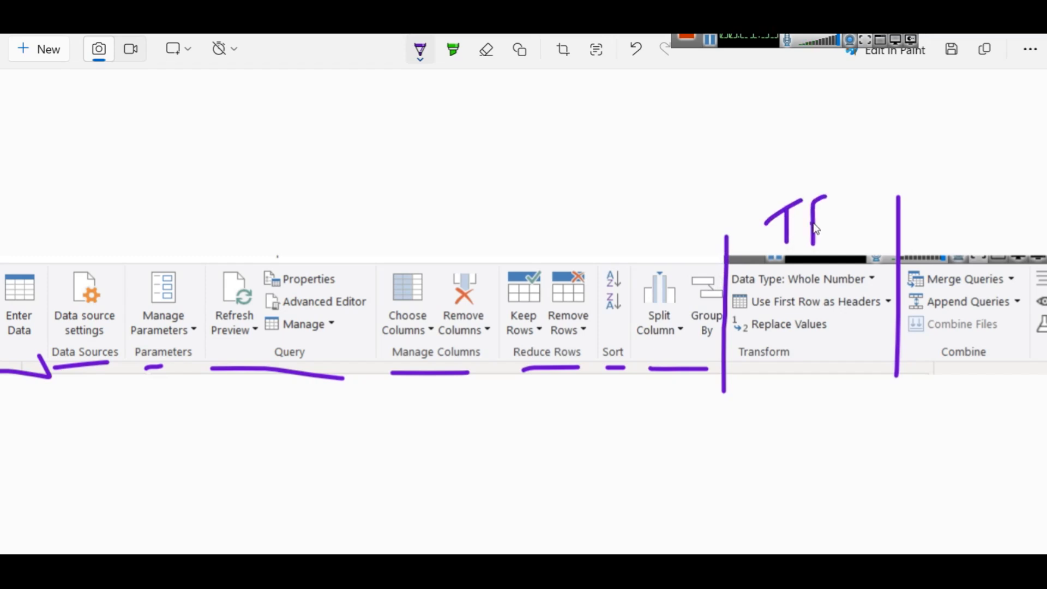
Draw a purple box around the Combine group and undo the extra stroke across Merge Queries.
mouse_move(897, 369)
mouse_down()
mouse_move(1032, 366)
mouse_move(1031, 279)
mouse_move(1013, 256)
mouse_move(892, 255)
mouse_up()
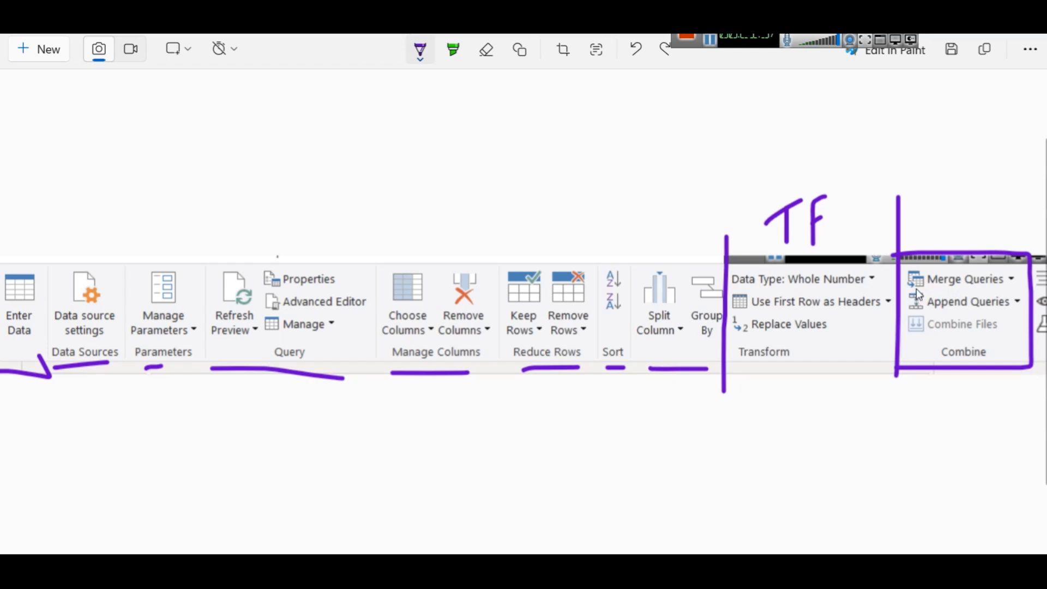
drag(916, 289, 1042, 300)
key(ctrl+z)
Switch to the Excel workbook with the EmpId and Bonus data and add a new worksheet.
click(709, 499)
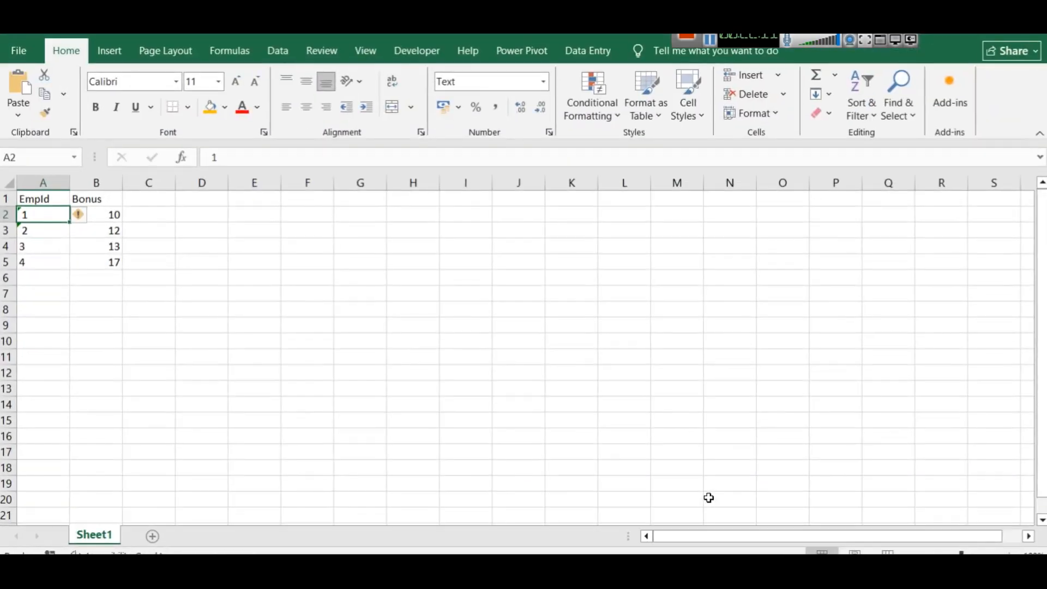
click(281, 313)
click(391, 421)
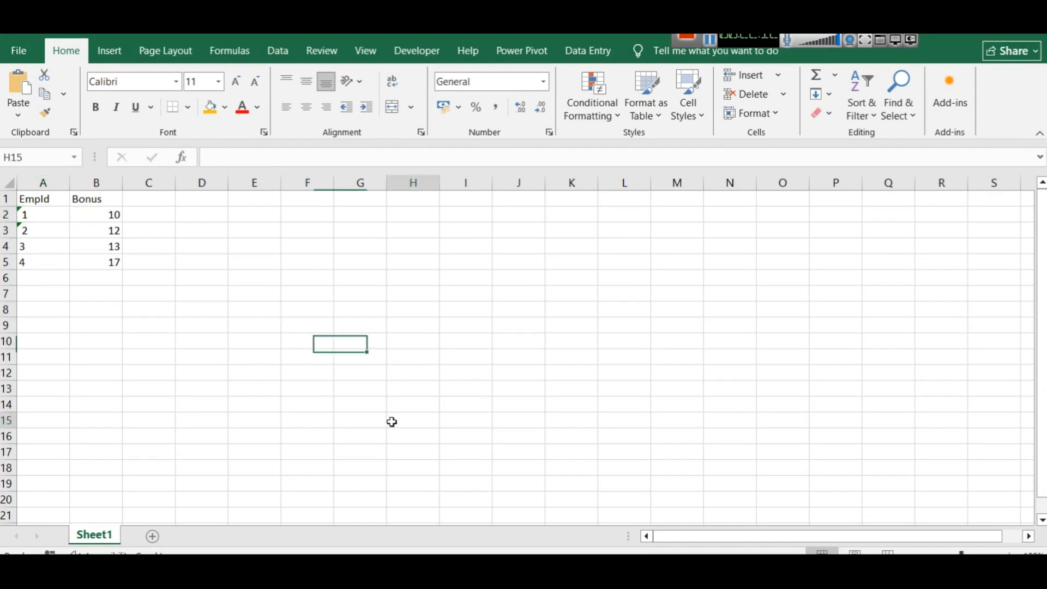
click(154, 533)
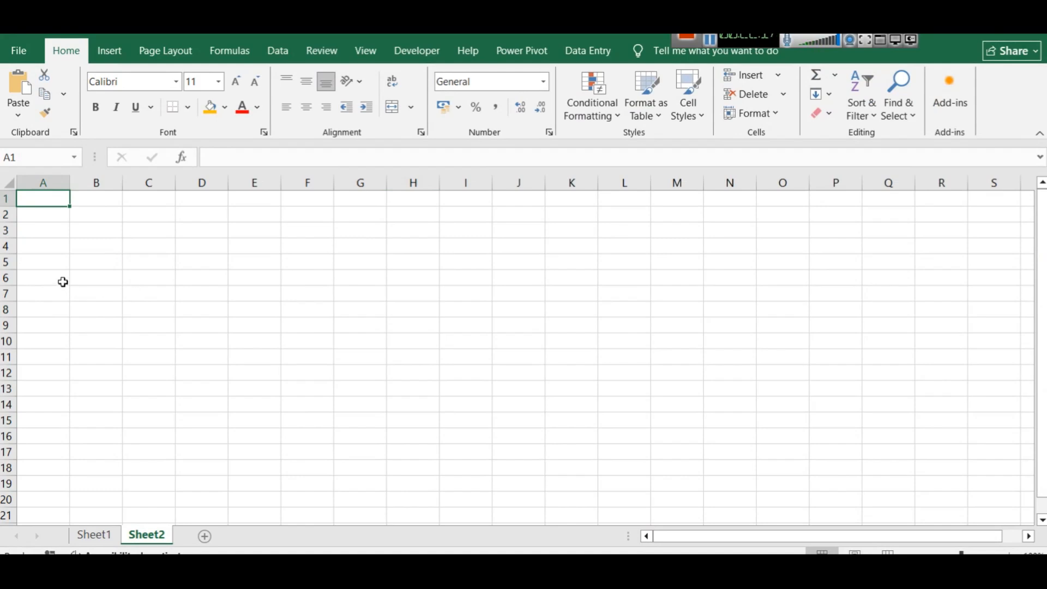
Enter the headers City and Temp in cells A1 and B1 of the new sheet.
text(City)
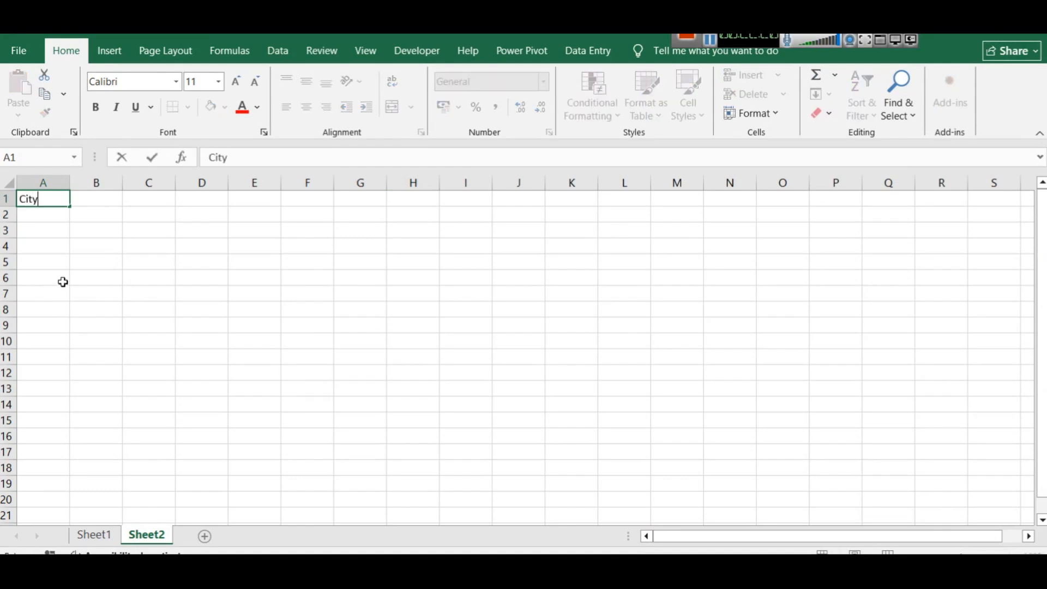
key(Tab)
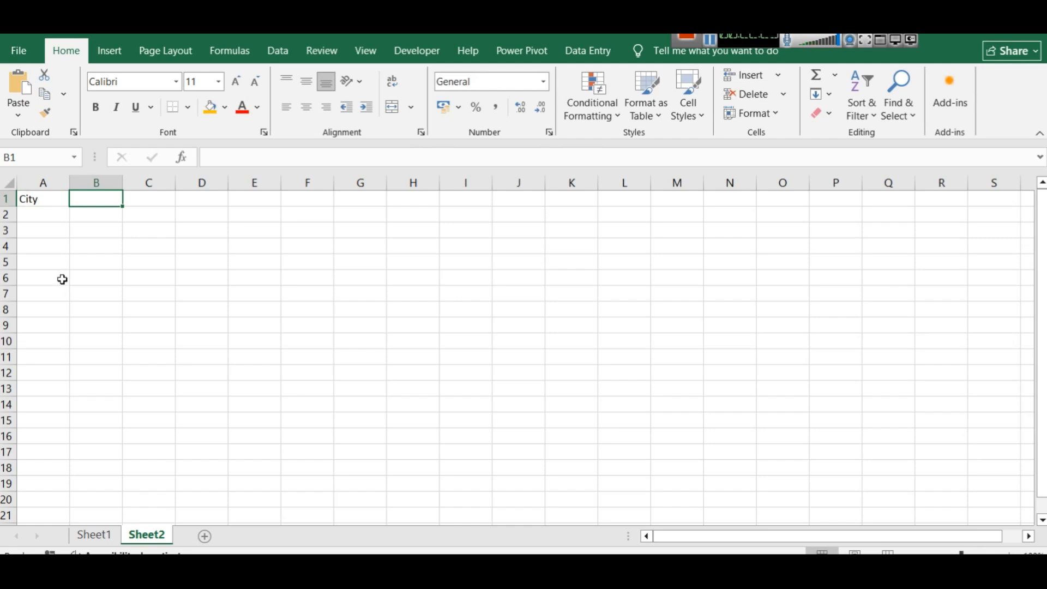
text(Temp)
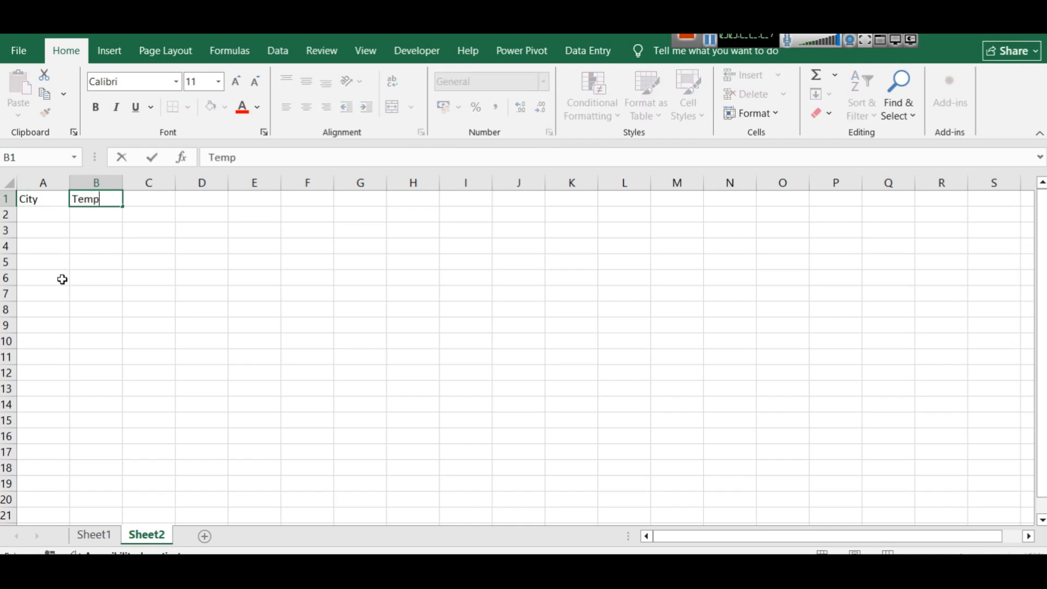
key(Return)
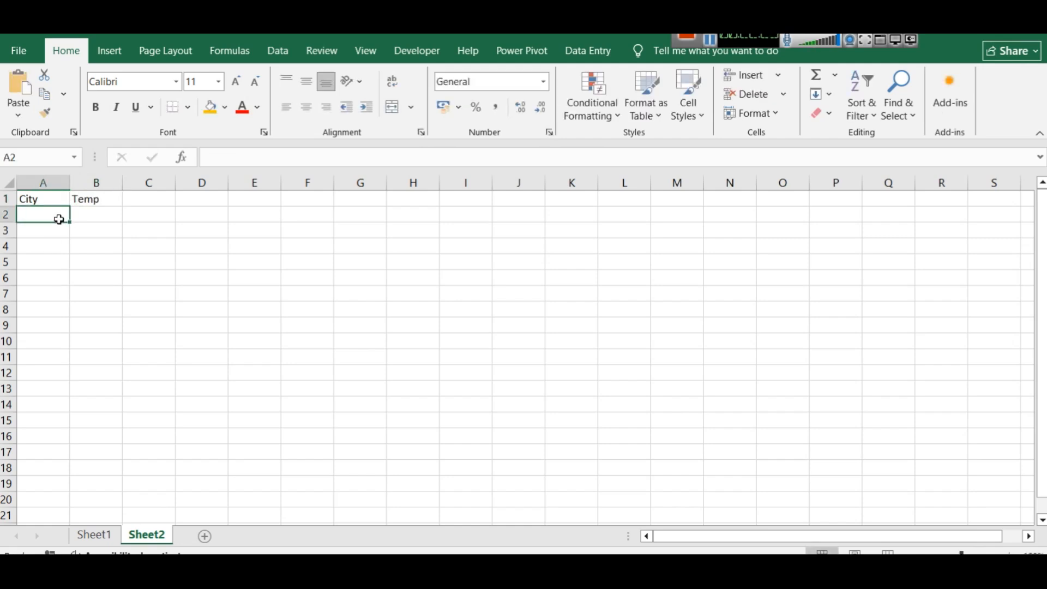
Fill the first City/Temp table with Kanpur 35 in row 2 and Lucknow 36 in row 3.
text(Kanpur)
key(Tab)
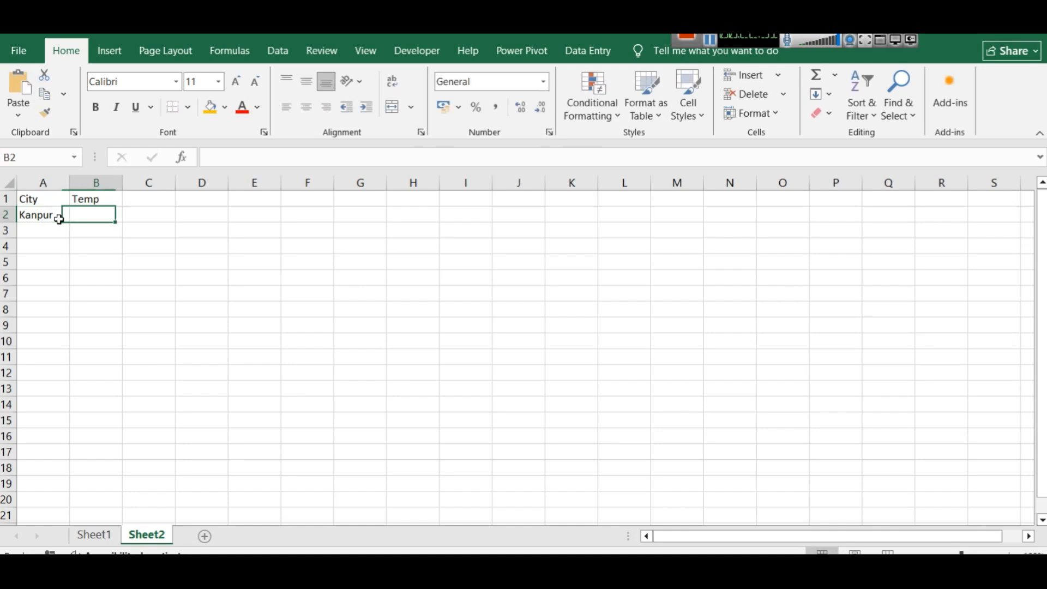
text(35)
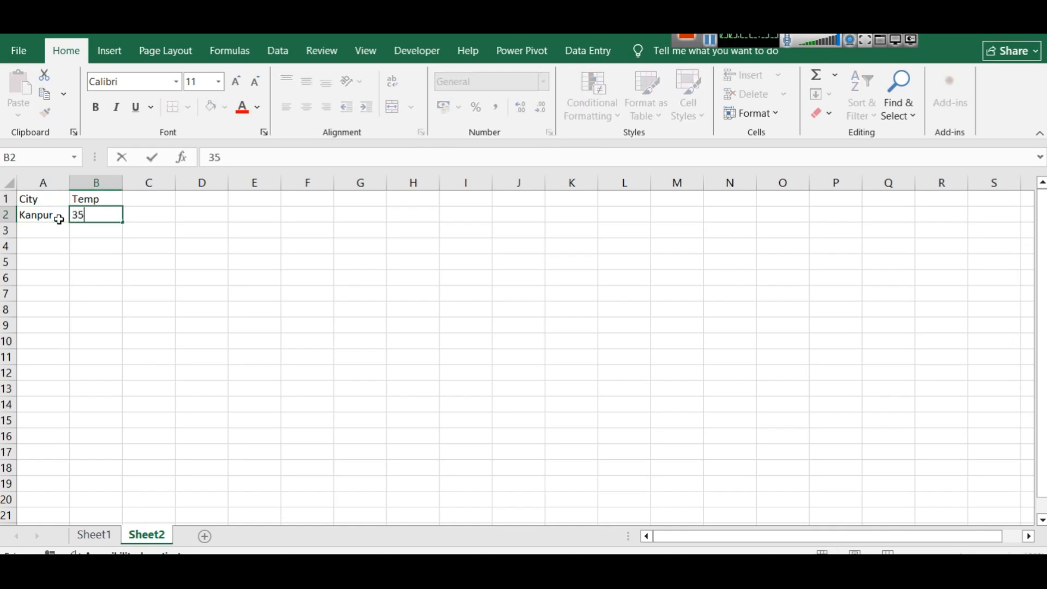
click(47, 233)
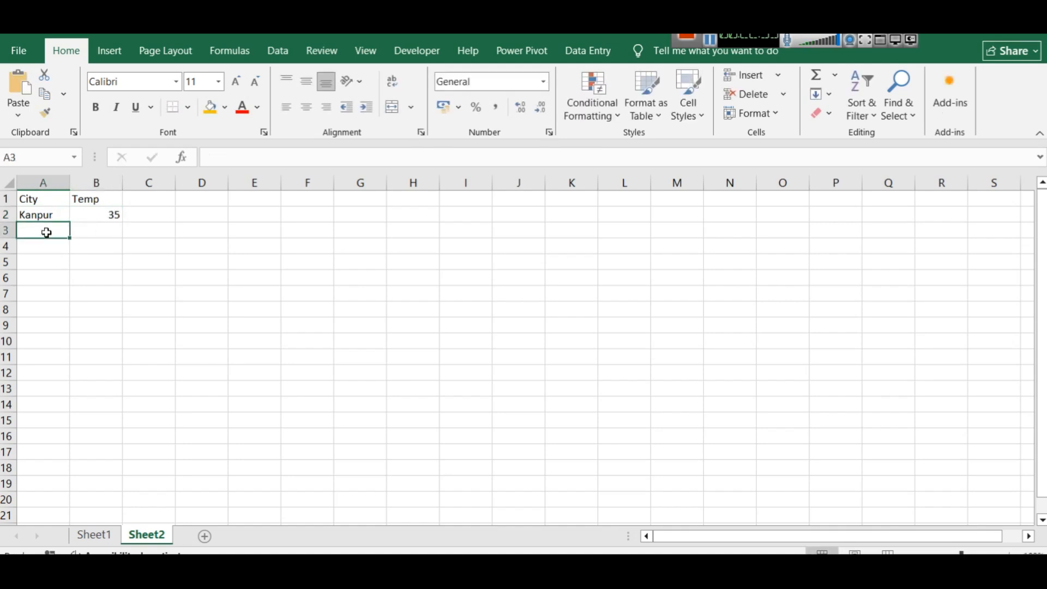
text(Lucknow)
key(Tab)
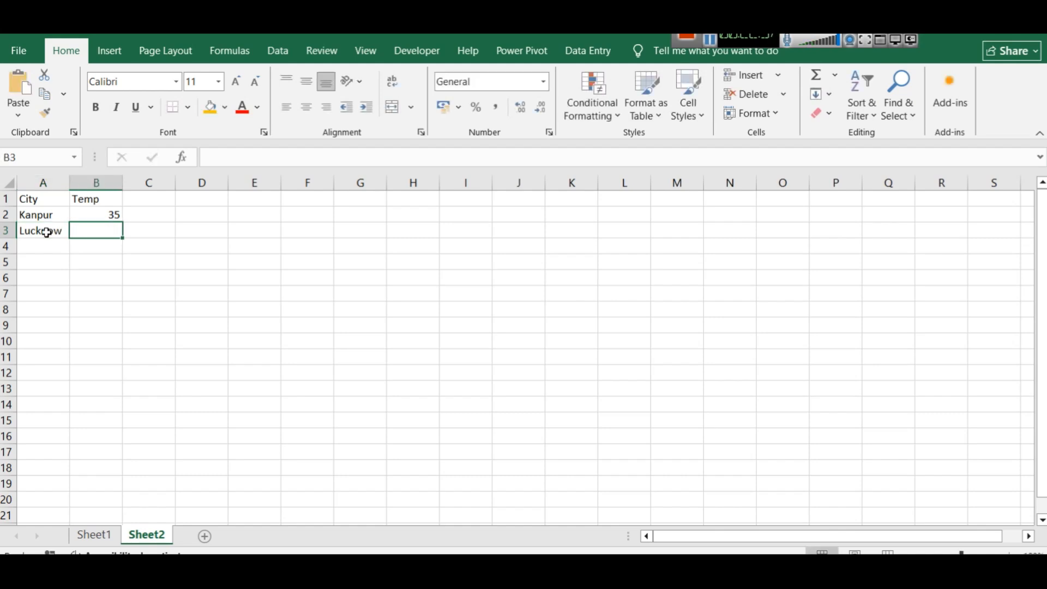
text(36)
click(180, 309)
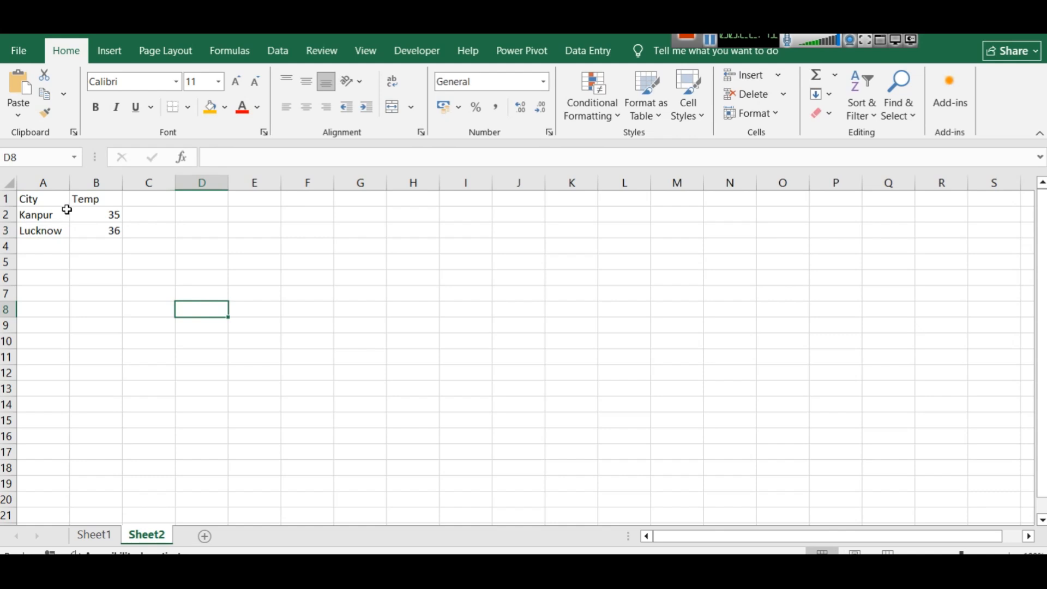
drag(87, 224, 24, 194)
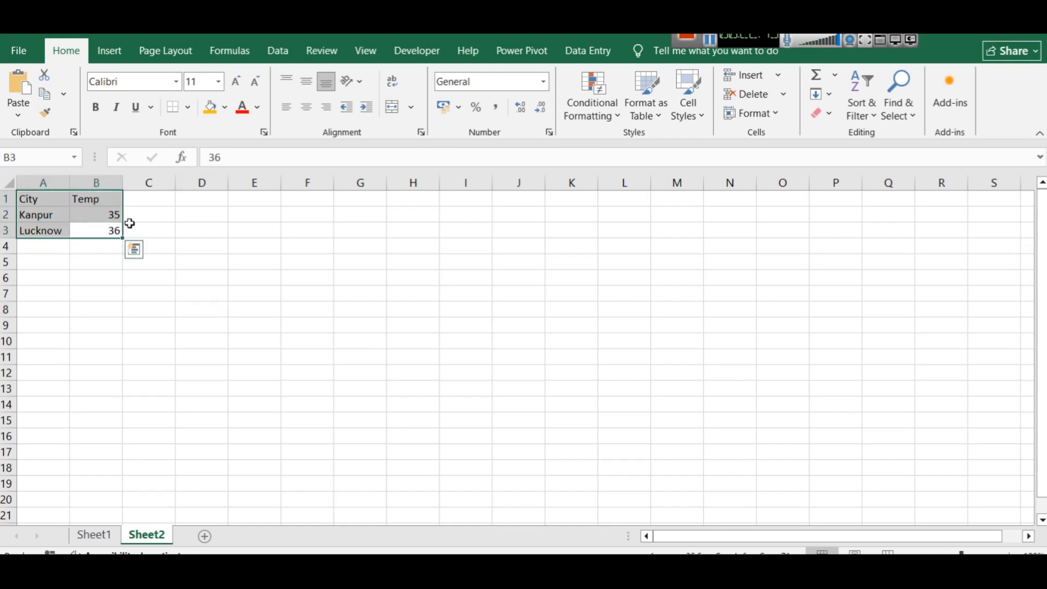
Start a second table beside the first with the headers City and Temp in cells E1 and F1.
click(277, 197)
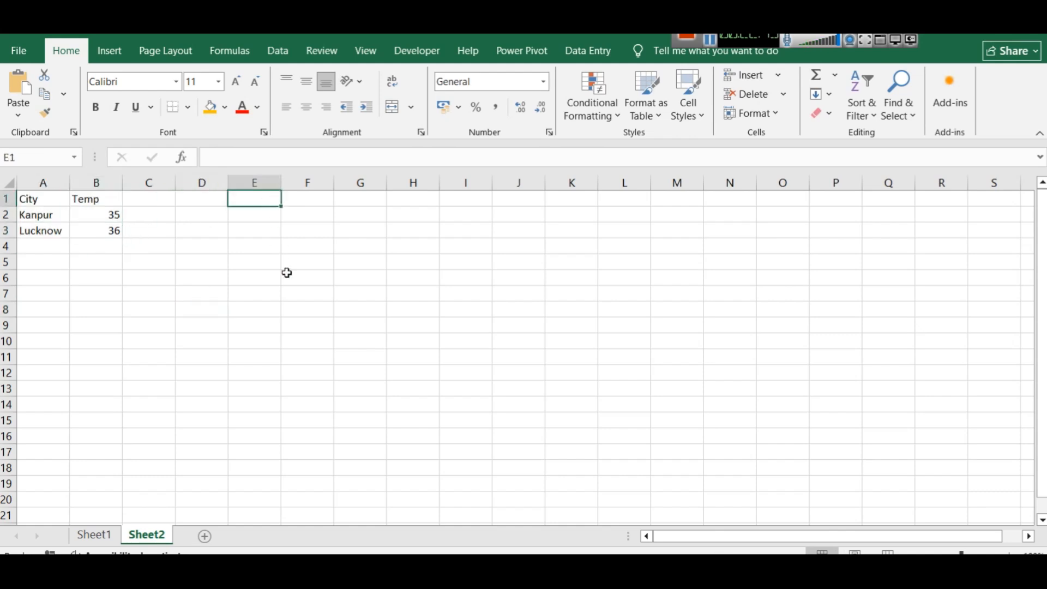
text(C)
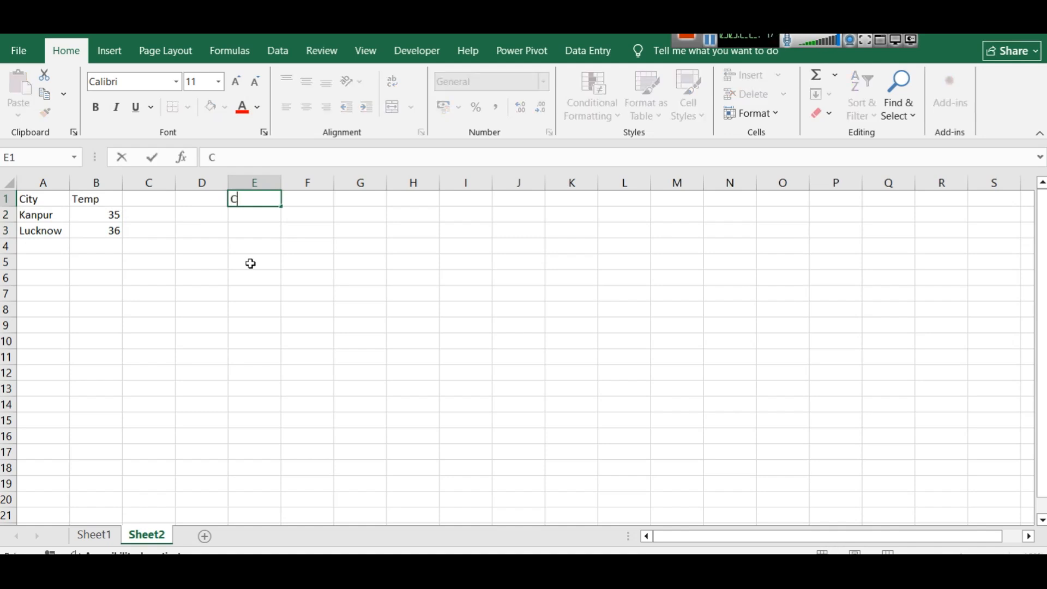
text(ity)
key(Tab)
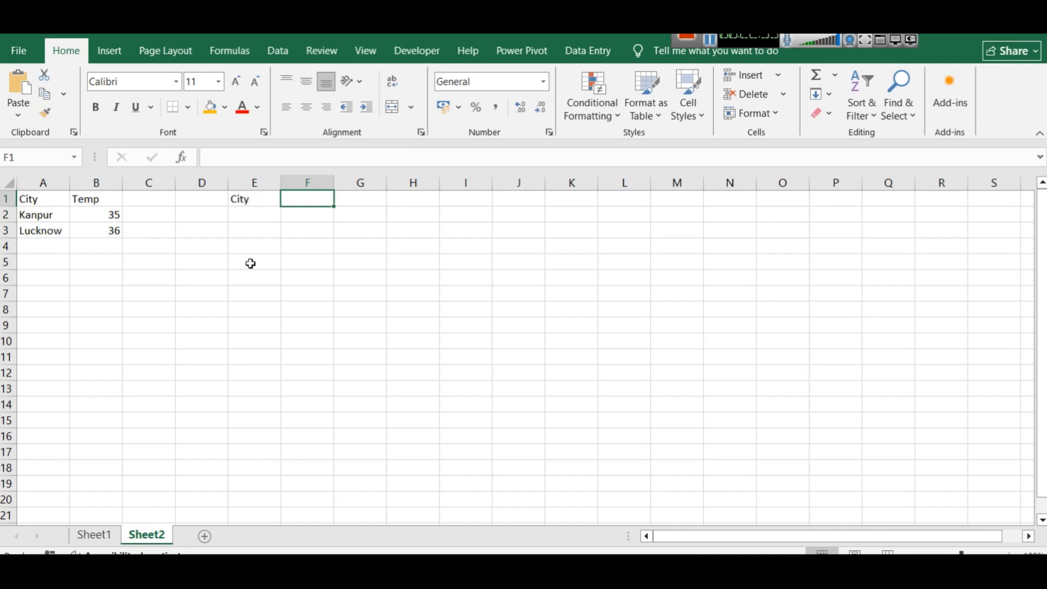
text(Temp)
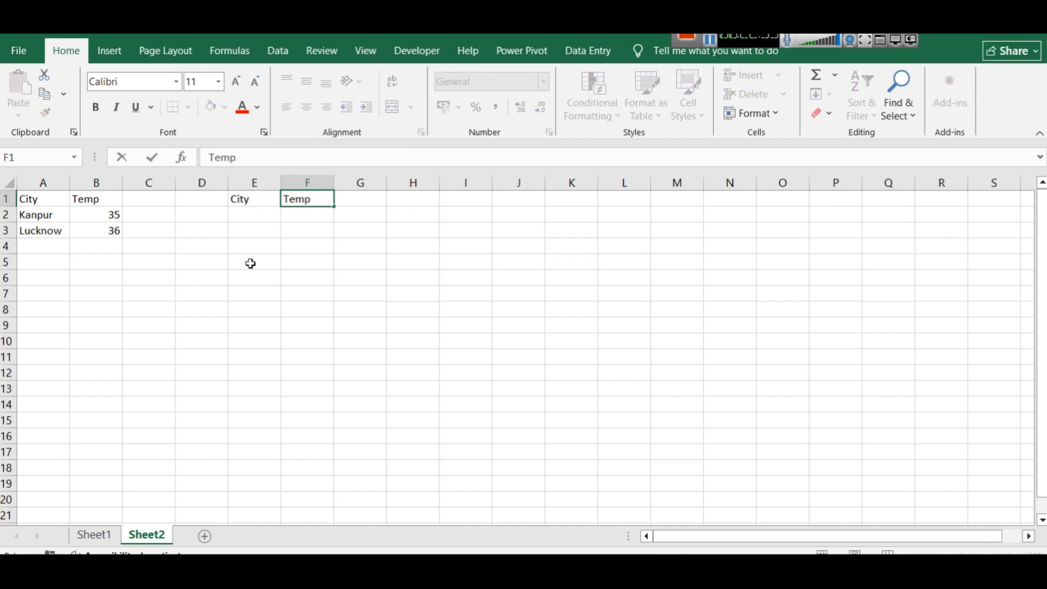
click(251, 263)
Enter Bhopal with temperature 29 in E2:F2 as the second table's first row.
click(254, 217)
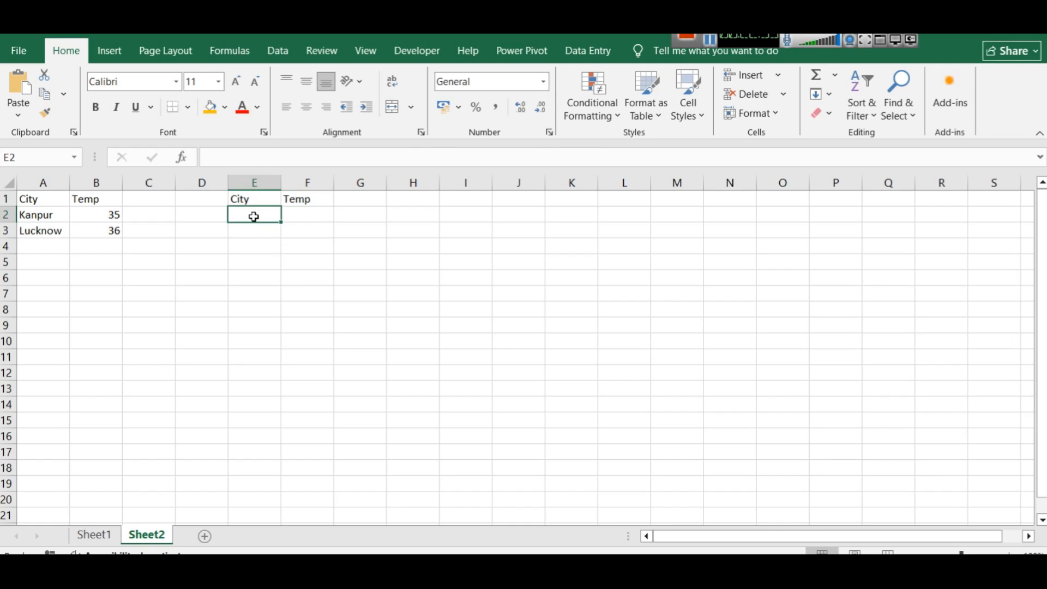
text(Bhopal)
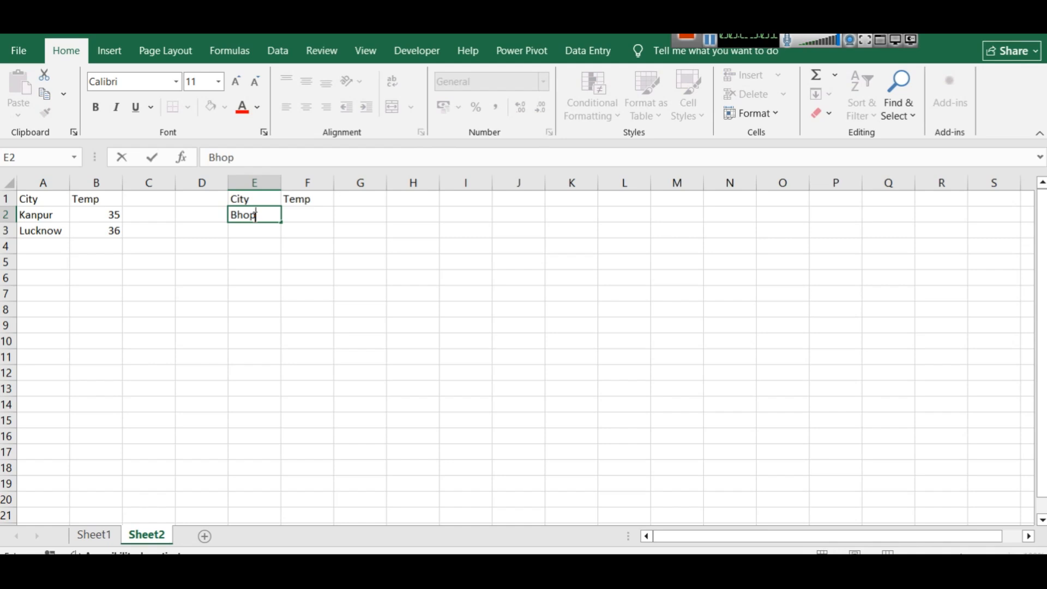
key(Tab)
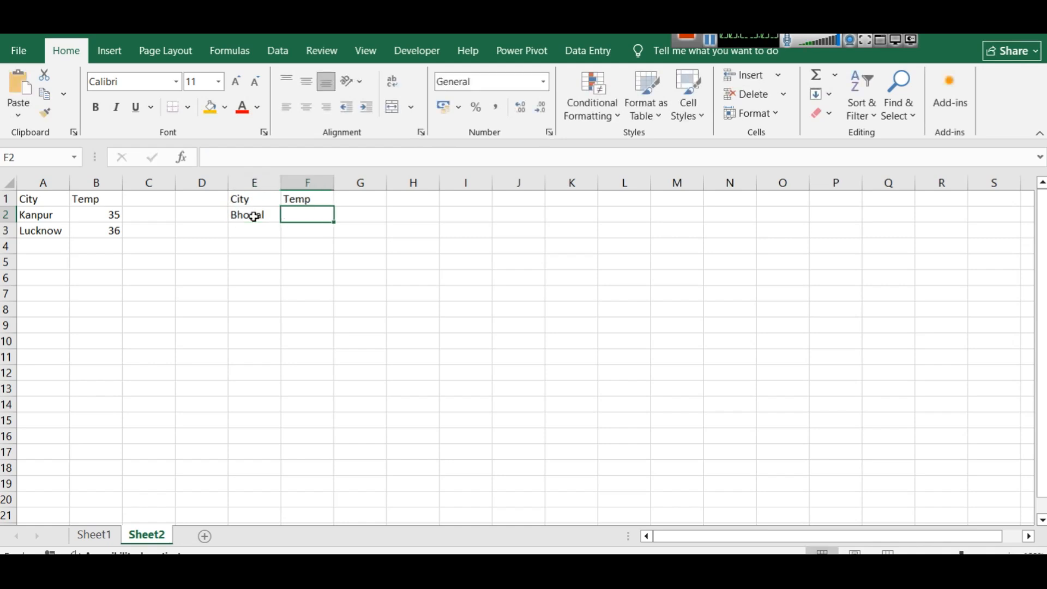
text(29)
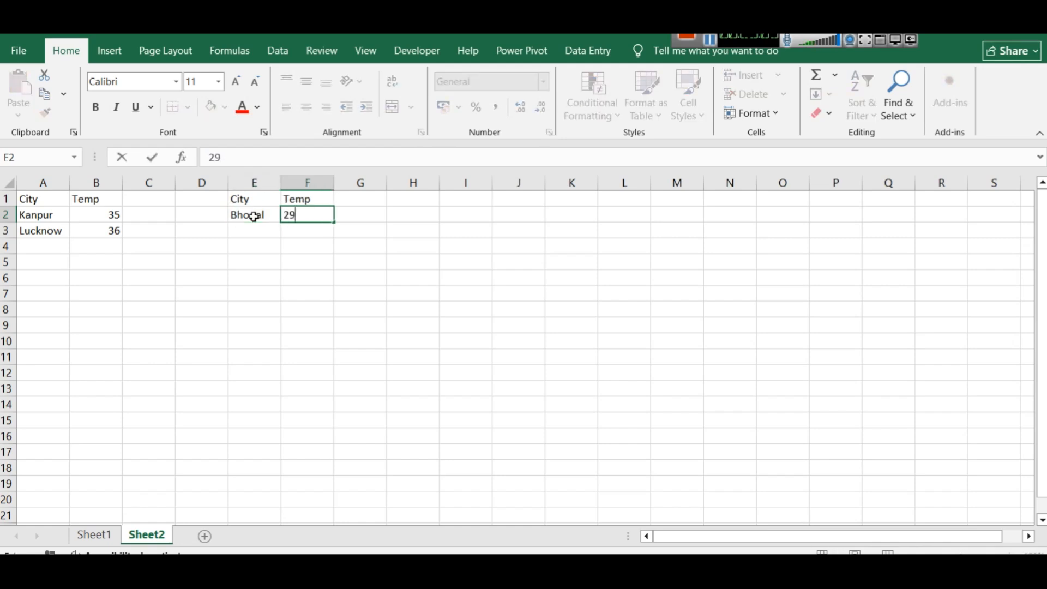
click(251, 235)
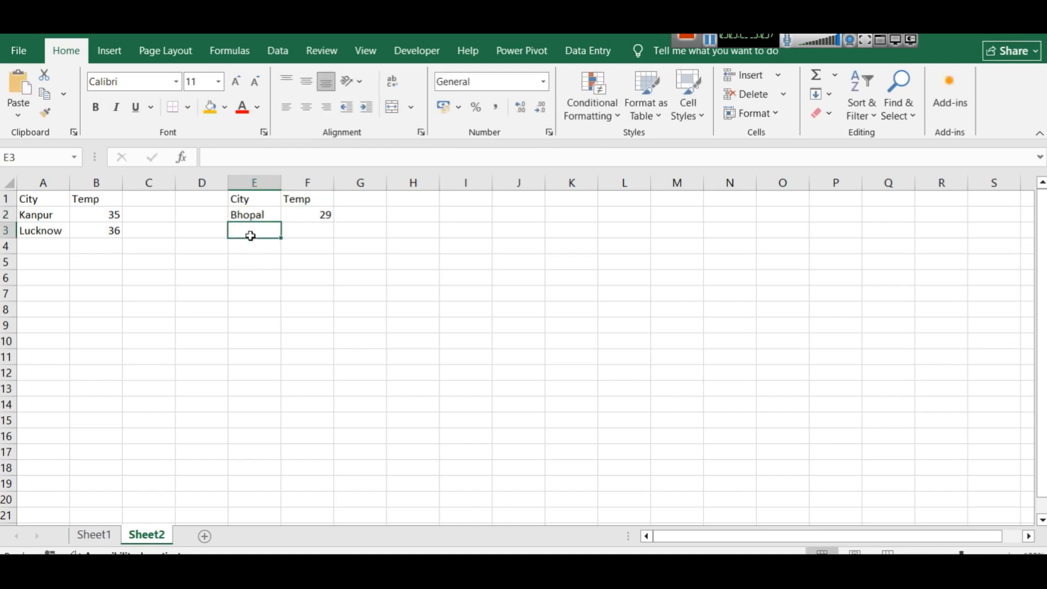
Add Jabalpur with a temperature of 31 to the second City/Temp list, in E3 and F3.
text(Jabal)
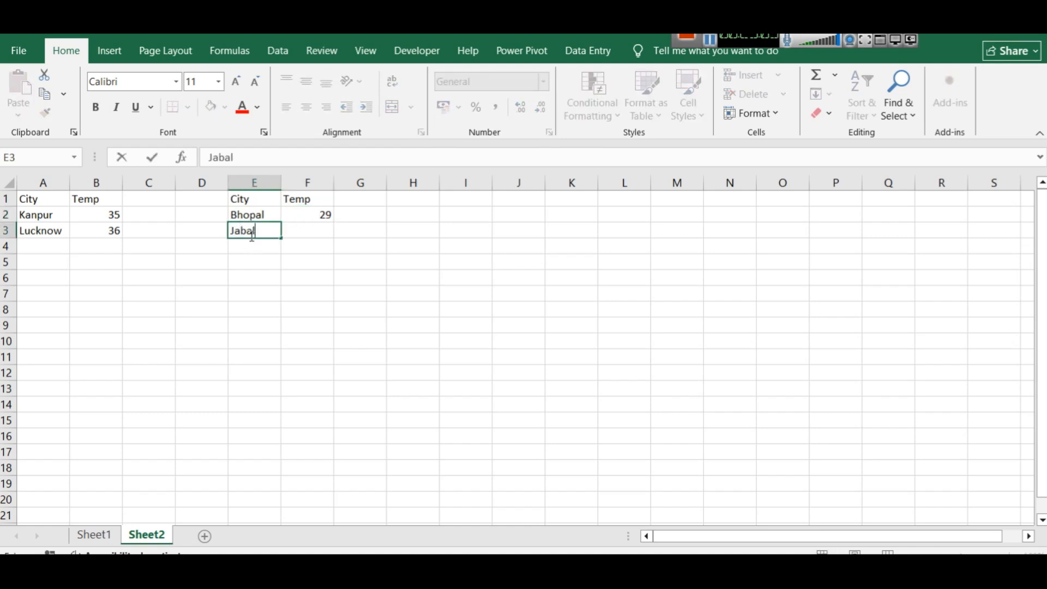
text(pur)
key(Tab)
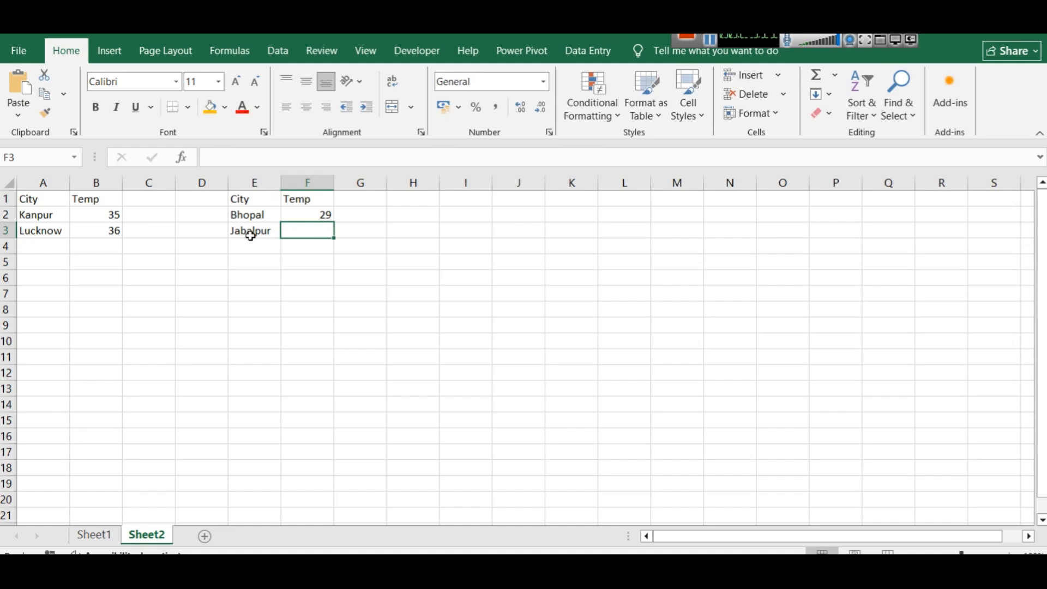
text(31)
click(324, 307)
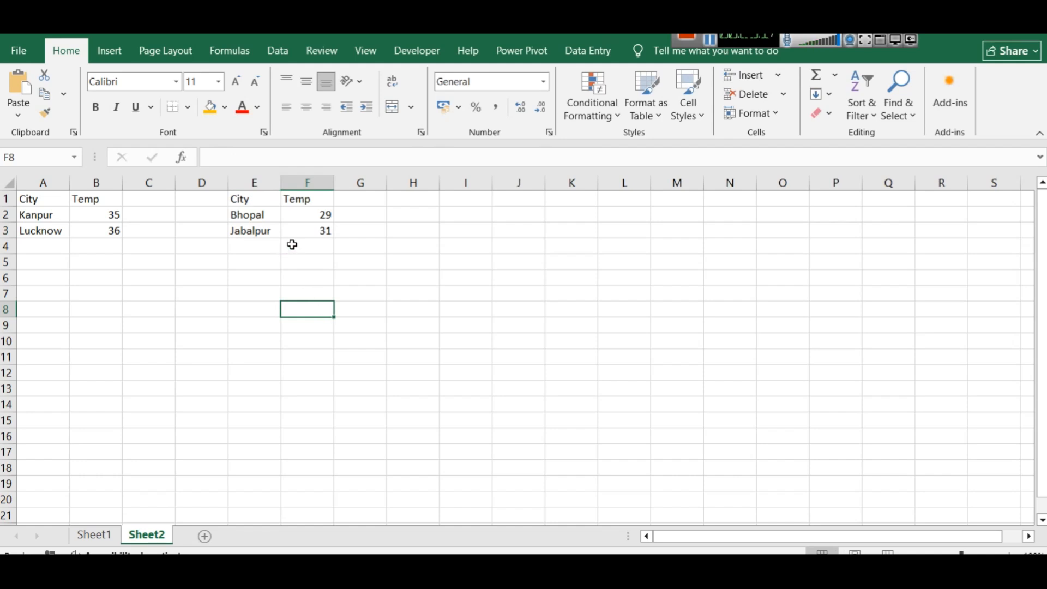
Convert the two City/Temp ranges, A1:B3 and E1:F3, into separate tables with headers.
drag(107, 229, 45, 201)
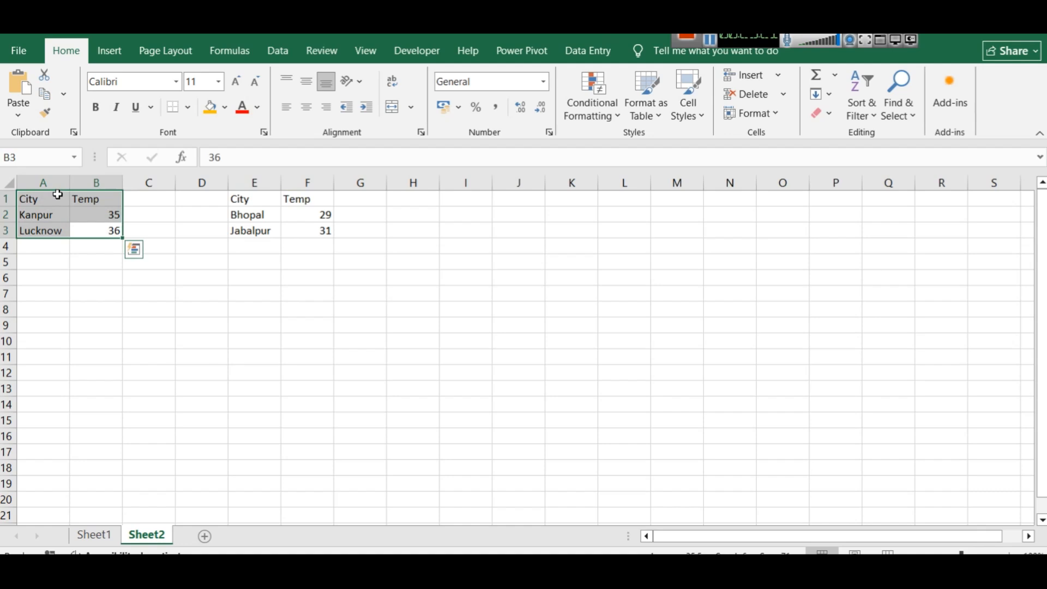
key(ctrl+t)
click(389, 325)
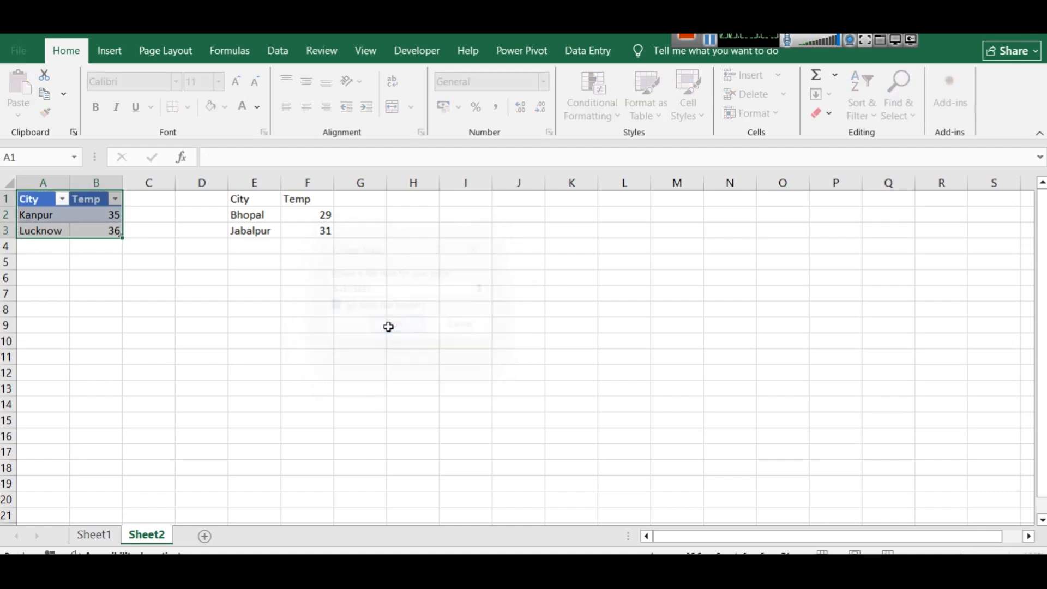
click(266, 306)
drag(322, 231, 250, 205)
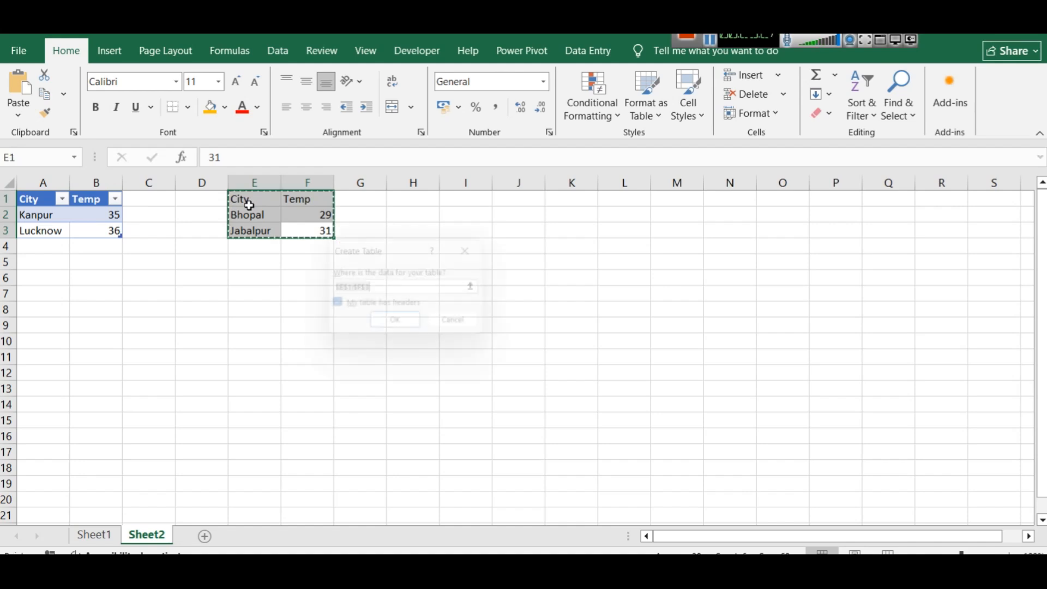
key(ctrl+t)
click(406, 327)
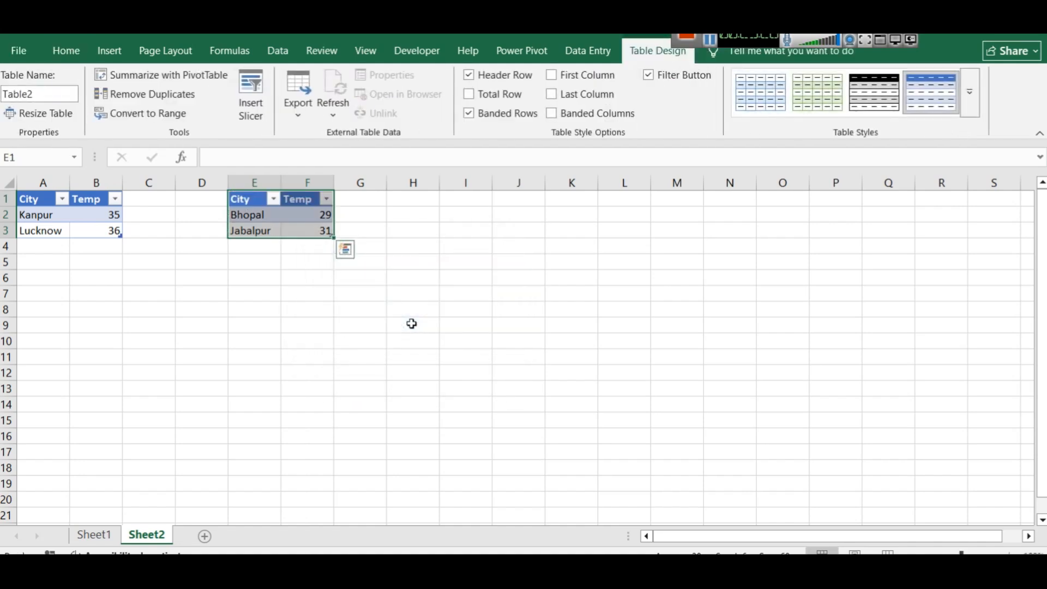
click(555, 305)
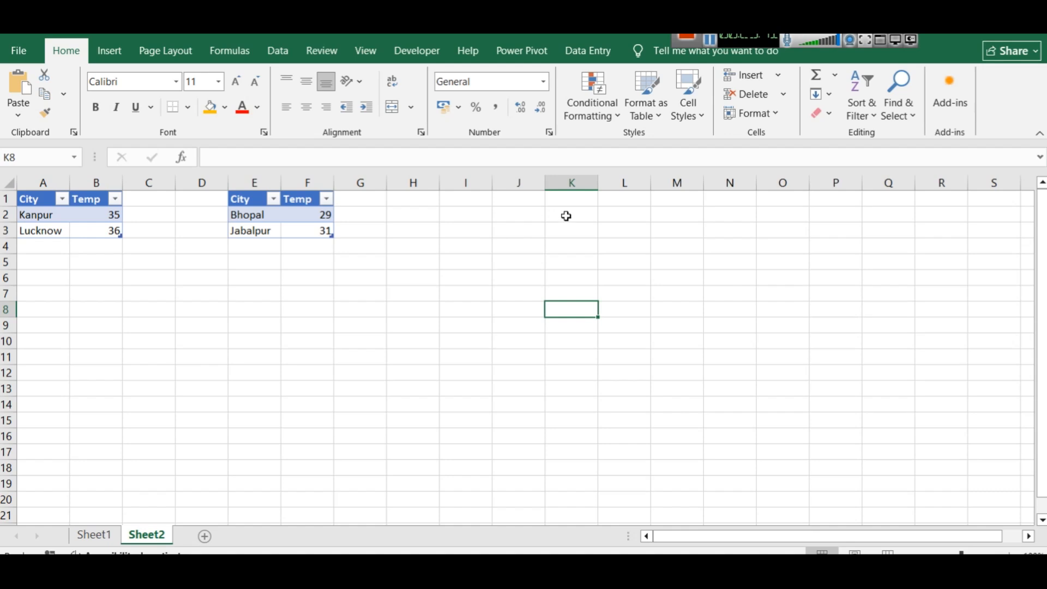
Enter the headers City and Temp in K1 and L1 for a combined list.
click(567, 184)
click(569, 198)
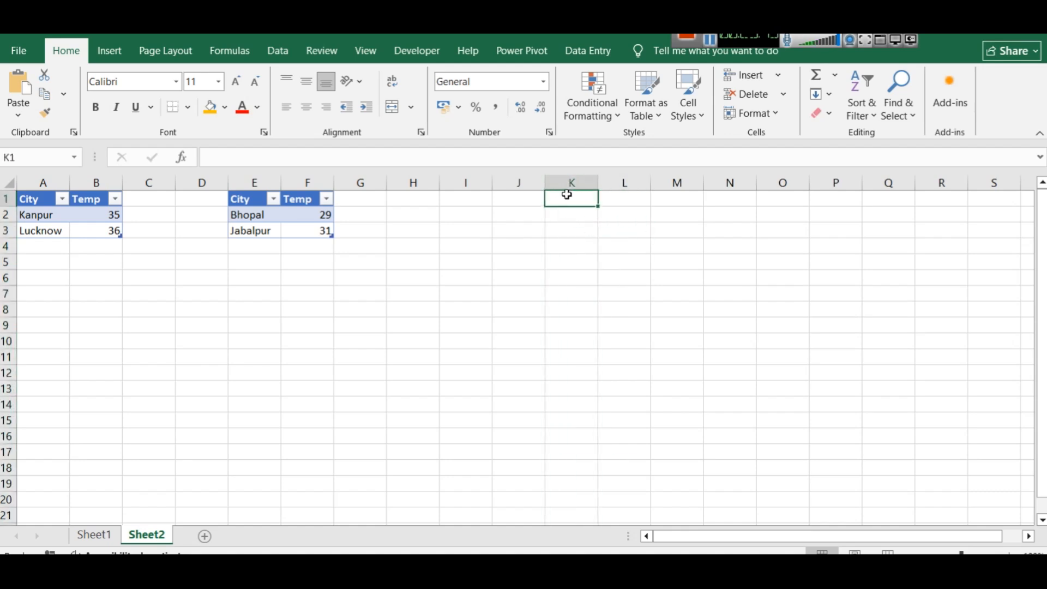
text(City)
key(Tab)
text(Temp)
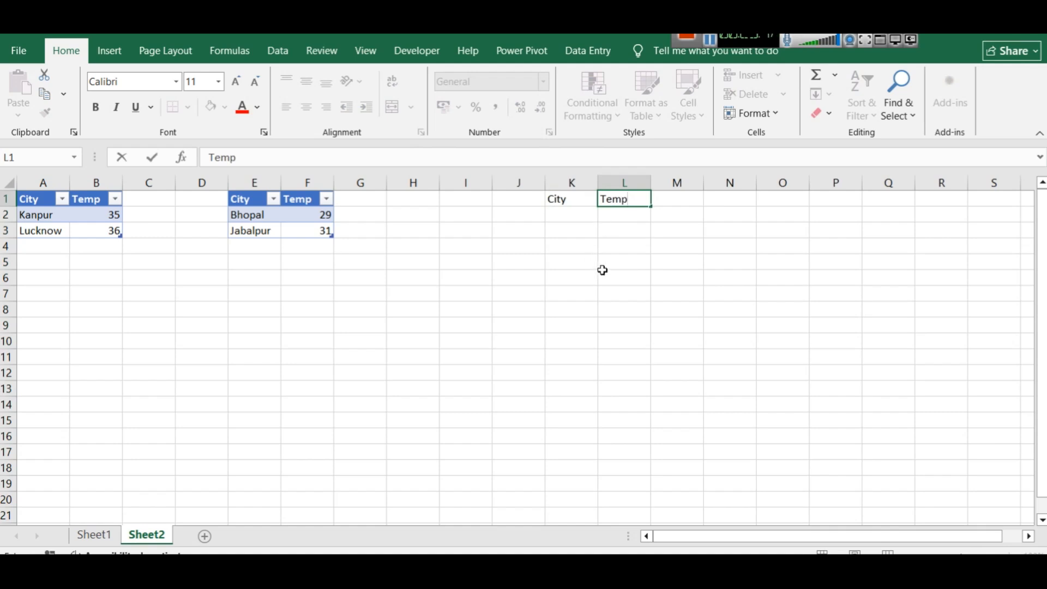
click(601, 273)
click(845, 36)
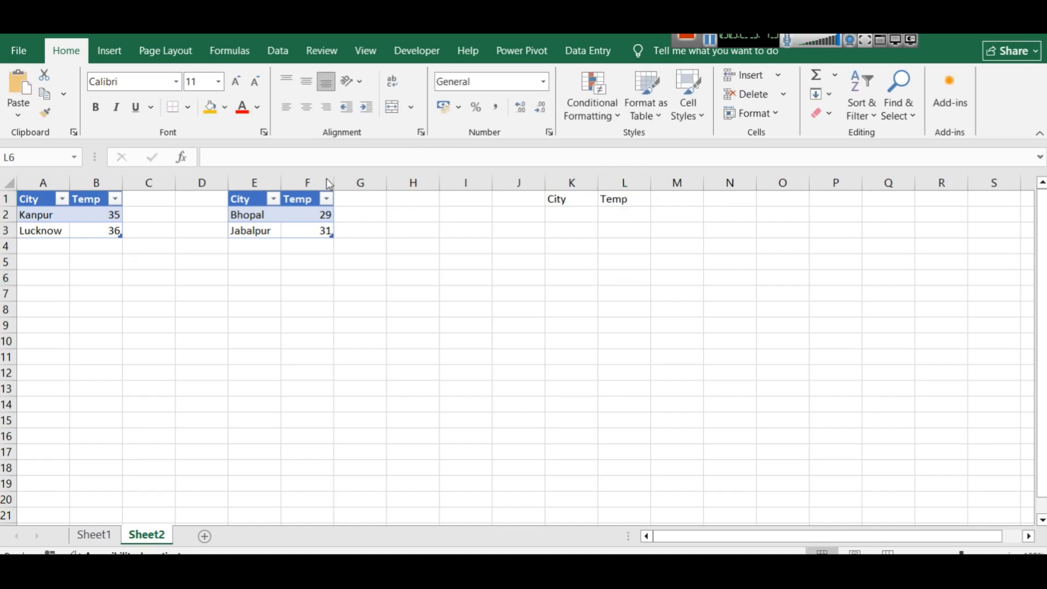
Copy the data rows of both tables beneath the K1:L1 headers, stacked into one list.
drag(42, 218, 106, 229)
key(ctrl+c)
click(561, 217)
key(ctrl+v)
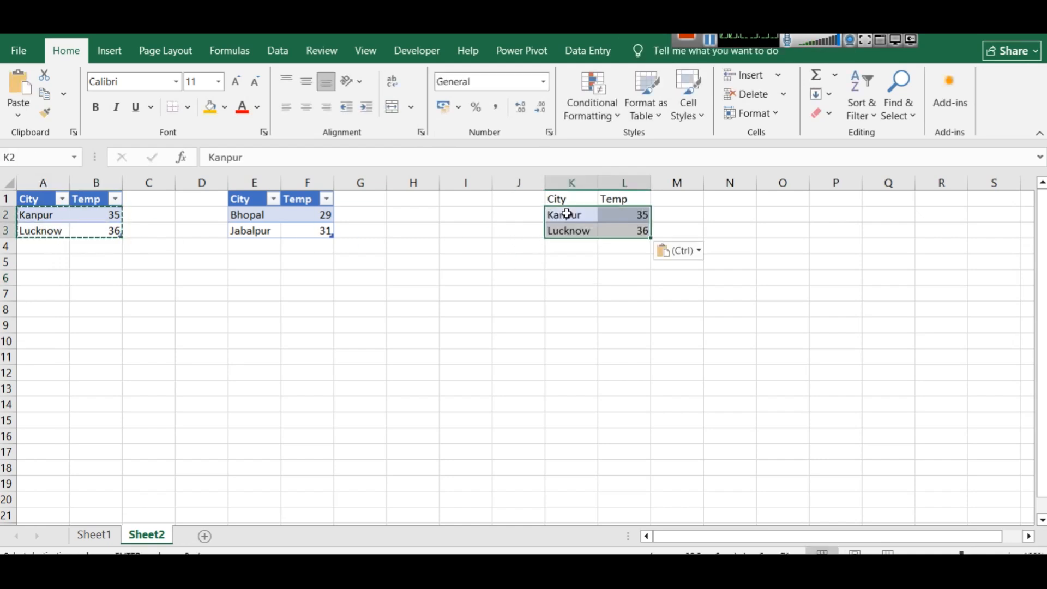
drag(304, 232, 268, 218)
key(ctrl+c)
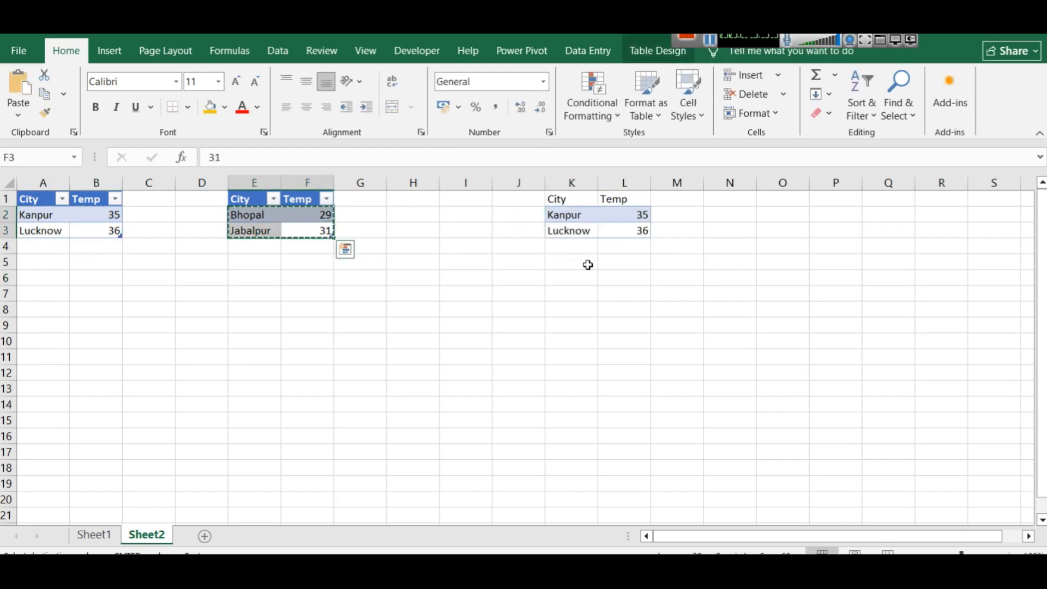
click(556, 245)
key(ctrl+v)
click(622, 325)
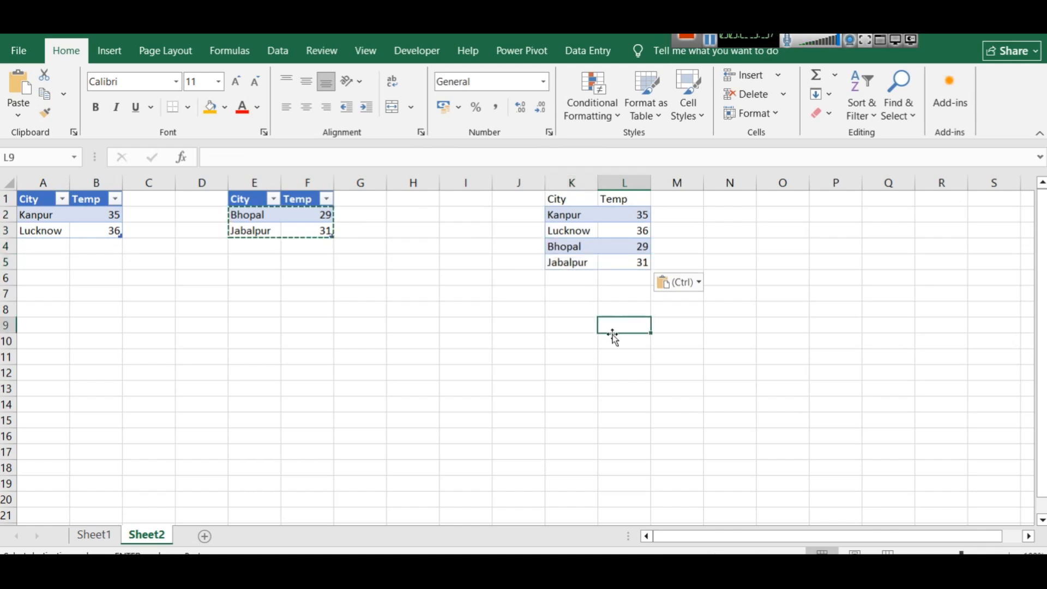
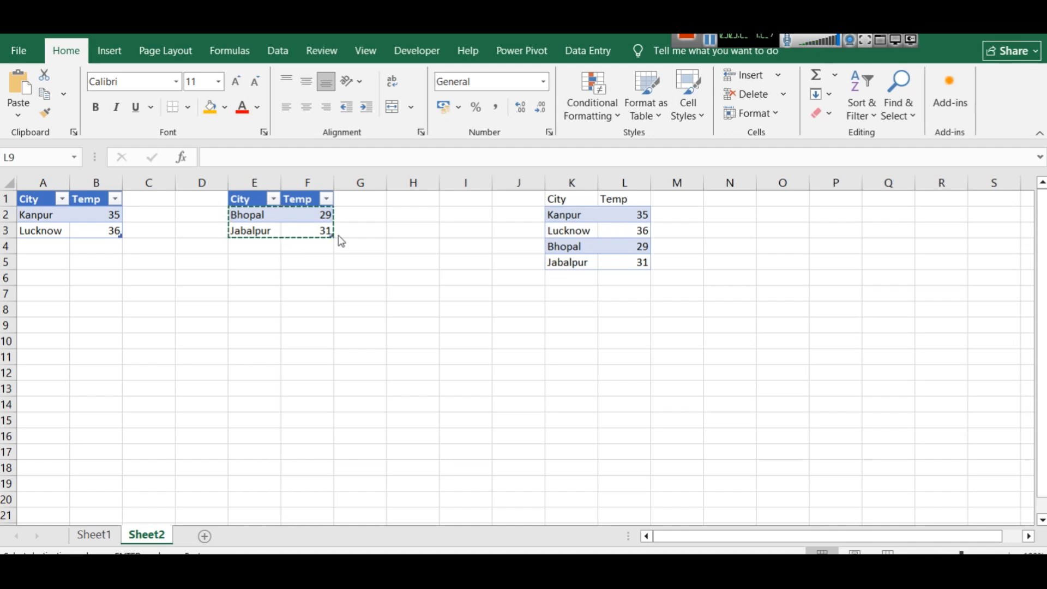
click(666, 199)
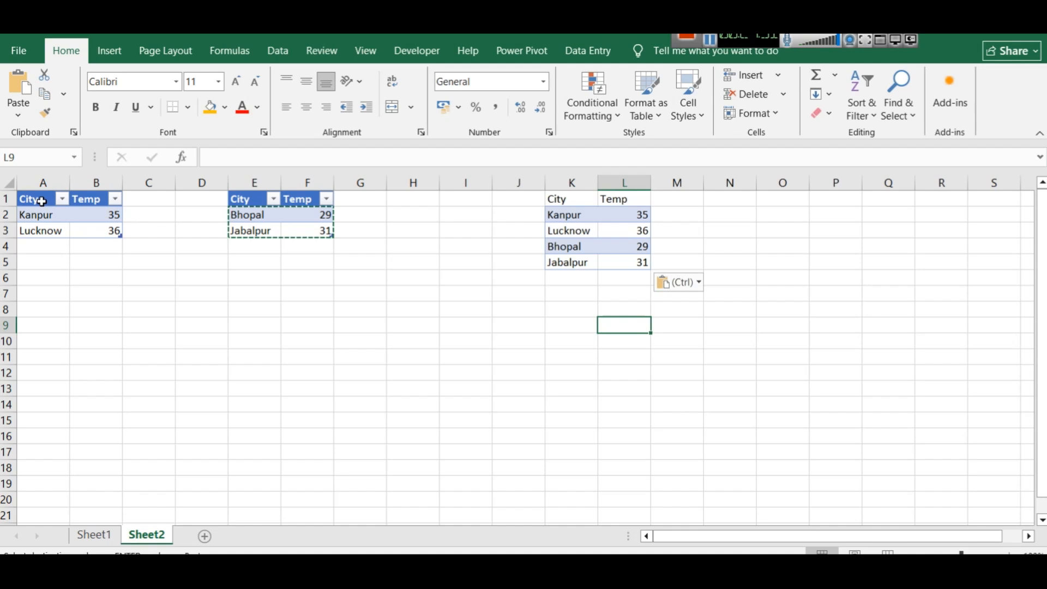
drag(89, 232, 32, 203)
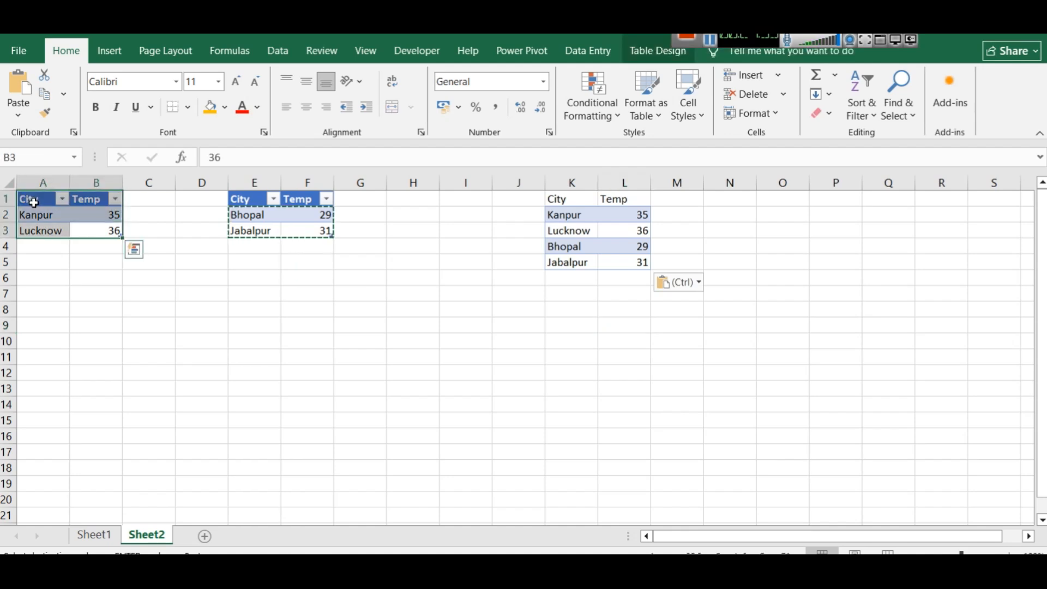
click(301, 229)
key(Escape)
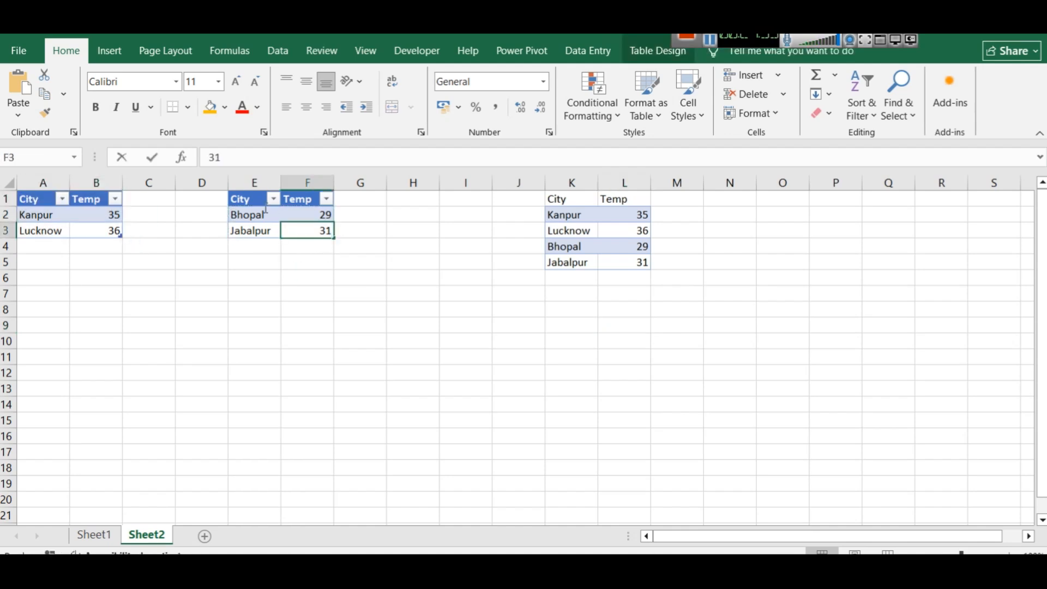
drag(254, 200, 296, 224)
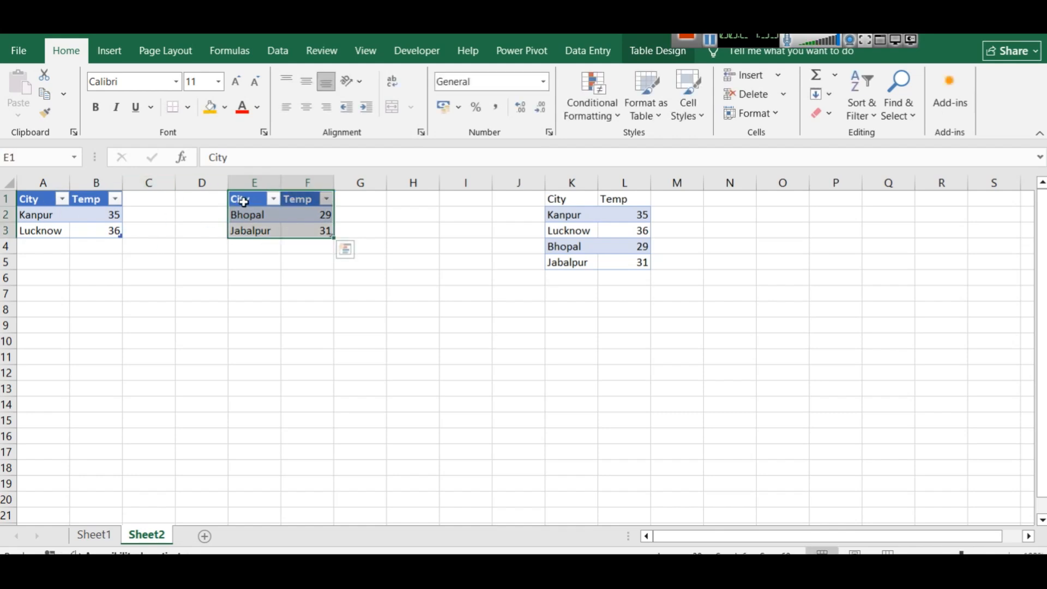
Add a State column in M to the combined list, with UP for Kanpur and Lucknow and MP for Bhopal and Jabalpur.
click(679, 204)
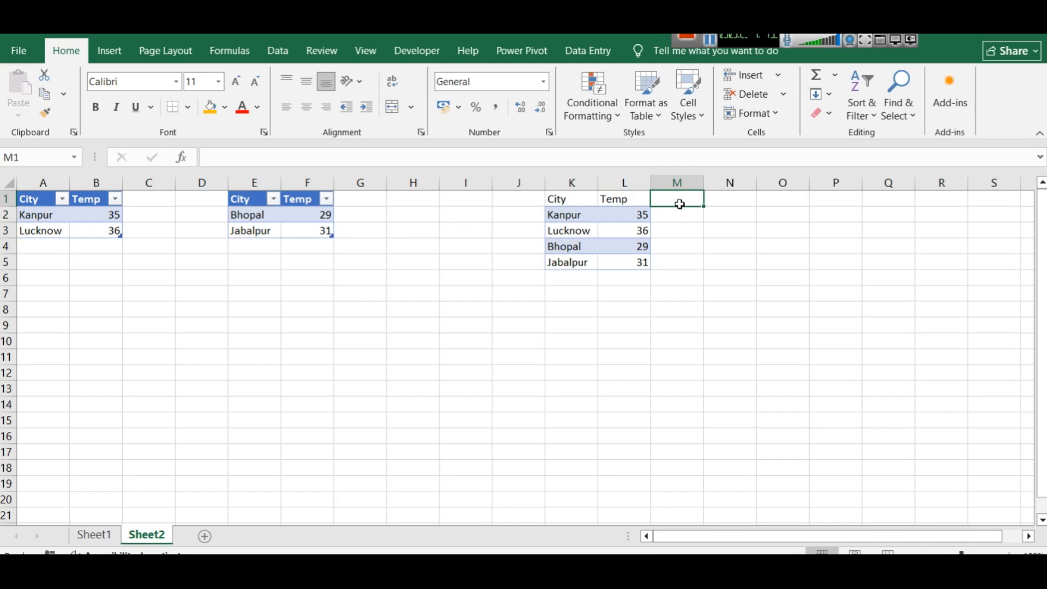
text(State)
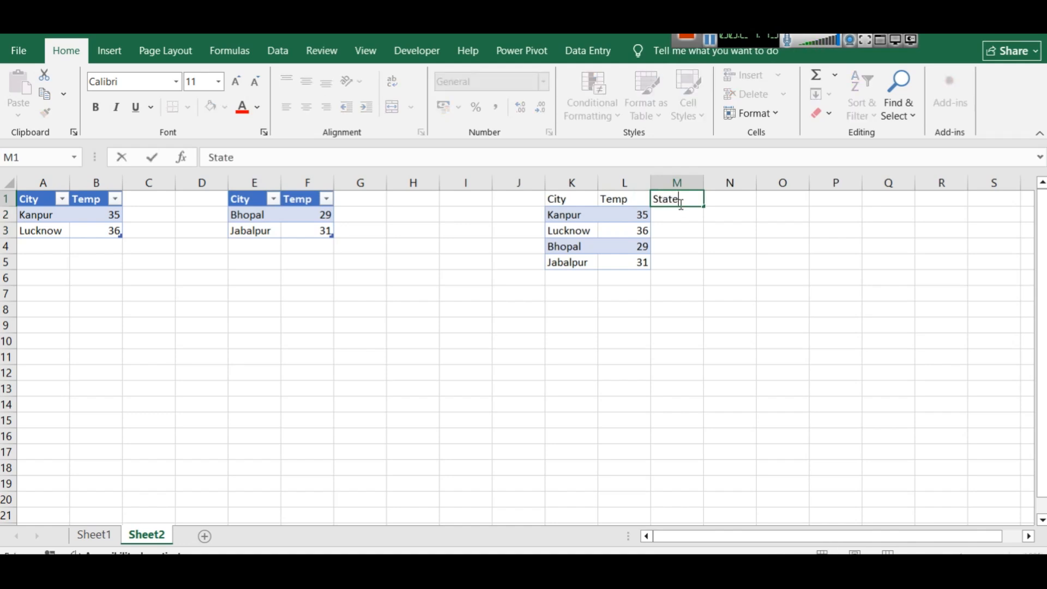
click(683, 261)
click(668, 217)
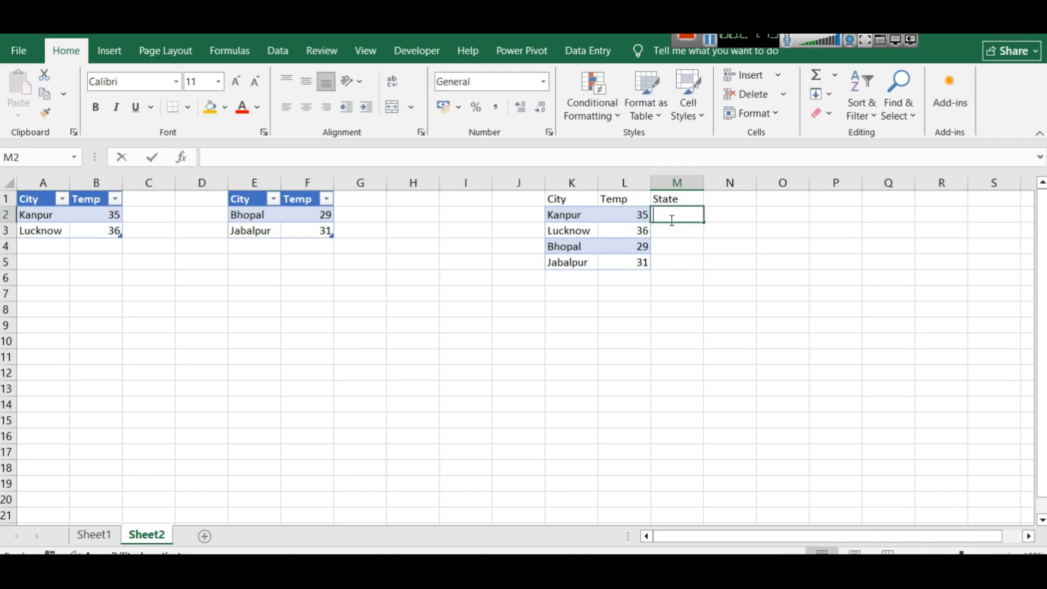
text(UP)
click(677, 232)
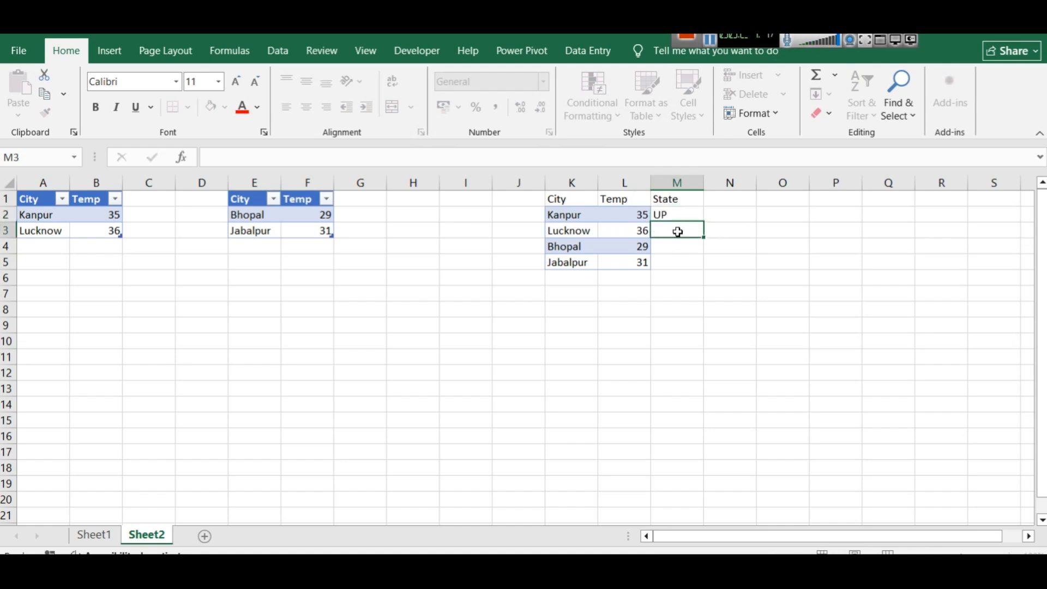
text(UP)
click(669, 248)
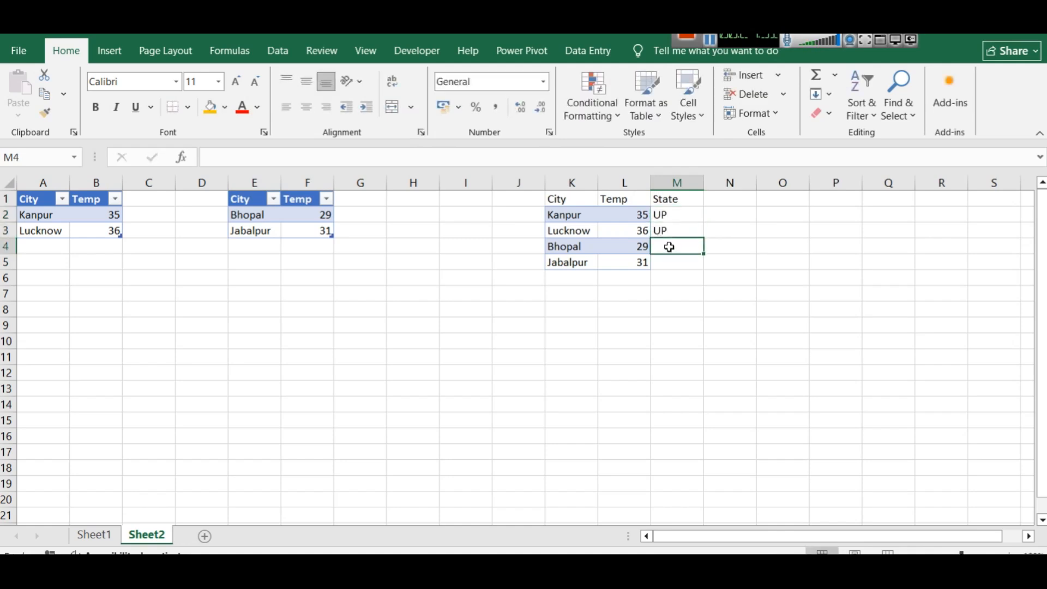
text(MP)
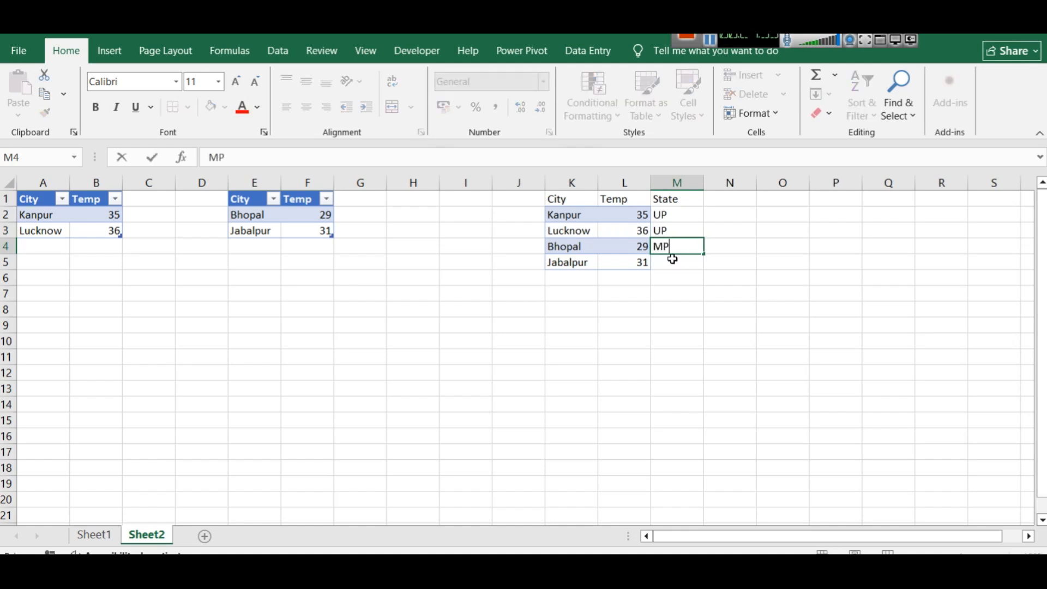
click(672, 259)
text(MP)
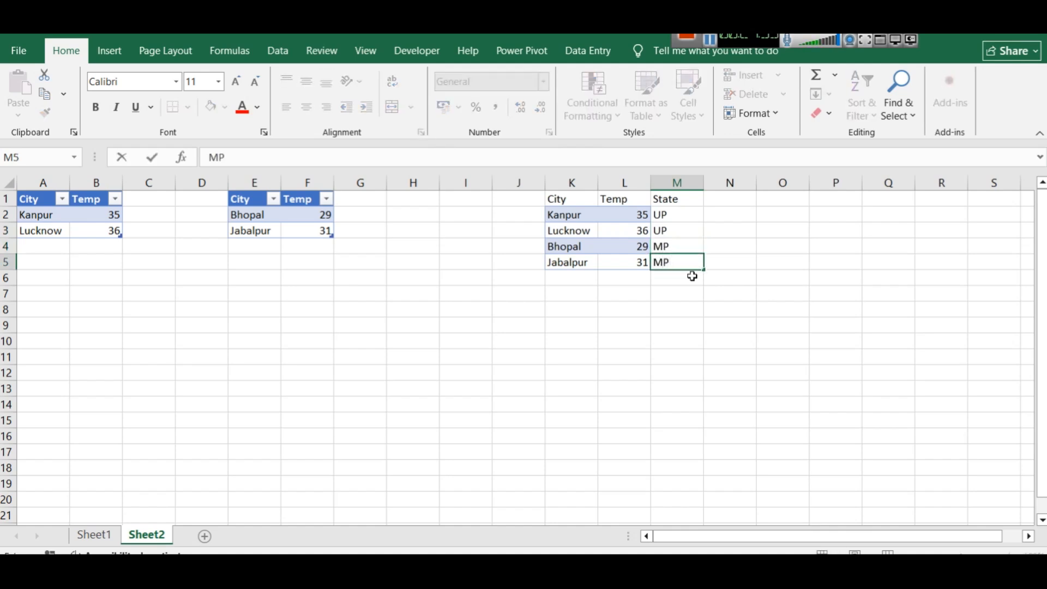
click(726, 325)
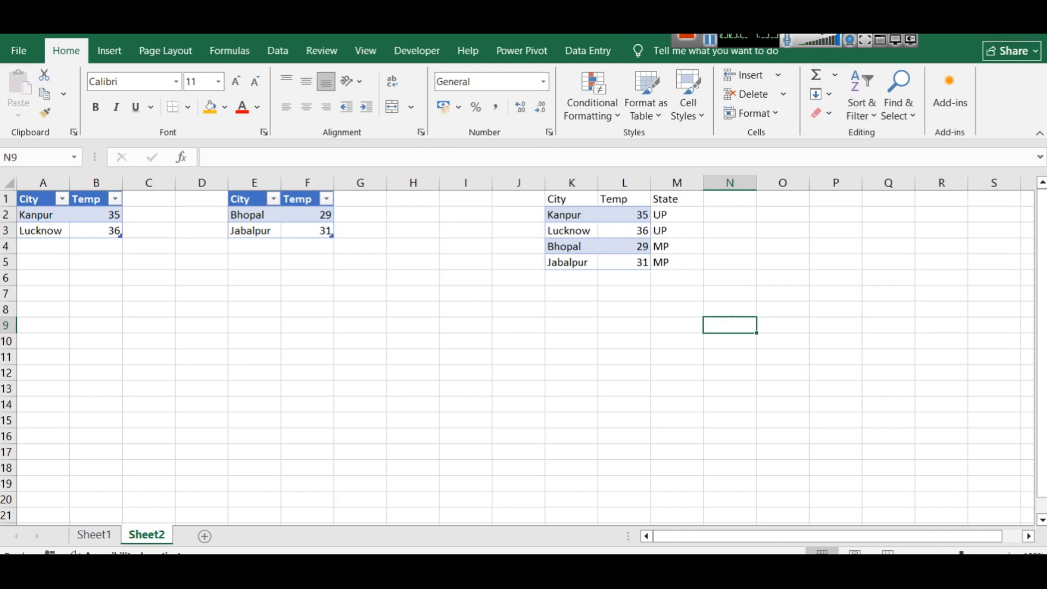
click(812, 30)
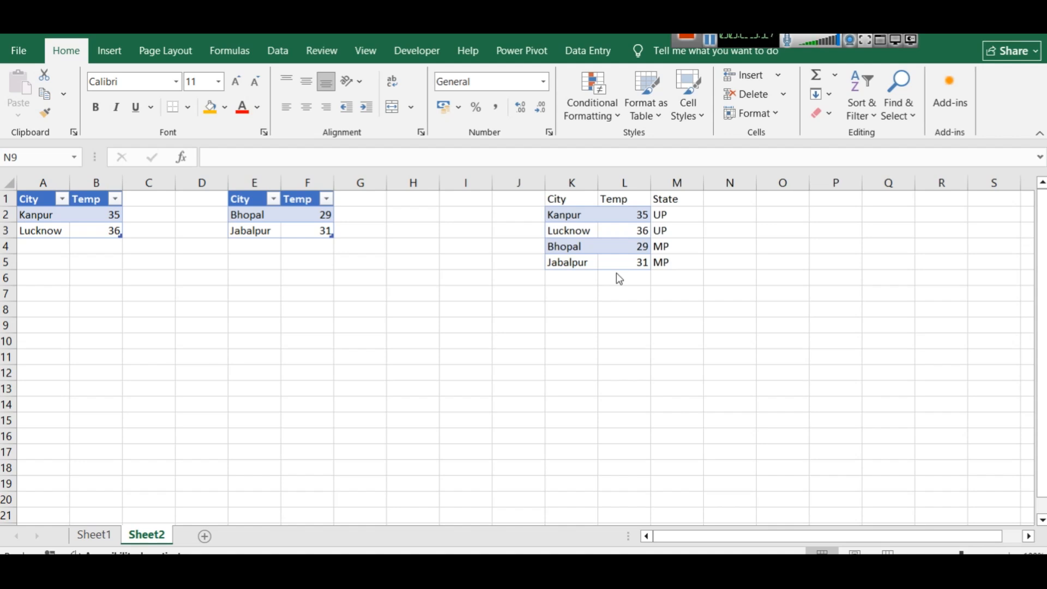
Insert a new table column to the left of City in the first table.
click(134, 203)
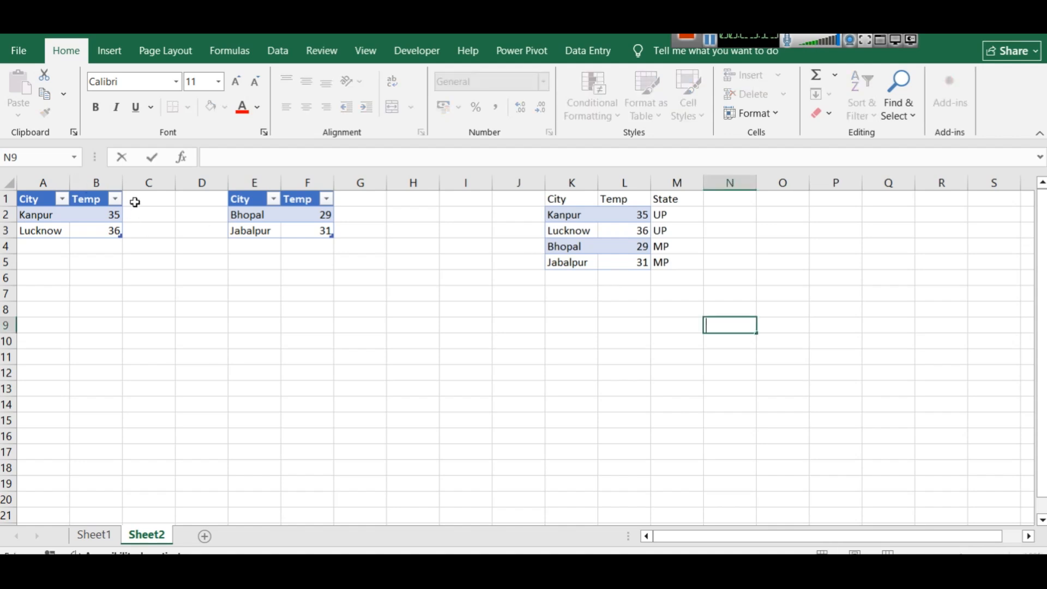
click(48, 198)
drag(51, 240, 42, 201)
right_click(43, 207)
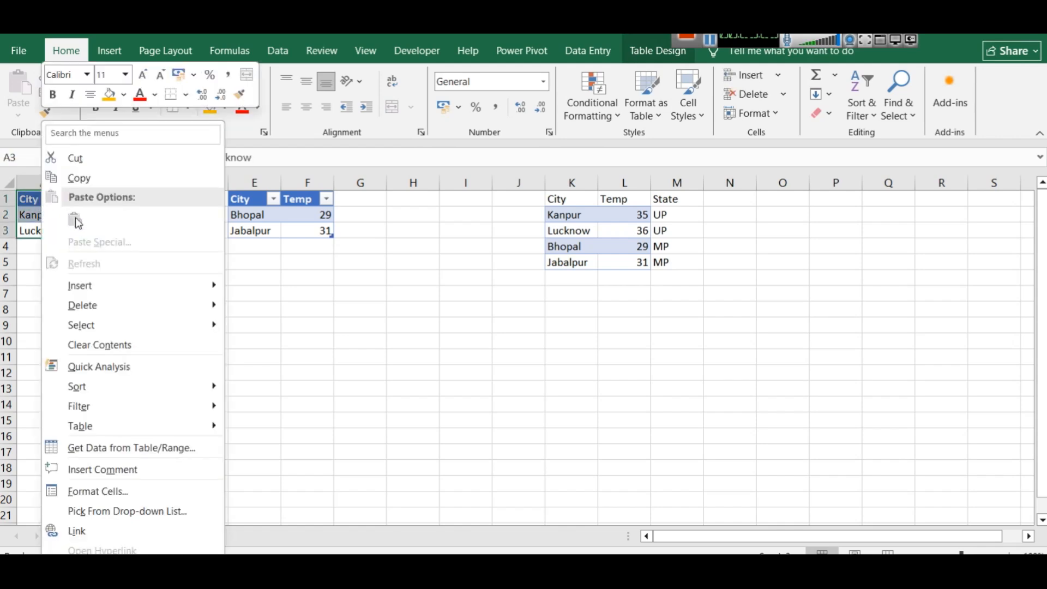
mouse_move(104, 284)
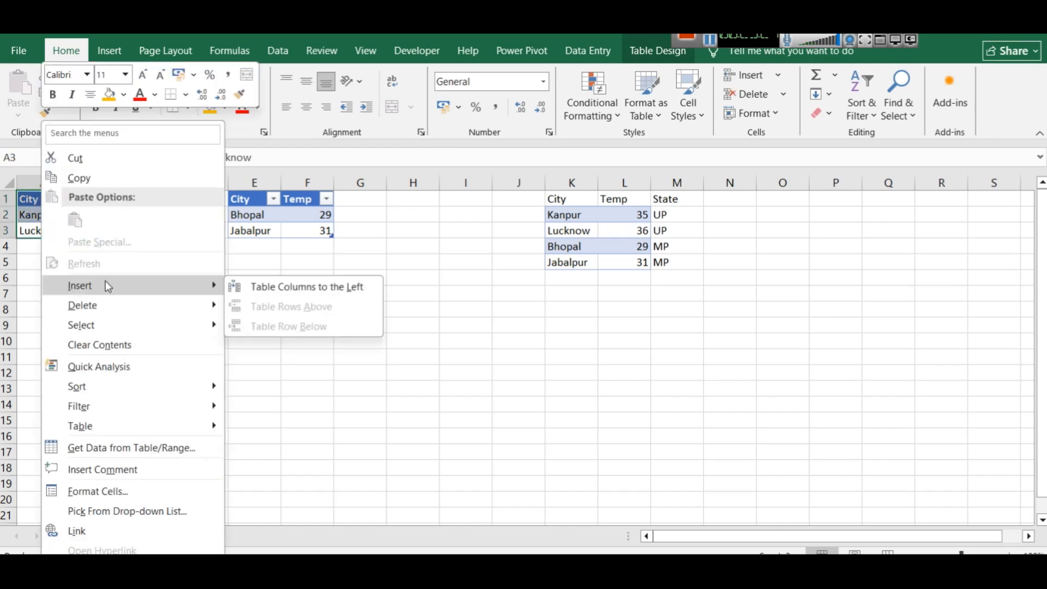
click(259, 295)
Rename the first table's new column header in A1 to Day.
click(41, 197)
double_click(42, 197)
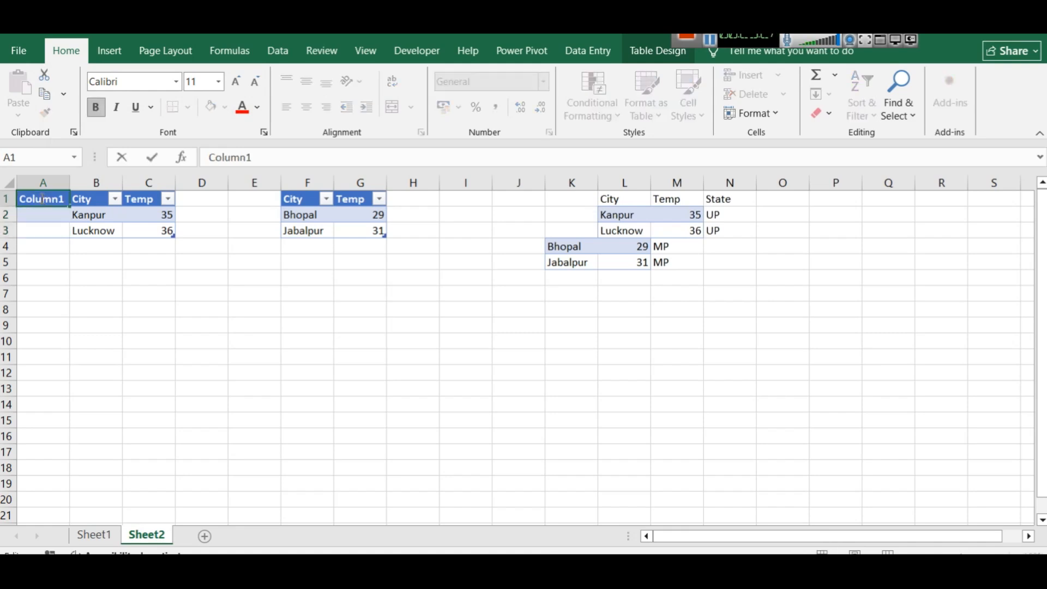
double_click(42, 198)
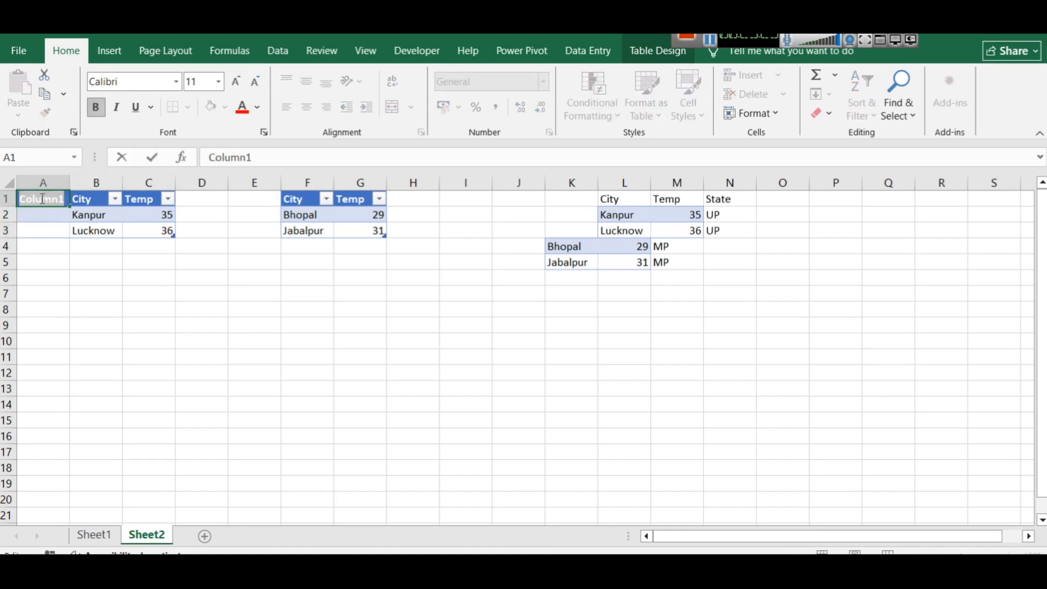
text(Day)
click(48, 228)
Enter the date 01-01-2025 in A2 of the Day column and fill it down to A3.
click(48, 213)
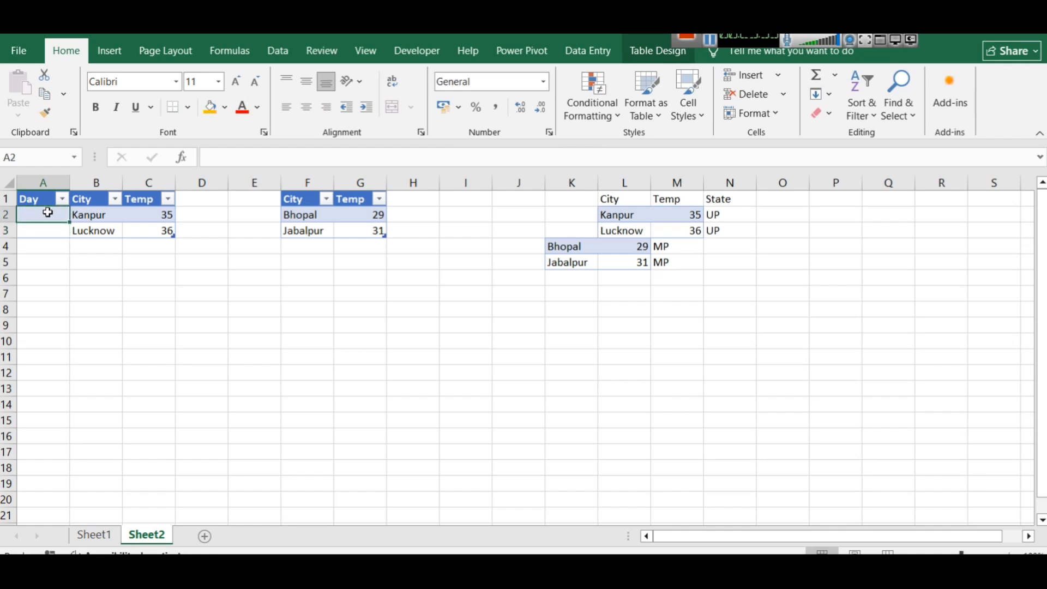
text(01-01-)
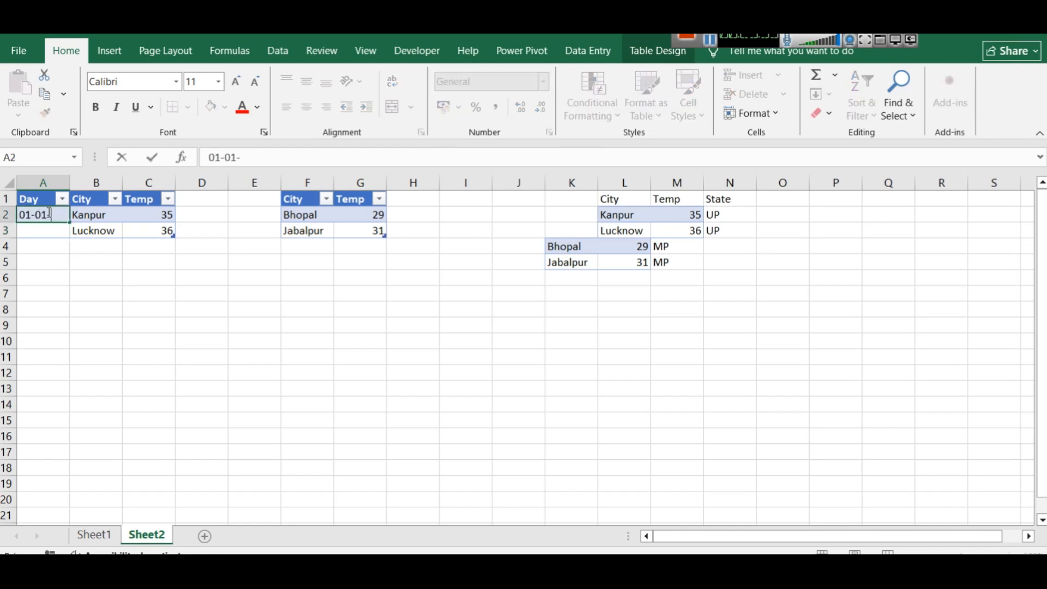
text(2025)
key(Return)
click(46, 214)
drag(69, 222, 68, 235)
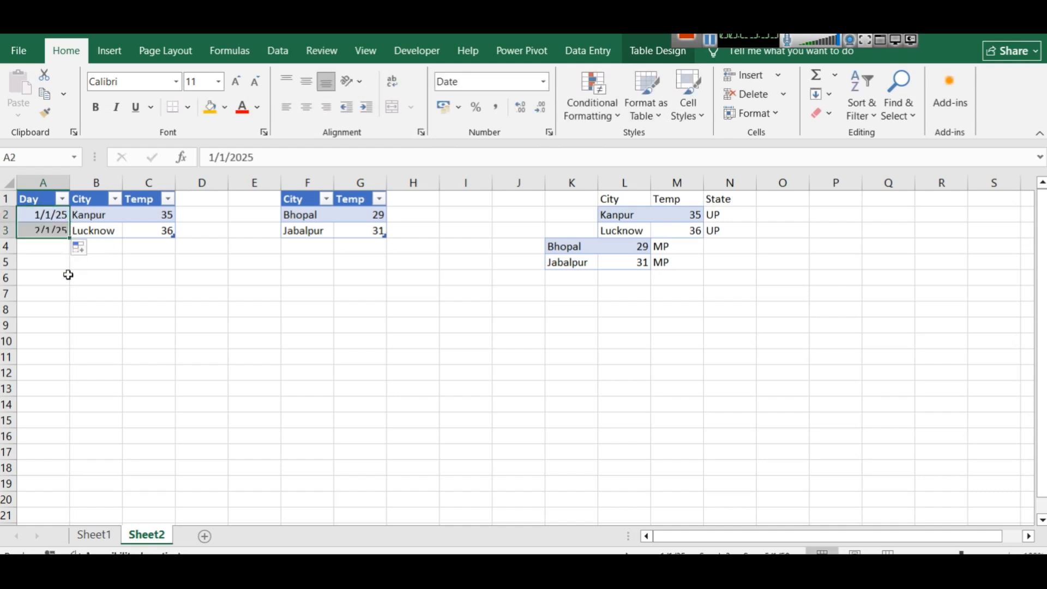
click(66, 278)
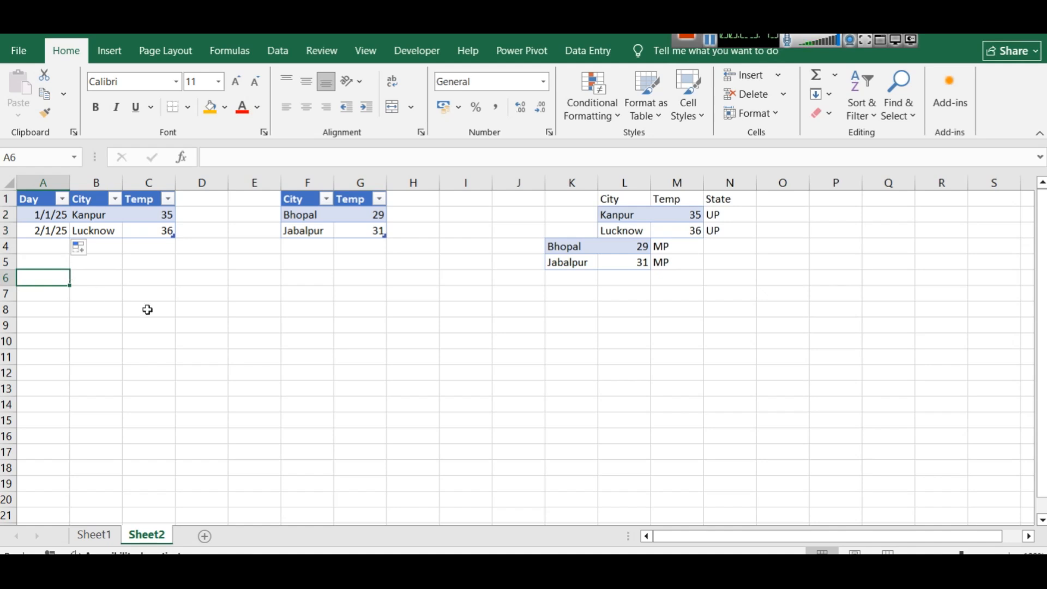
Undo the date entries and the added Day column so the first table starts with City again.
key(ctrl+z)
key(ctrl+z)
key(ctrl+z)
key(ctrl+z)
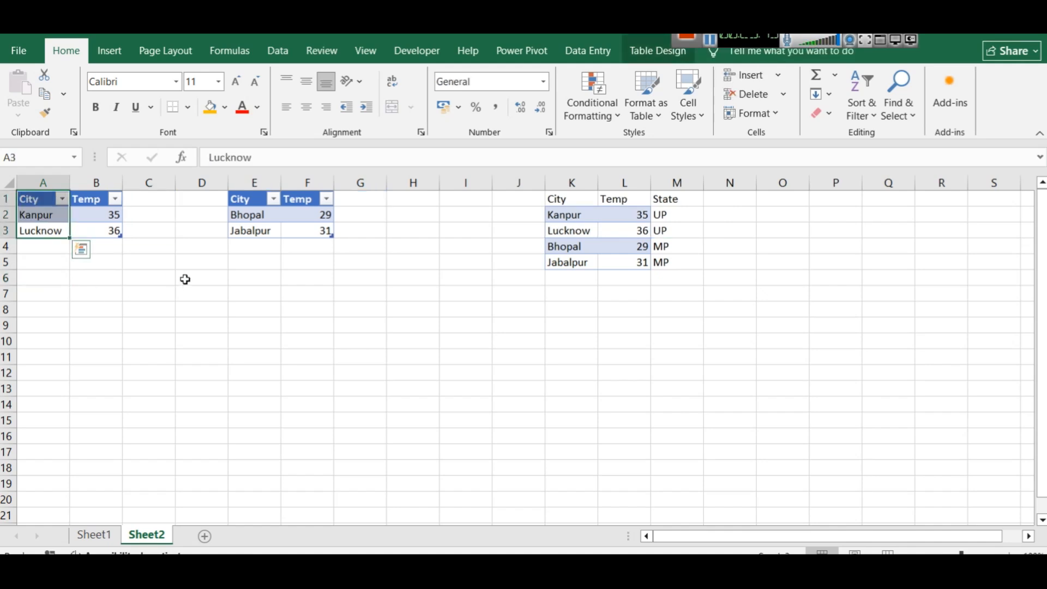
click(413, 326)
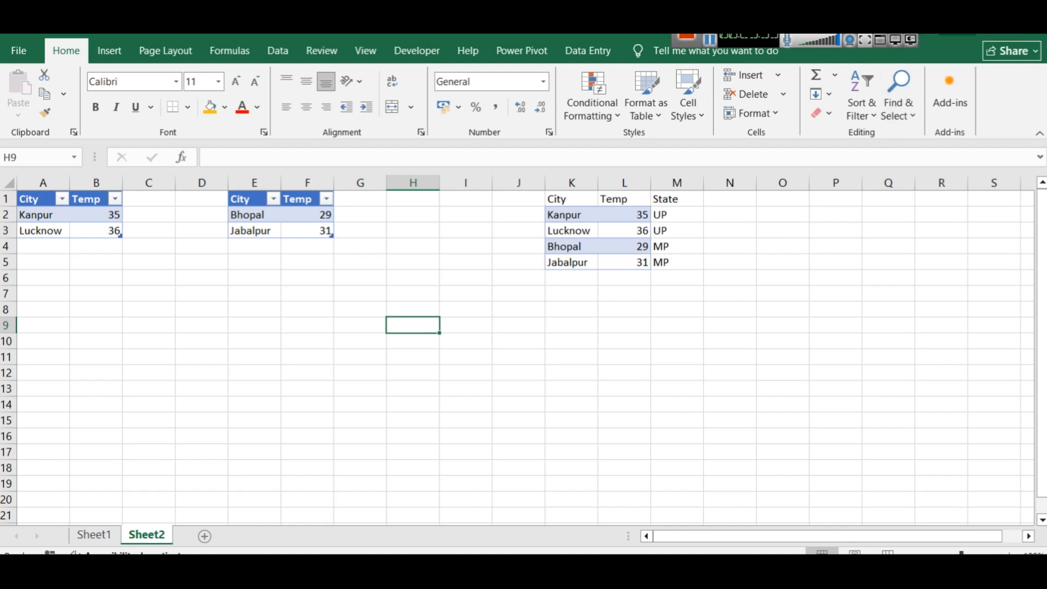
Switch to the Power Query Editor and compare the employees and Bonus queries and the merge options.
click(952, 29)
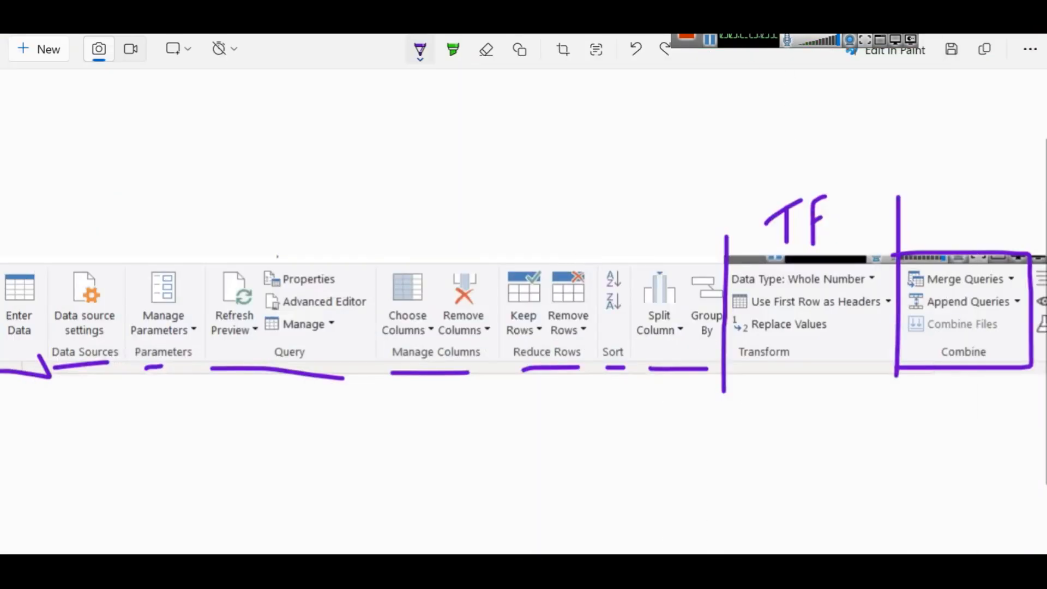
mouse_move(716, 567)
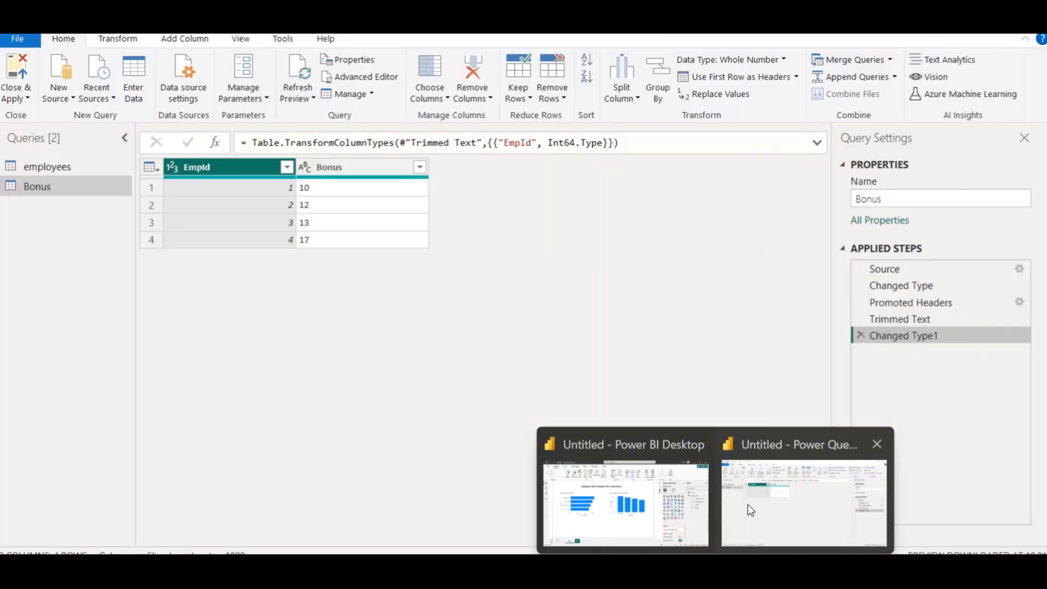
click(748, 505)
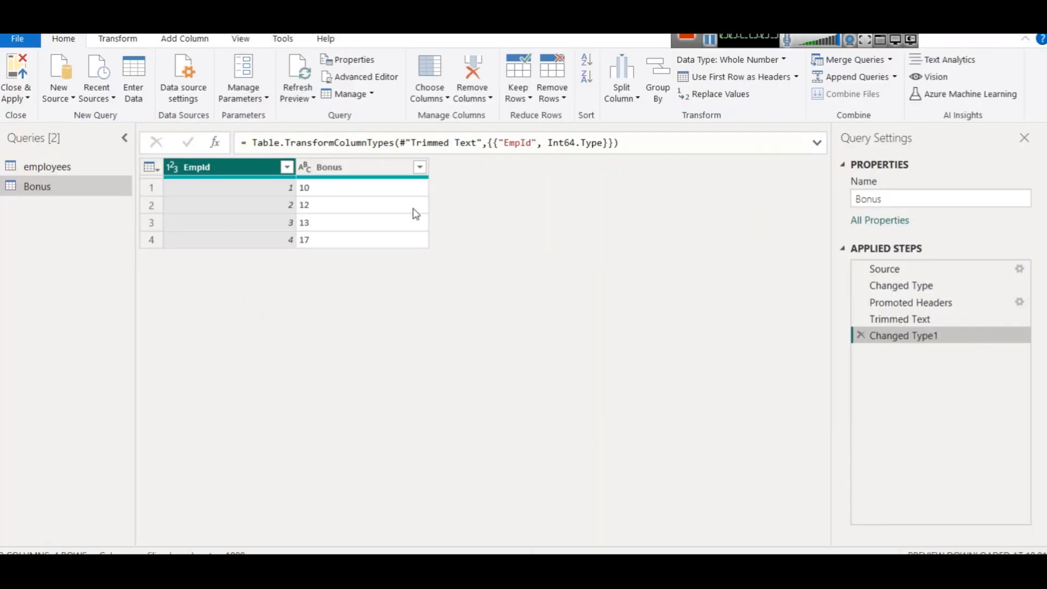
click(76, 167)
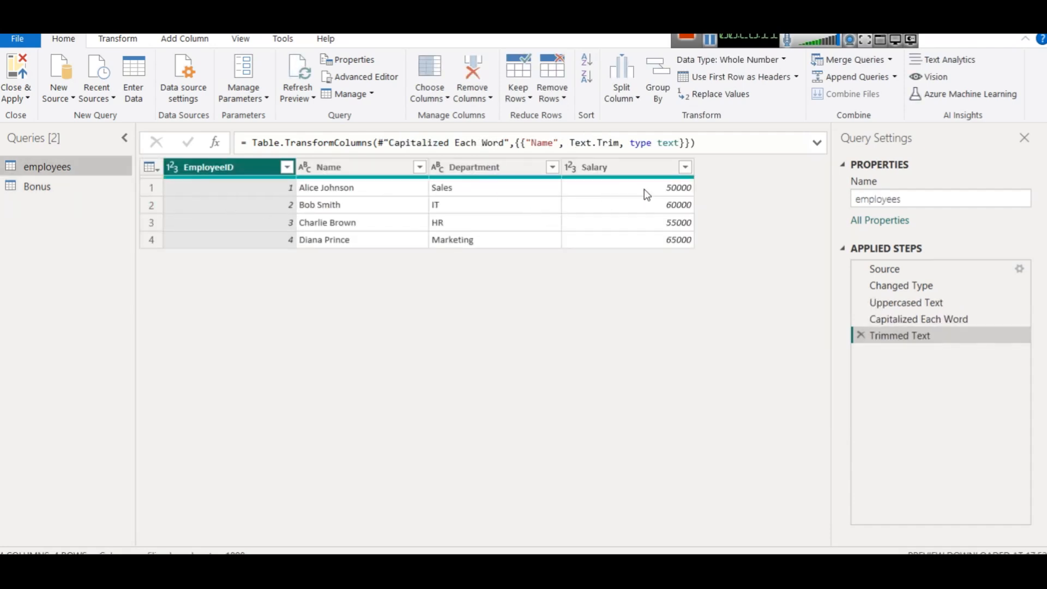
click(76, 188)
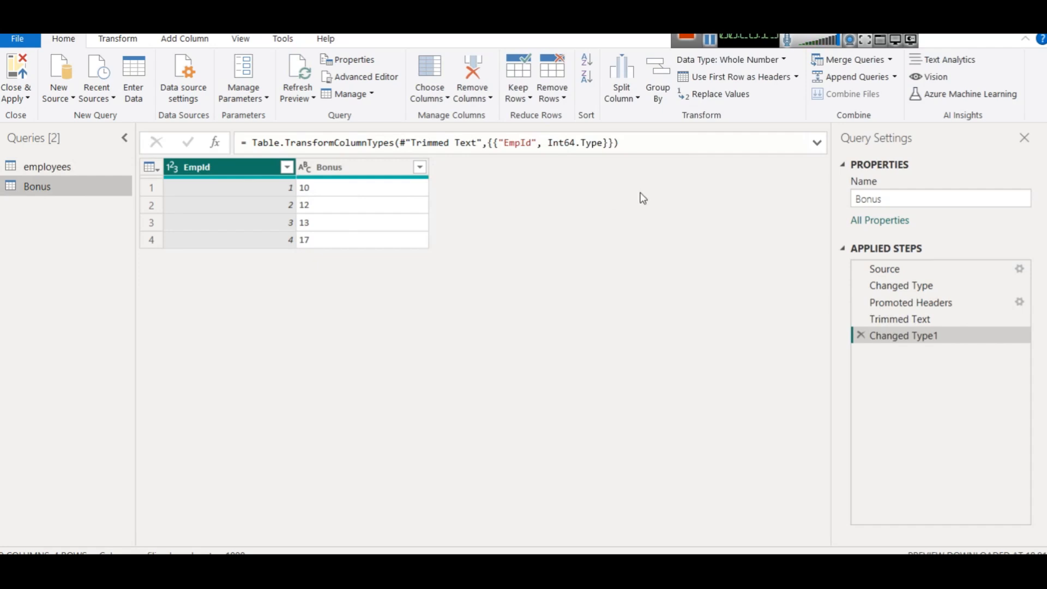
click(893, 59)
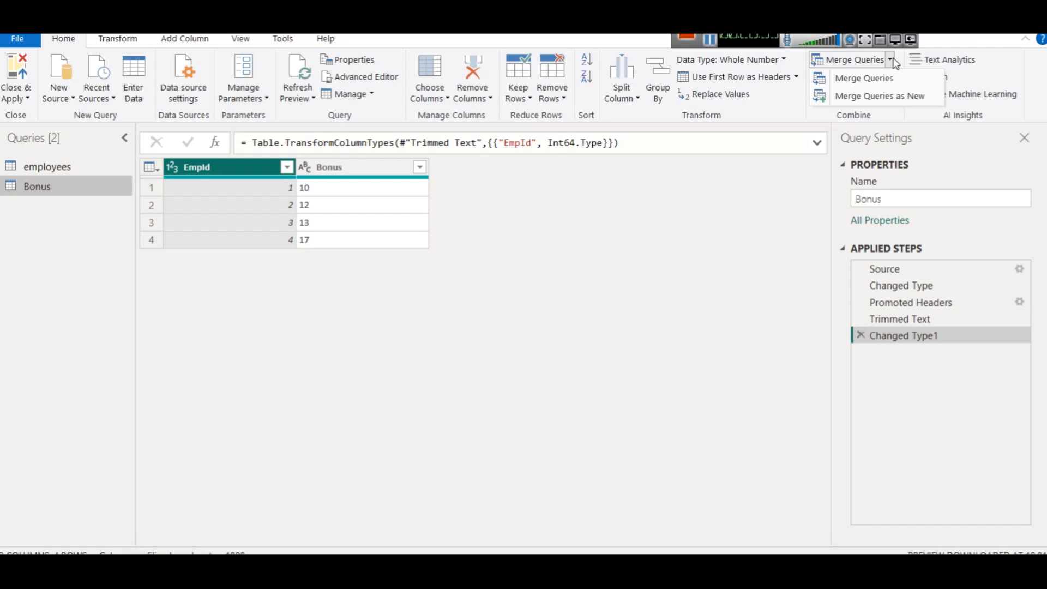
click(613, 314)
click(34, 165)
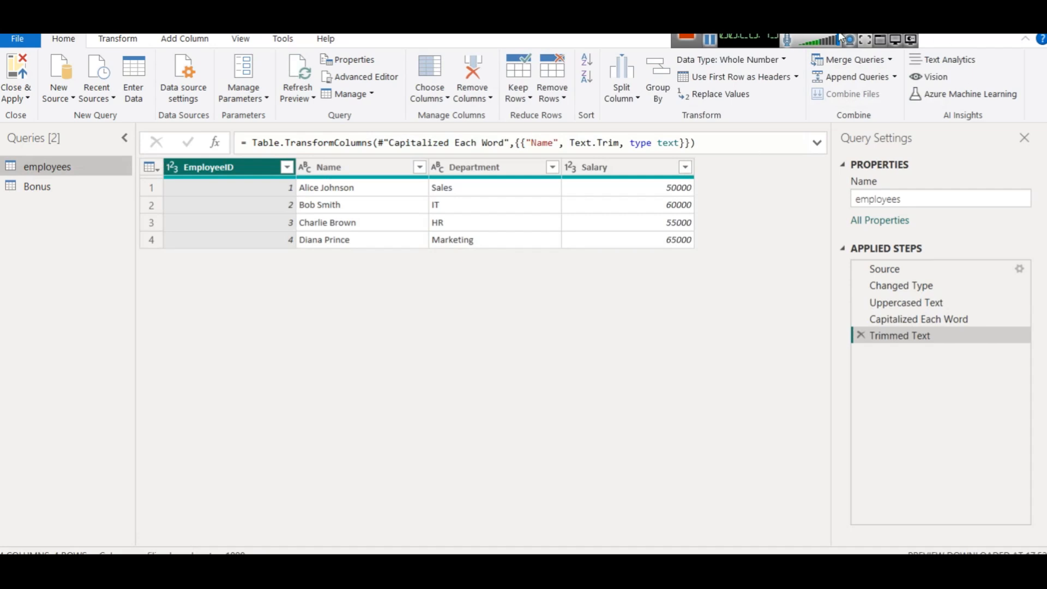
click(889, 60)
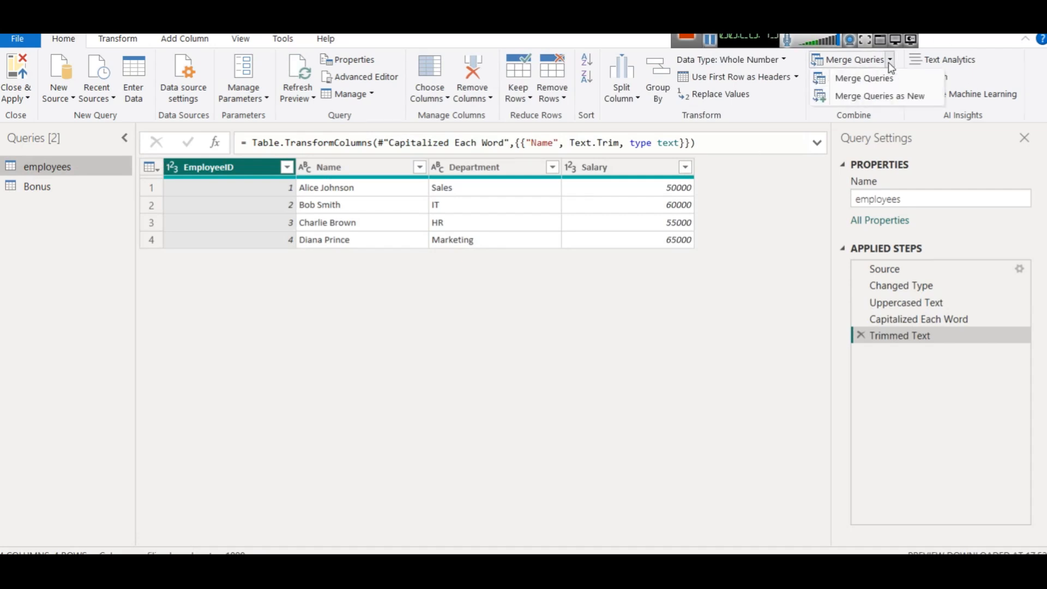
click(888, 79)
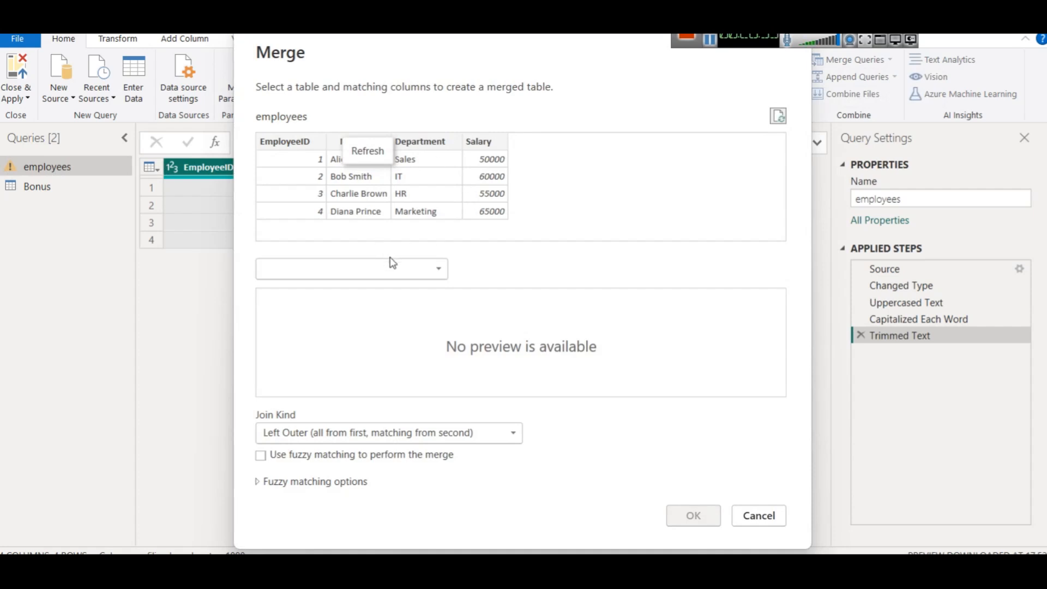
click(370, 270)
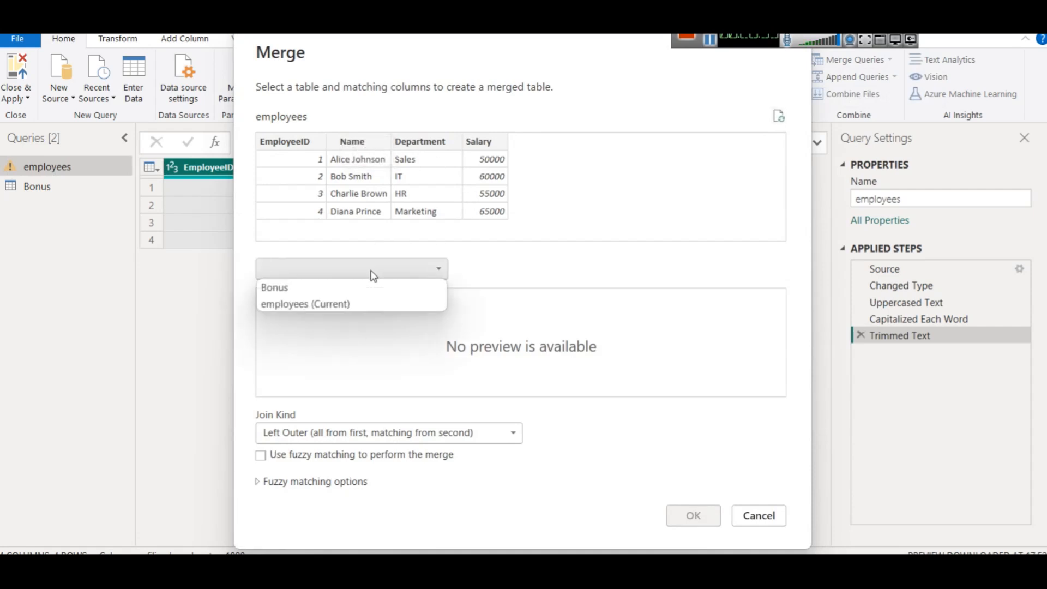
click(314, 288)
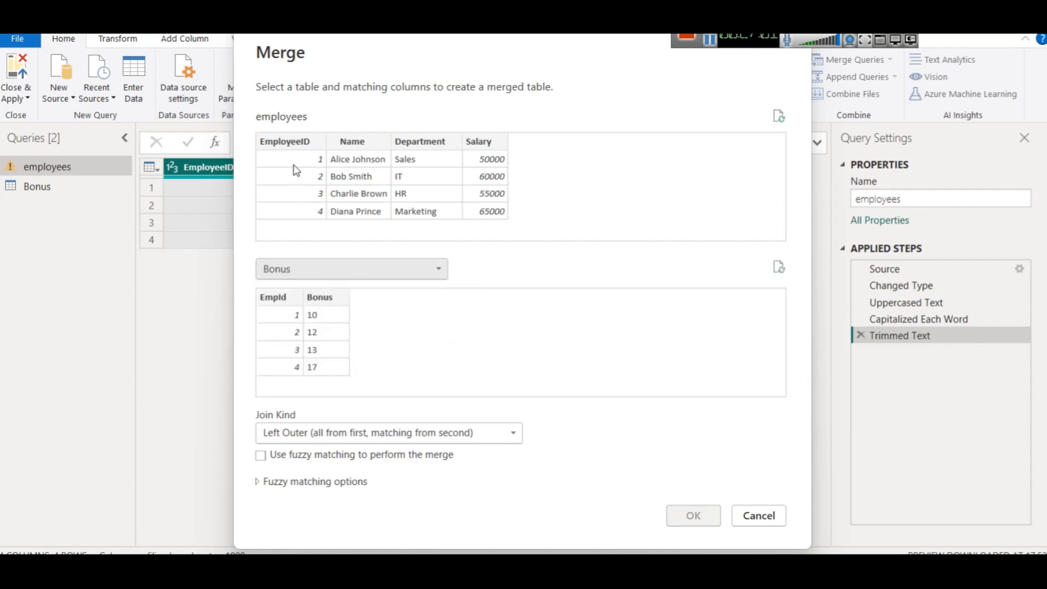
click(299, 144)
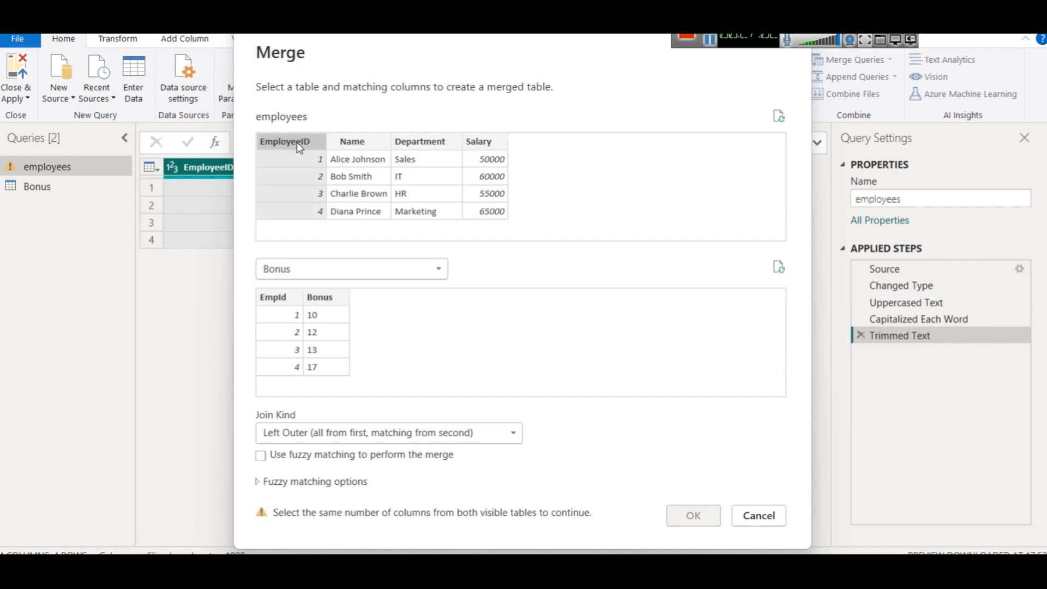
click(284, 297)
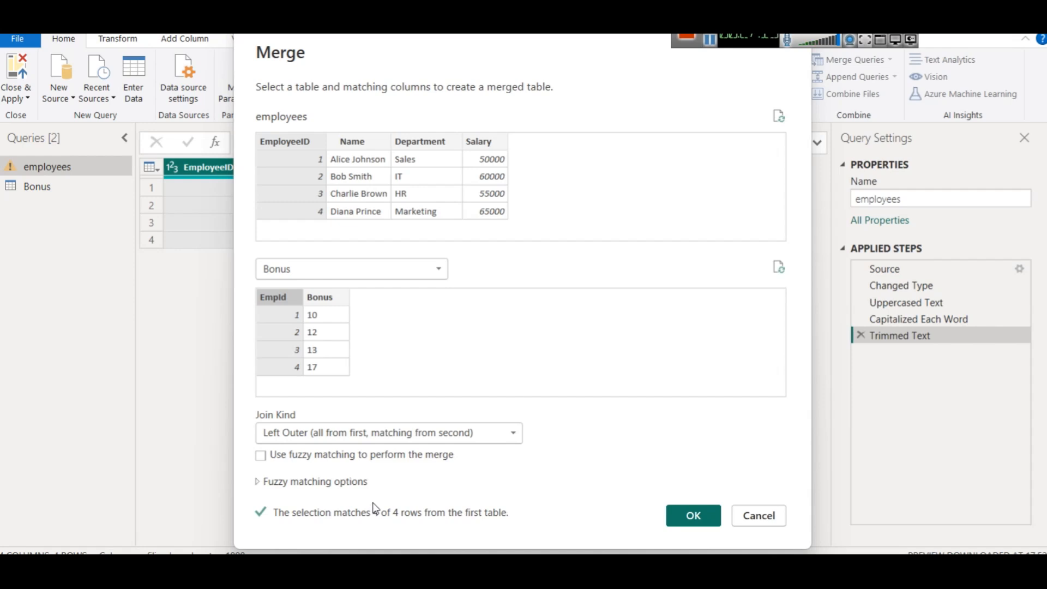
click(451, 434)
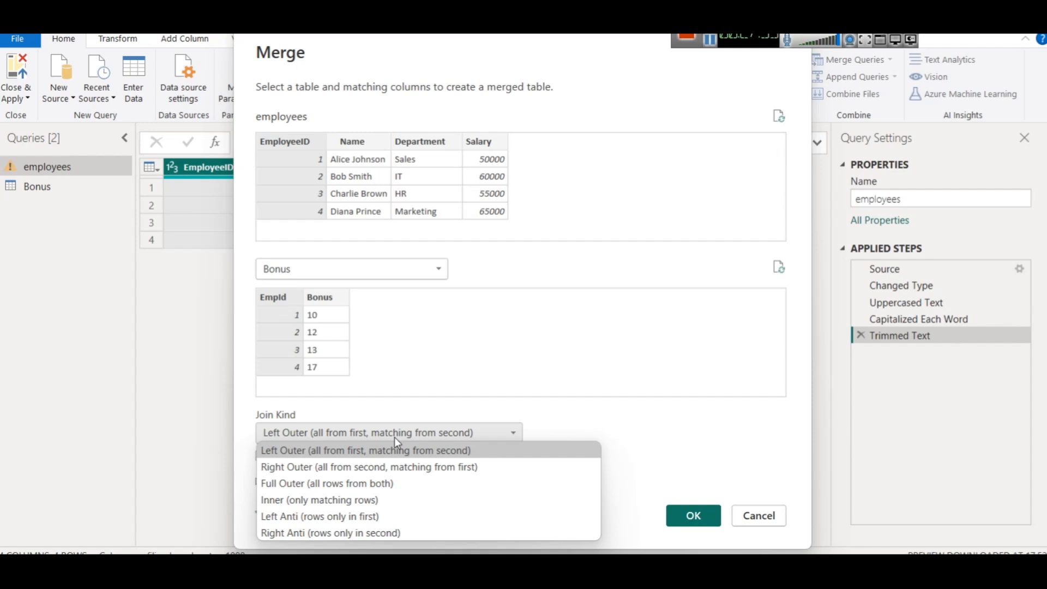
click(362, 497)
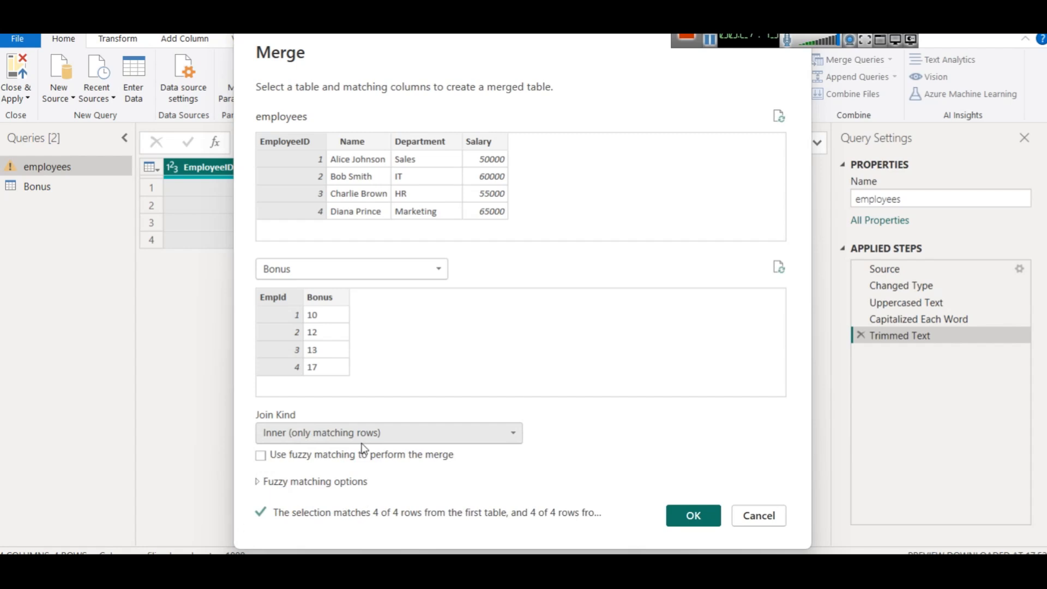
click(755, 517)
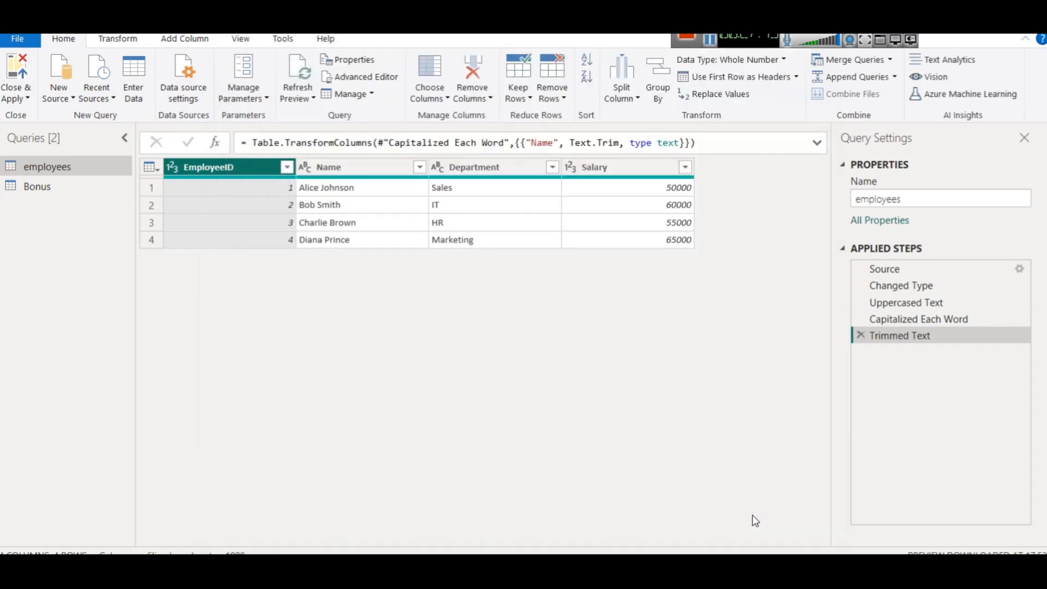
Set up a merge of the employees query with employees (Current), matching on EmployeeID in both tables.
click(41, 188)
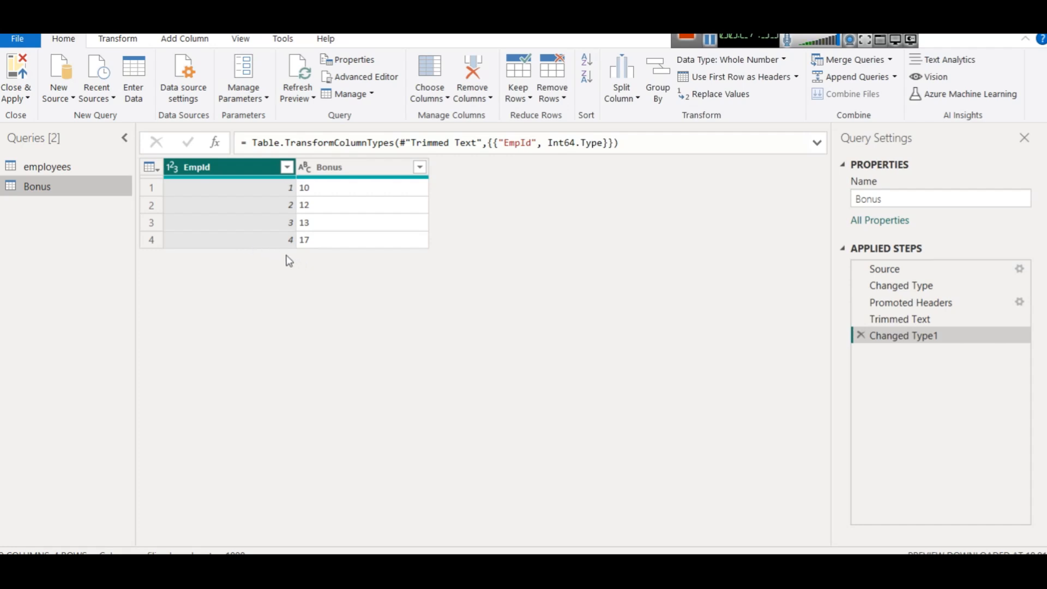
click(46, 168)
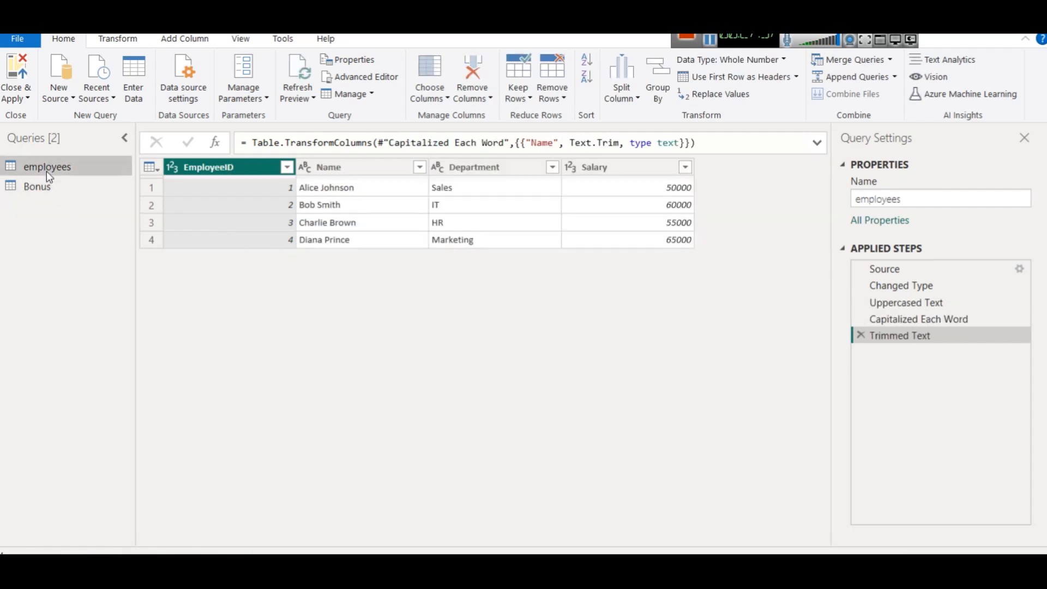
click(90, 186)
click(75, 168)
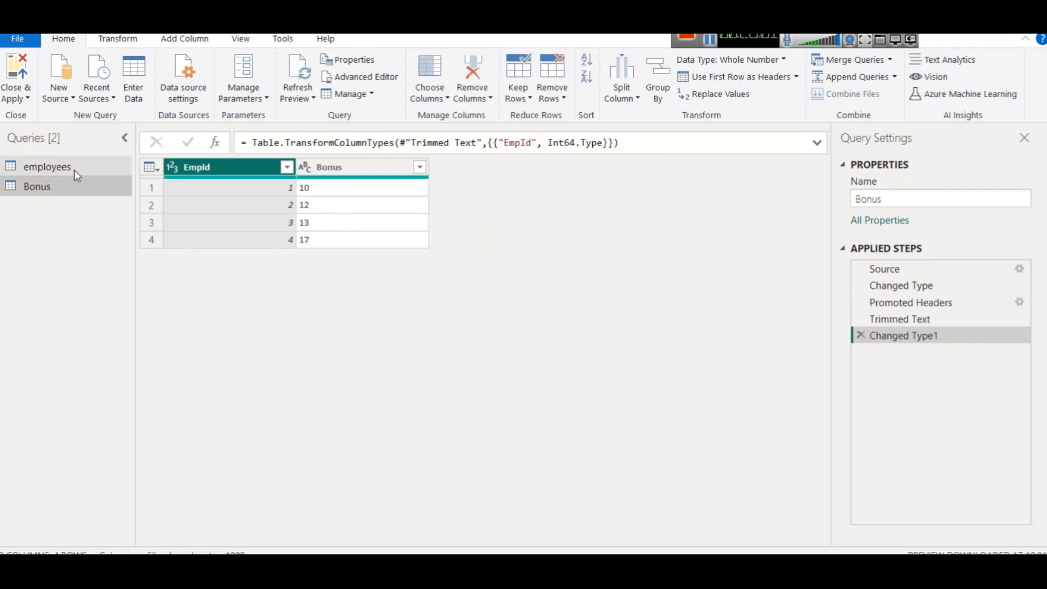
click(889, 60)
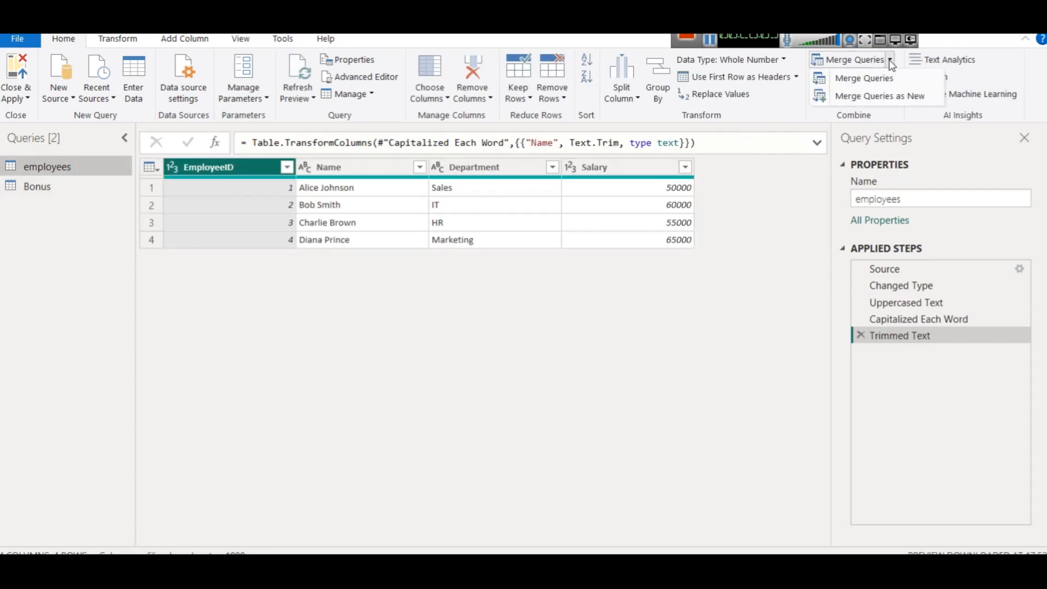
click(856, 76)
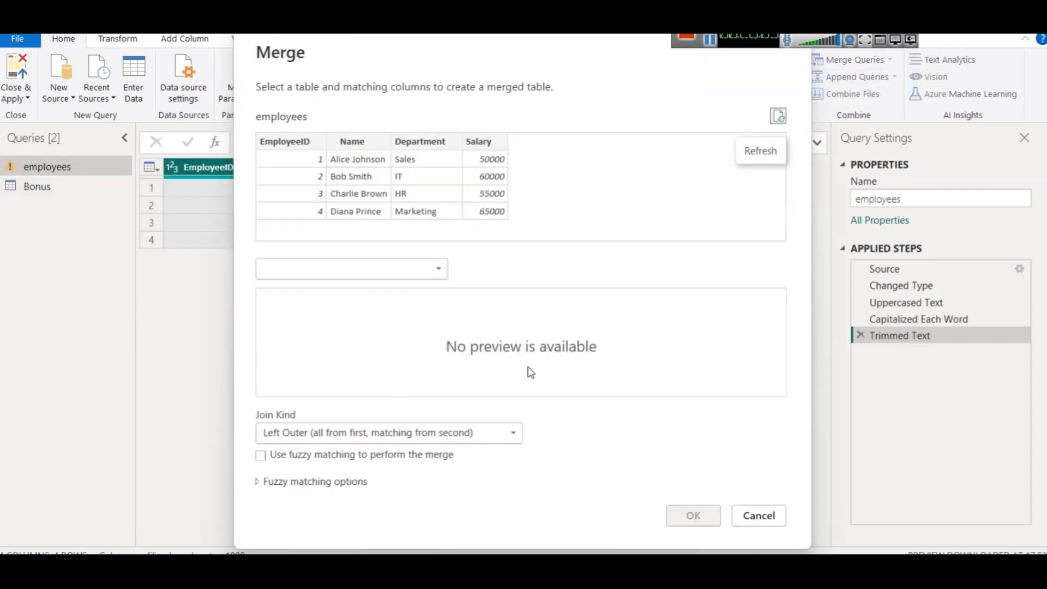
click(314, 141)
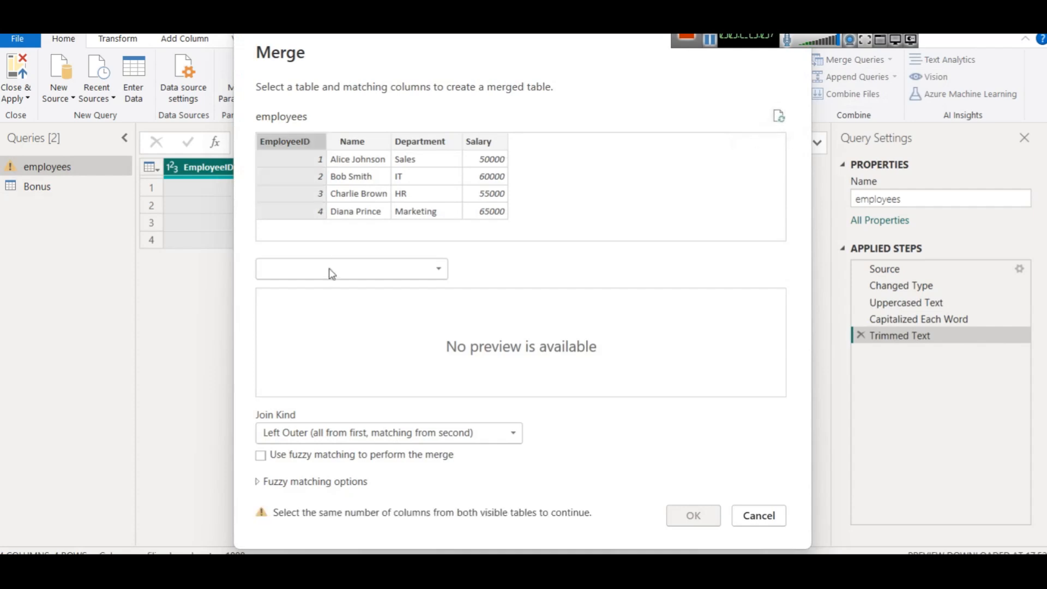
click(325, 269)
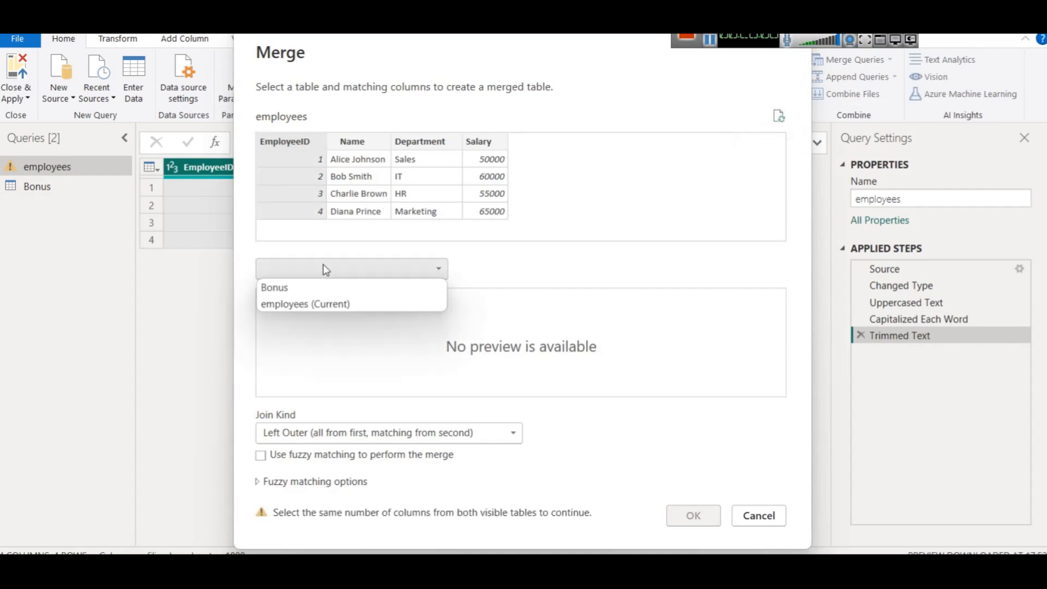
click(306, 303)
click(299, 298)
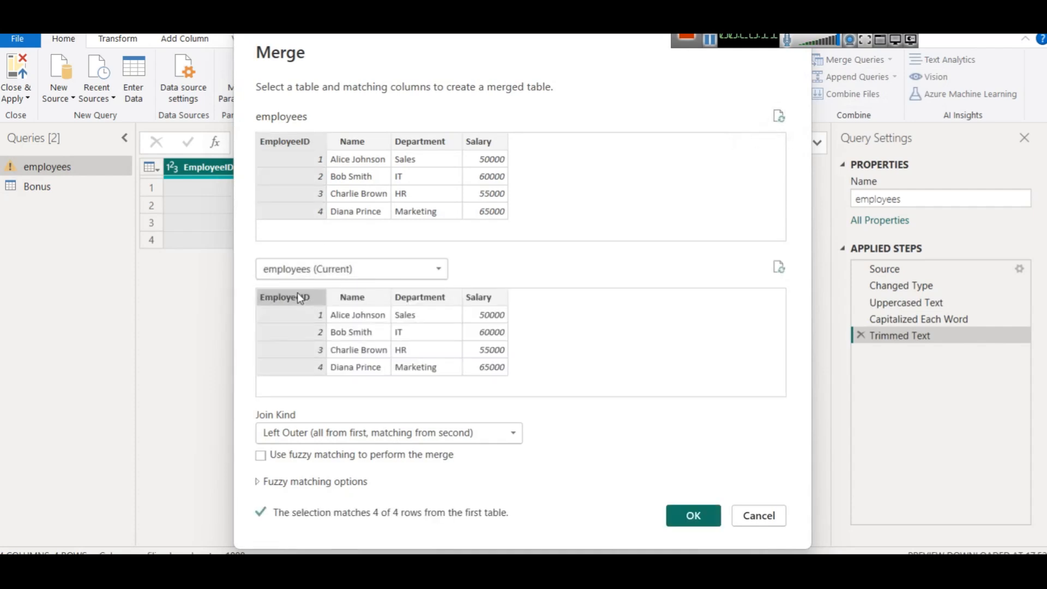
Set the join kind to Inner (only matching rows) and create the merge.
click(334, 432)
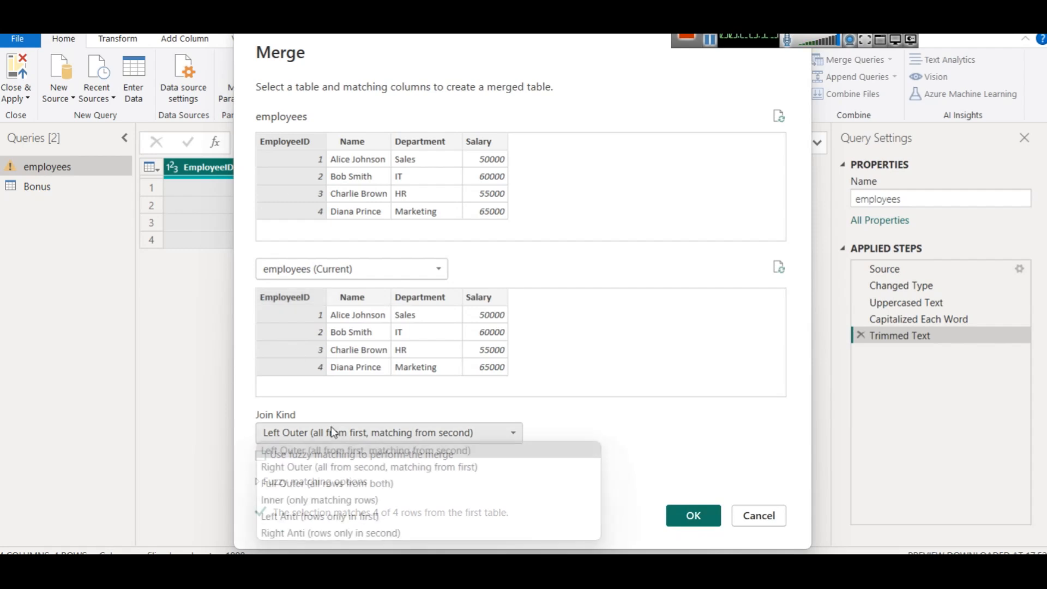
click(261, 500)
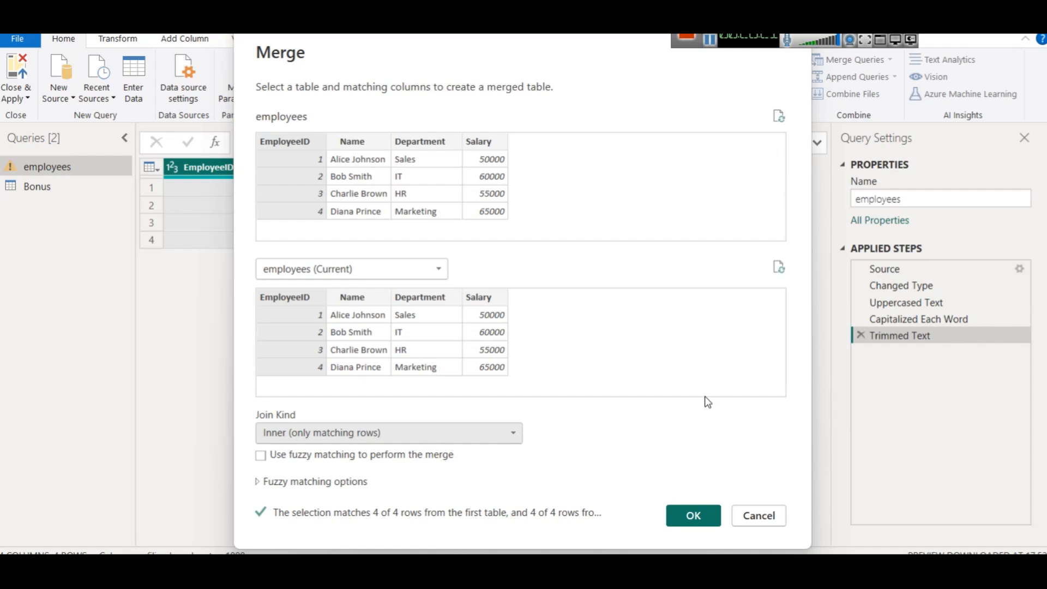
click(699, 515)
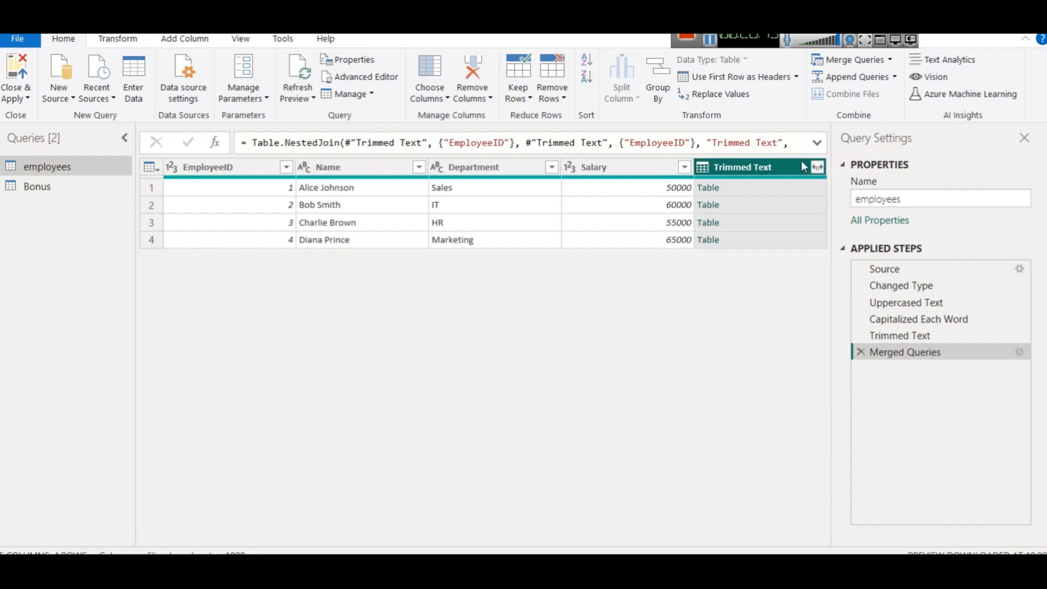
Open the nested table in the first row of the merged column and remove the resulting drill-down step.
click(715, 193)
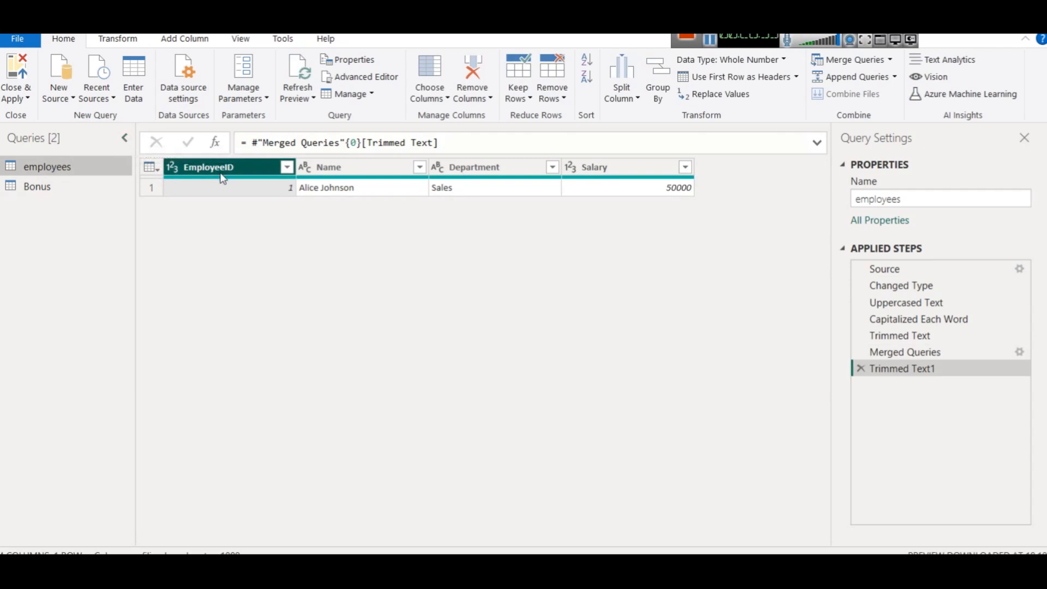
click(861, 368)
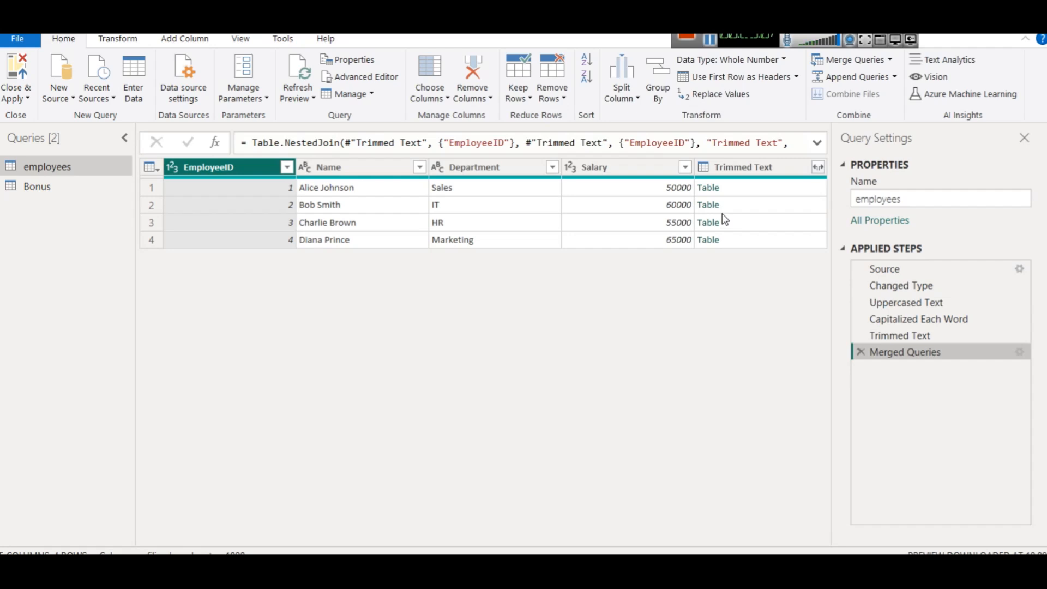
Expand the merged Trimmed Text column with all its columns, keeping the original column name as prefix.
click(817, 167)
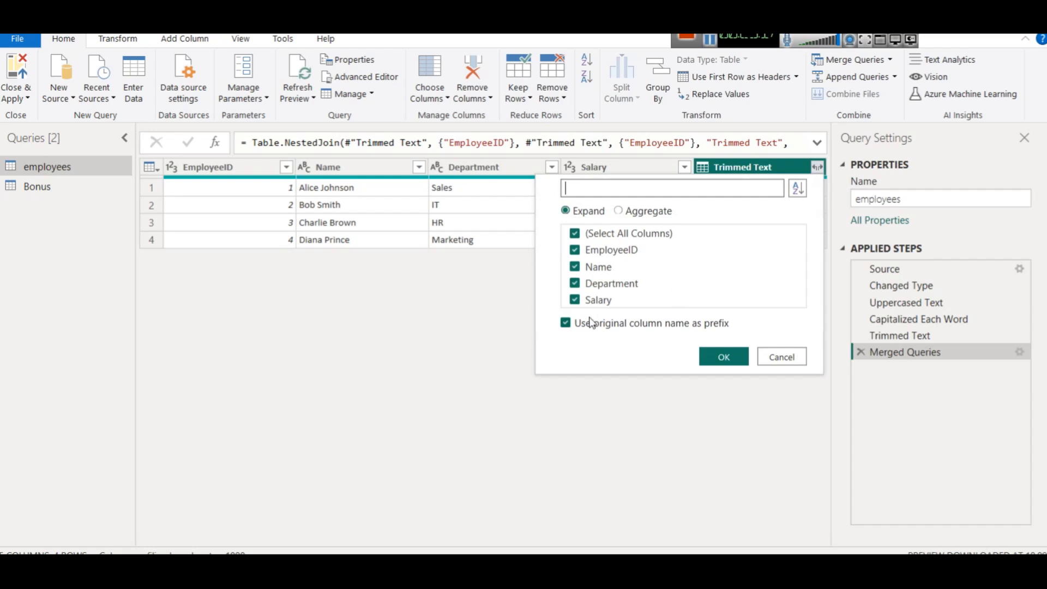
click(622, 212)
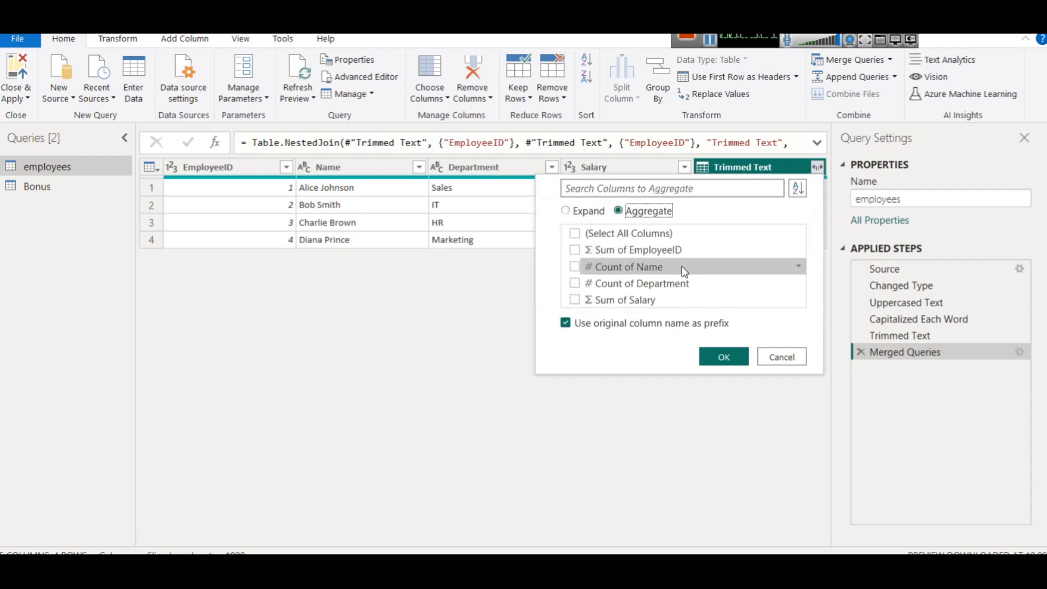
click(583, 212)
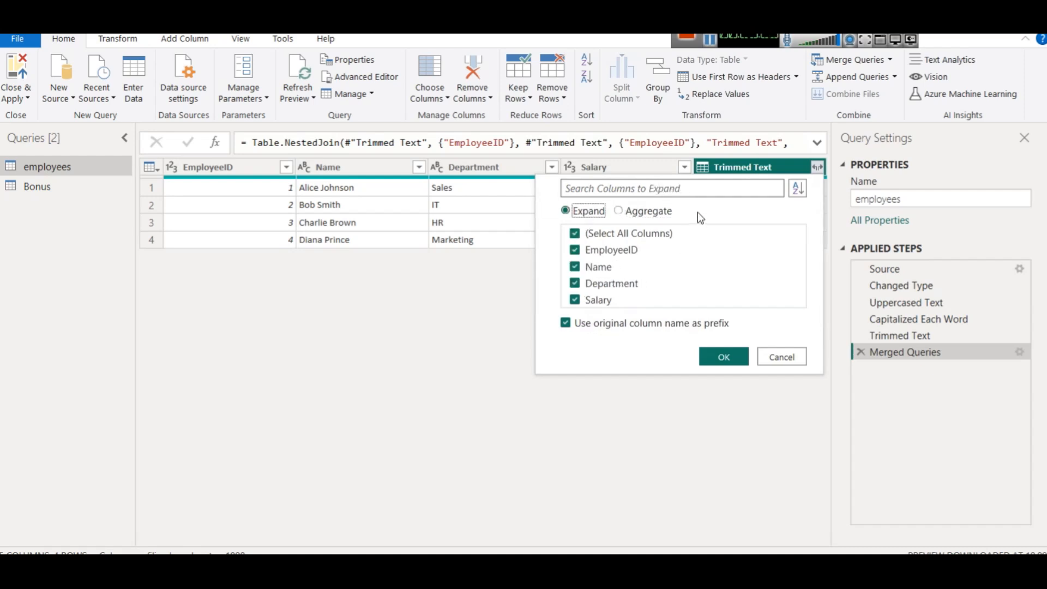
click(724, 357)
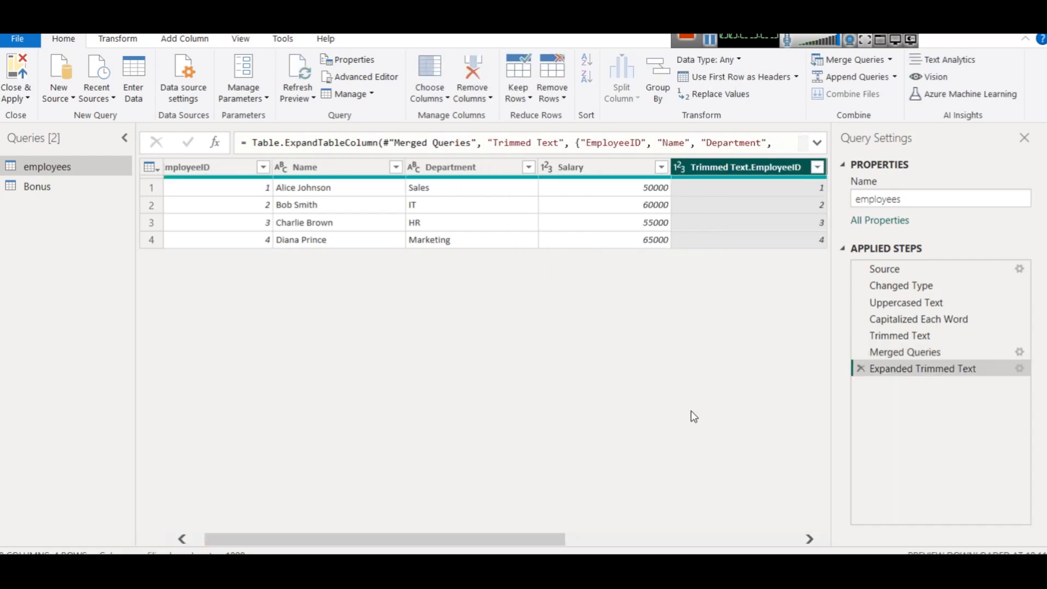
drag(535, 541, 466, 479)
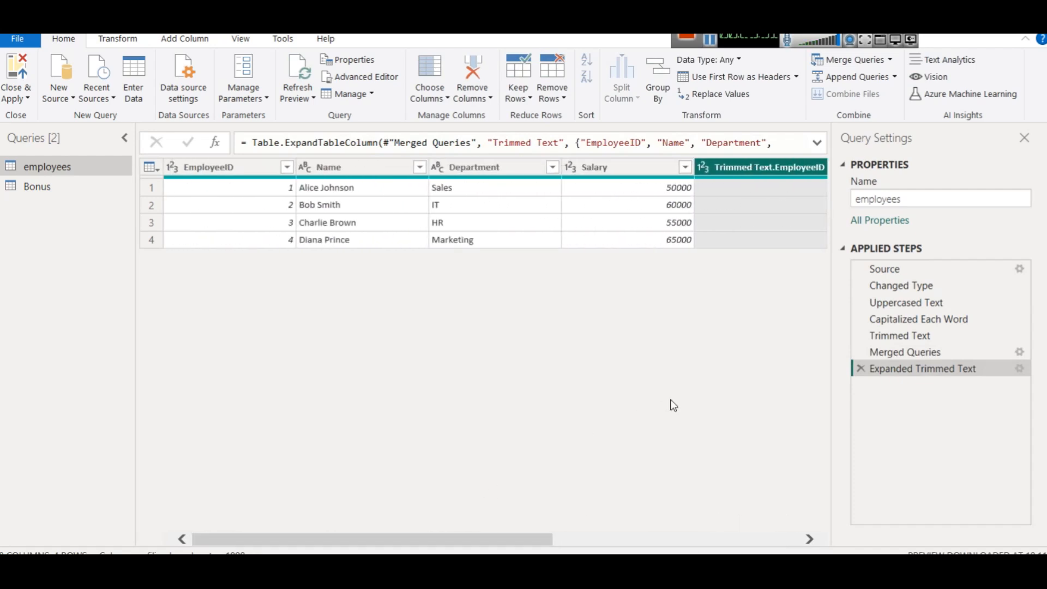
Remove the Expanded Trimmed Text and Merged Queries steps from the employees query.
click(860, 369)
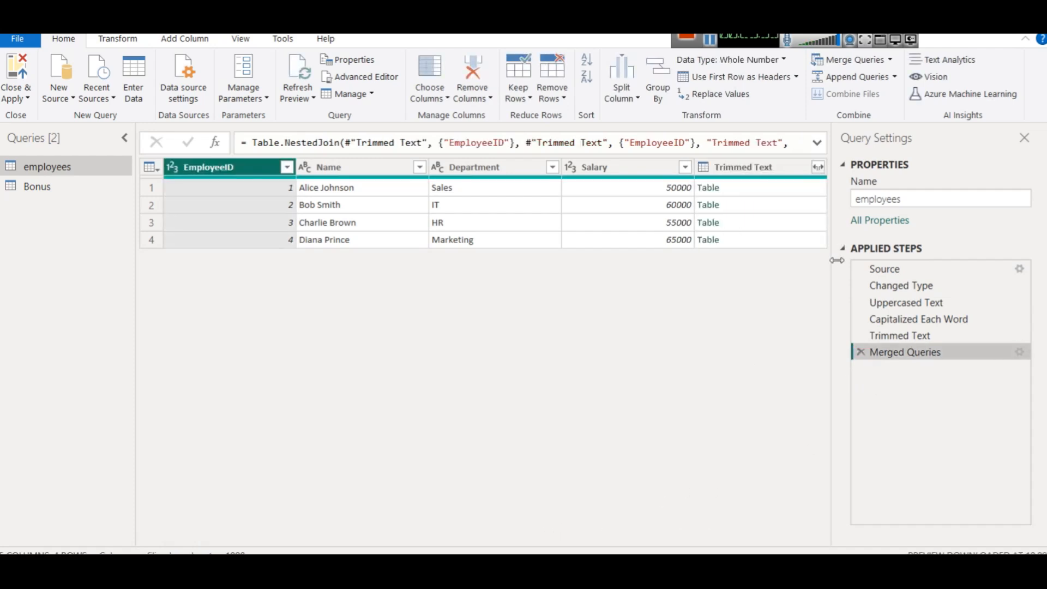
click(856, 352)
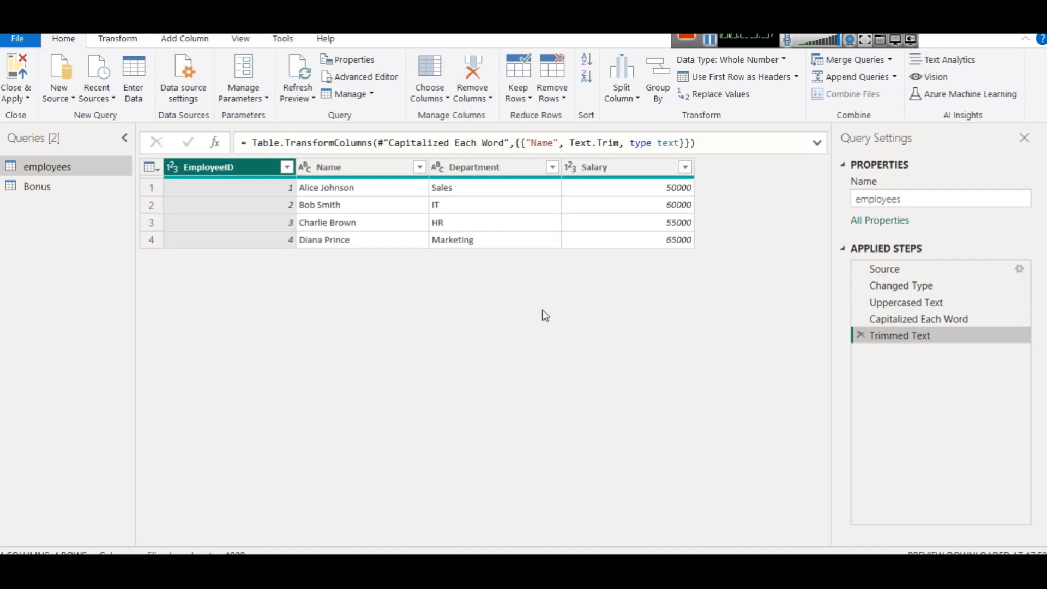
Merge employees with Bonus as a new query, matching EmployeeID to EmpId with a Left Outer join.
click(890, 60)
click(889, 96)
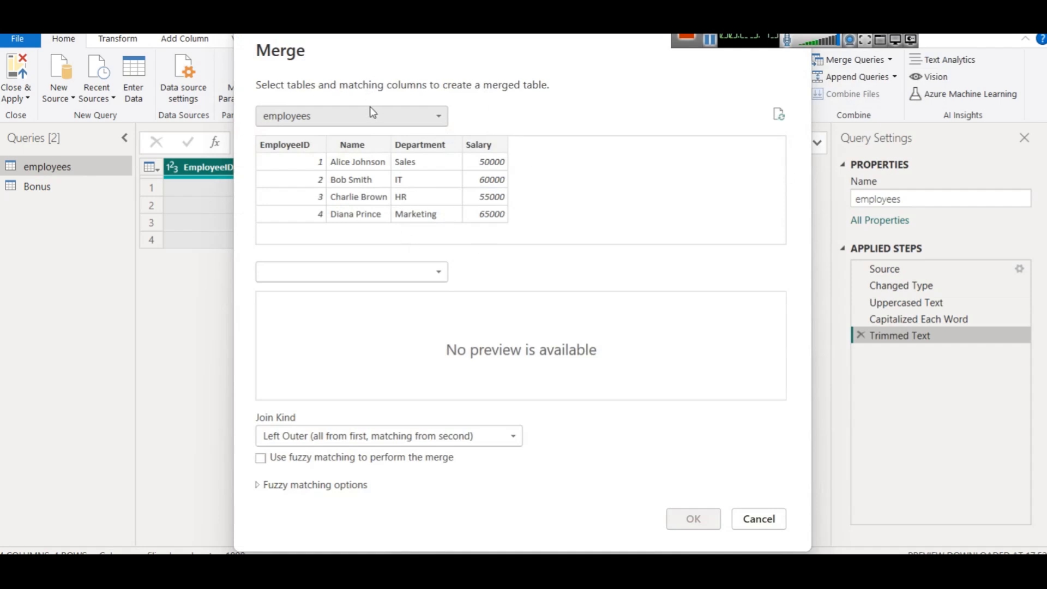
click(370, 112)
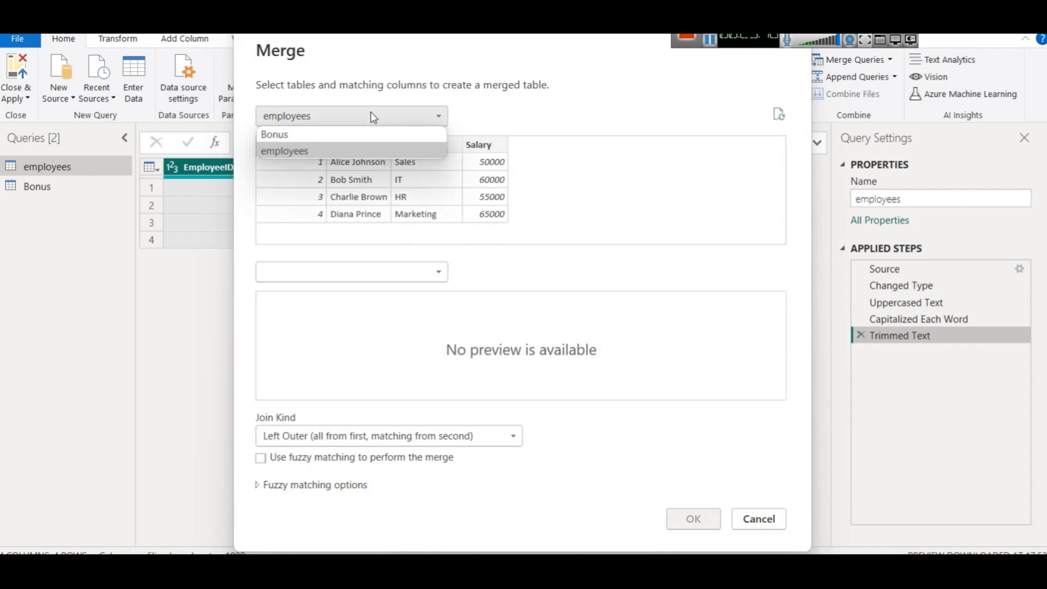
click(345, 150)
click(311, 271)
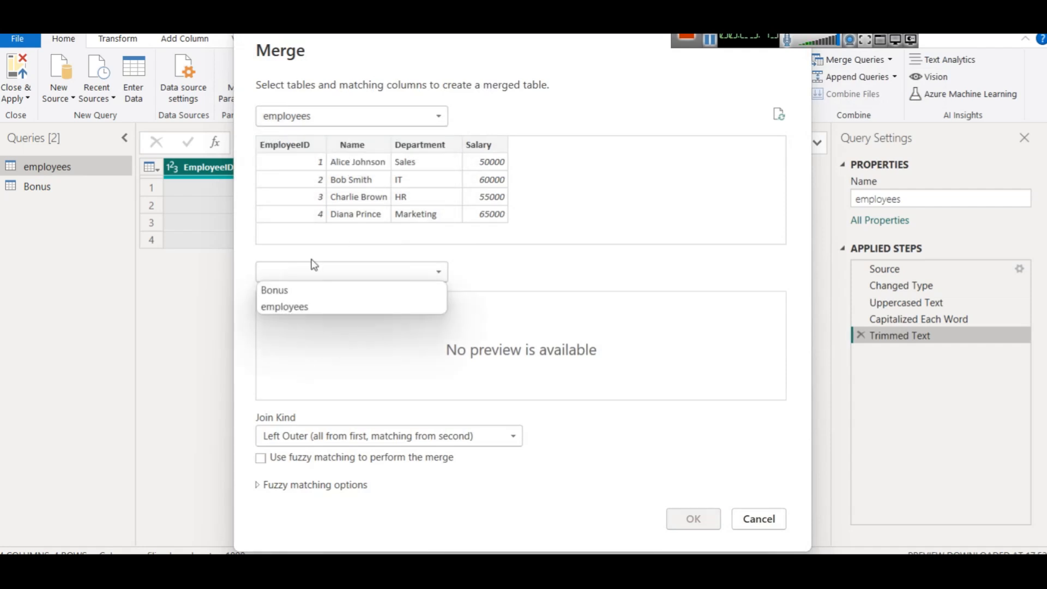
click(309, 290)
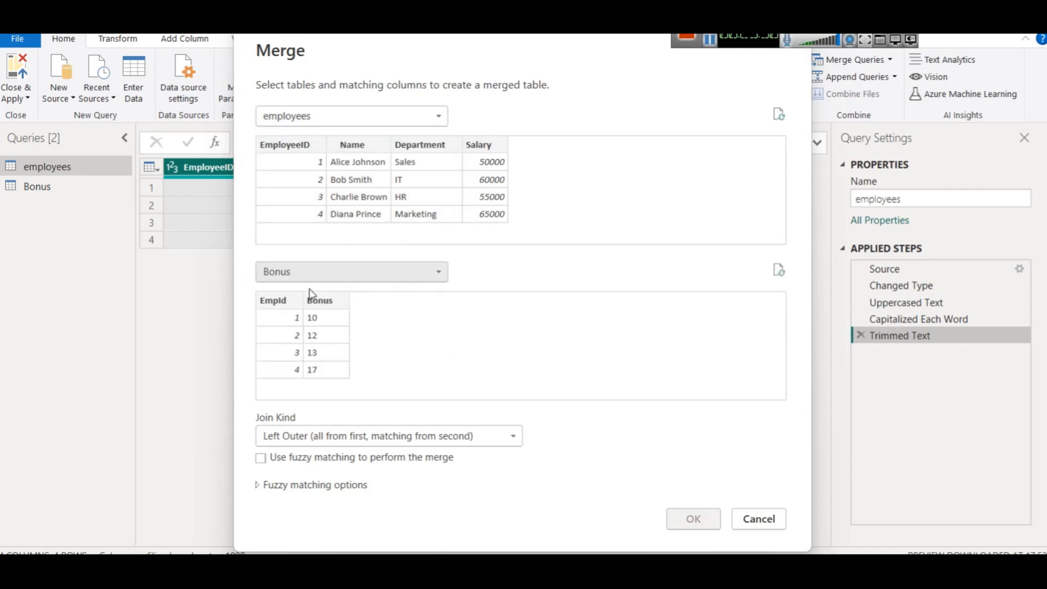
click(294, 164)
click(287, 312)
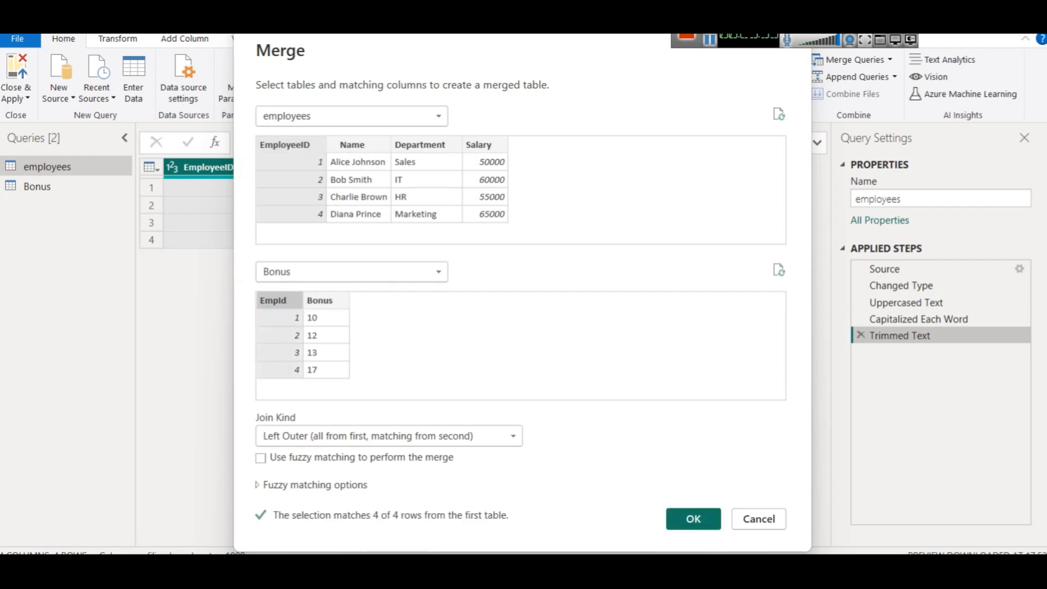
click(677, 518)
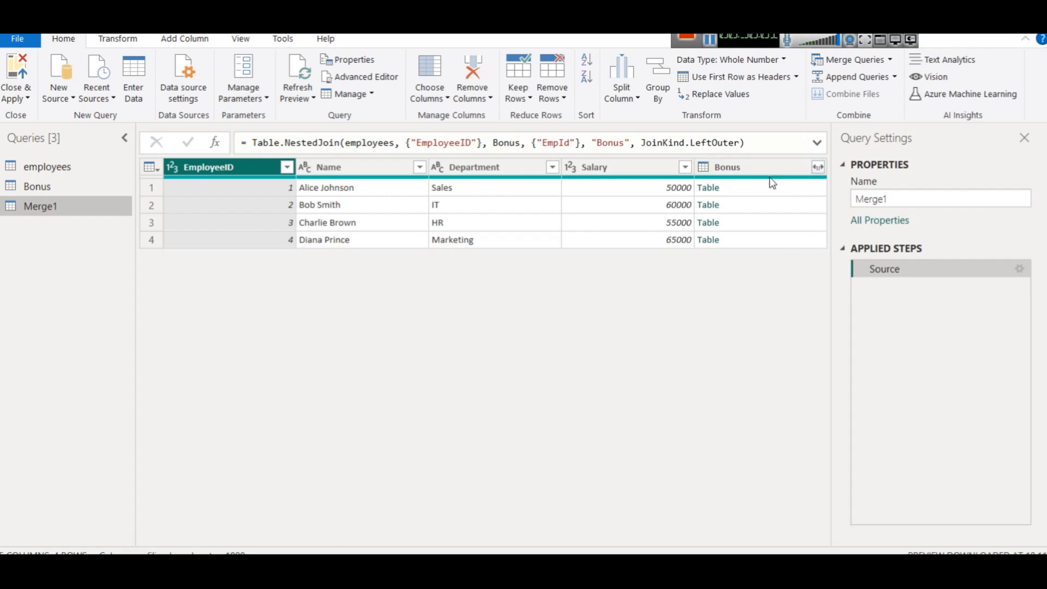
Expand the merged Bonus column to include only its Bonus field, keeping the original column name as prefix.
click(817, 167)
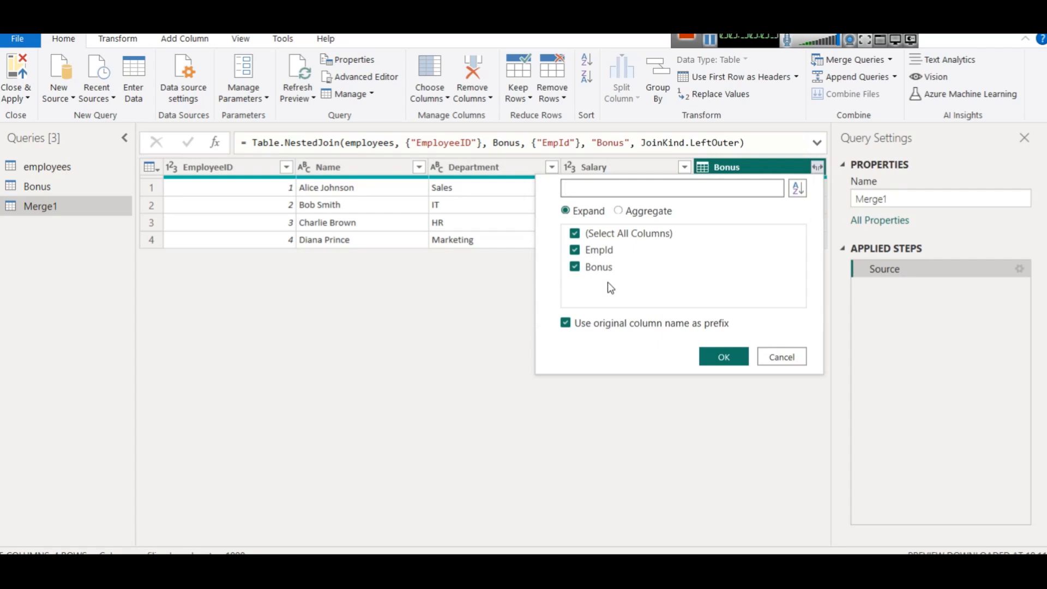
click(576, 234)
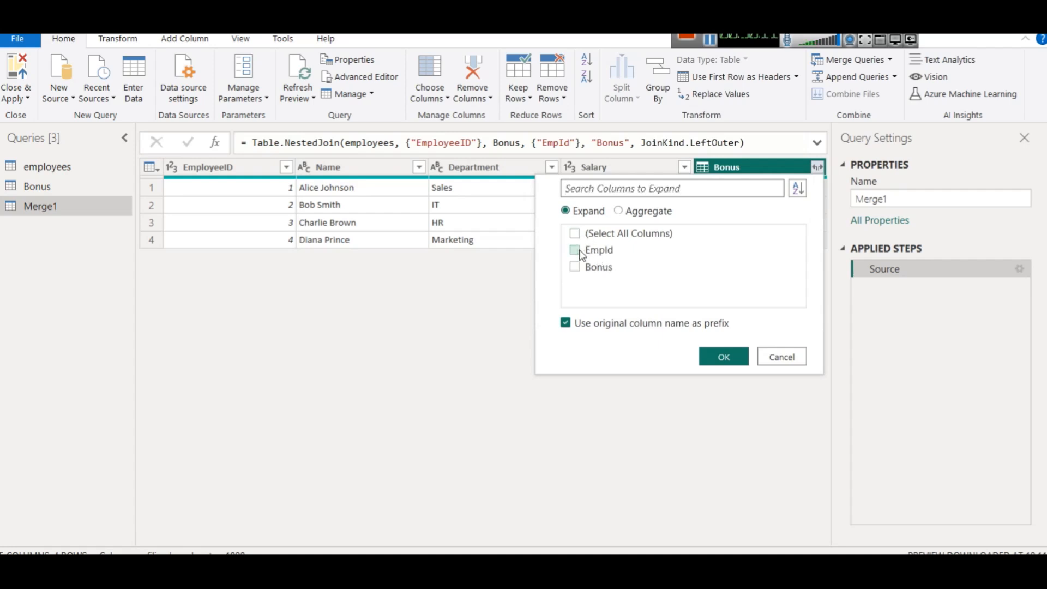
click(575, 267)
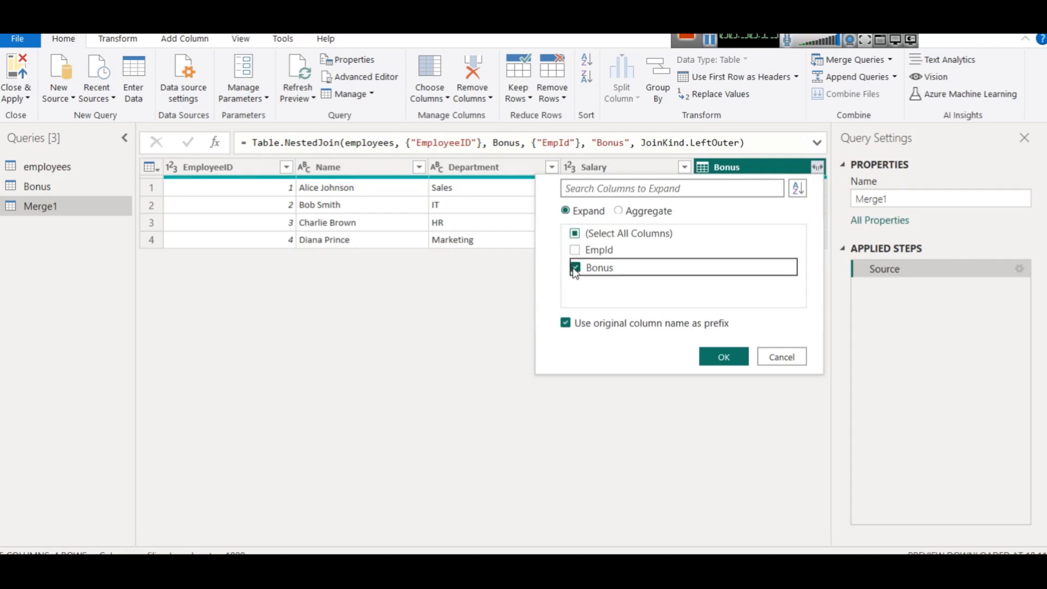
click(717, 363)
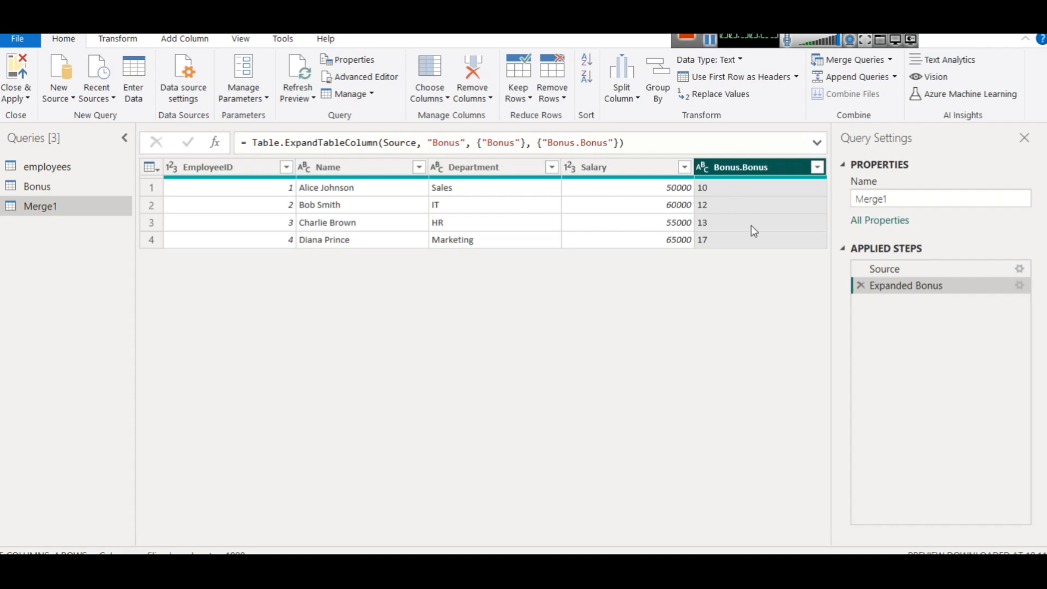
Rename the expanded Bonus.Bonus column to Bonus.
right_click(720, 173)
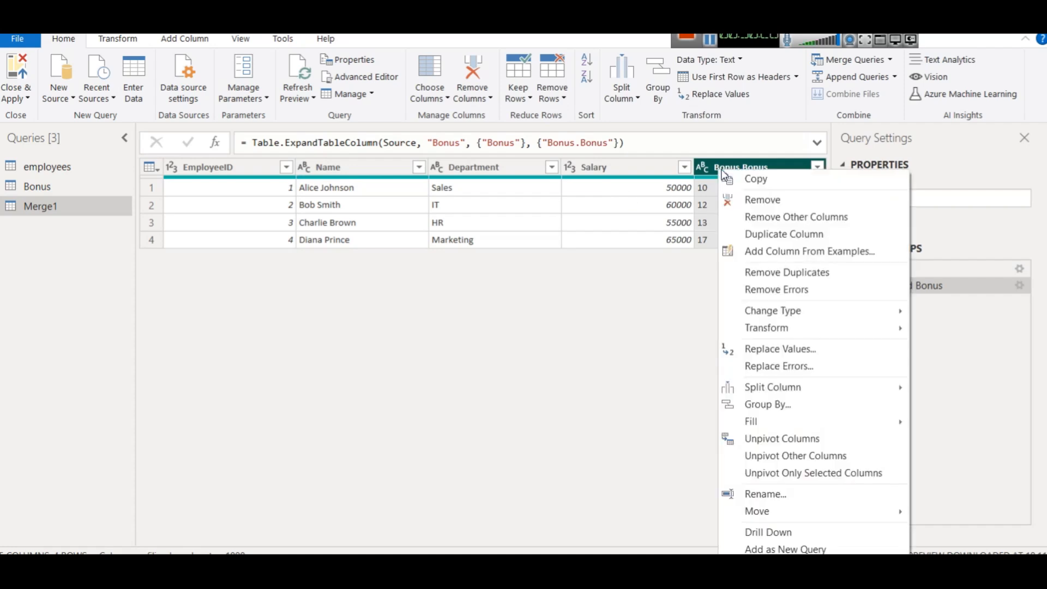
click(867, 498)
text(Bonus)
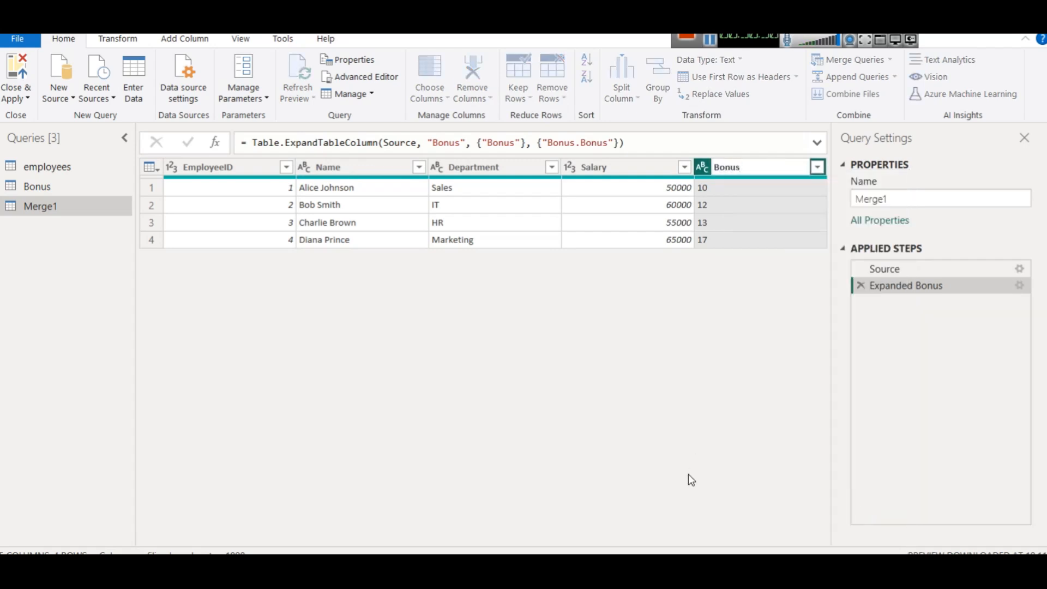
key(Return)
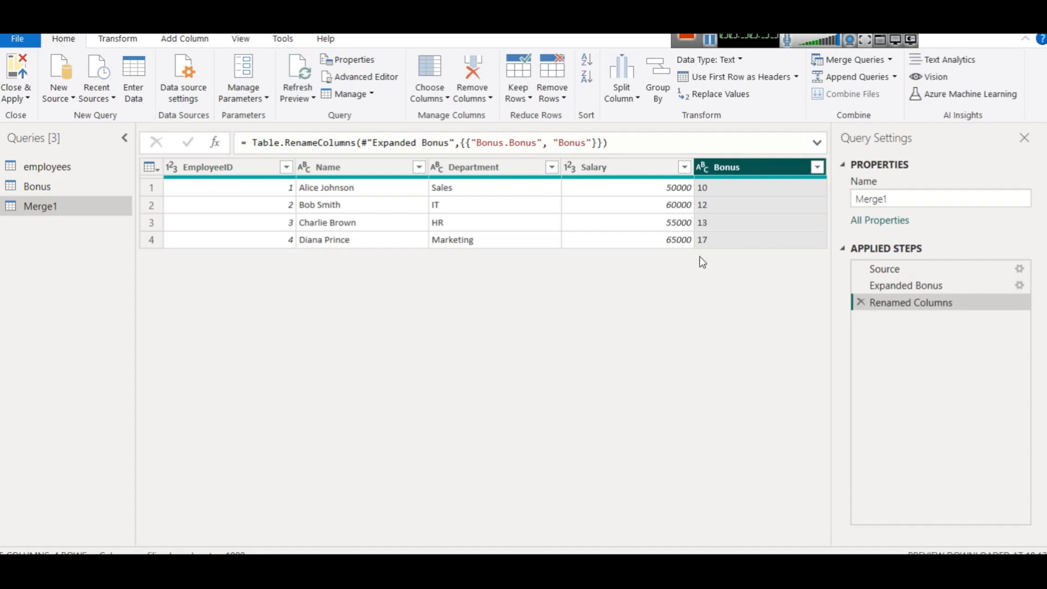
Rename the merged query to EmpData.
right_click(30, 206)
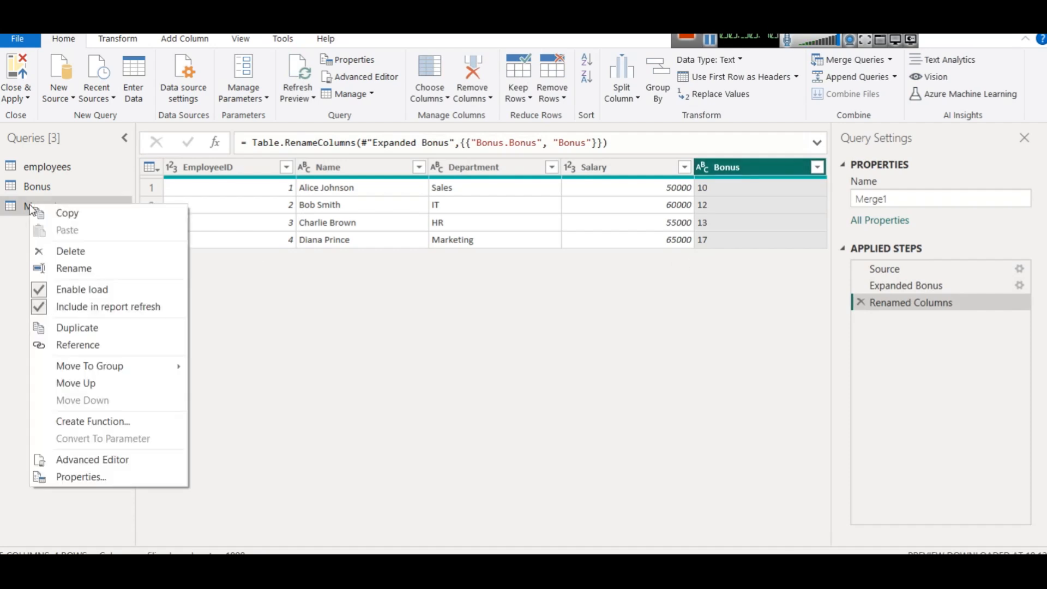
click(94, 269)
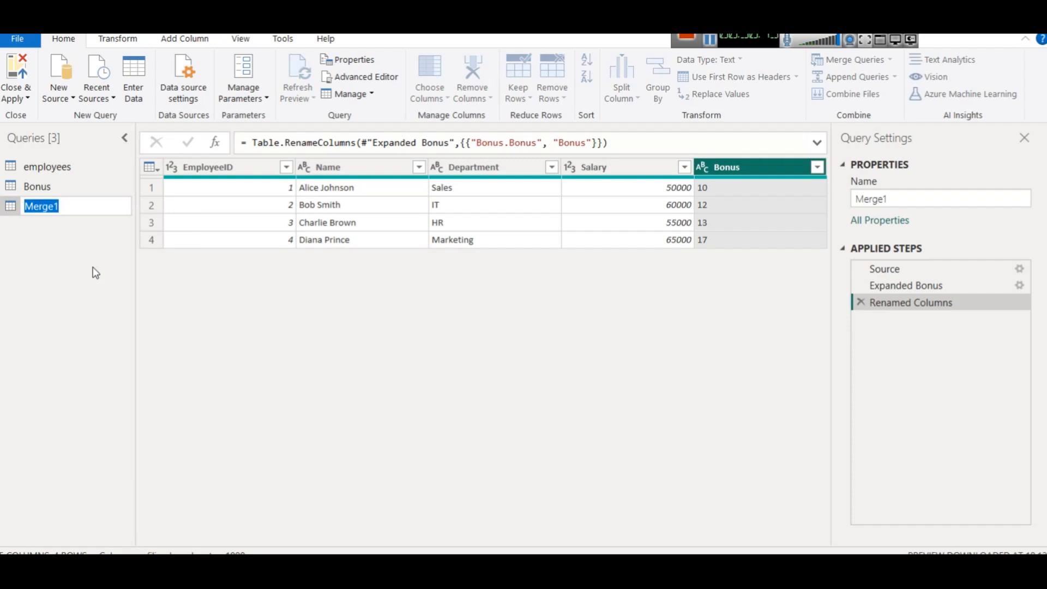
text(EmpData)
click(332, 367)
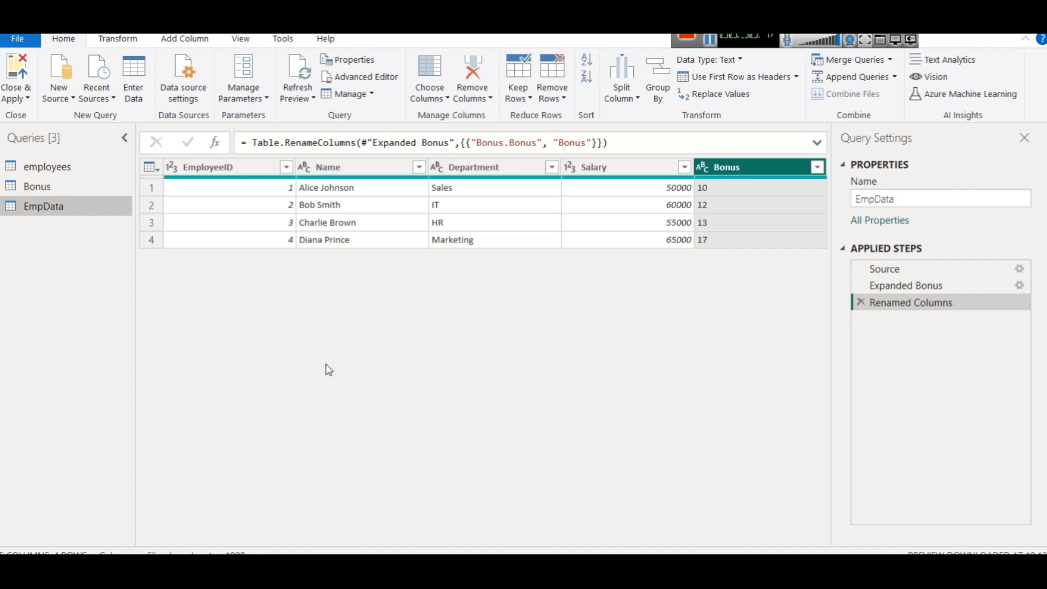
Close the query editor and apply the changes, and list the fields of the EmpData table in the report.
click(16, 98)
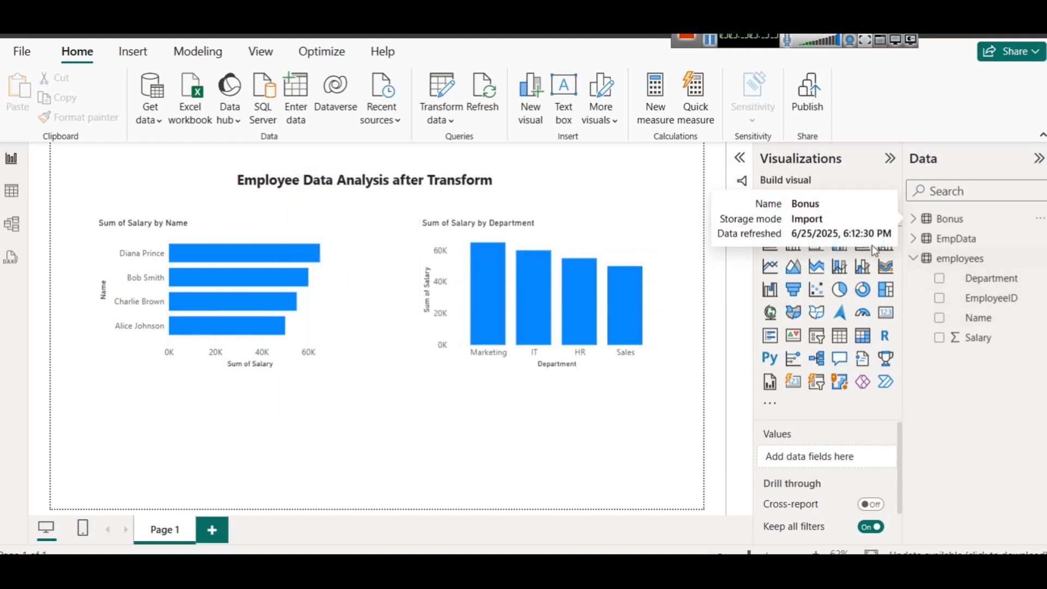
click(916, 260)
click(914, 238)
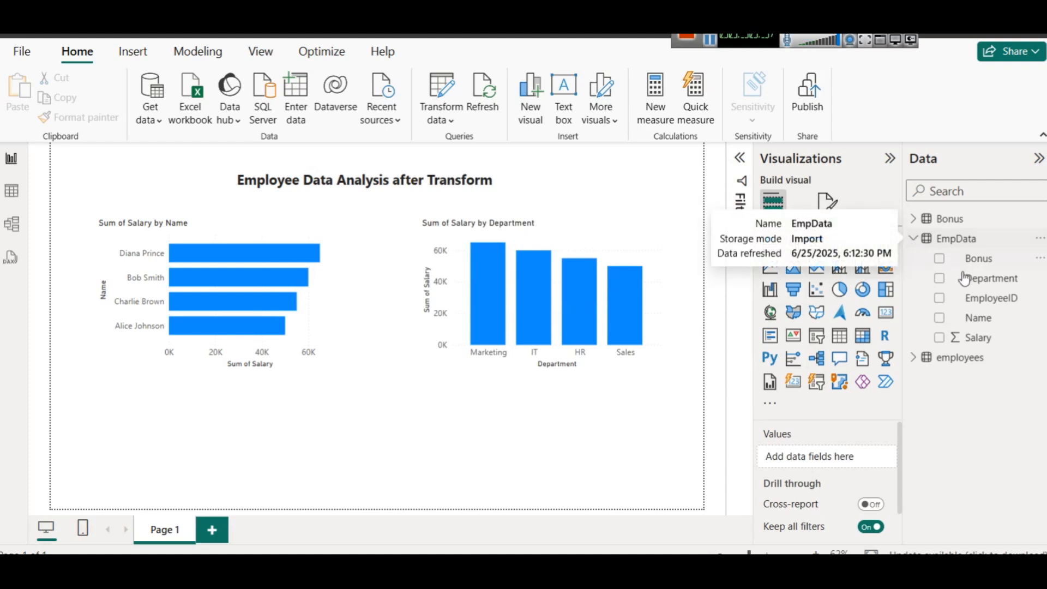
click(961, 244)
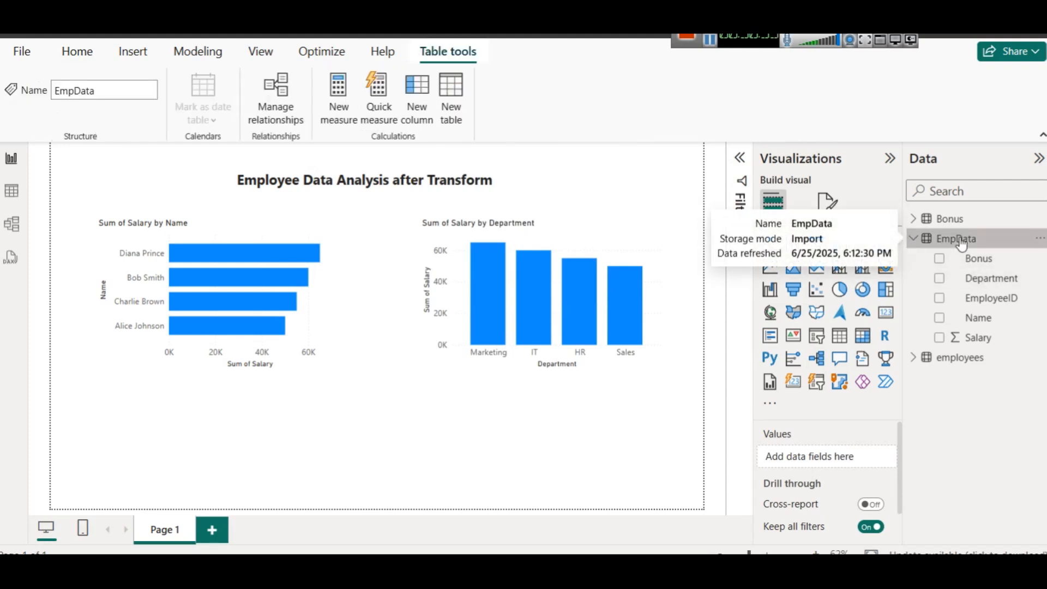
Open the model view and rearrange the table cards so Bonus sits above employees, with both beside EmpData.
click(8, 223)
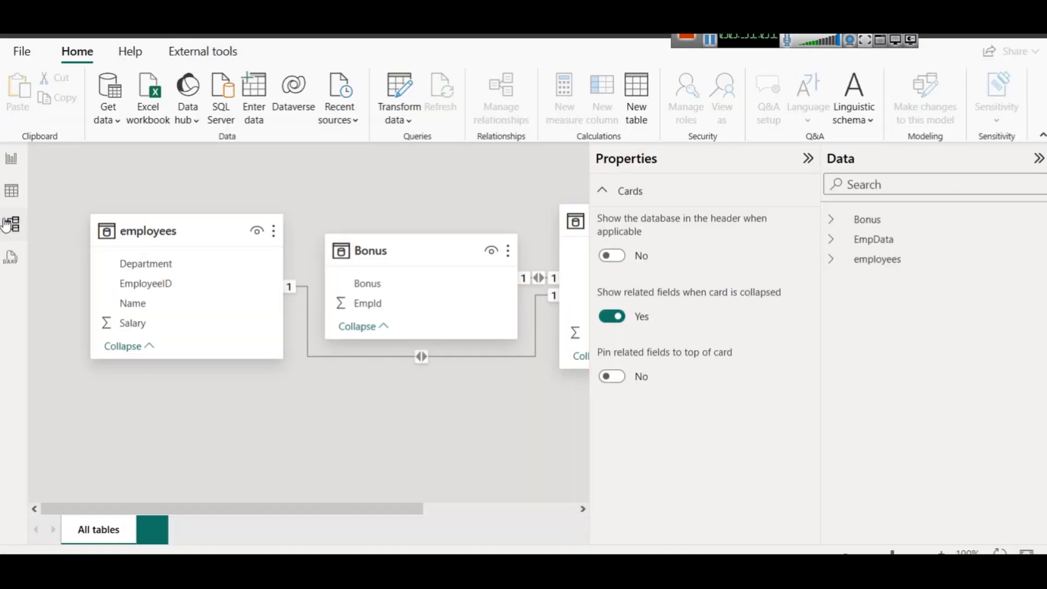
click(807, 158)
drag(362, 248, 357, 219)
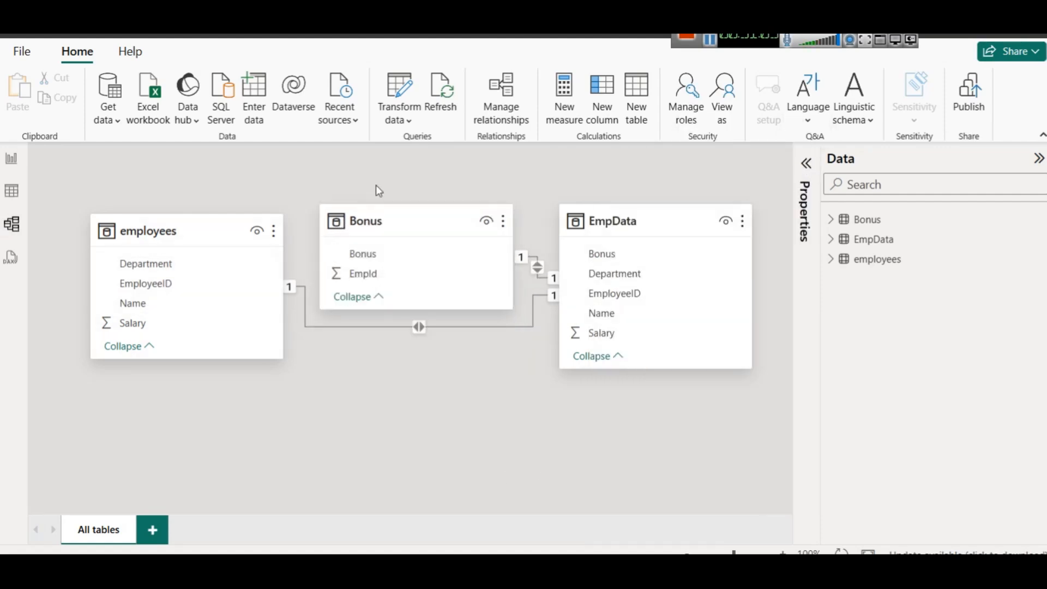
drag(178, 265, 351, 427)
drag(351, 221, 203, 219)
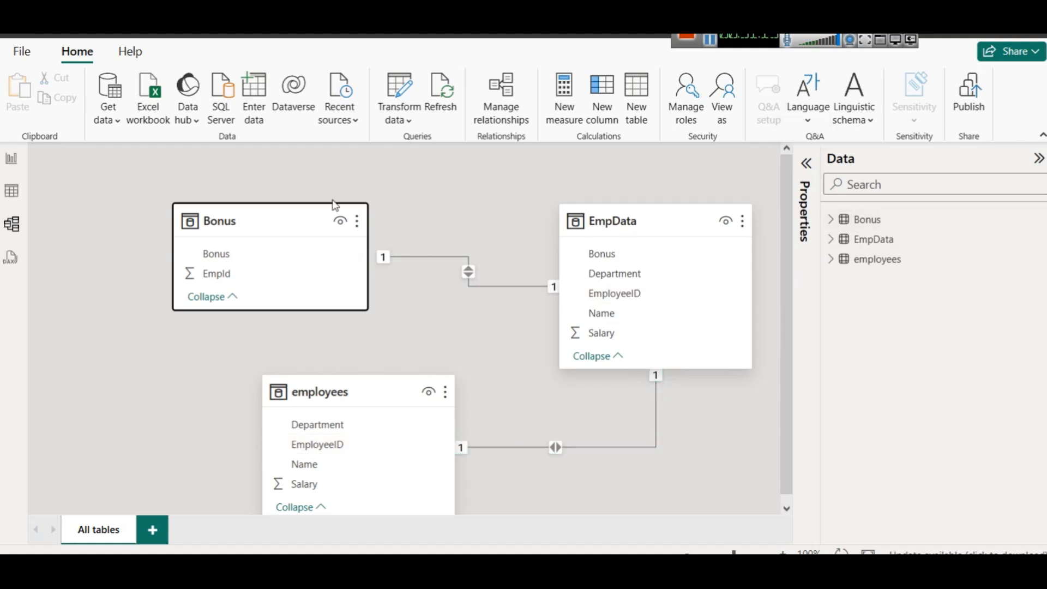
Return to the report and turn on the shadow effect for the Sum of Salary by Name and Sum of Salary by Department charts.
click(4, 163)
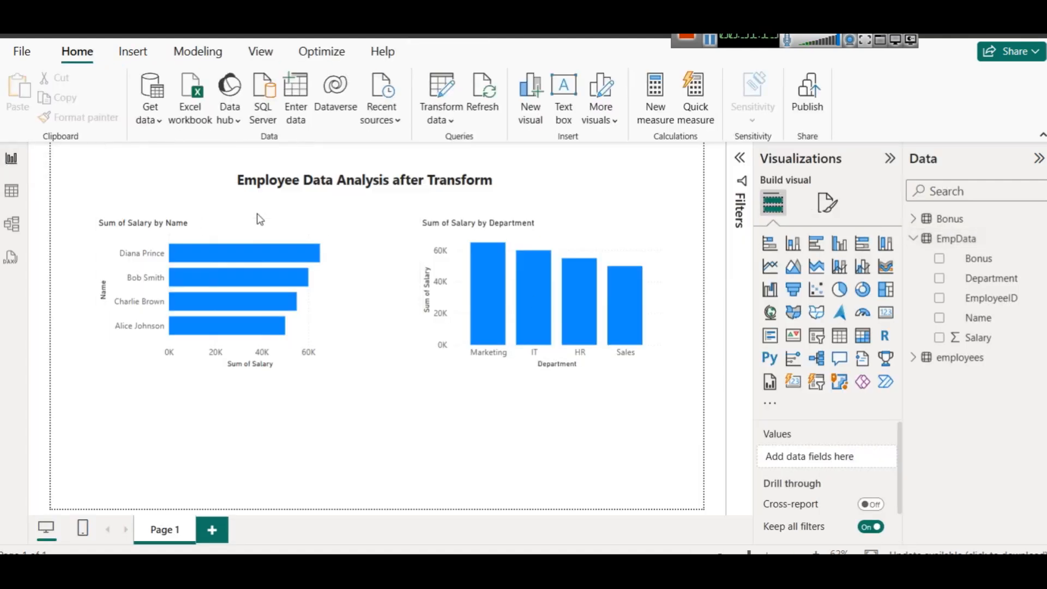
click(297, 225)
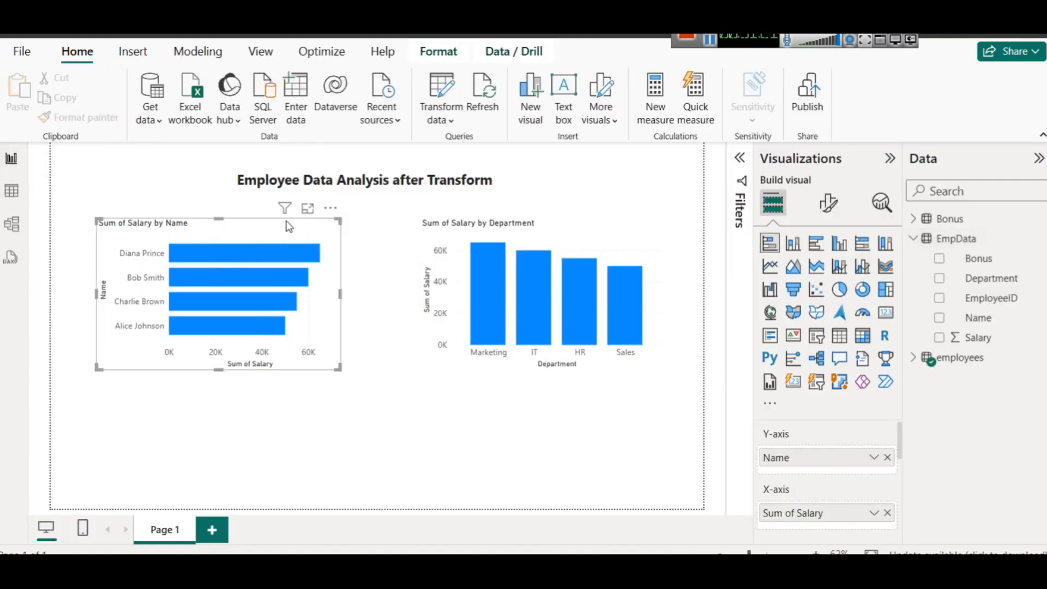
click(829, 203)
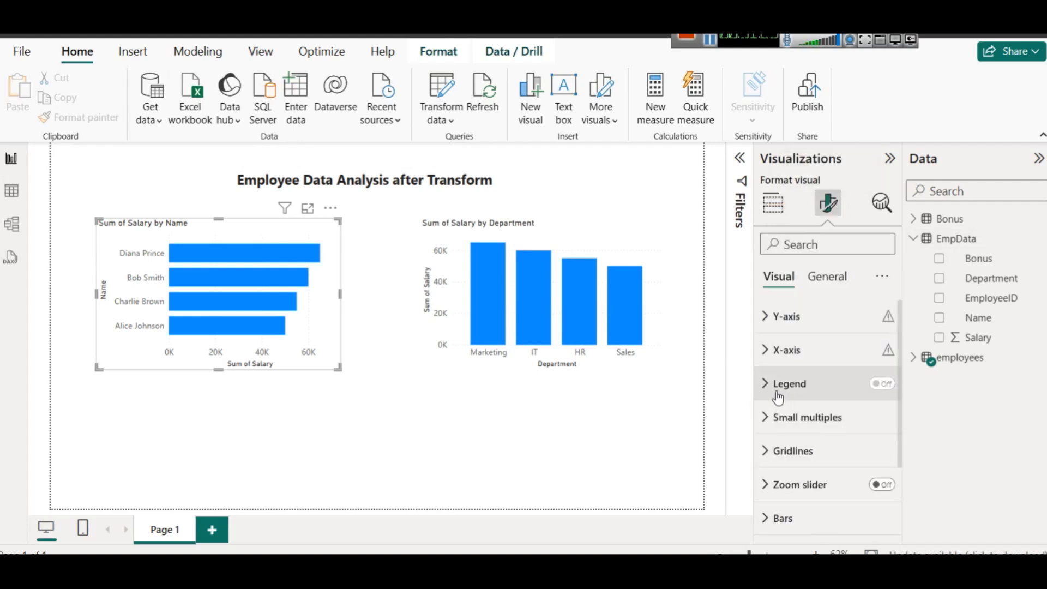
scroll(785, 464, down, 3)
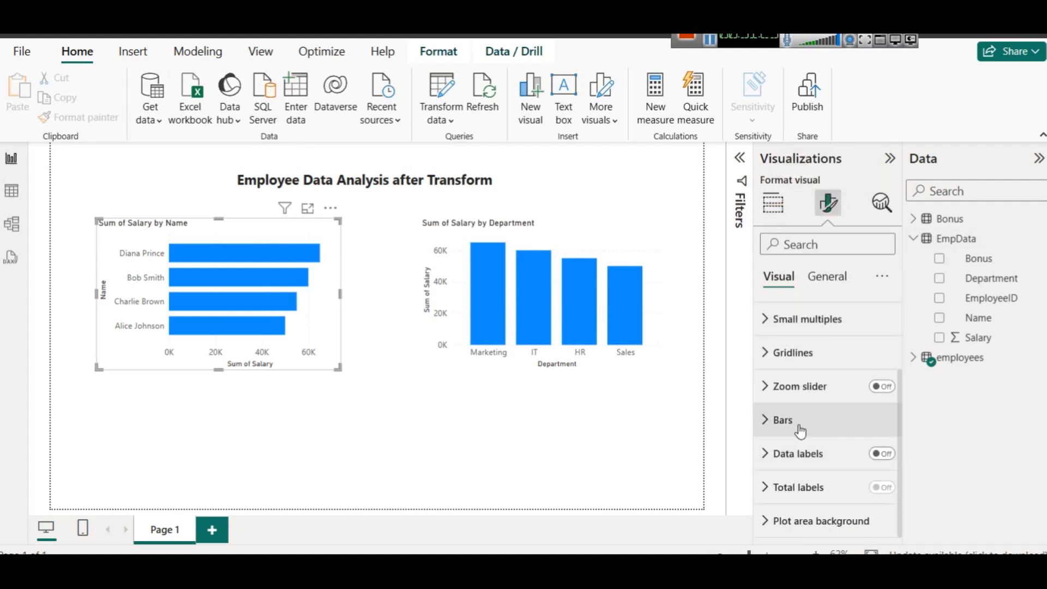
scroll(813, 354, up, 3)
click(824, 277)
click(798, 377)
scroll(806, 382, down, 3)
click(872, 432)
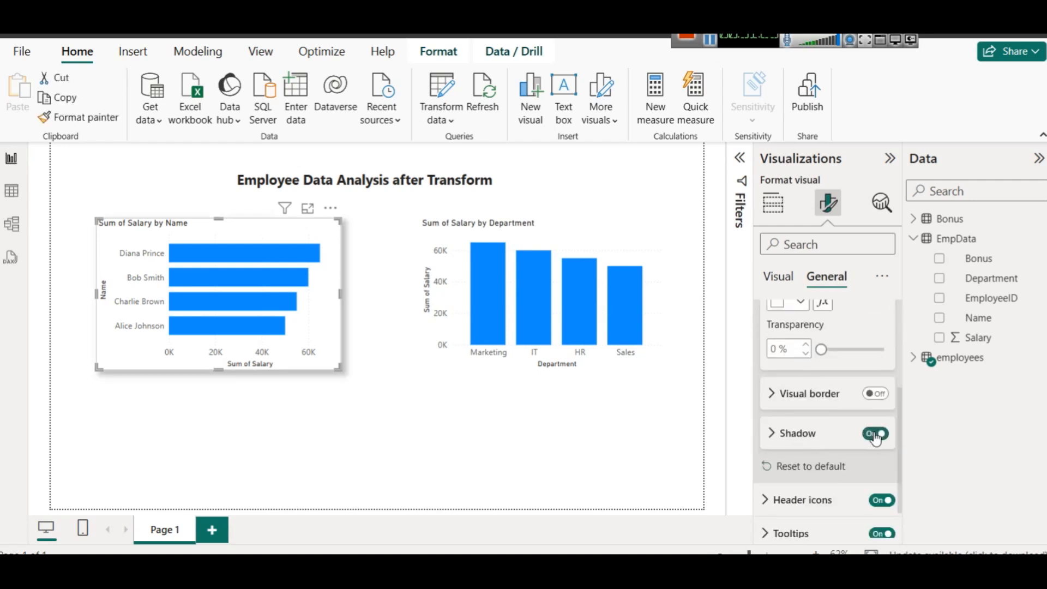
click(610, 238)
click(872, 433)
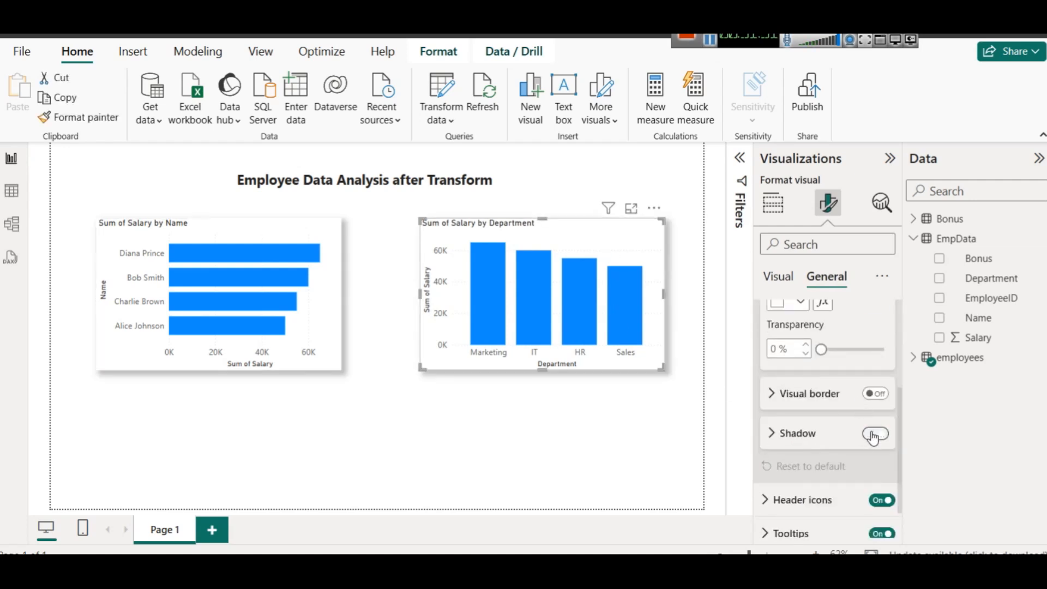
Shorten the Sum of Salary by Name and Sum of Salary by Department charts to the same height from their lower edges.
click(513, 434)
click(197, 366)
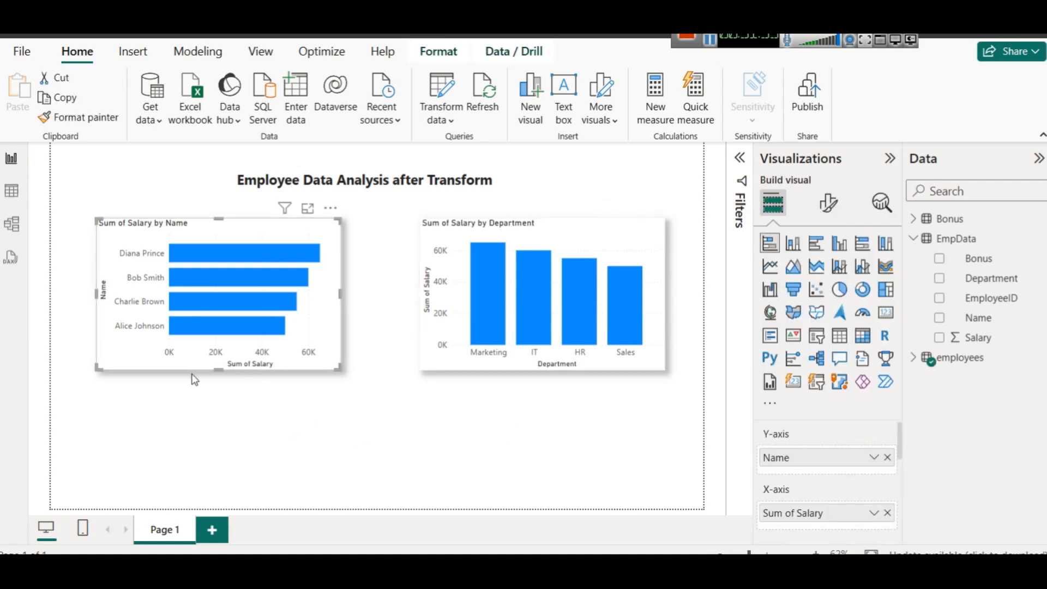
mouse_move(219, 371)
mouse_down()
mouse_move(218, 328)
mouse_move(219, 359)
mouse_up()
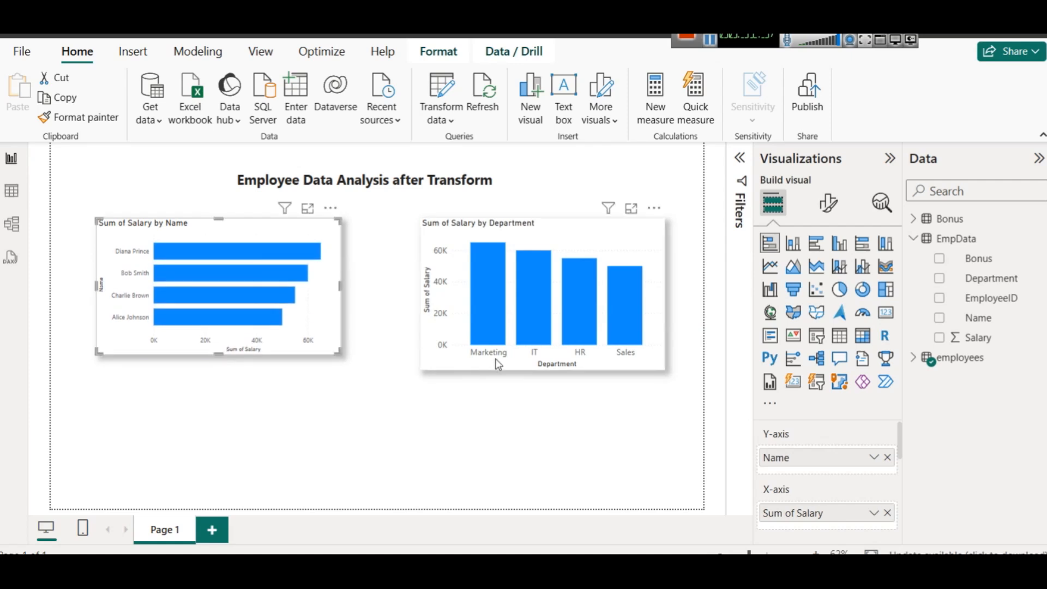
click(499, 361)
drag(540, 372, 540, 358)
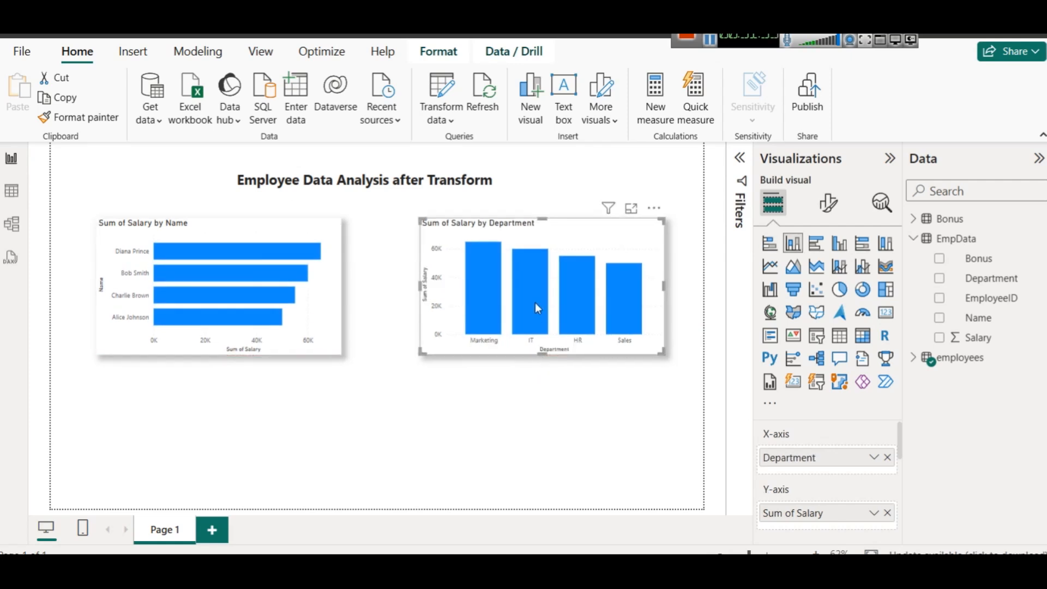
Move the two salary charts closer together, keeping them aligned in one row beneath the report title.
drag(535, 302, 516, 285)
drag(330, 281, 347, 281)
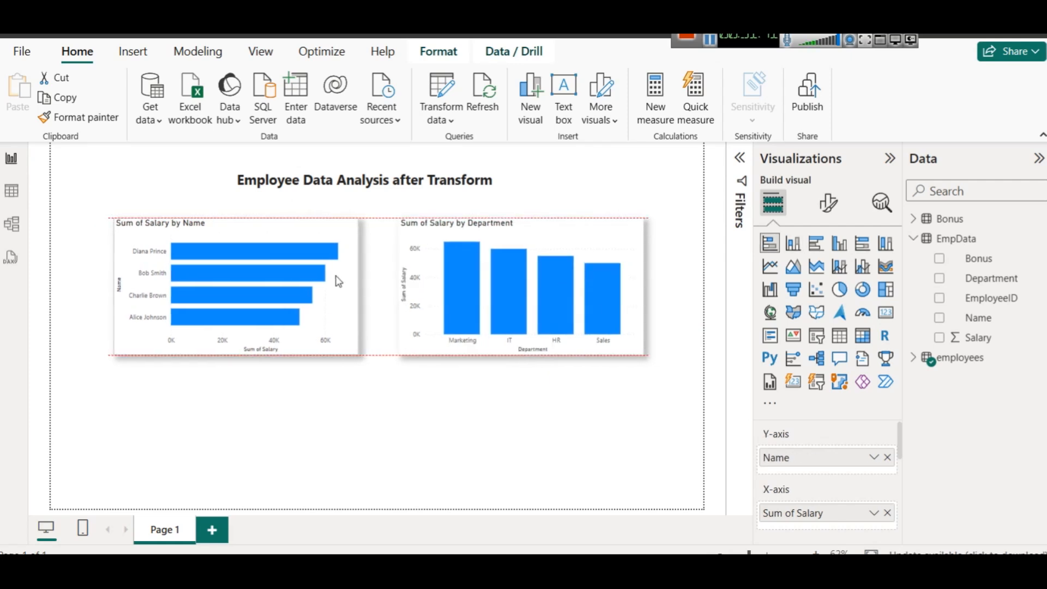
click(431, 412)
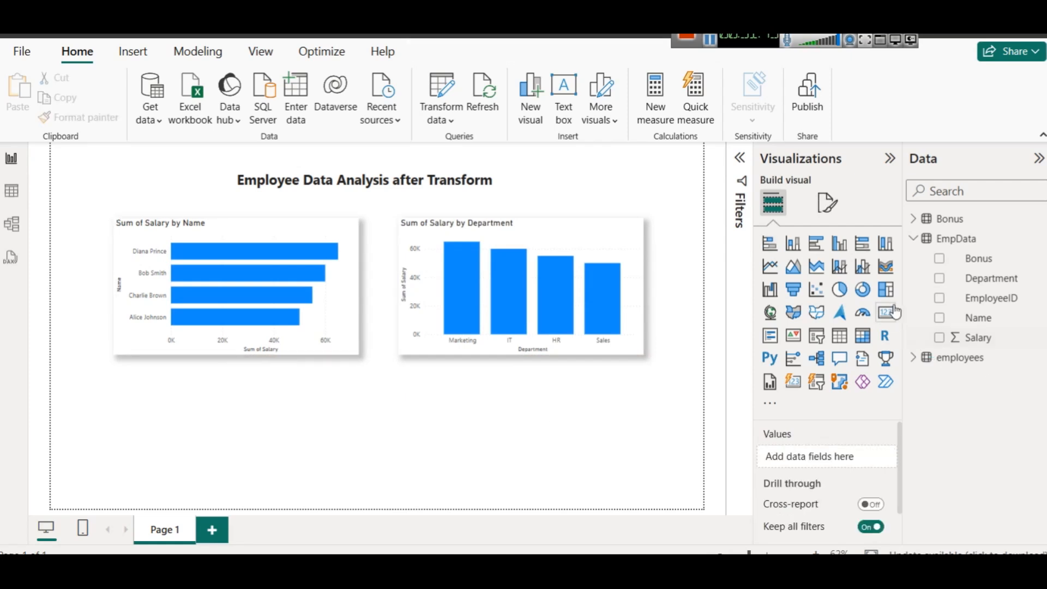
Add a donut chart centred below the two bar charts and copy the Sum of Salary by Name chart's formatting onto it.
click(867, 294)
drag(287, 397, 434, 410)
click(317, 273)
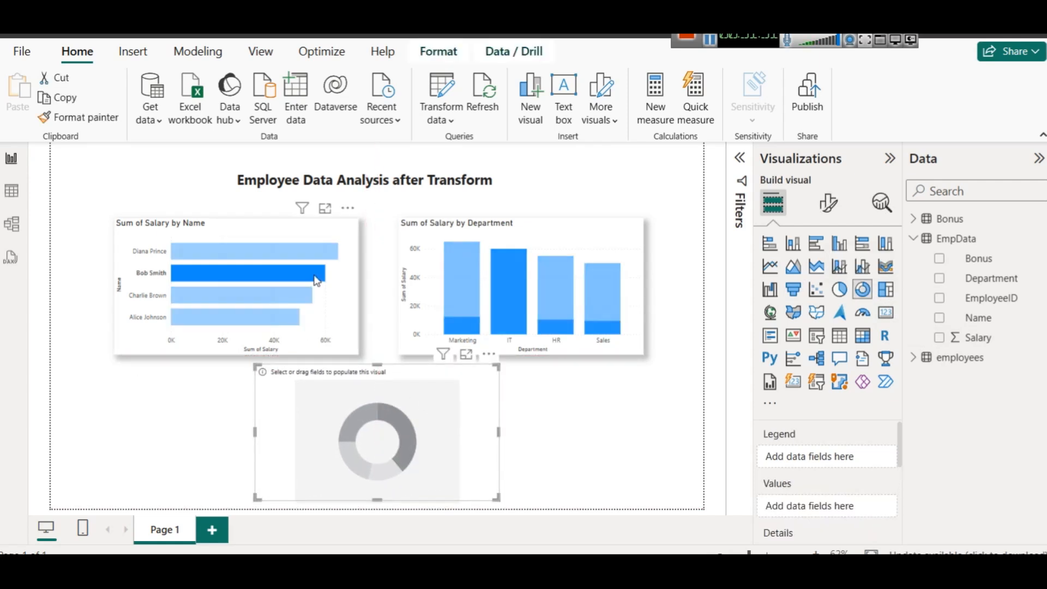
click(345, 280)
click(75, 117)
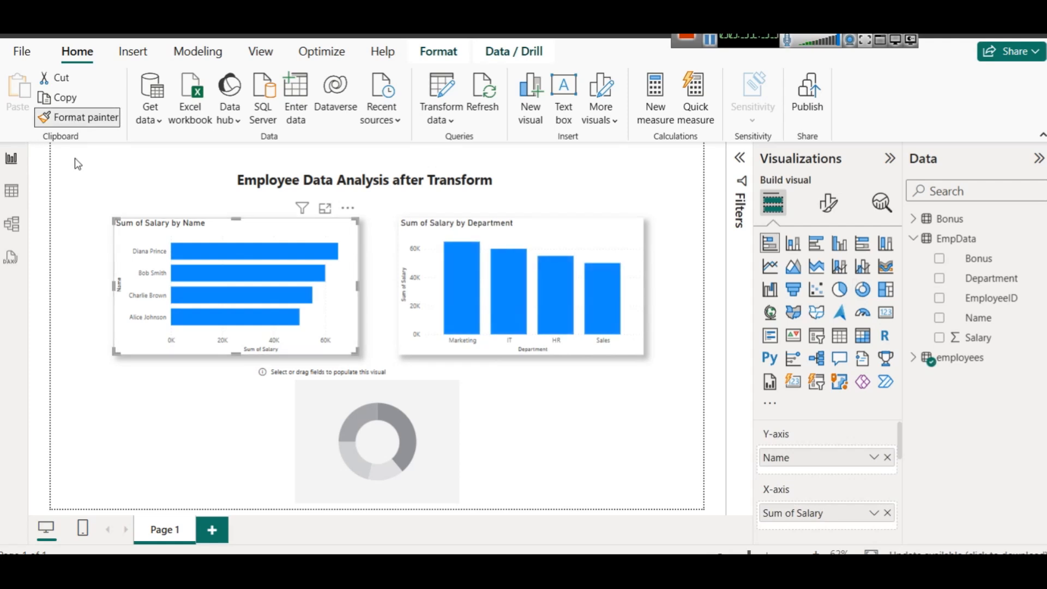
click(351, 424)
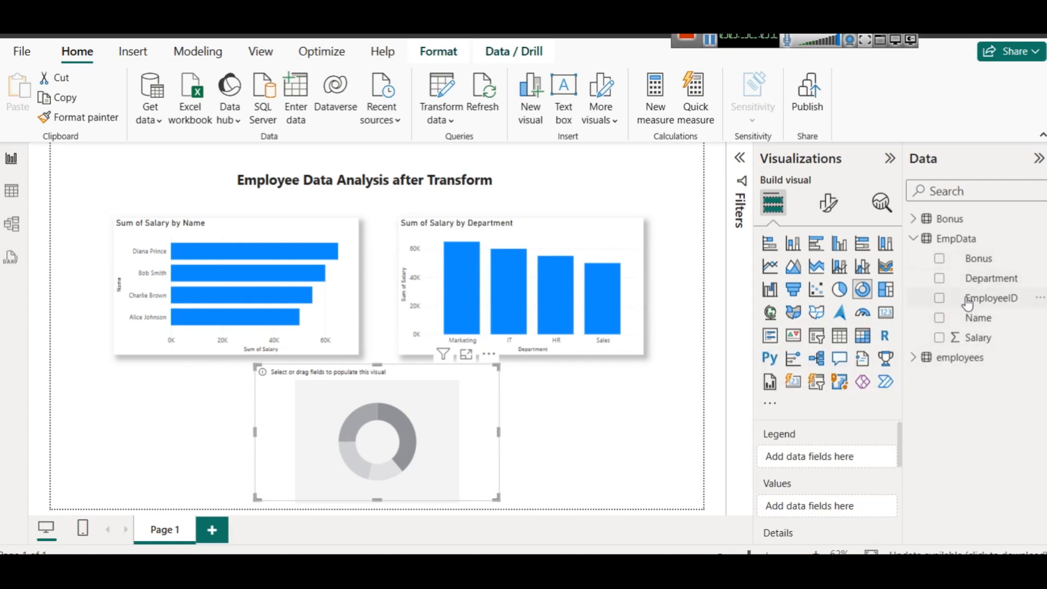
Assign EmpData's Name field to the donut chart's legend and its Bonus field to the values.
drag(1001, 315, 849, 458)
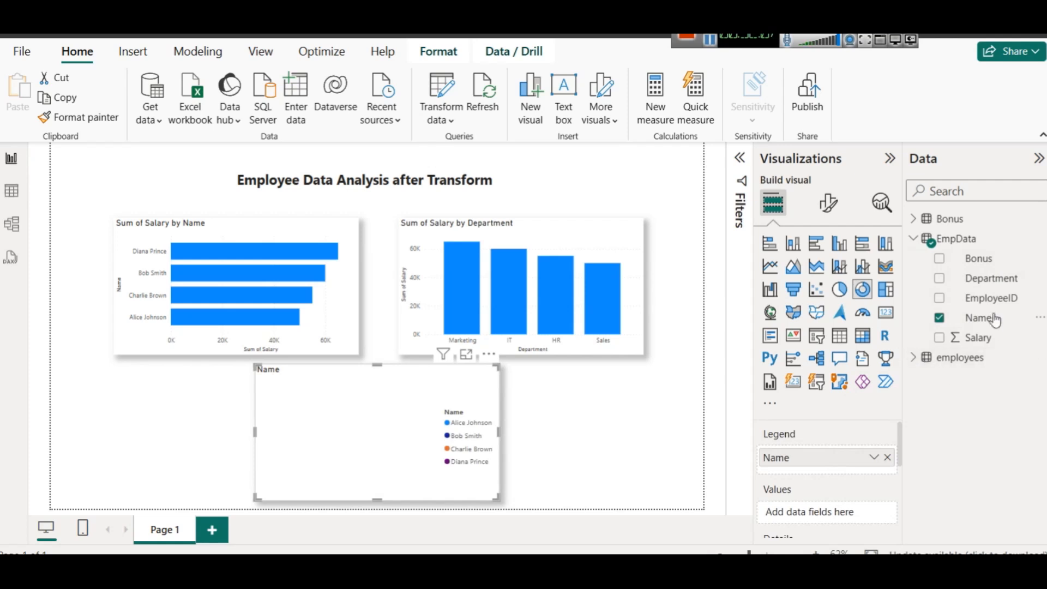
drag(978, 258, 857, 516)
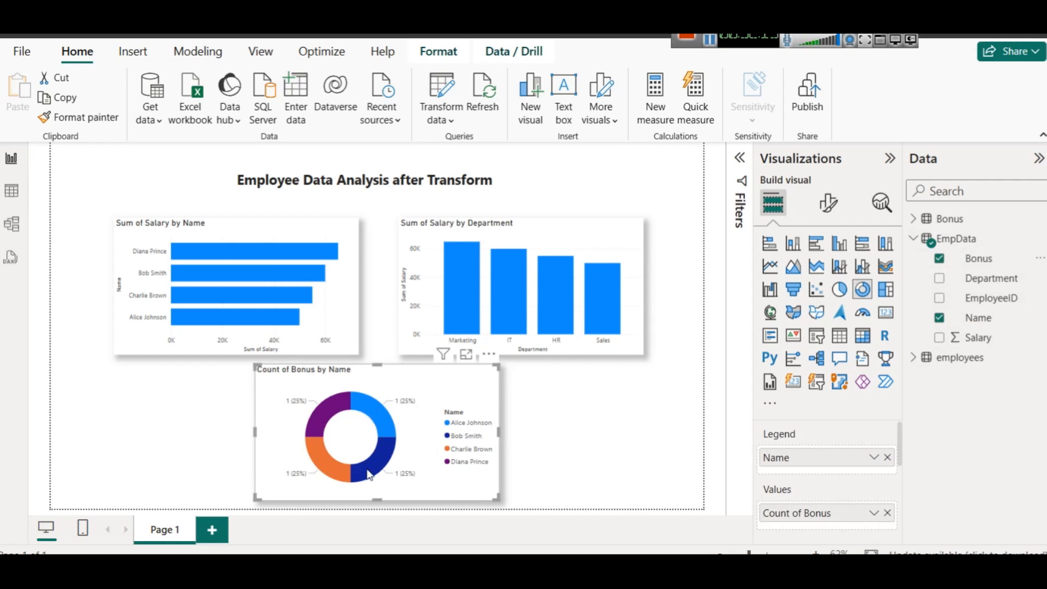
mouse_move(341, 477)
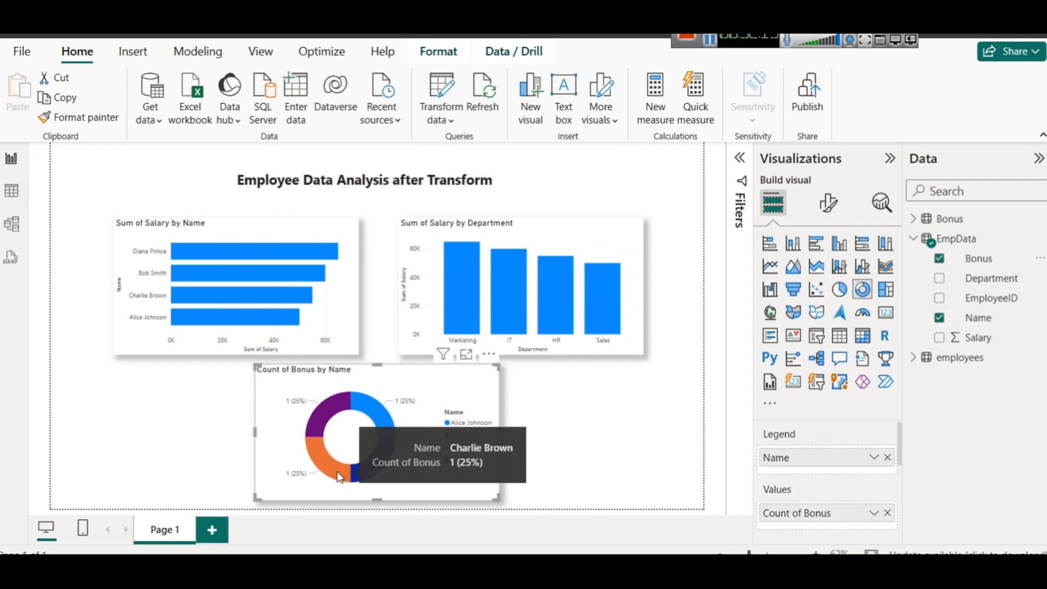
Remove the count of Bonus from the donut chart's values and open the EmpData query for editing.
click(887, 513)
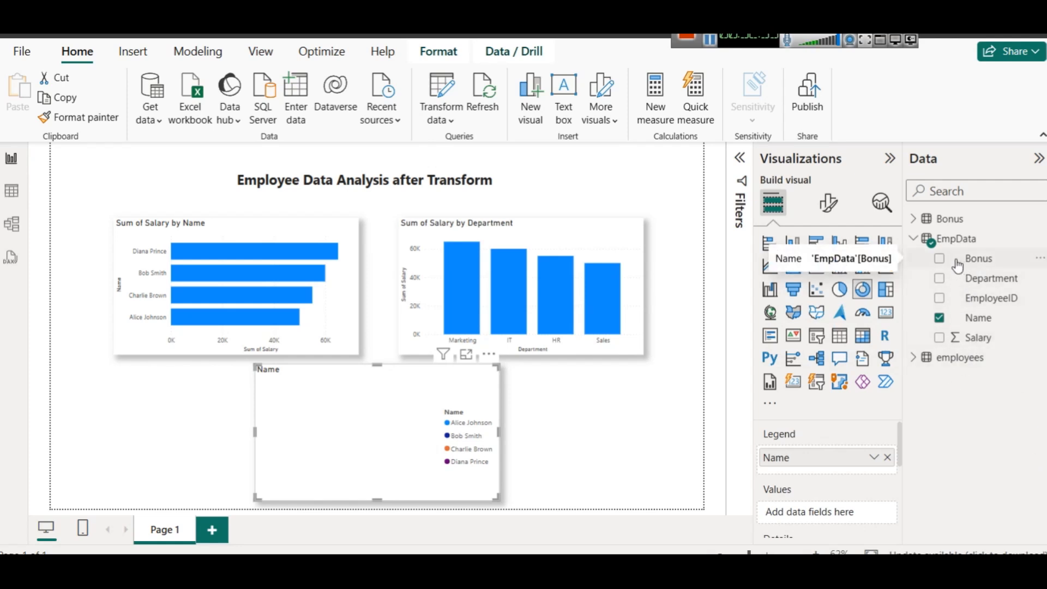
right_click(951, 240)
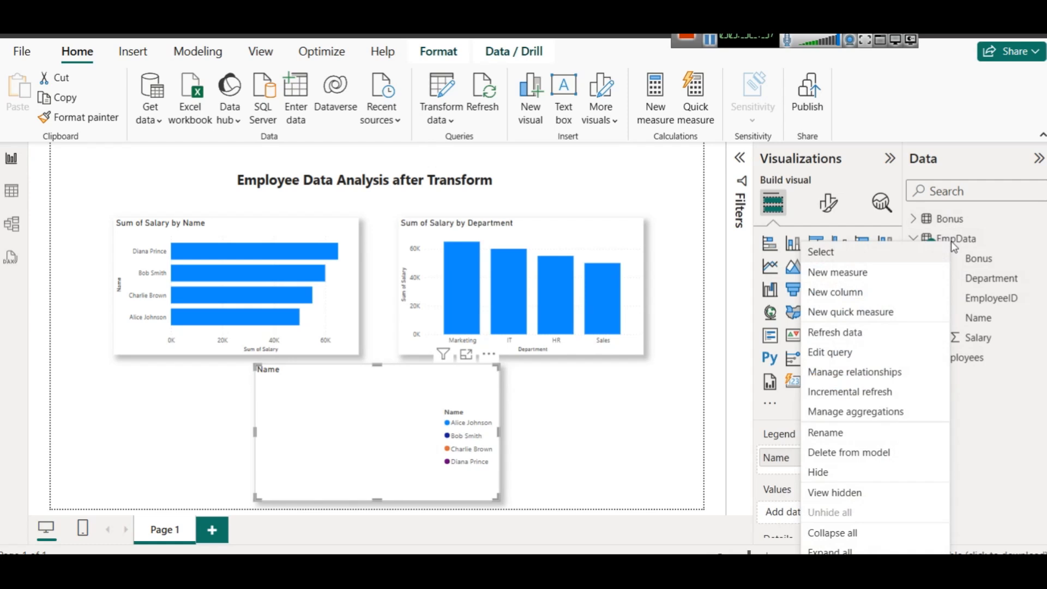
click(839, 355)
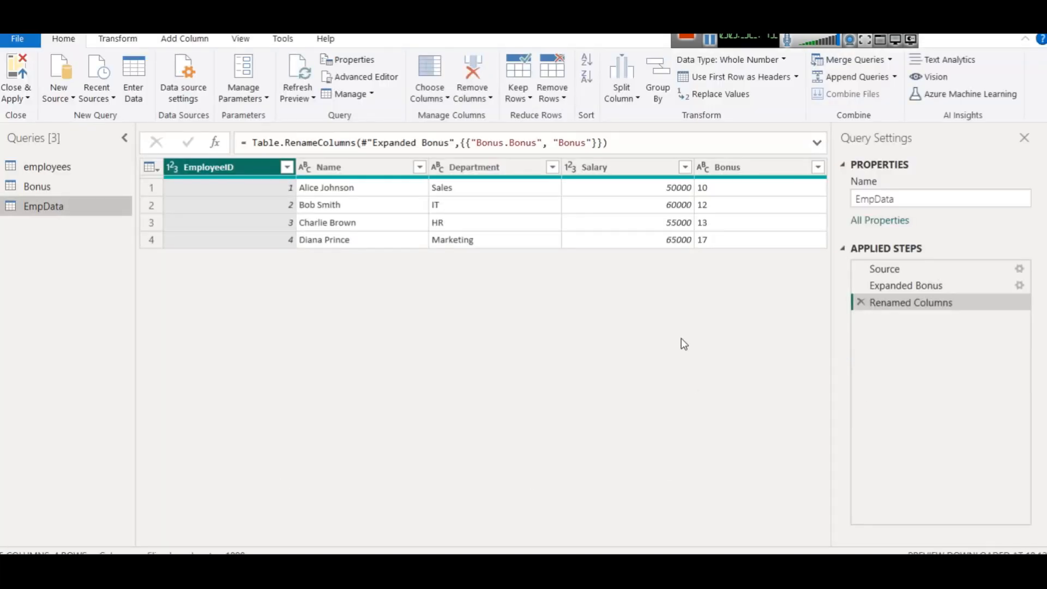
Try the Percentage data type on the Bonus column of EmpData and delete that type-change step.
click(743, 165)
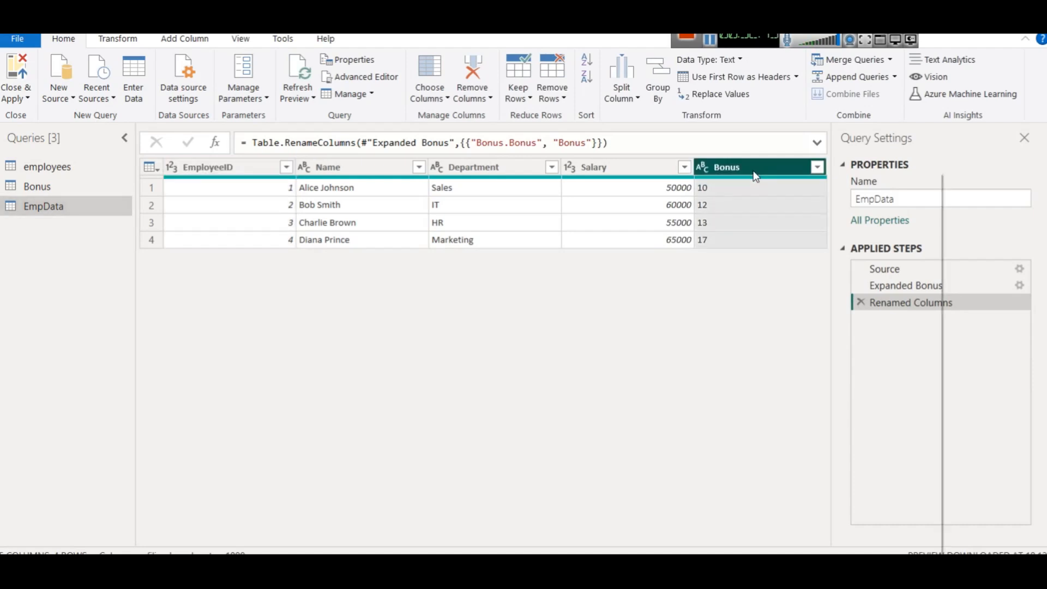
right_click(755, 173)
mouse_move(824, 327)
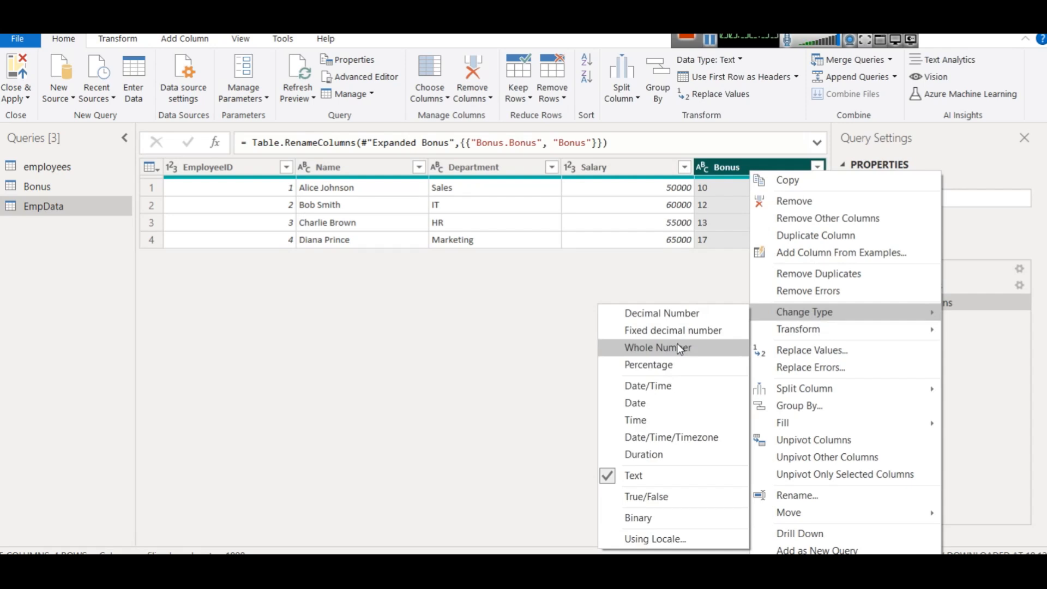
click(663, 370)
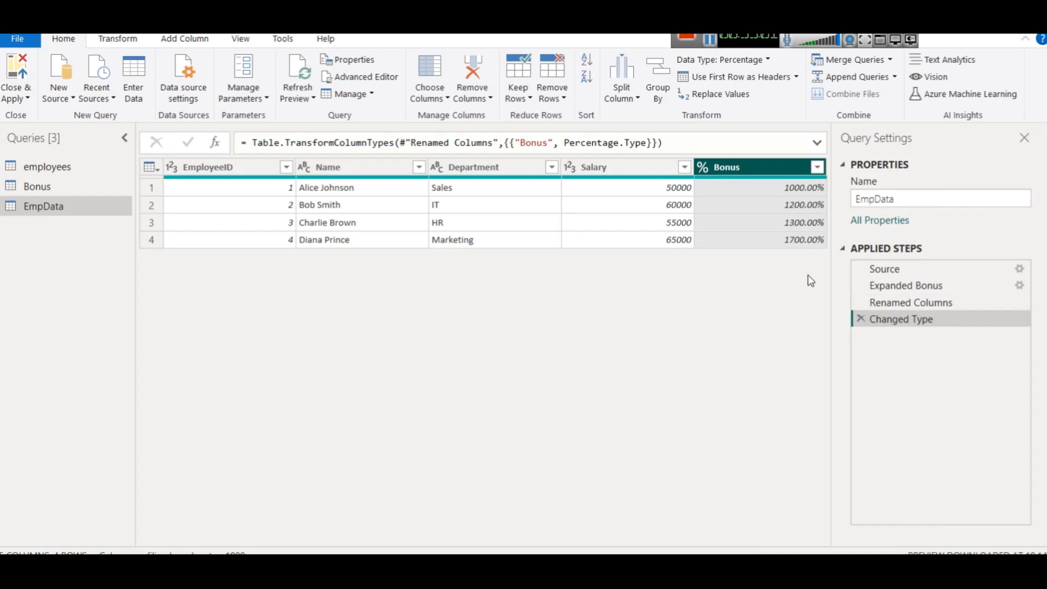
click(861, 319)
Change the Bonus column's data type to Whole Number, and close the query editor with the changes applied.
right_click(732, 168)
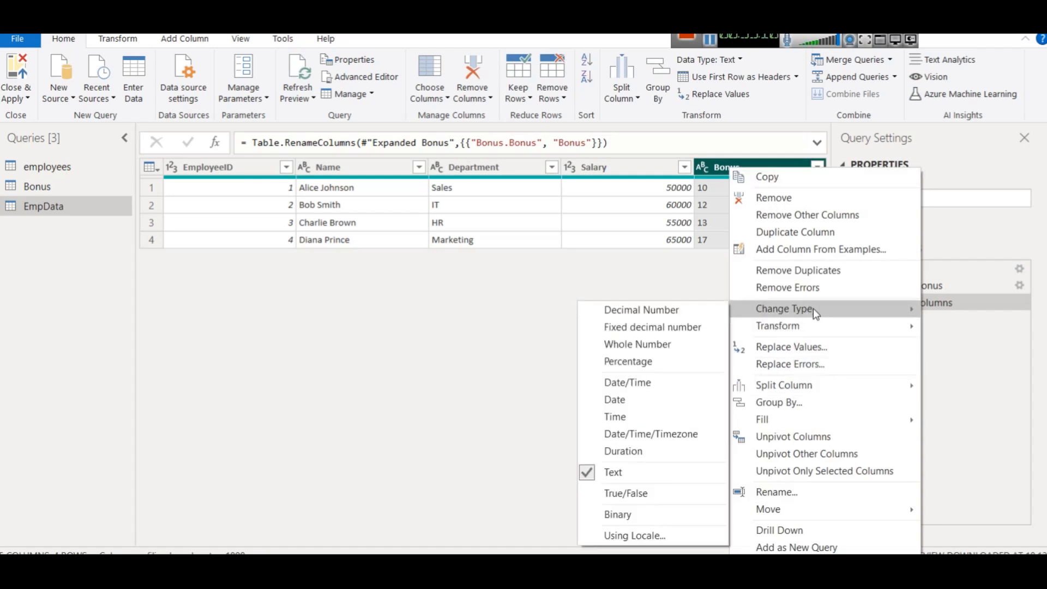
click(658, 345)
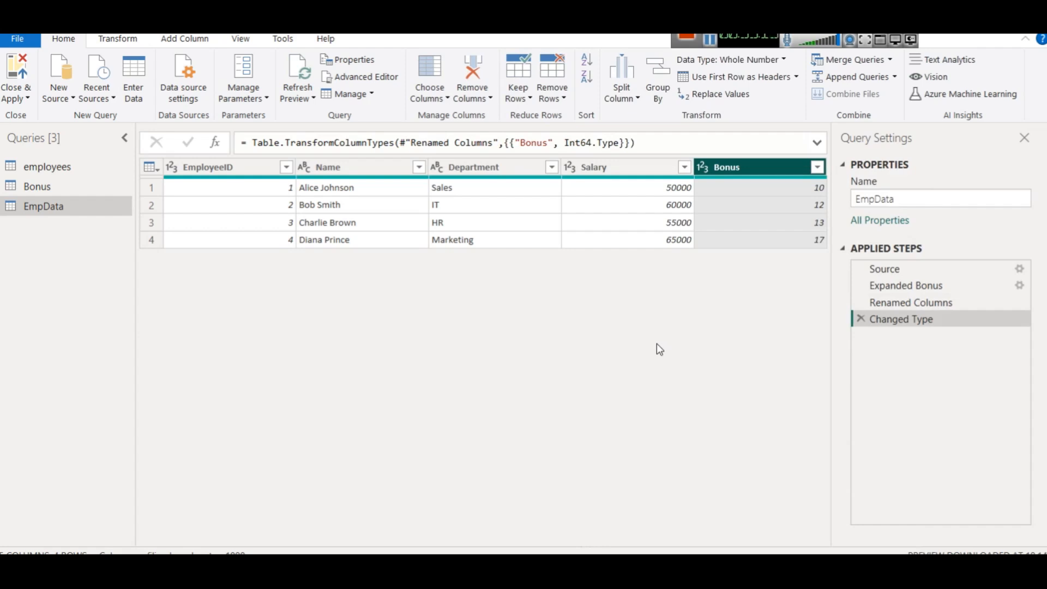
click(12, 98)
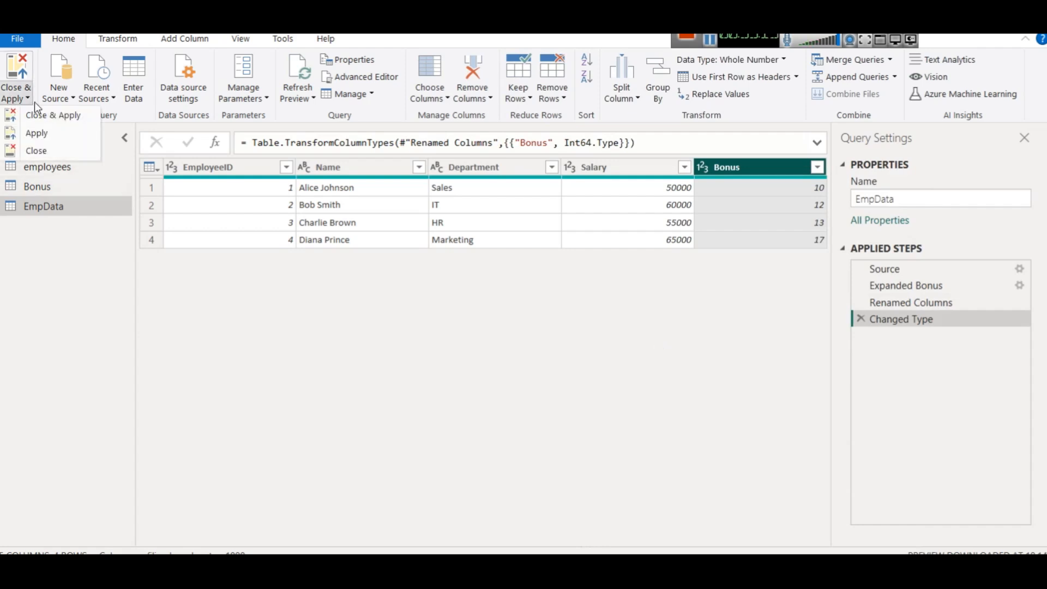
click(51, 115)
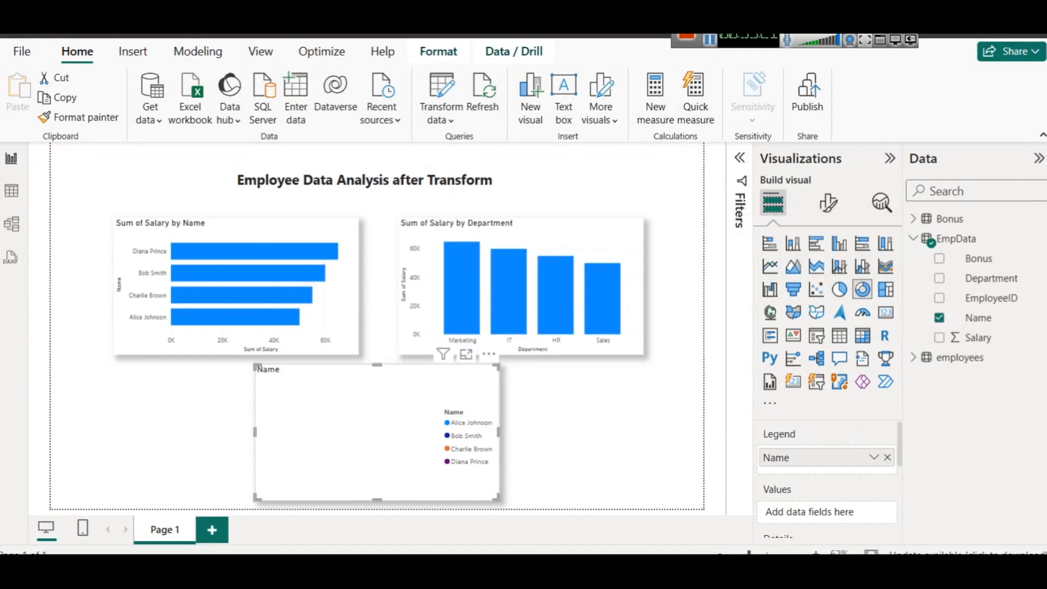
Open the table view and display the EmpData table with its fields listed.
click(975, 244)
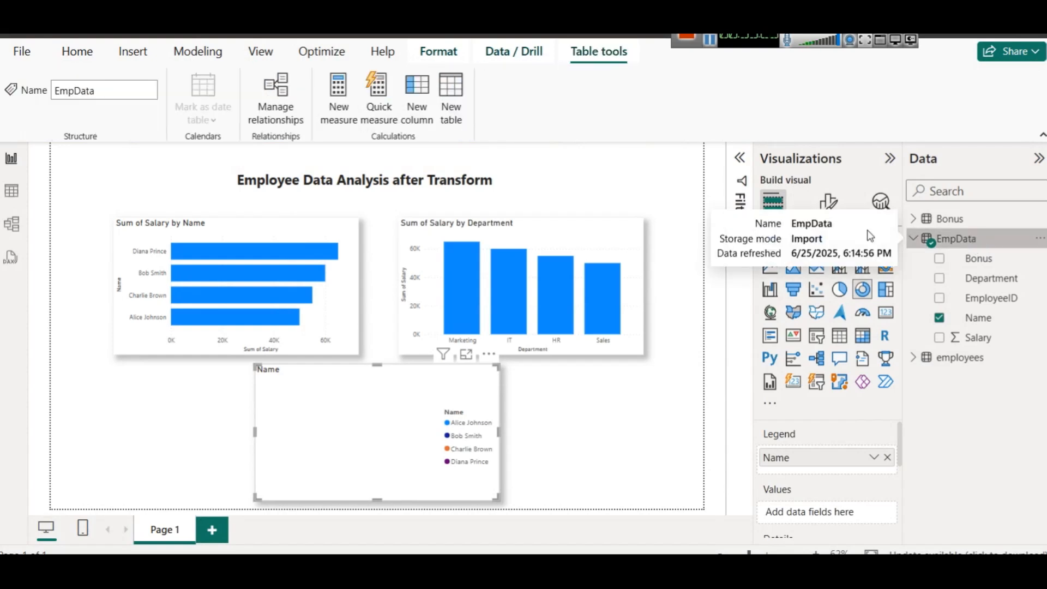
click(24, 195)
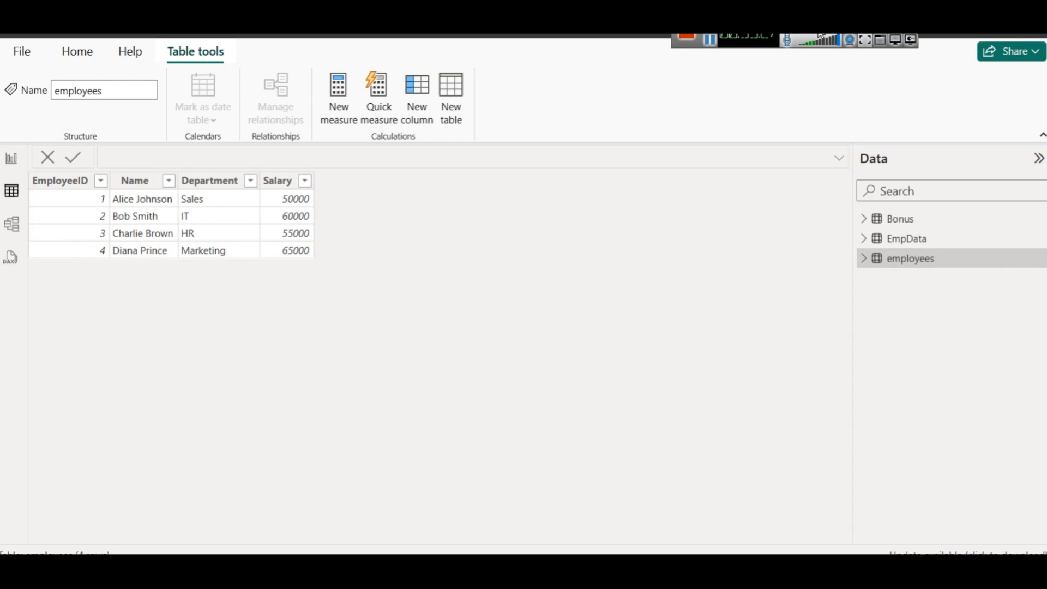
click(879, 239)
click(864, 239)
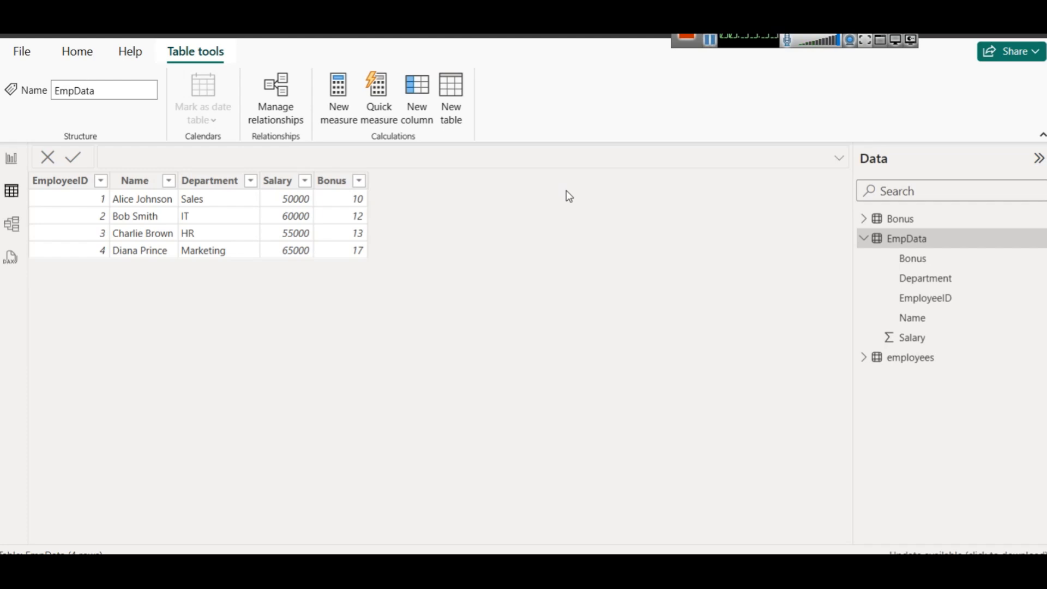
Add a new calculated column to EmpData and name it Final Salary in the formula.
right_click(905, 240)
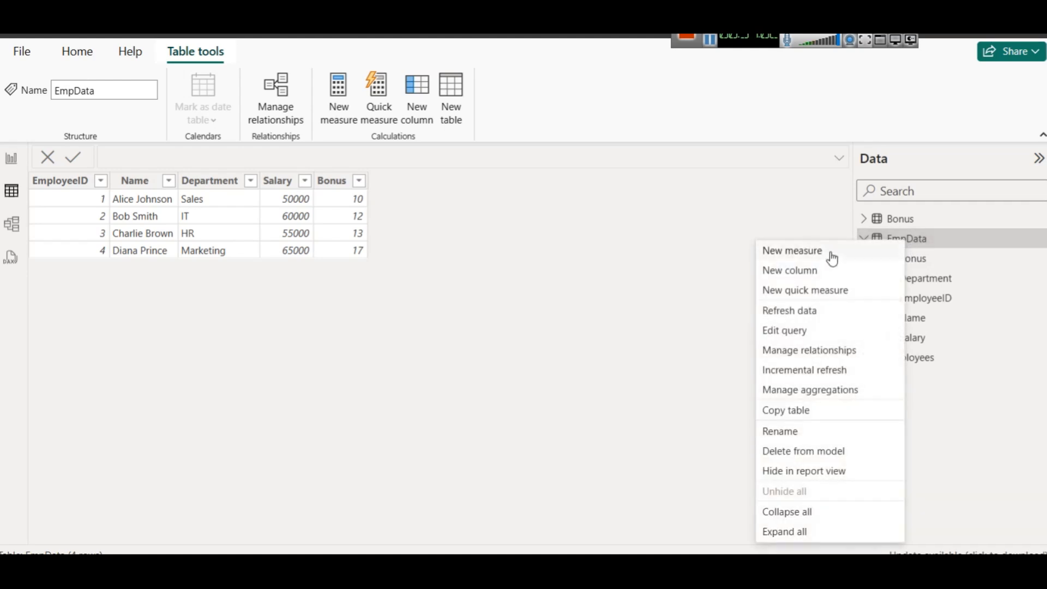
click(806, 273)
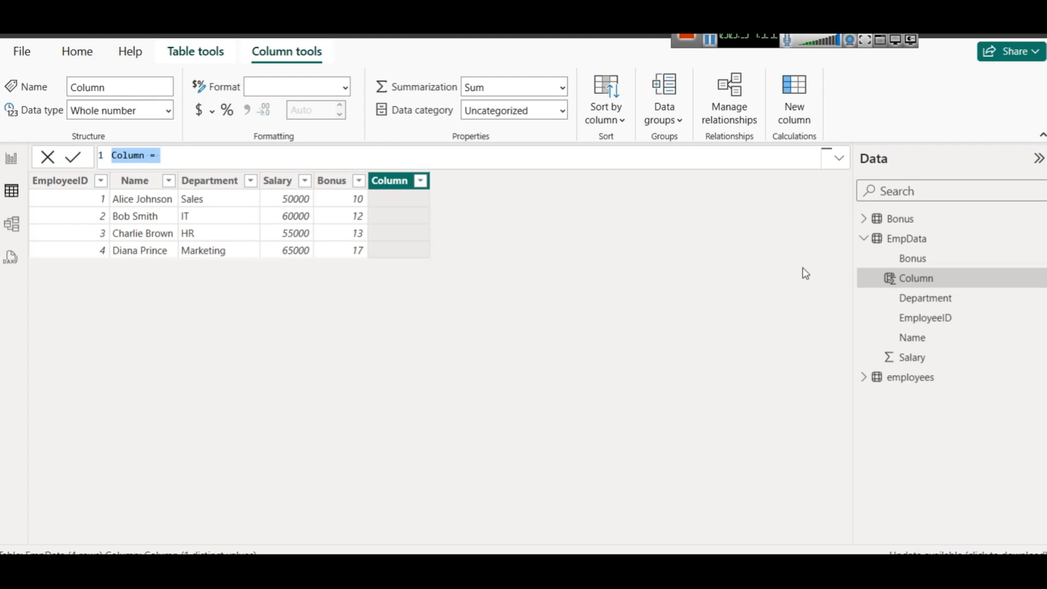
key(Left)
key(shift+Right)
key(shift+Right)
key(shift+Right)
key(shift+Right)
key(shift+Right)
key(shift+Right)
text(Final Sala)
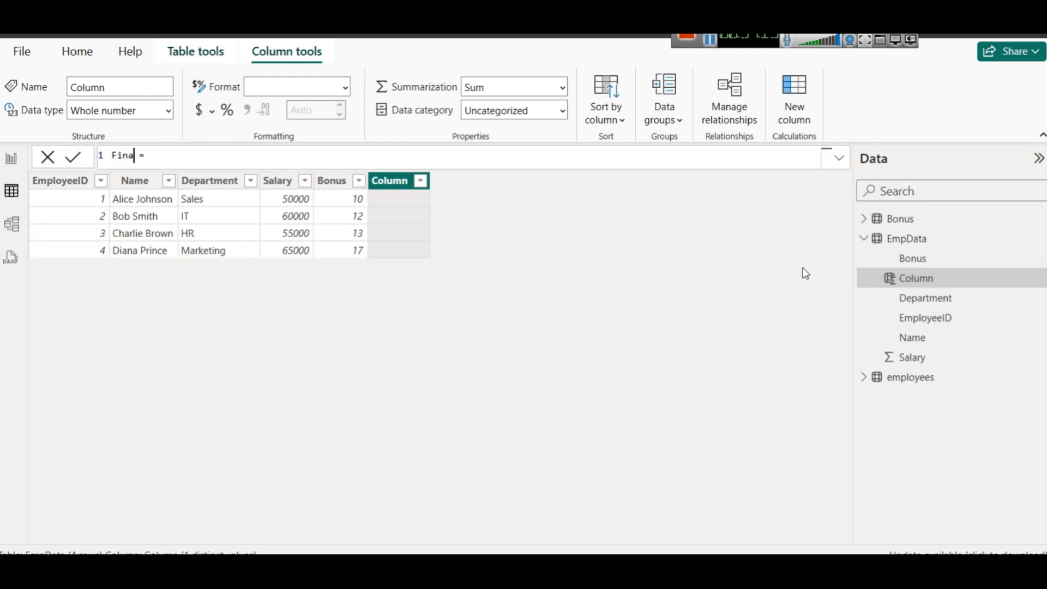
text(ry)
Start the Final Salary expression with EmpData[Salary] followed by a plus sign.
key(End)
text(EmpData)
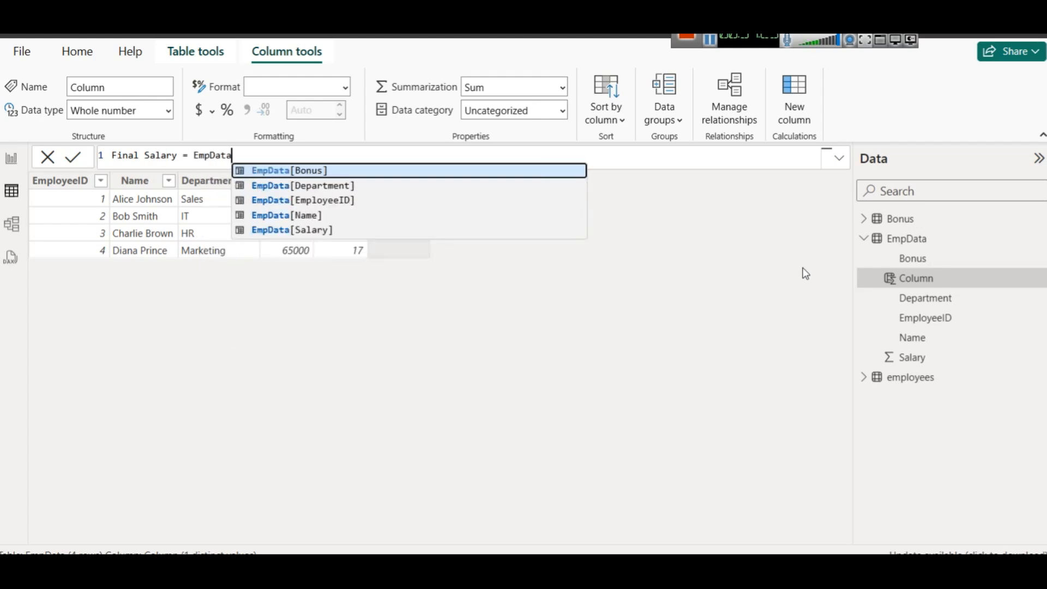
key(Down)
key(Down)
key(Down)
key(Down)
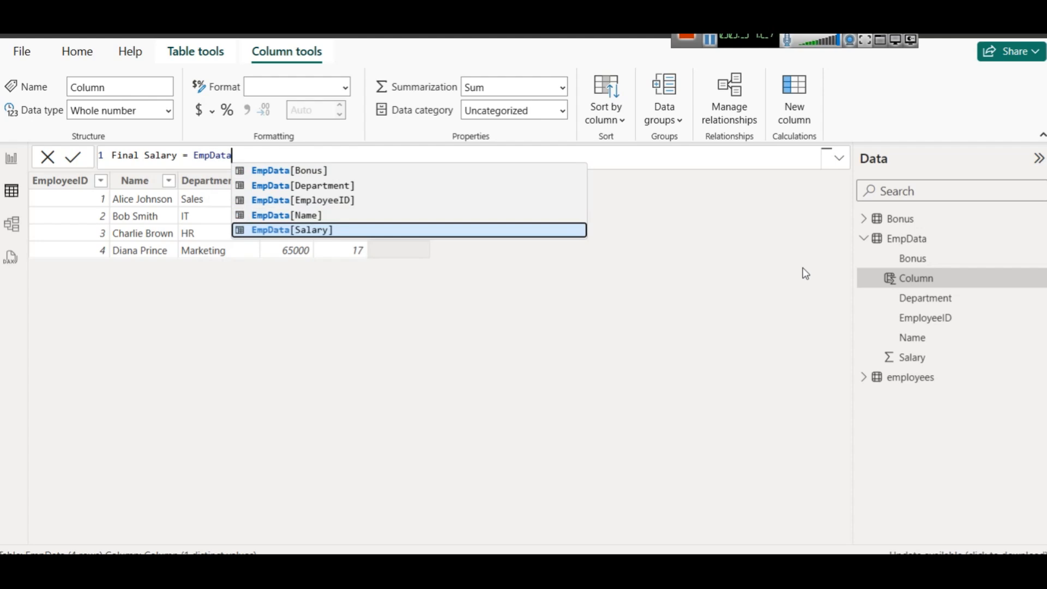
key(Tab)
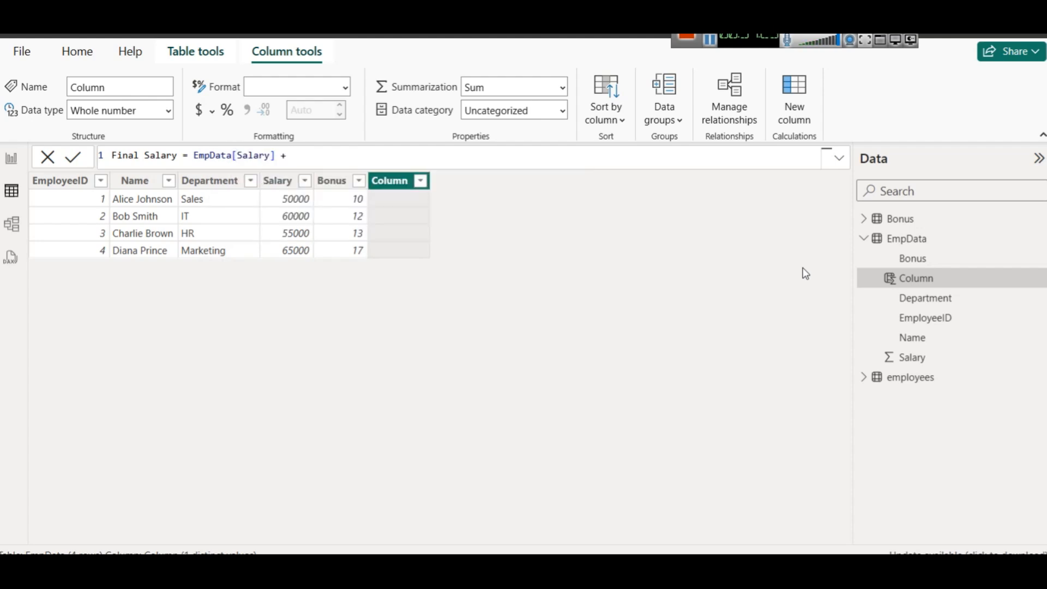
text(+ E)
Try EmpData[Salary] as the term after the plus sign and erase it from the formula.
key(Down)
key(Down)
key(Down)
key(Down)
key(Down)
key(Down)
key(Down)
key(Down)
key(Down)
key(Tab)
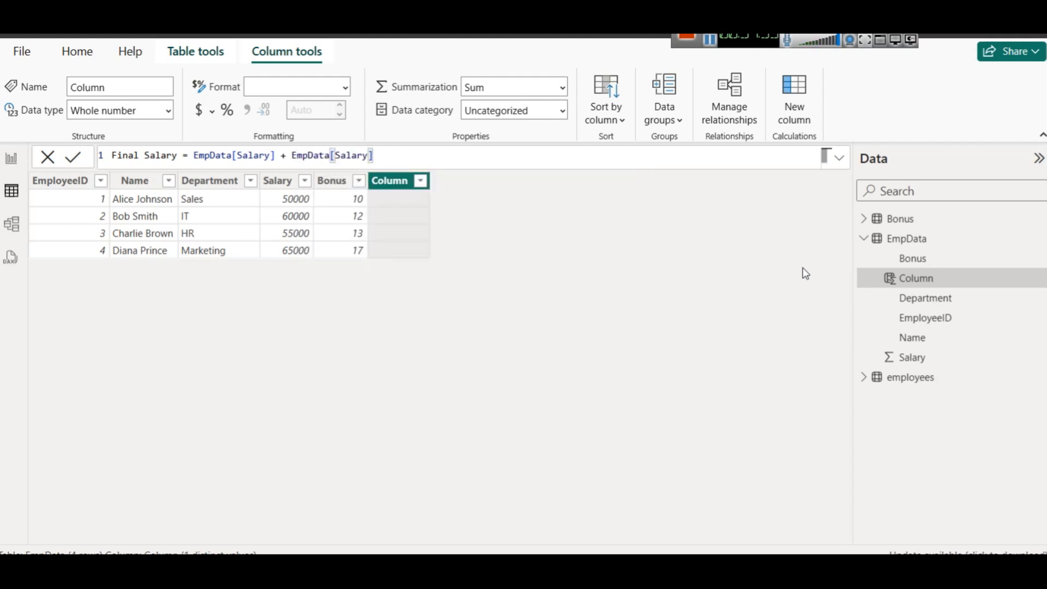
text(/)
key(BackSpace)
key(BackSpace)
key(BackSpace)
key(BackSpace)
key(BackSpace)
key(BackSpace)
key(BackSpace)
key(BackSpace)
key(BackSpace)
key(BackSpace)
key(BackSpace)
key(BackSpace)
key(BackSpace)
key(BackSpace)
key(BackSpace)
key(BackSpace)
key(BackSpace)
key(BackSpace)
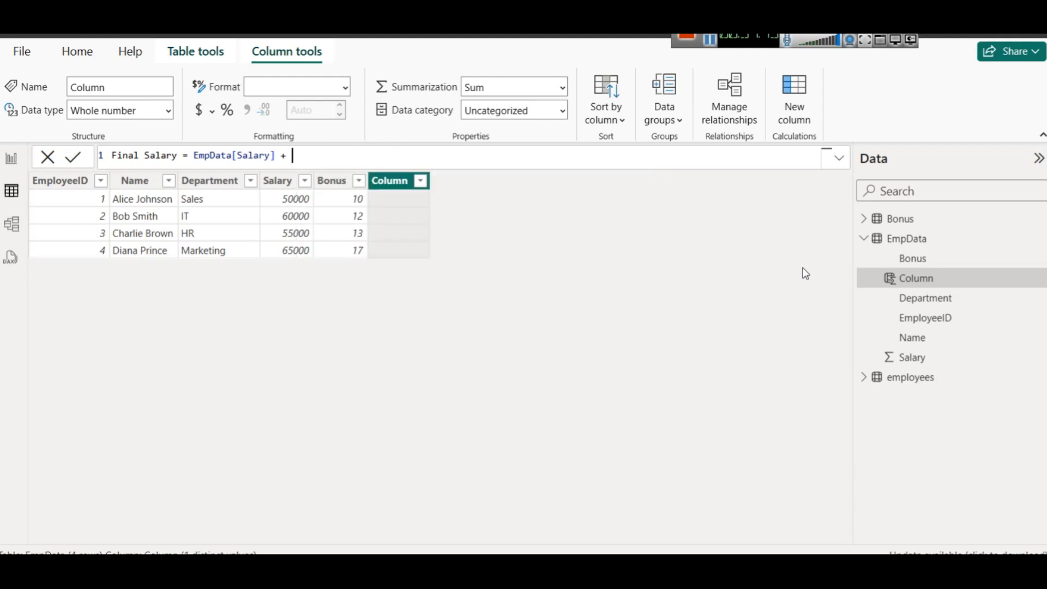
Complete the Final Salary formula with the term (10 / 100) * EmpData[Salary] after the plus sign.
text((10 / 100) * Em)
key(Down)
key(Down)
key(Down)
key(Down)
key(Down)
key(Tab)
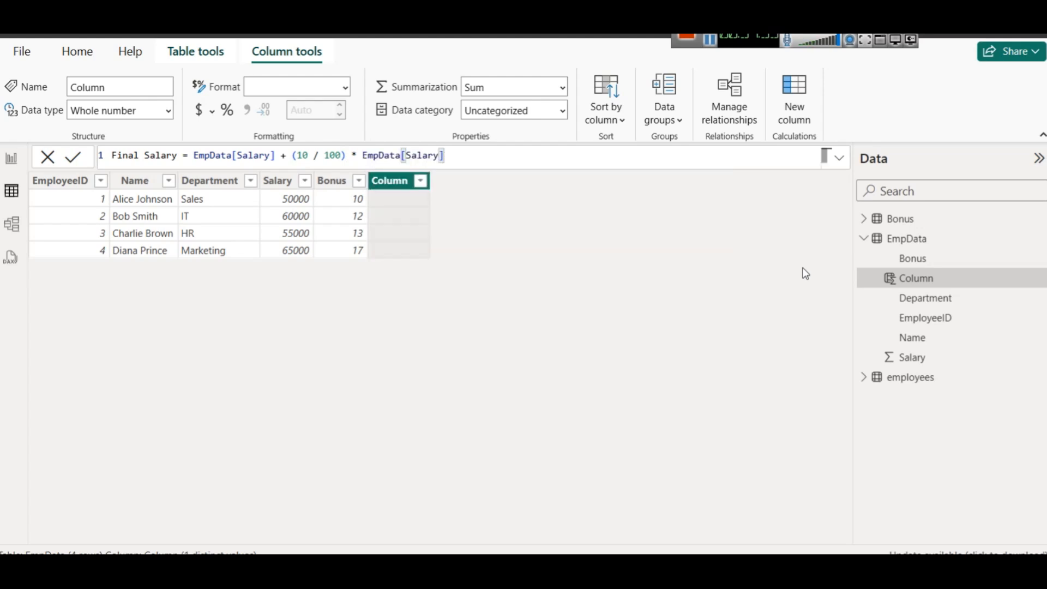
Enclose the whole (10 / 100) * EmpData[Salary] term in parentheses and commit the Final Salary formula.
text())
key(Left)
key(Left)
key(Left)
key(Left)
key(Left)
key(Left)
key(Left)
key(Left)
key(Left)
key(Left)
key(Left)
key(Left)
key(Left)
key(Left)
key(Left)
key(Left)
key(Left)
key(Left)
key(Left)
key(Left)
text(()
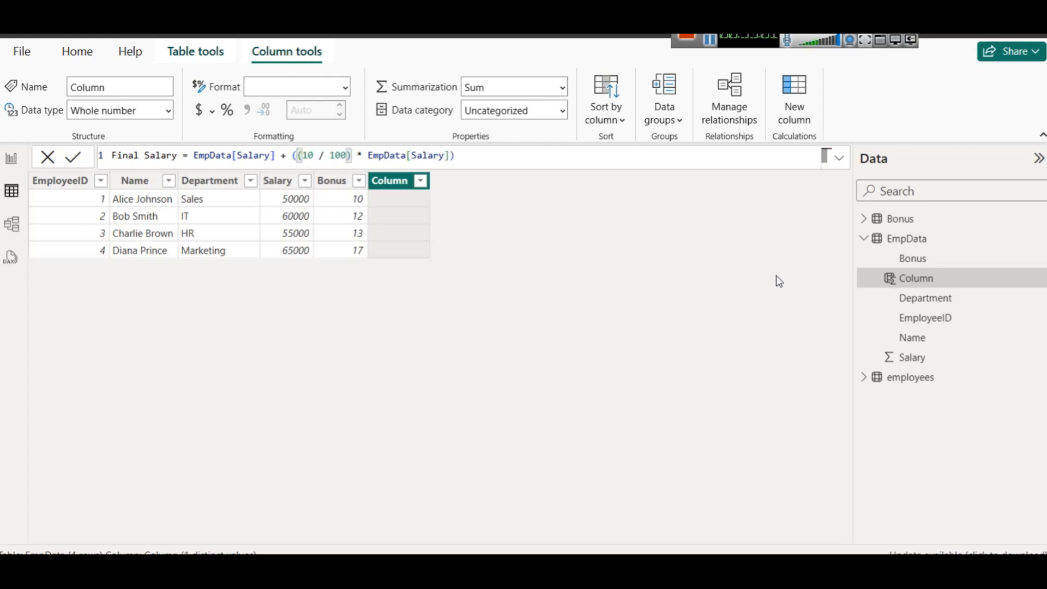
click(479, 160)
click(80, 163)
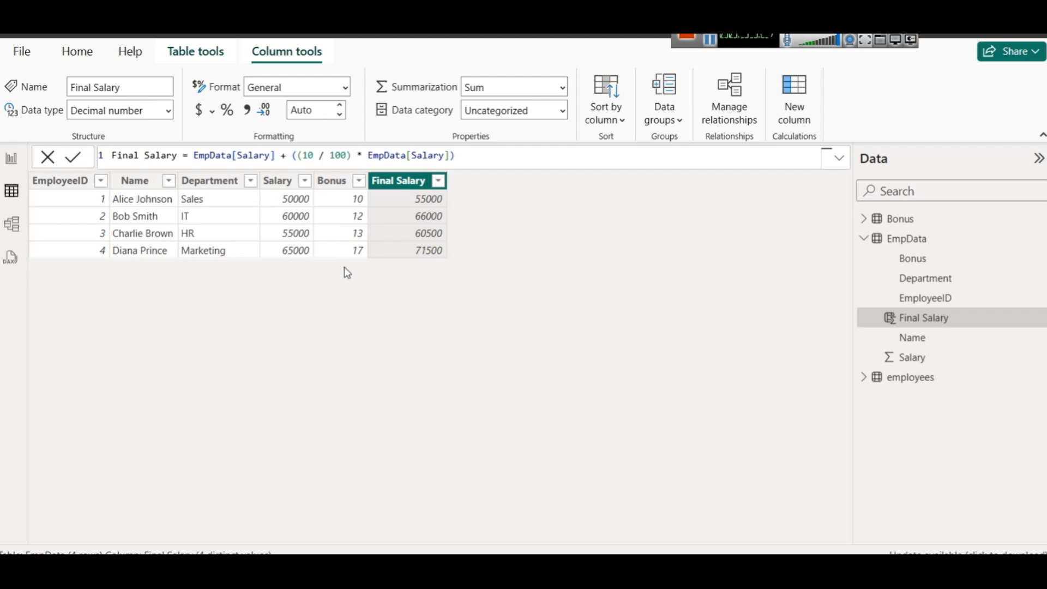
Replace the fixed 10 in the Final Salary formula with EmpData[Bonus] and commit the formula.
click(309, 155)
key(Right)
key(shift+Left)
key(shift+Left)
text(Bonu)
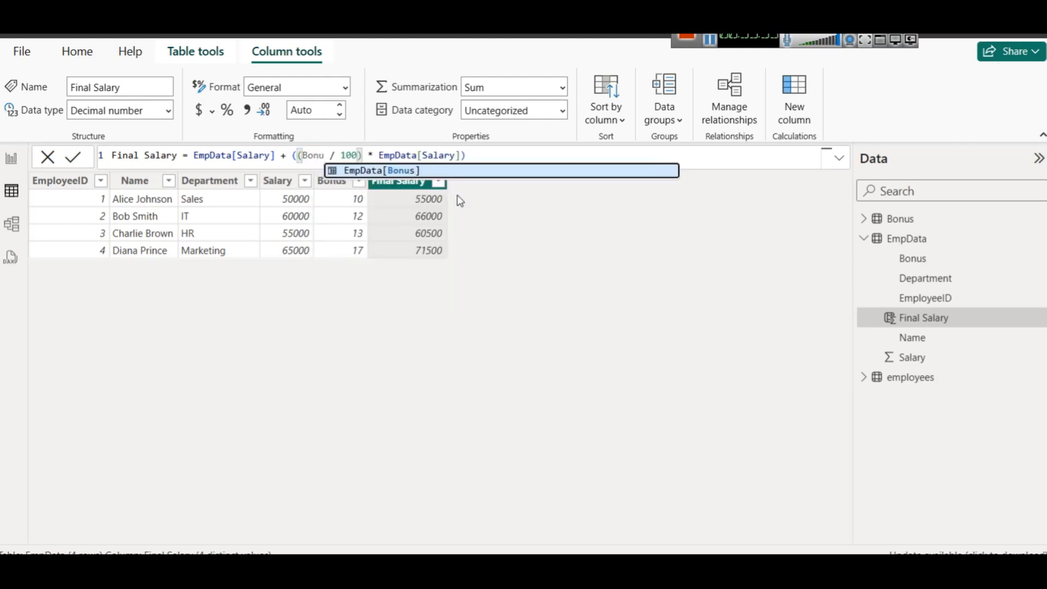
key(Tab)
click(573, 150)
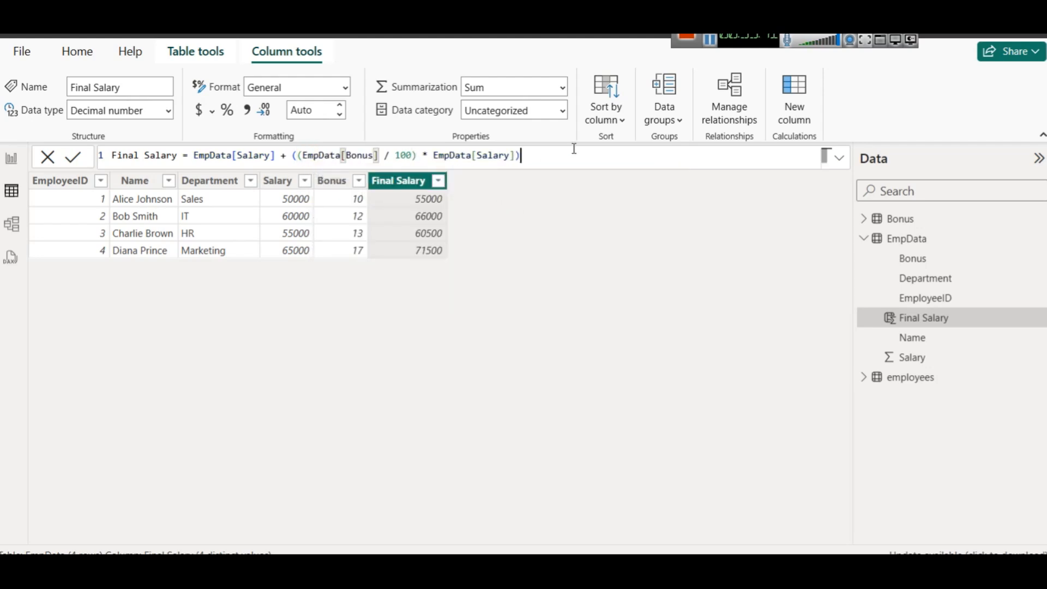
click(78, 156)
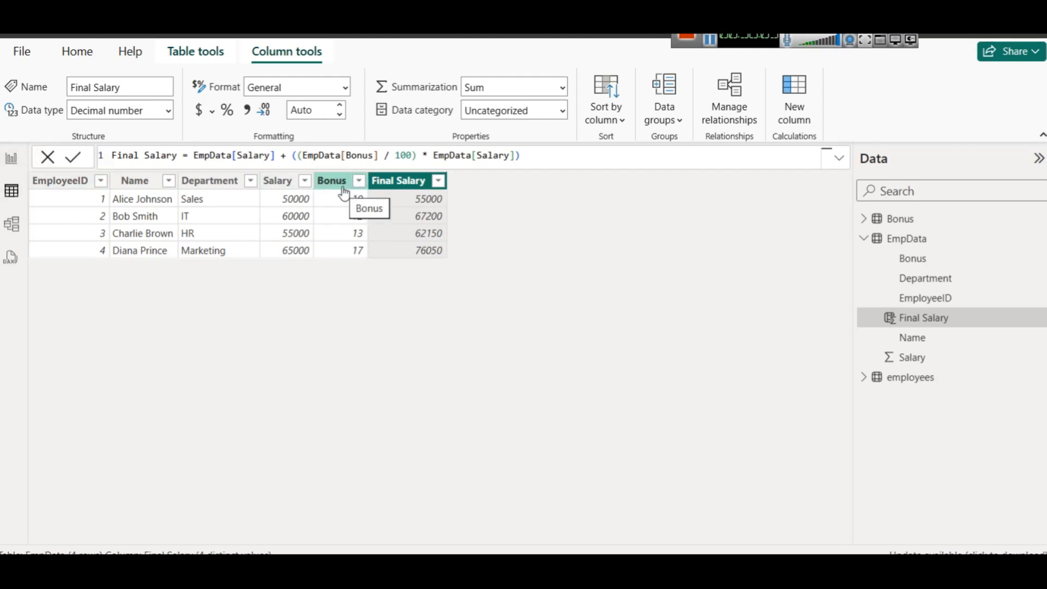
Add Final Salary to the report's donut chart as its values and move the chart beneath the Sum of Salary by Name chart.
click(11, 159)
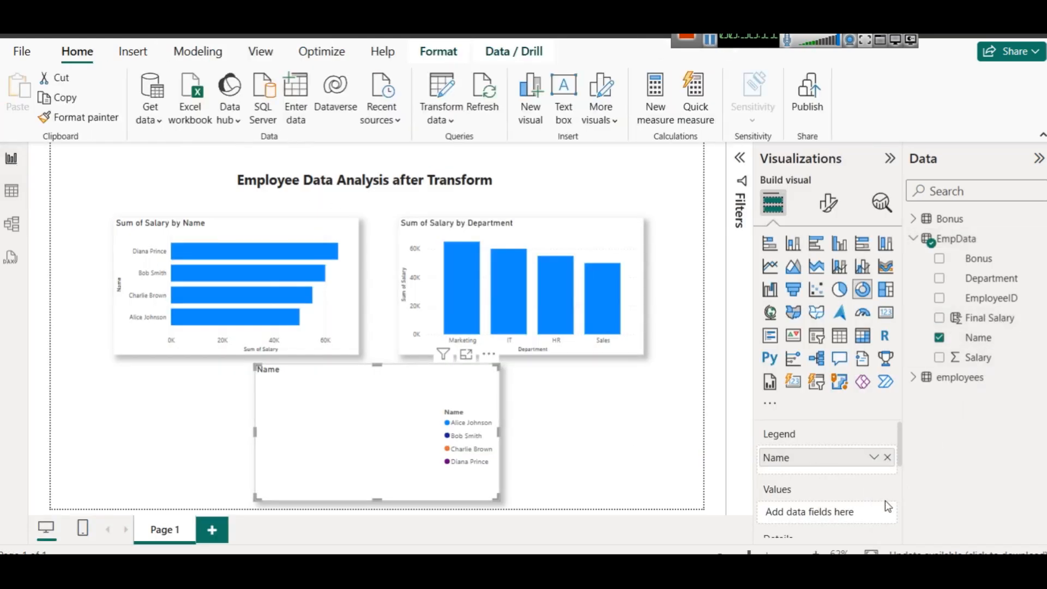
drag(969, 318, 806, 507)
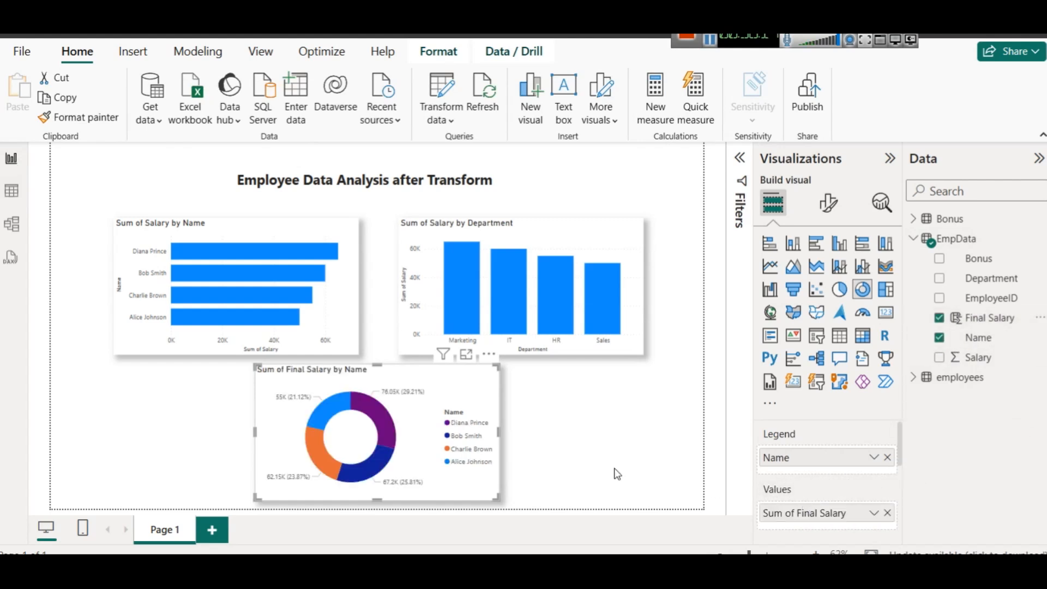
click(540, 423)
drag(486, 385, 346, 385)
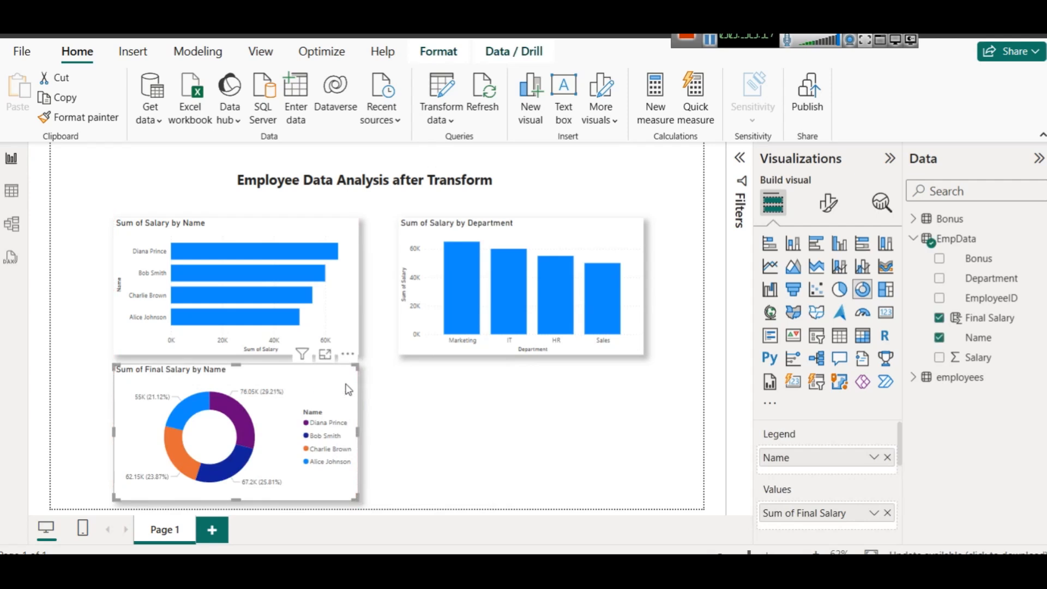
click(480, 401)
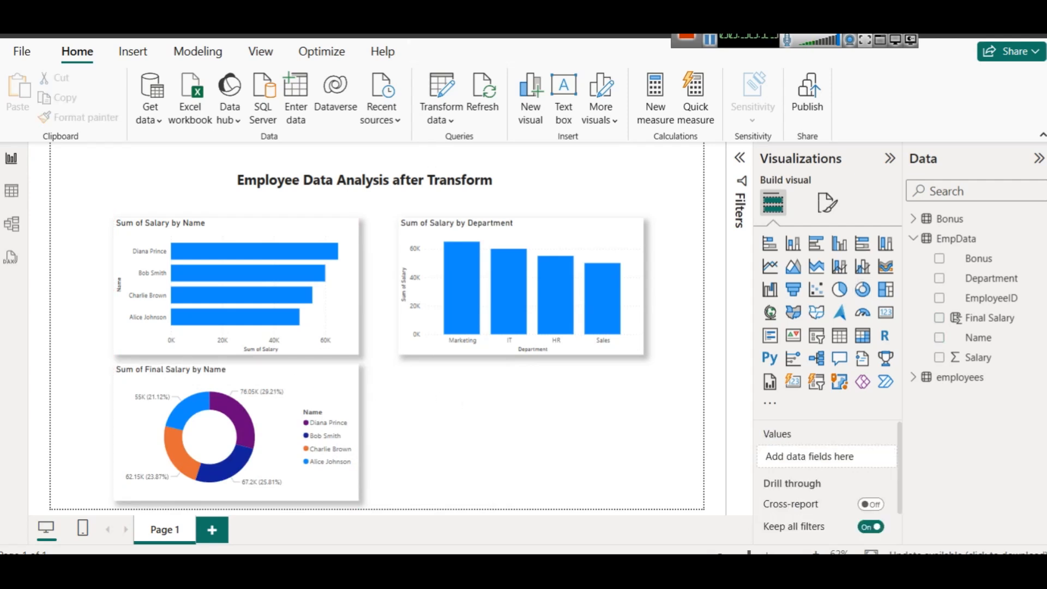
Try the percentage format on the Bonus column of EmpData and remove it again.
click(986, 258)
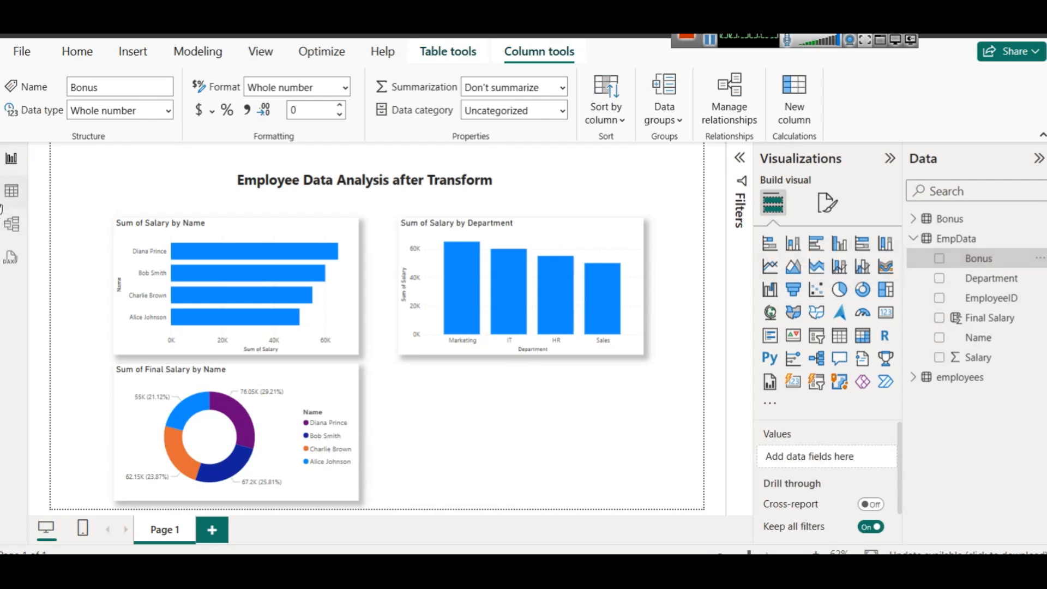
click(10, 192)
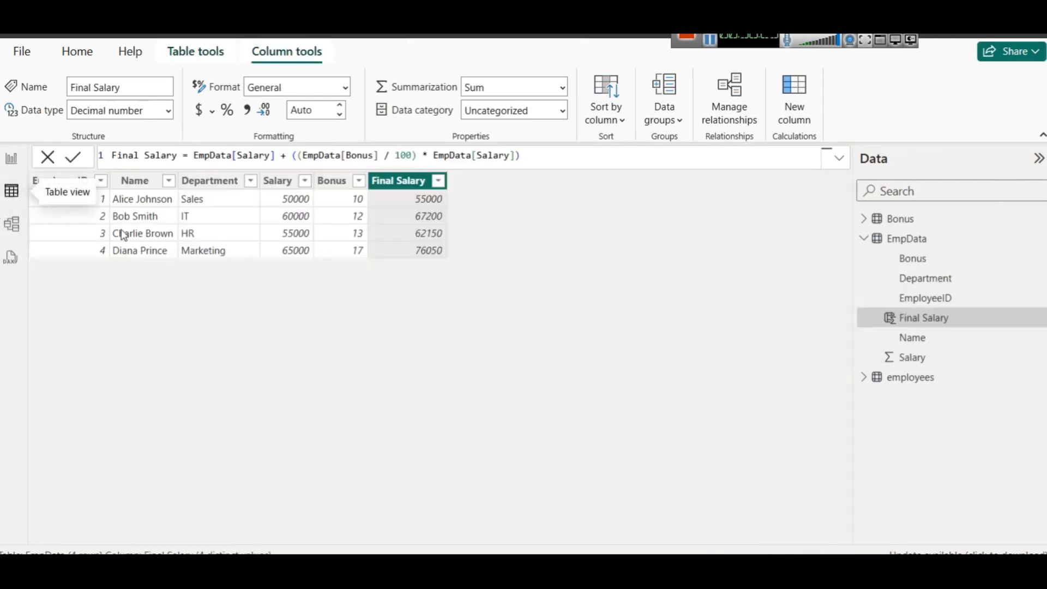
click(344, 187)
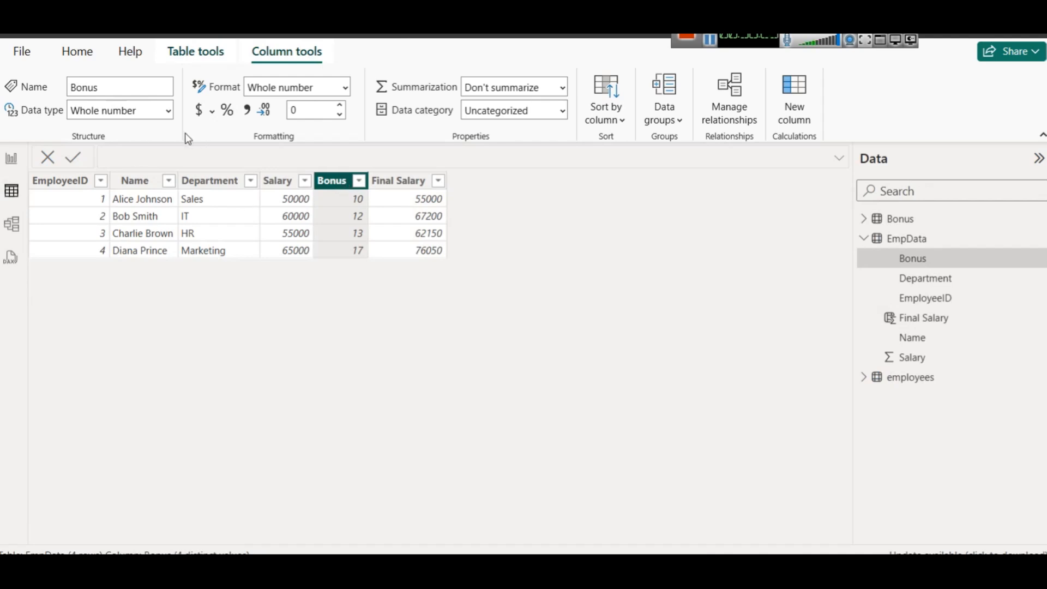
click(227, 111)
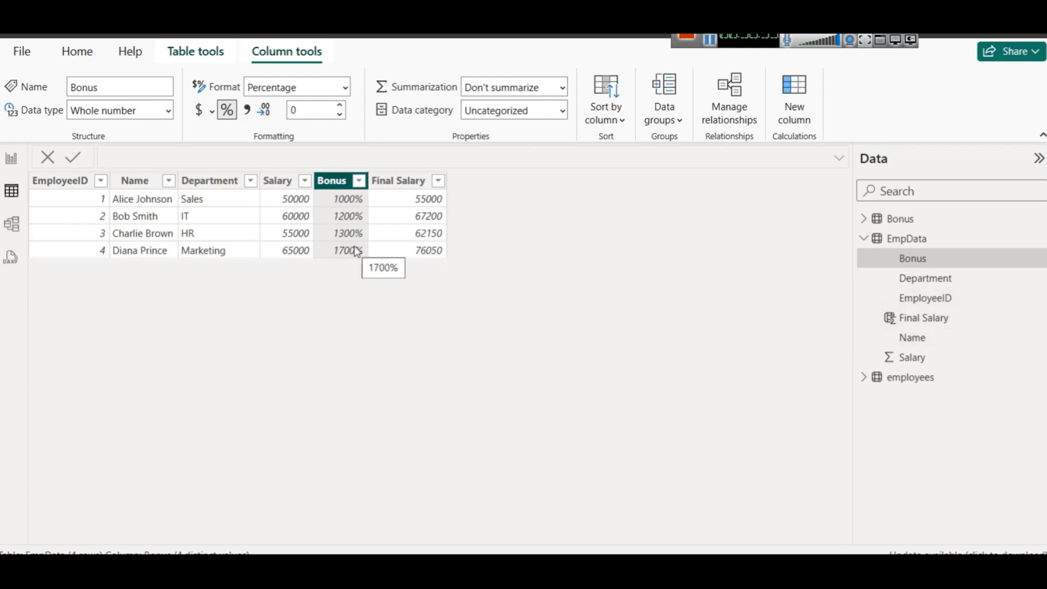
click(236, 114)
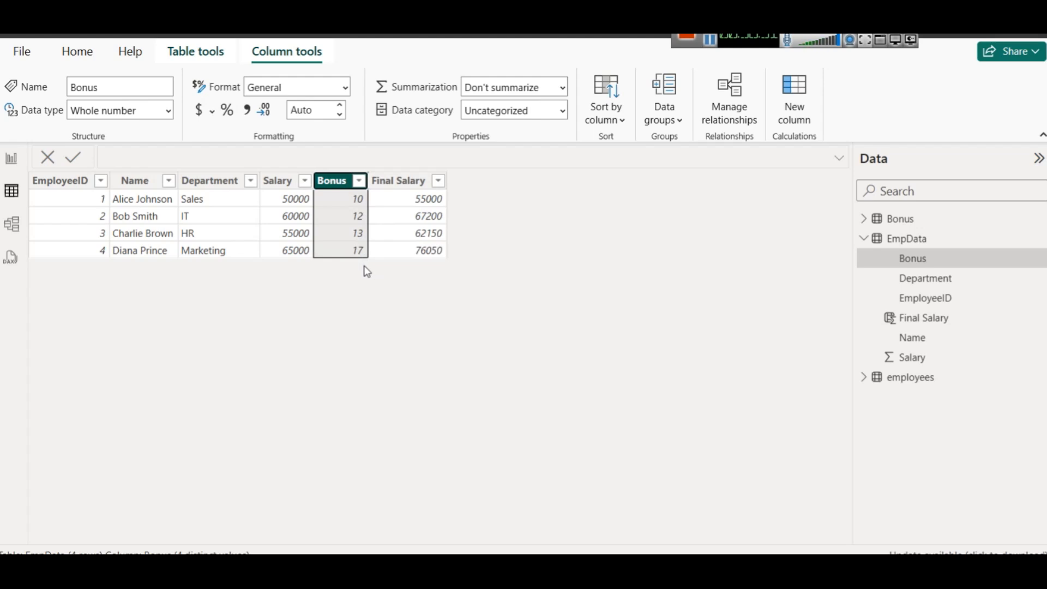
Duplicate the Final Salary donut chart, place the copy beneath the Sum of Salary by Department chart, and convert it to a pie chart.
click(9, 157)
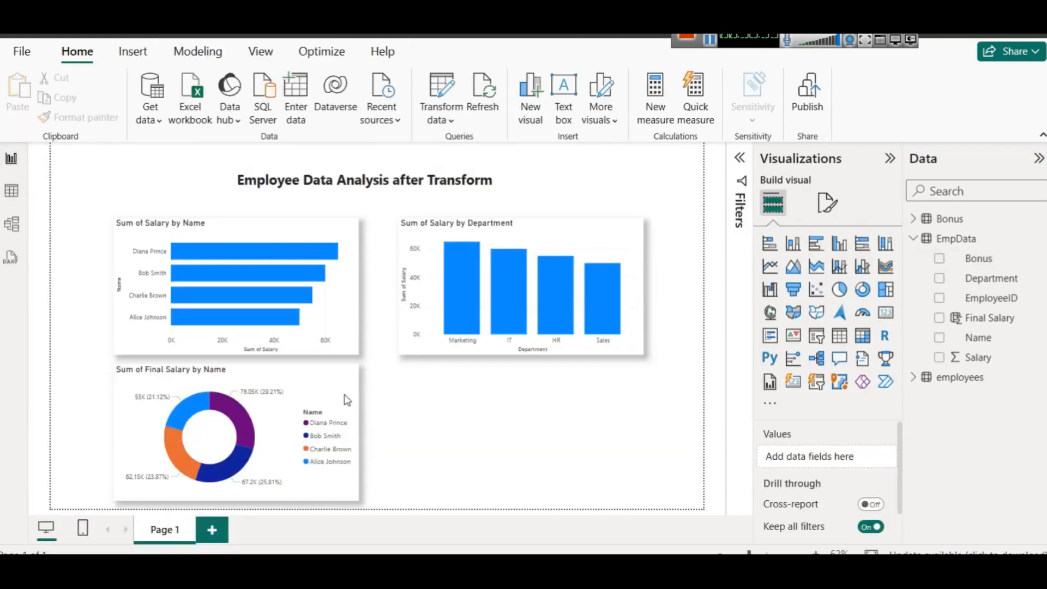
click(307, 387)
key(ctrl+c)
key(ctrl+v)
mouse_move(580, 386)
mouse_down()
mouse_move(573, 370)
mouse_move(586, 379)
mouse_up()
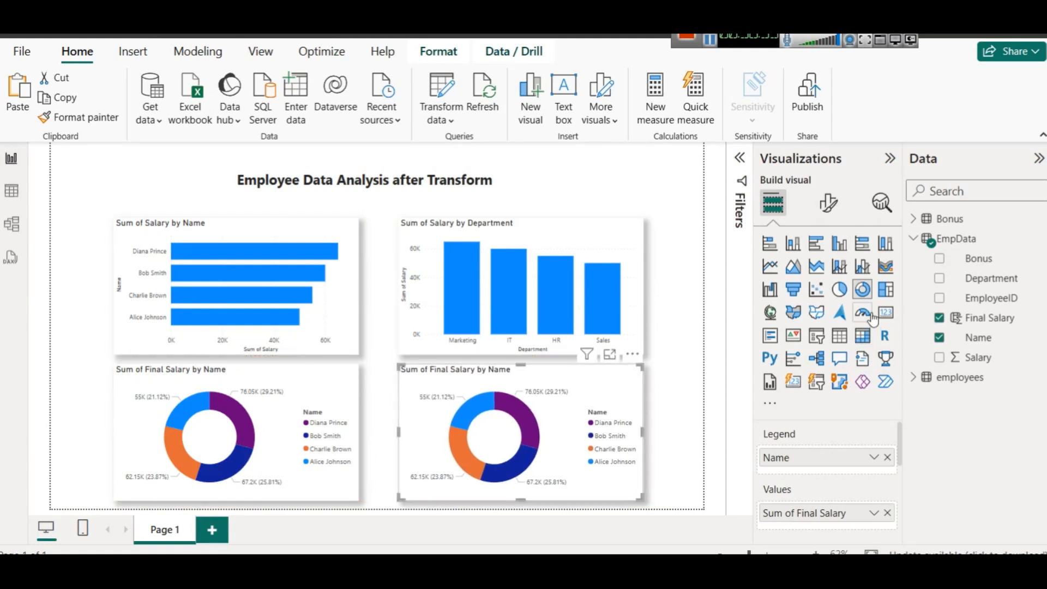
click(840, 291)
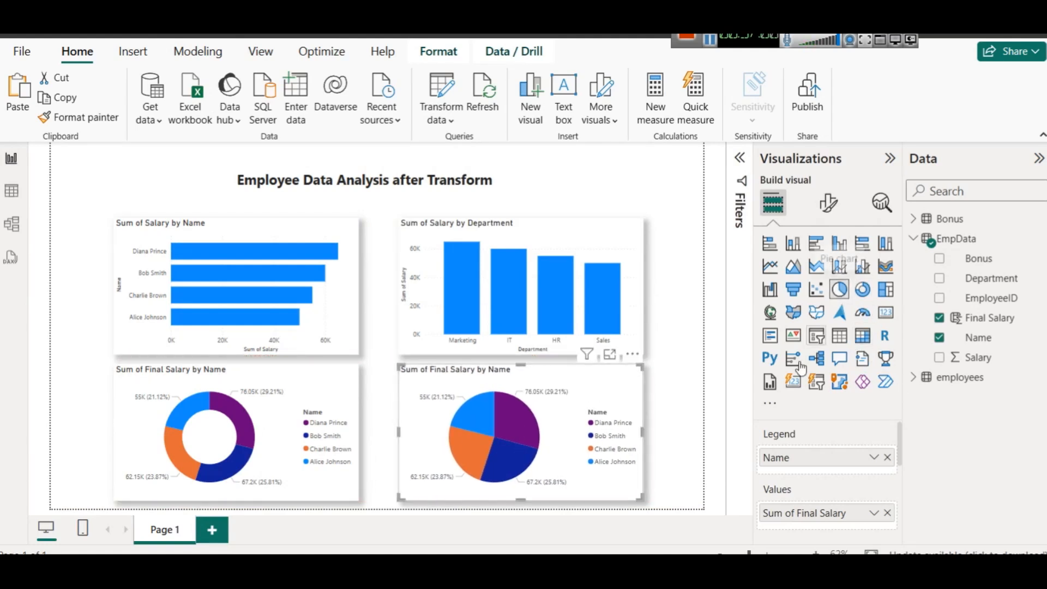
Replace the pie chart's Final Salary values with Bonus from EmpData, aggregated as Sum.
click(889, 514)
drag(974, 261, 826, 517)
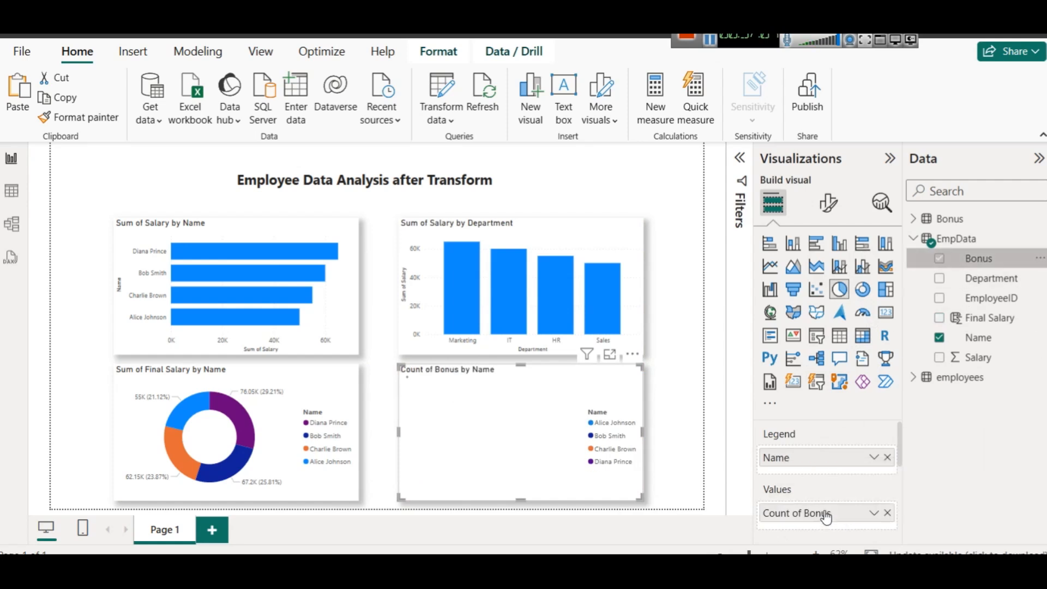
click(874, 515)
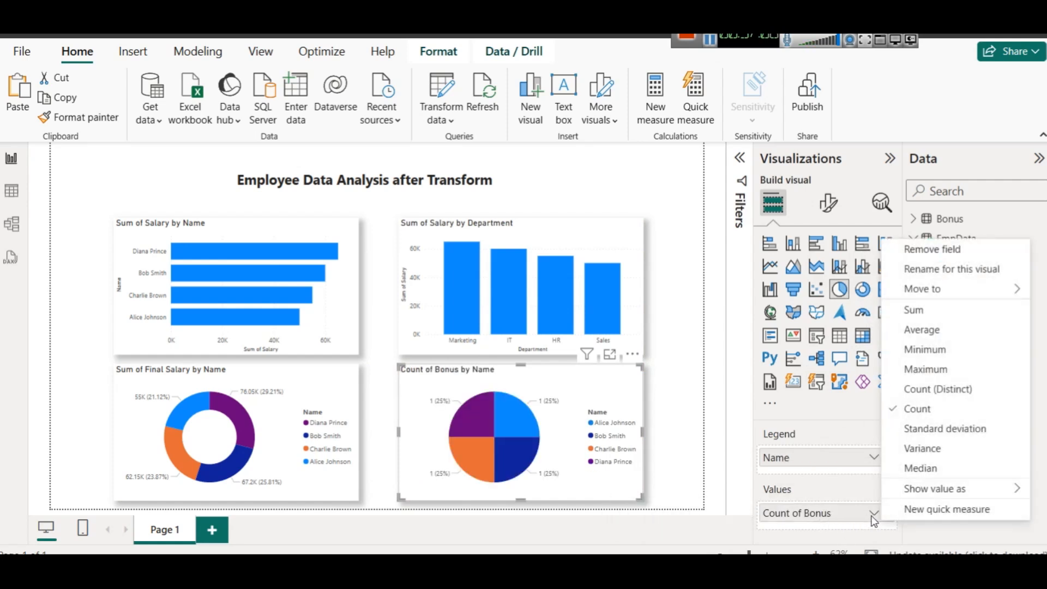
click(935, 310)
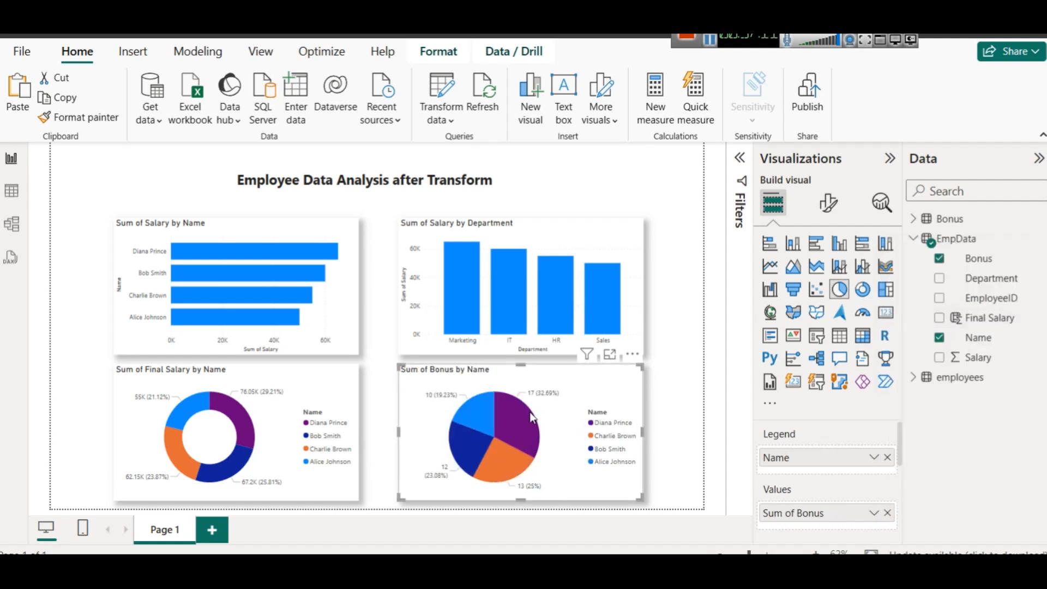
Convert the Sum of Bonus by Name pie chart to a funnel chart.
mouse_move(529, 411)
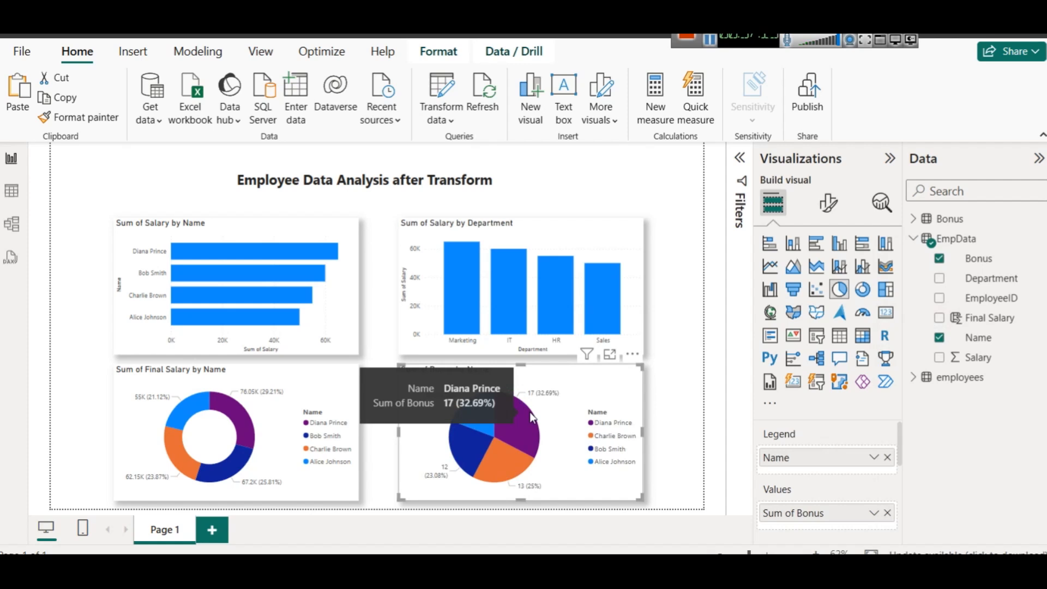
mouse_move(501, 471)
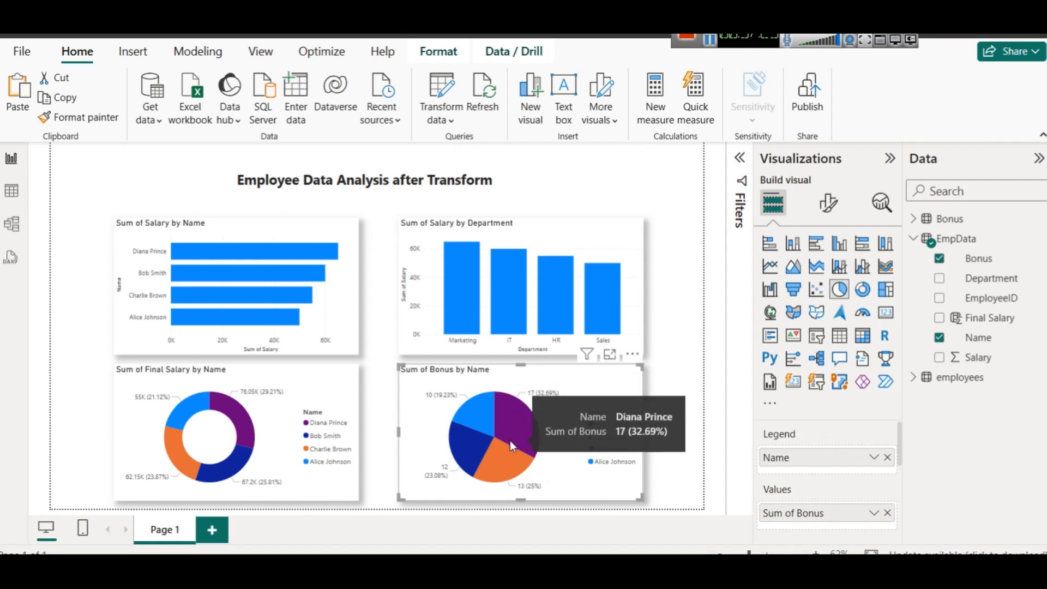
mouse_move(510, 448)
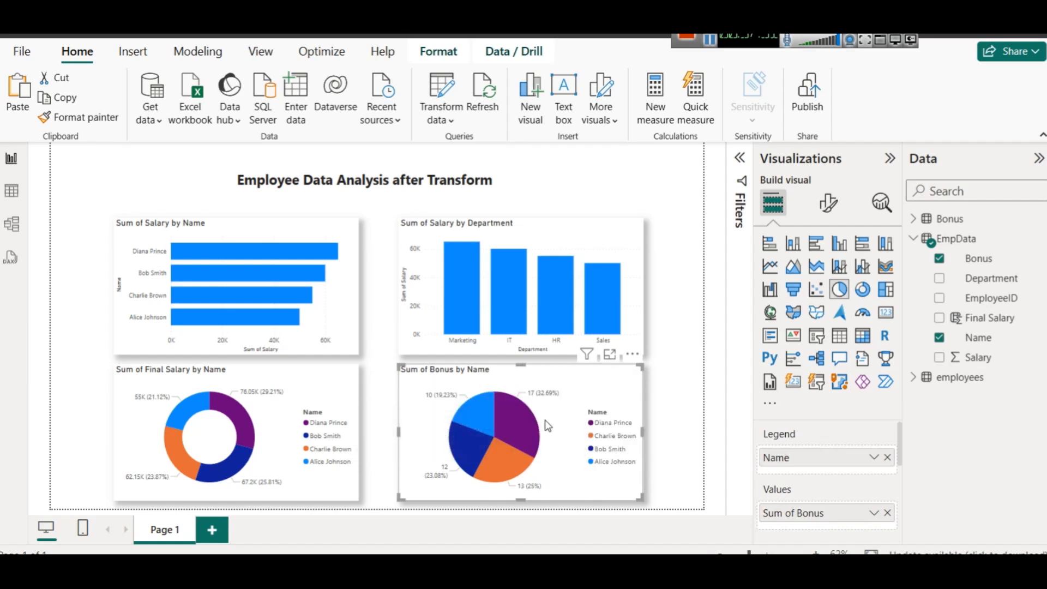
click(795, 290)
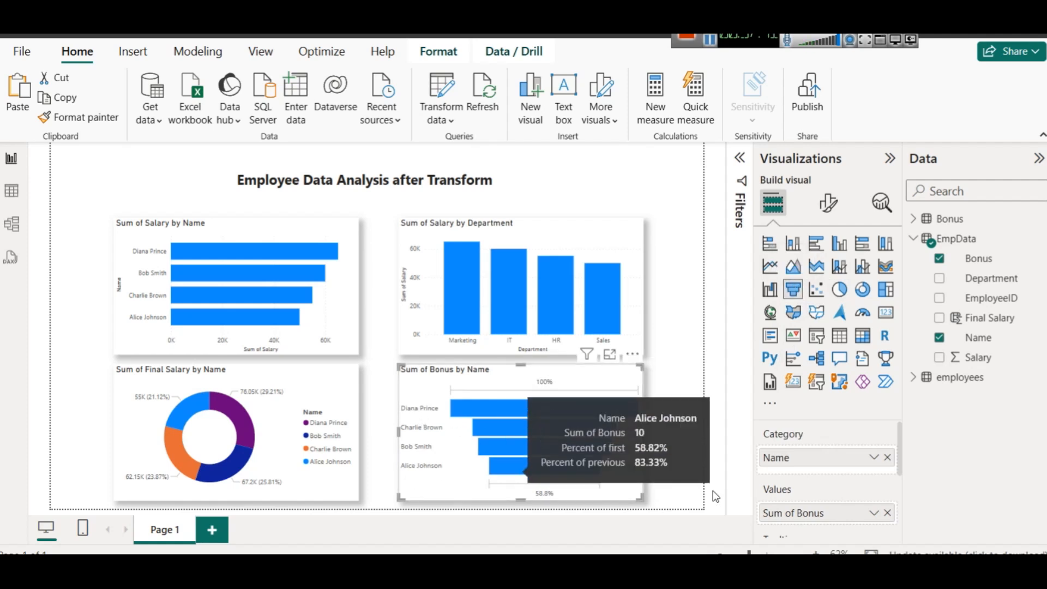
click(695, 352)
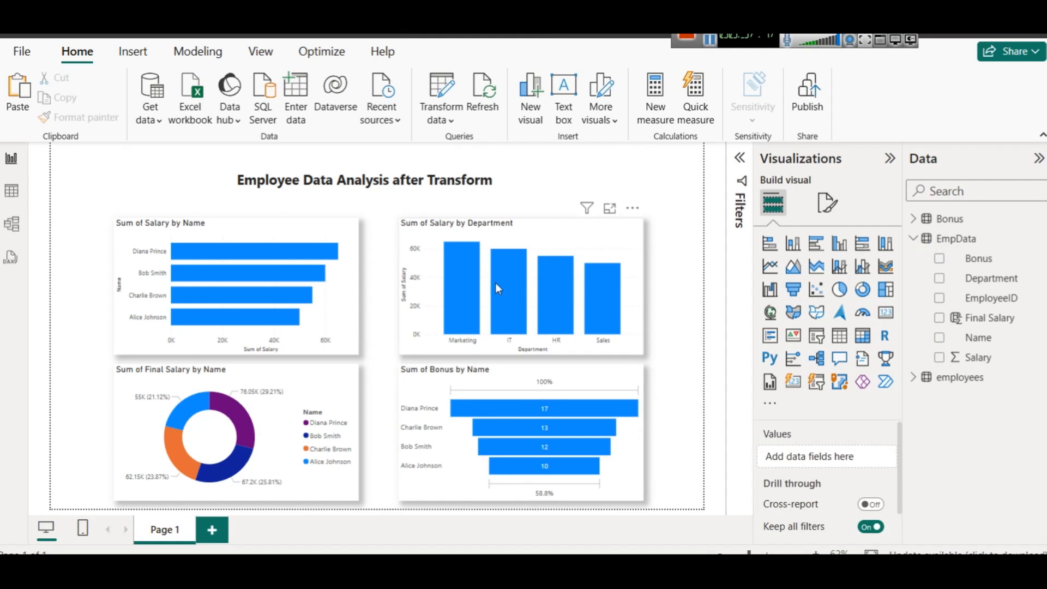
Append "in Power Query Editor" to the report title and widen its text box to span both chart columns.
triple_click(418, 180)
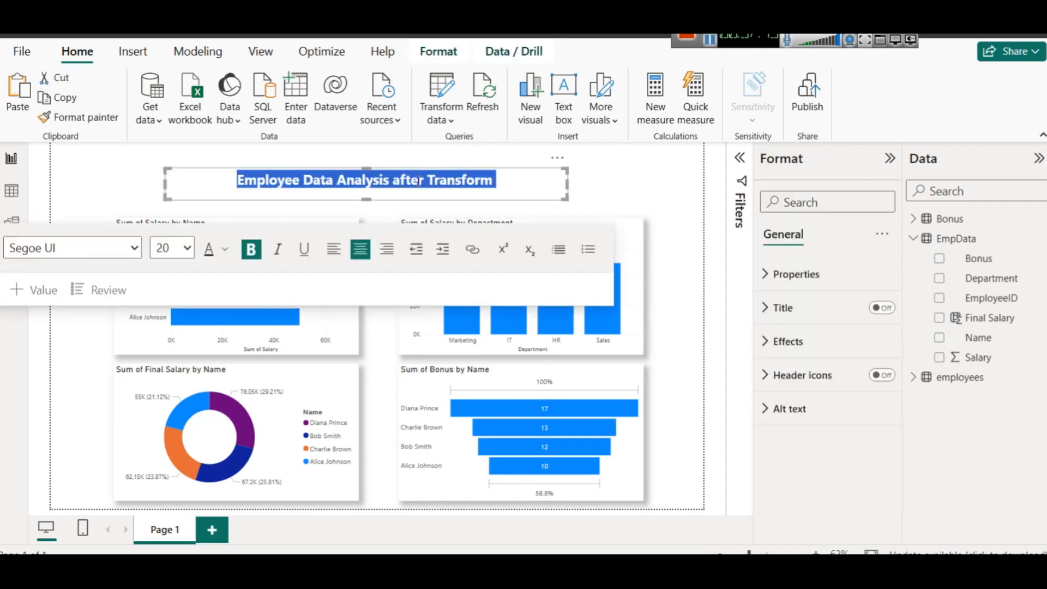
key(End)
text(in Power Query Editor)
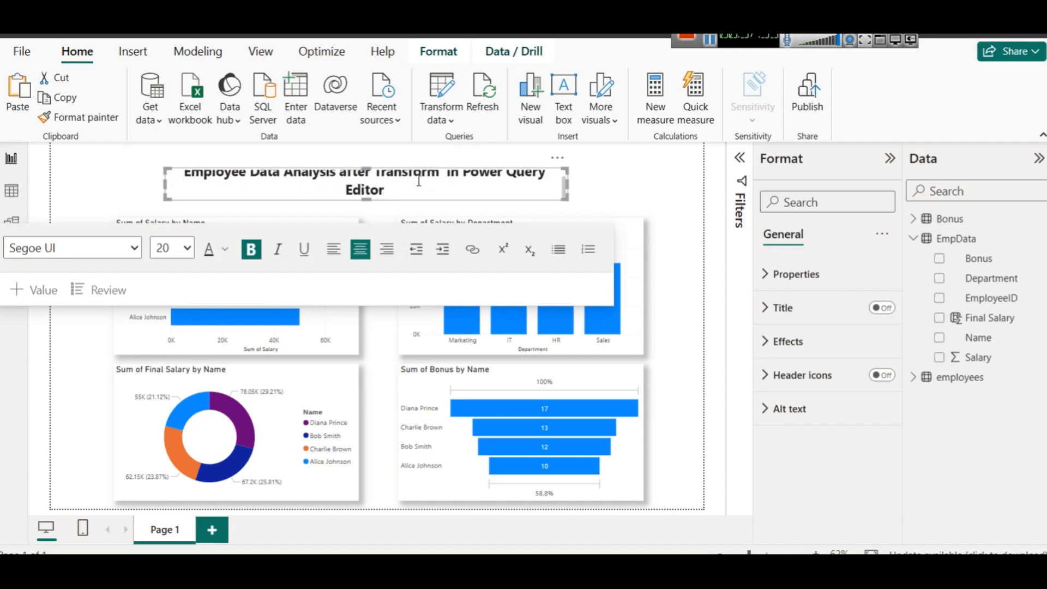
drag(567, 185, 642, 184)
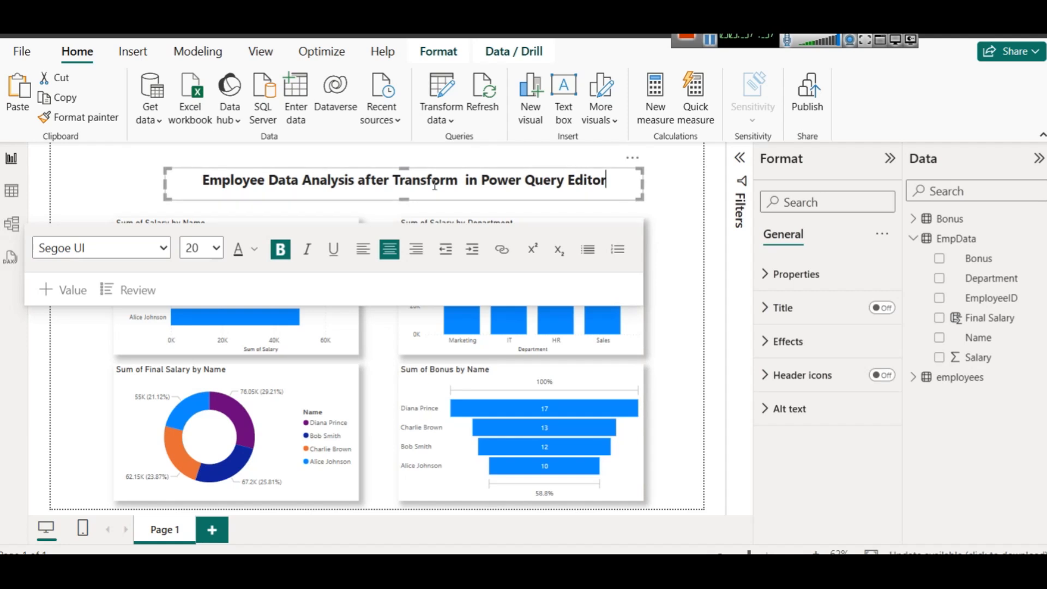
drag(165, 184, 109, 181)
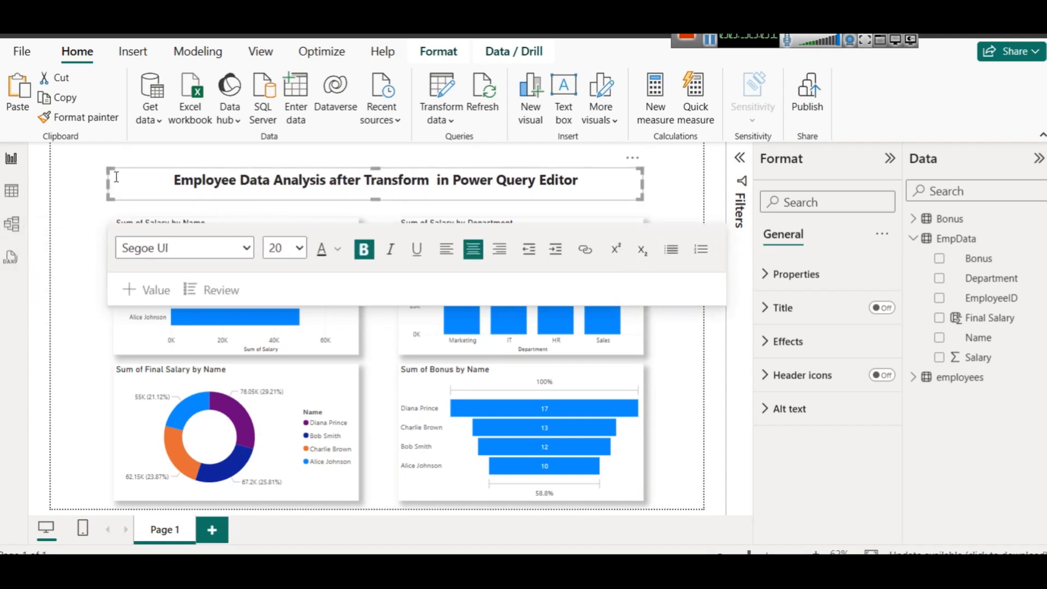
Set the whole report title to font size 24 and a dark blue theme color.
triple_click(202, 178)
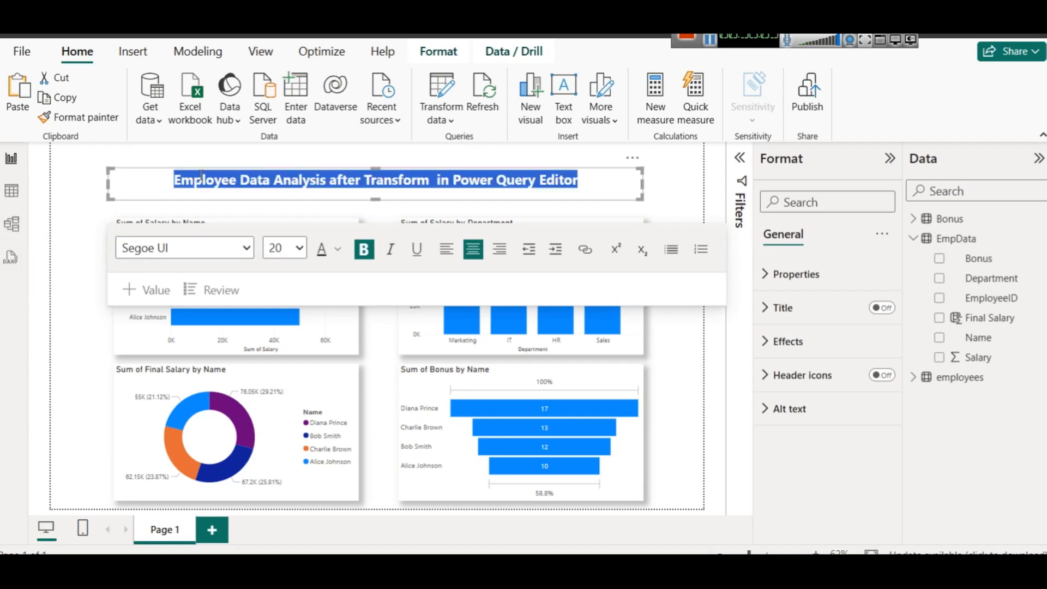
click(294, 249)
click(285, 494)
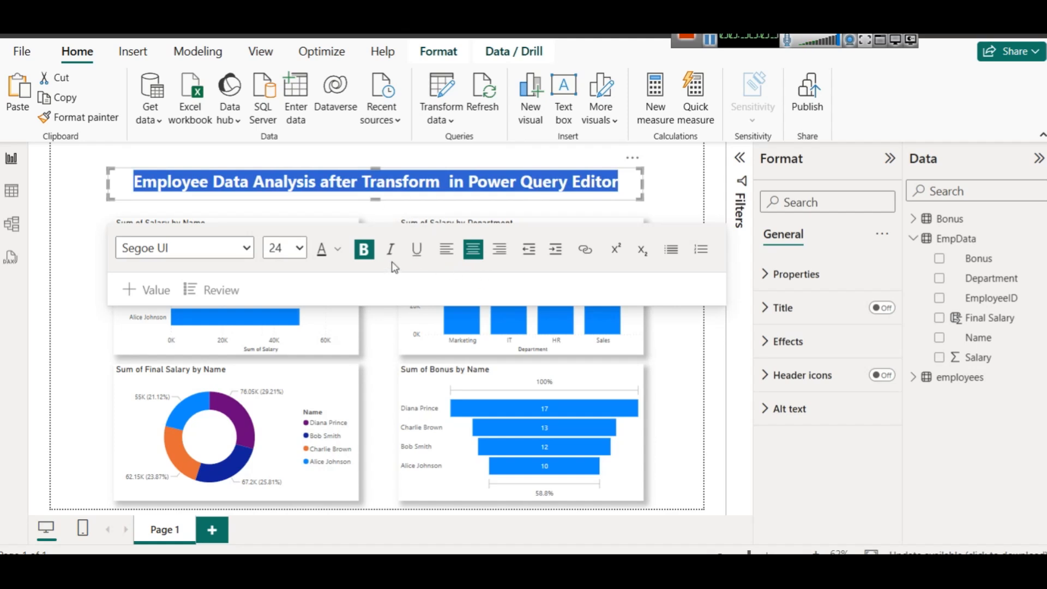
click(338, 255)
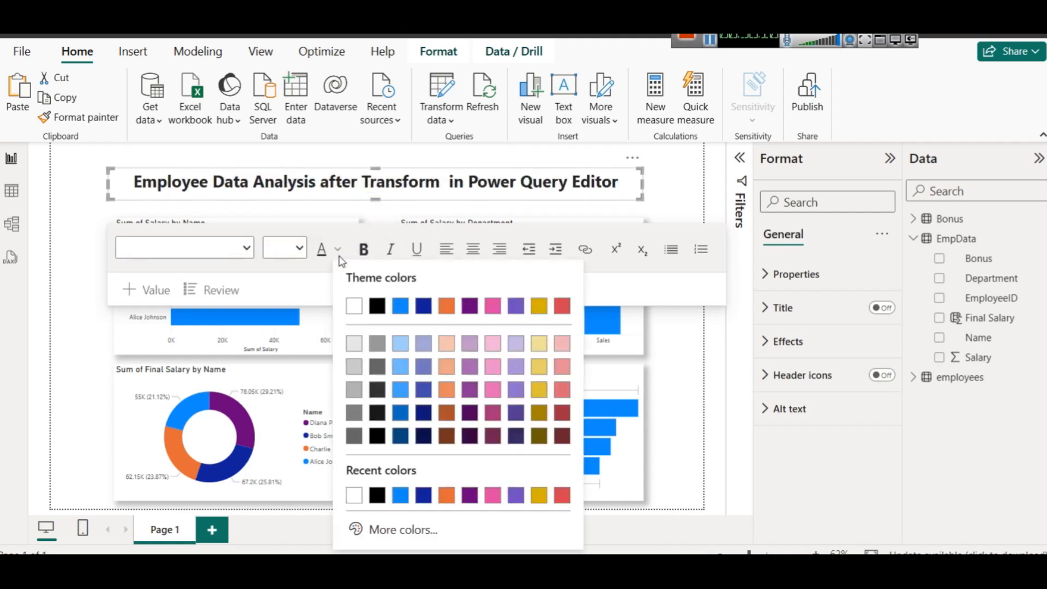
click(400, 415)
click(603, 182)
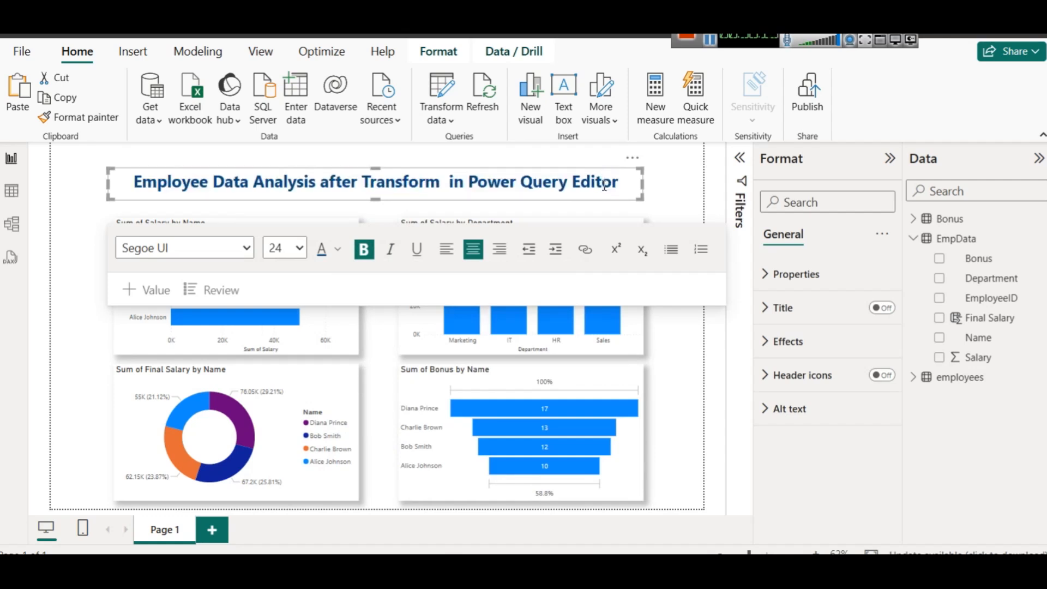
Turn on the shadow effect for the report title's text box and deselect it.
click(837, 343)
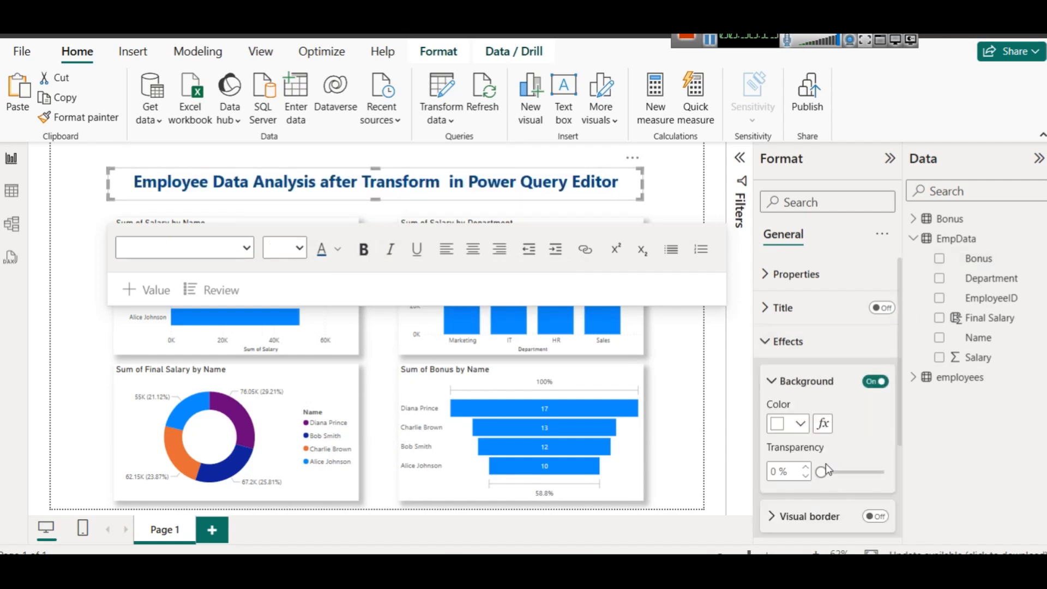
scroll(835, 450, down, 3)
click(875, 421)
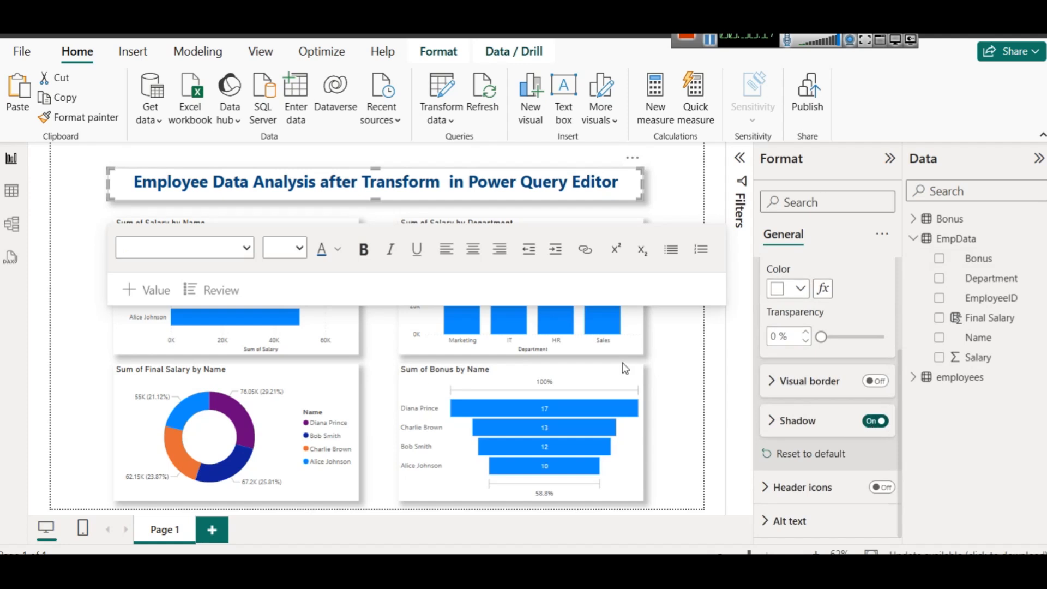
click(666, 191)
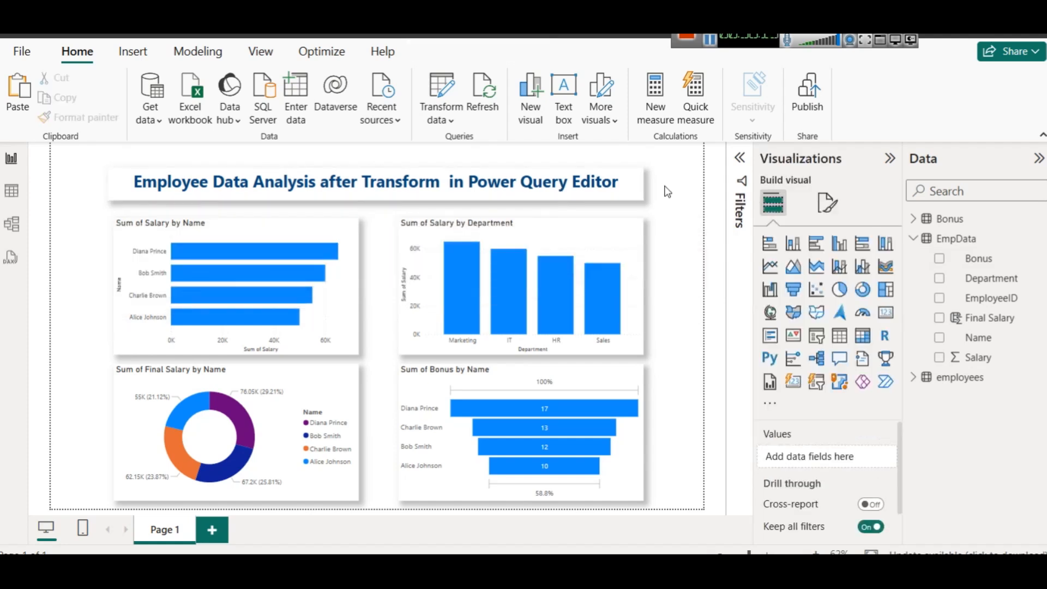
Open the save dialog for the report and dismiss it without entering a file name.
key(ctrl+s)
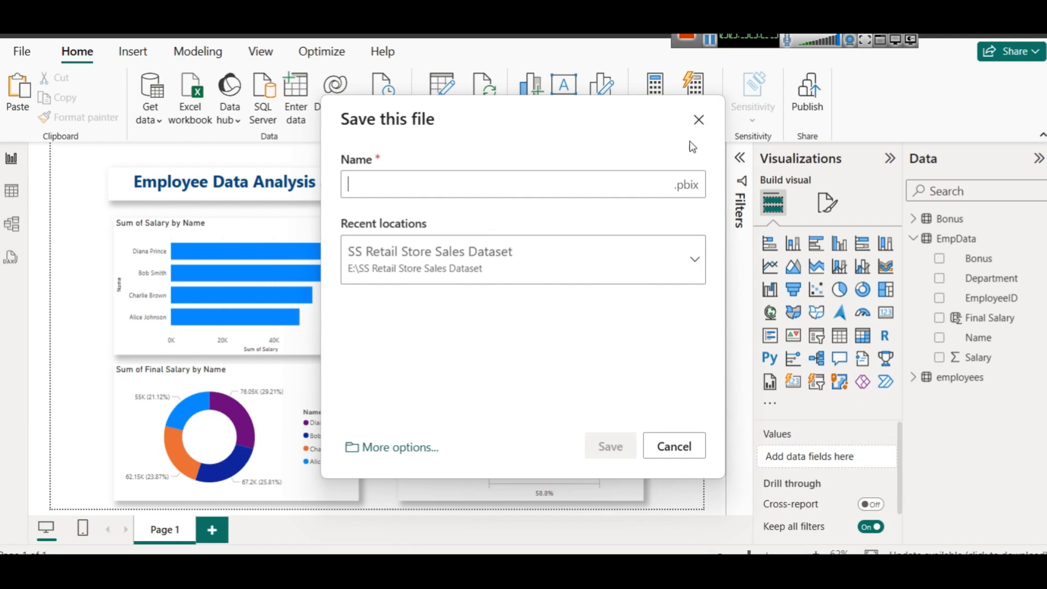
click(698, 120)
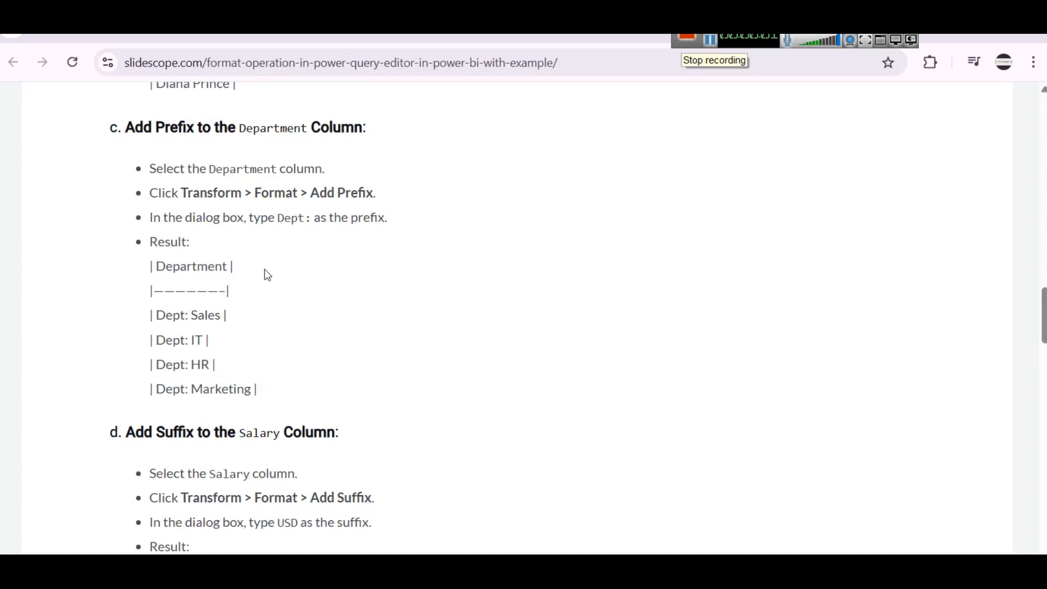
Find the Department prefix instructions on the Slidescope page, and switch to Power BI to open the EmpData query for editing.
scroll(316, 264, up, 2)
scroll(295, 295, down, 1)
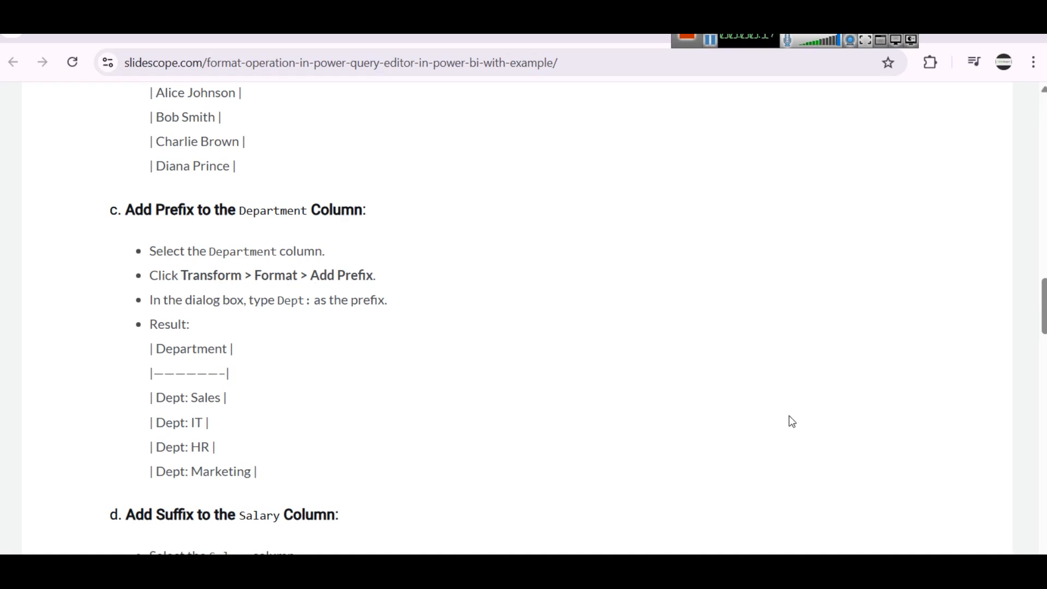
click(702, 542)
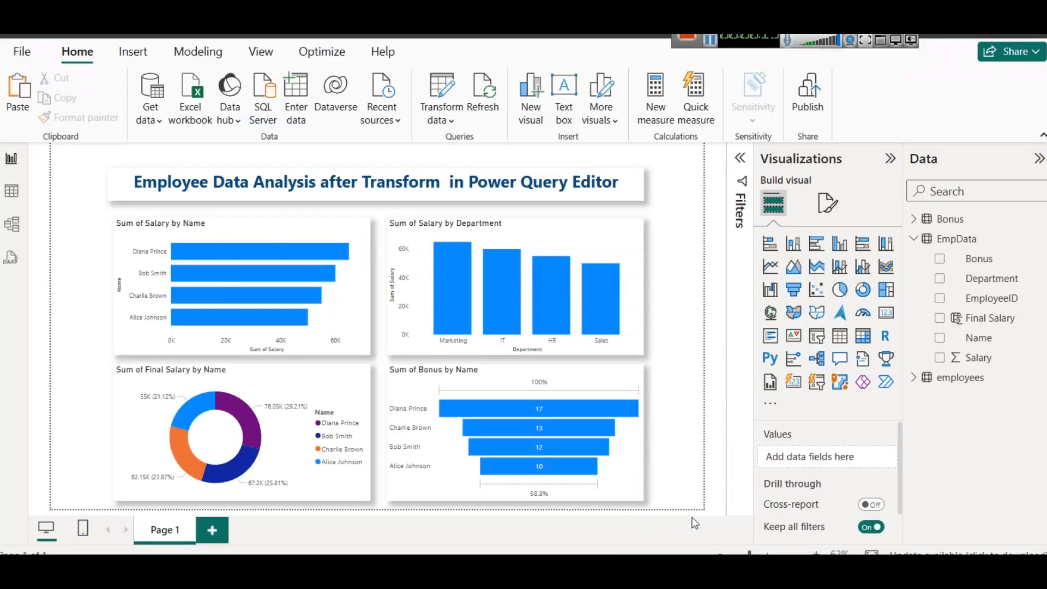
right_click(961, 239)
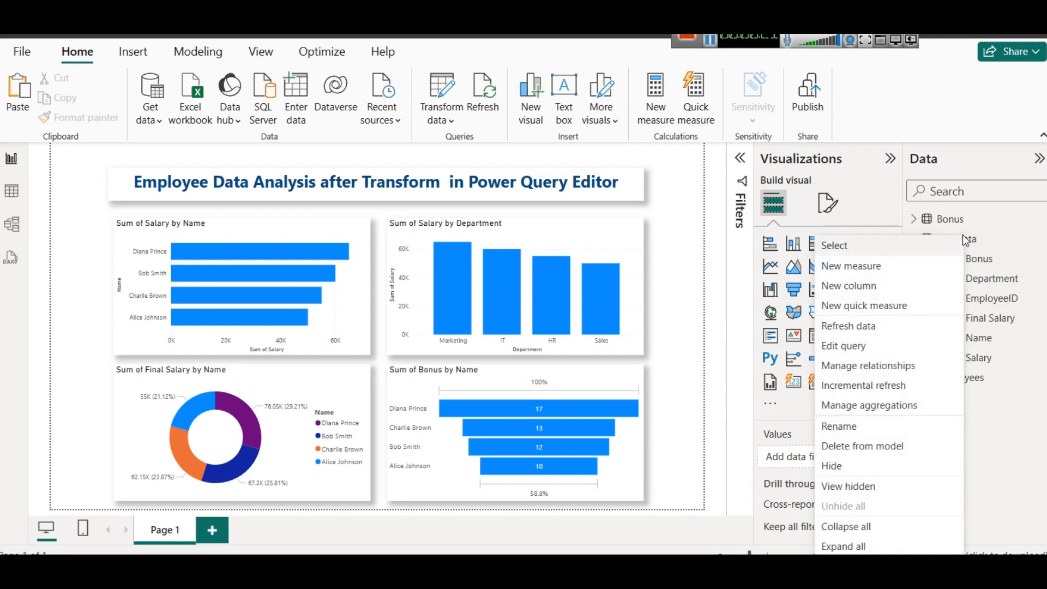
click(885, 349)
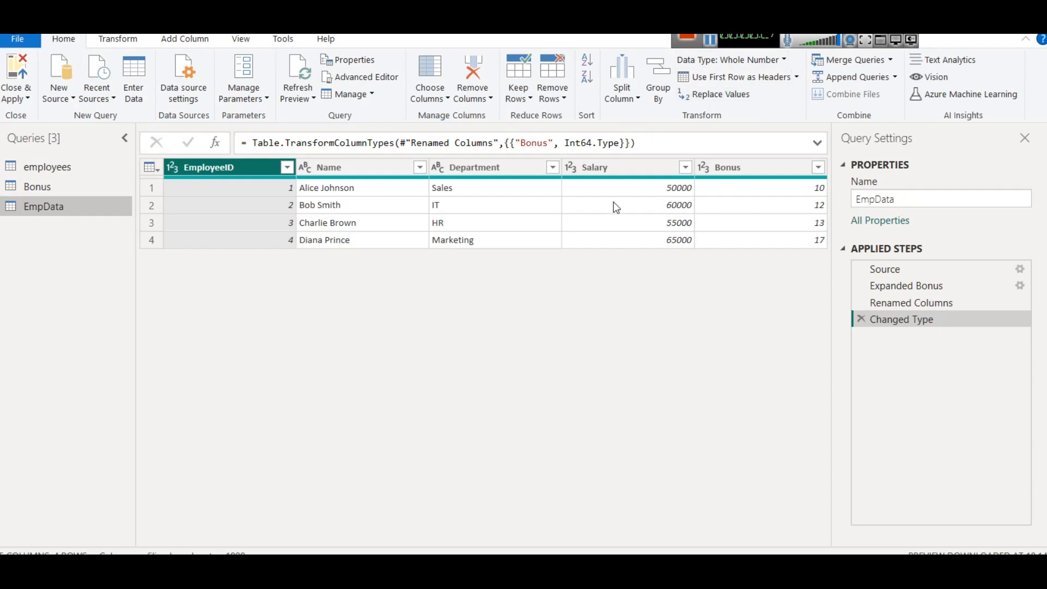
Examine the transform options offered for the Department column in the EmpData query, looking for a prefix command.
click(476, 167)
right_click(476, 167)
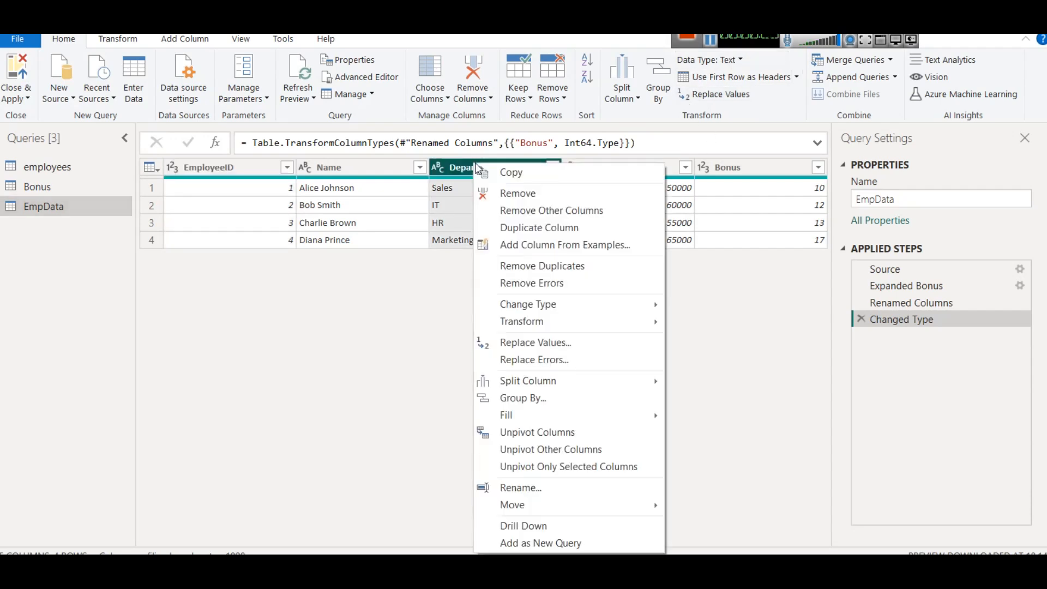
mouse_move(604, 323)
click(479, 491)
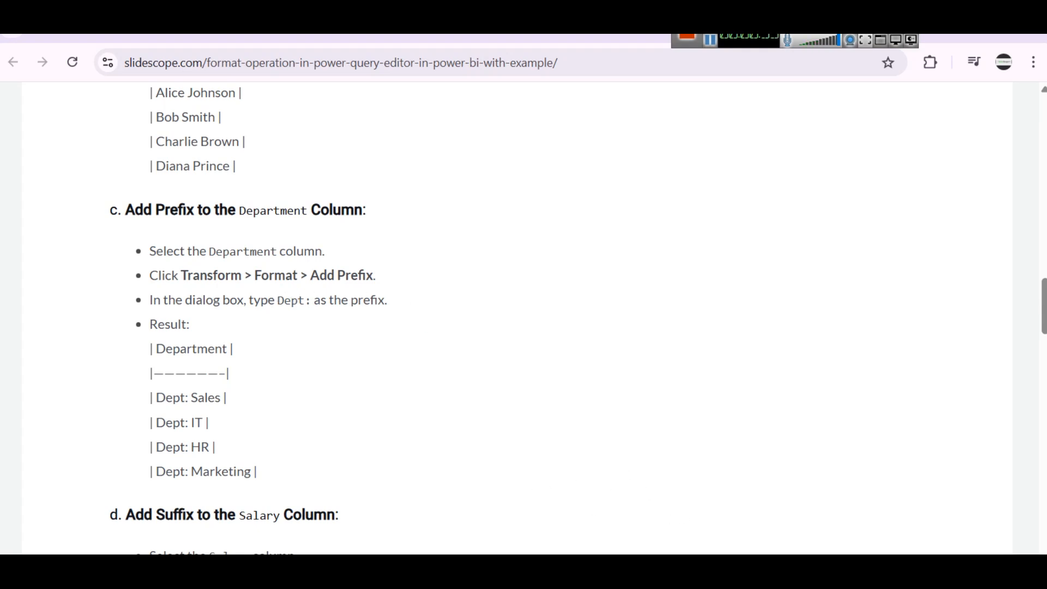
mouse_move(716, 568)
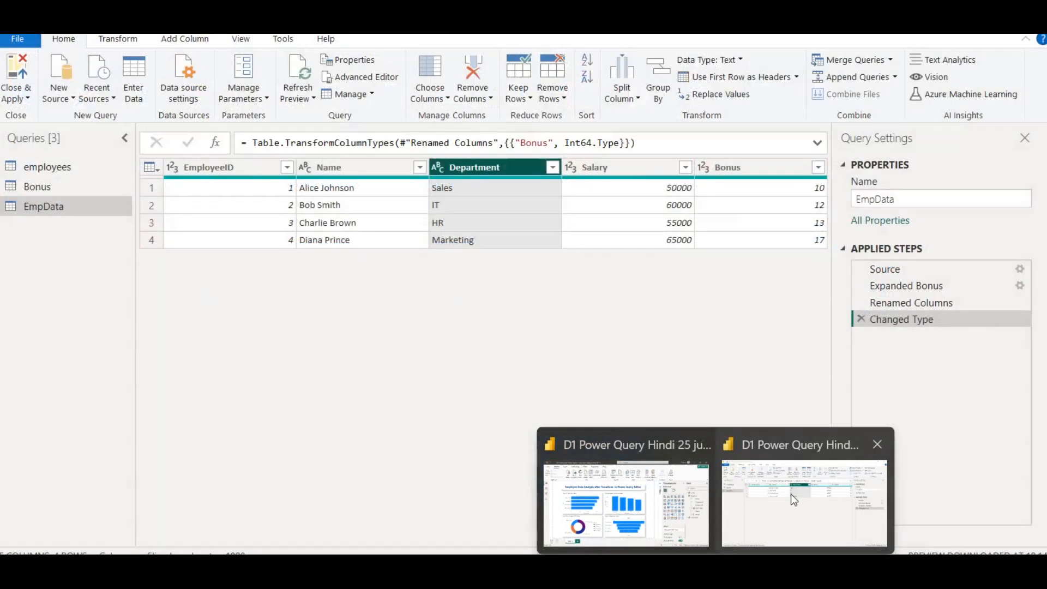
click(791, 494)
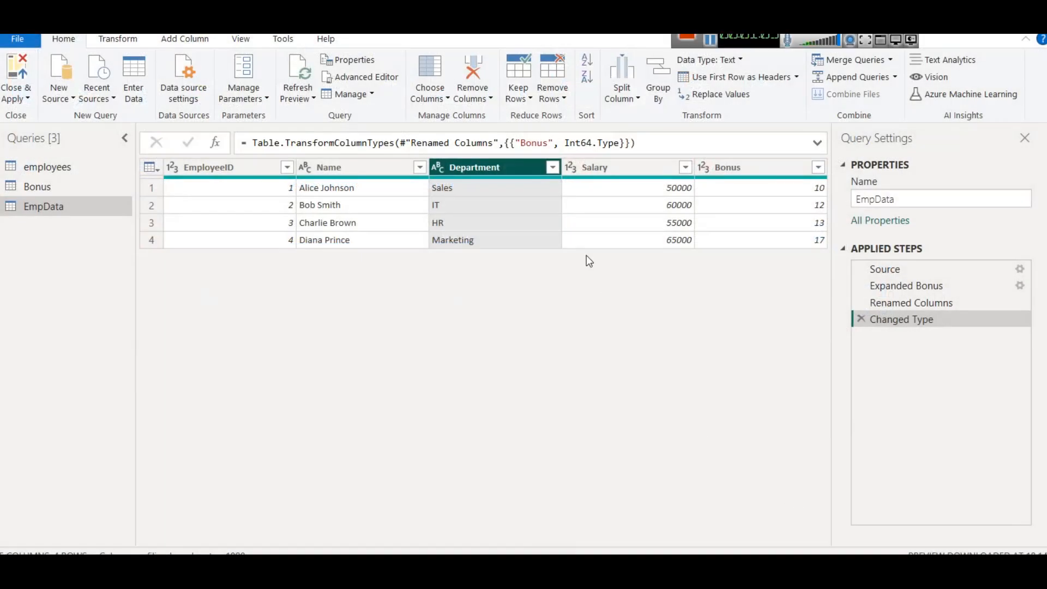
right_click(484, 168)
mouse_move(598, 330)
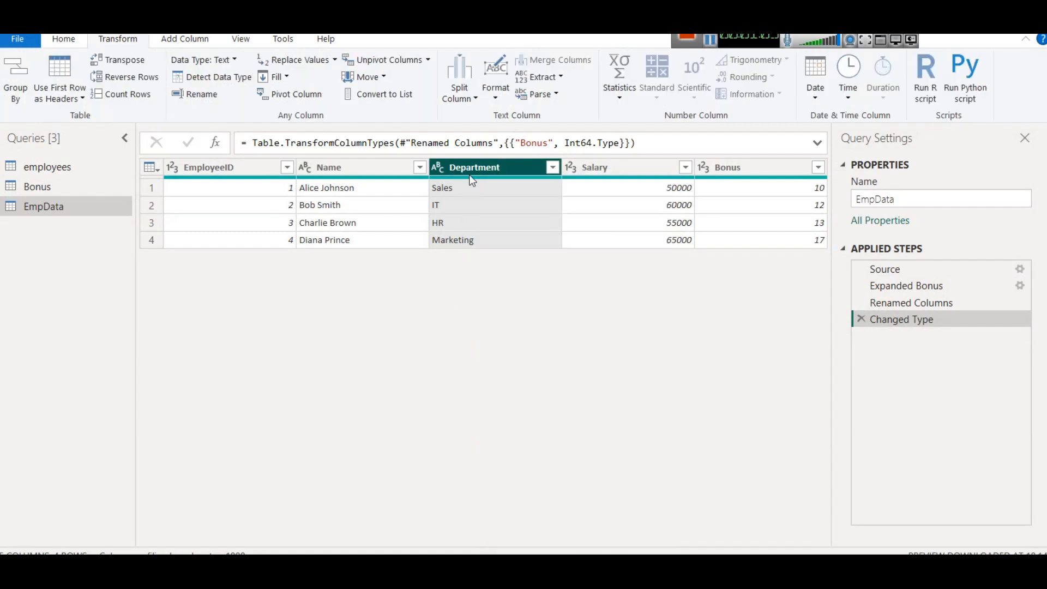
right_click(468, 169)
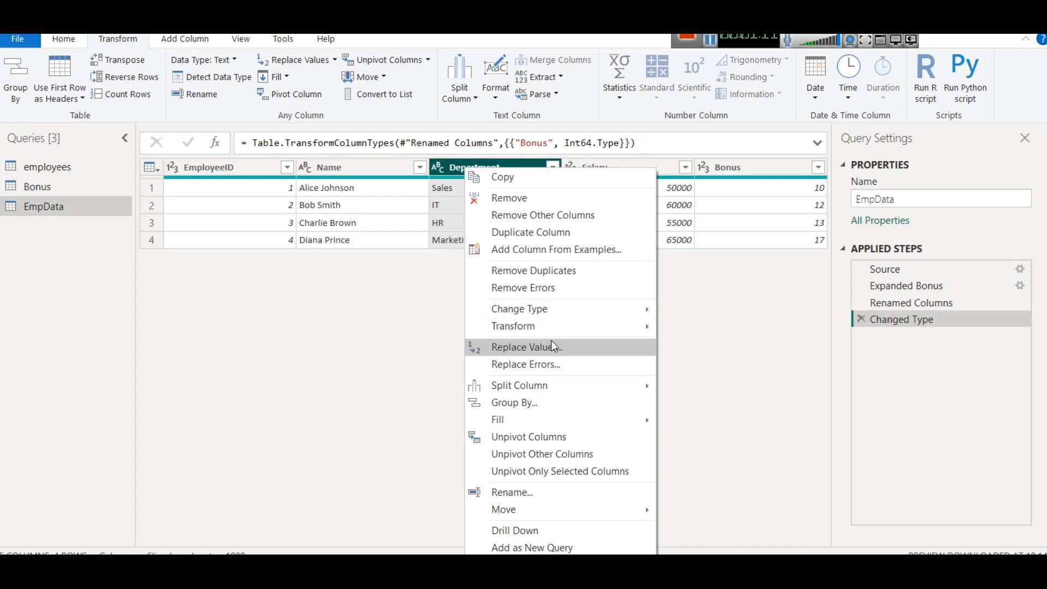
mouse_move(509, 323)
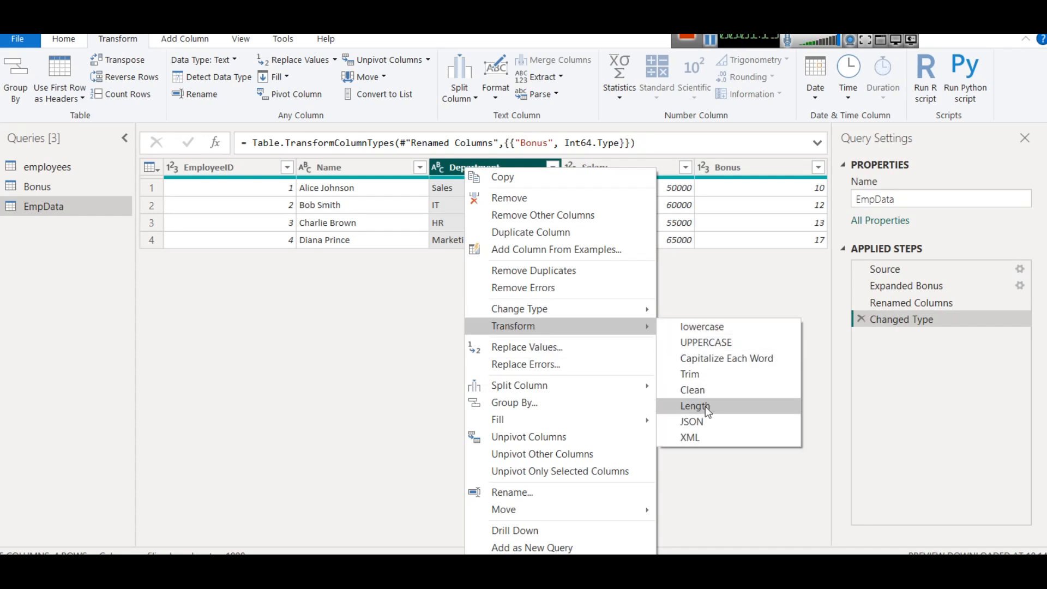
key(Escape)
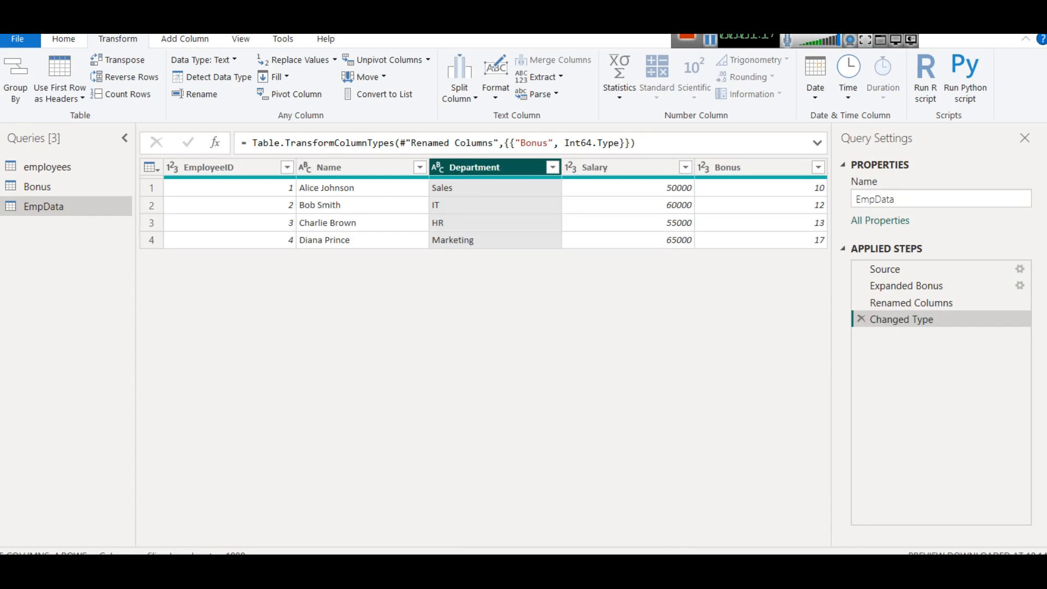
Switch to the browser tutorial and check the command path for adding a prefix to the Department column.
click(533, 518)
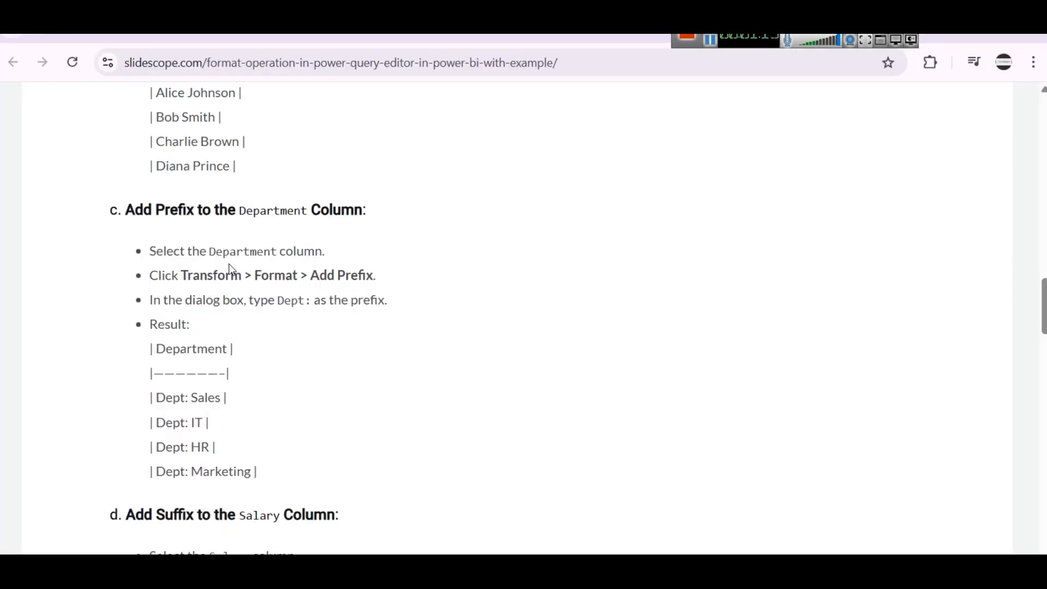
drag(181, 275, 329, 273)
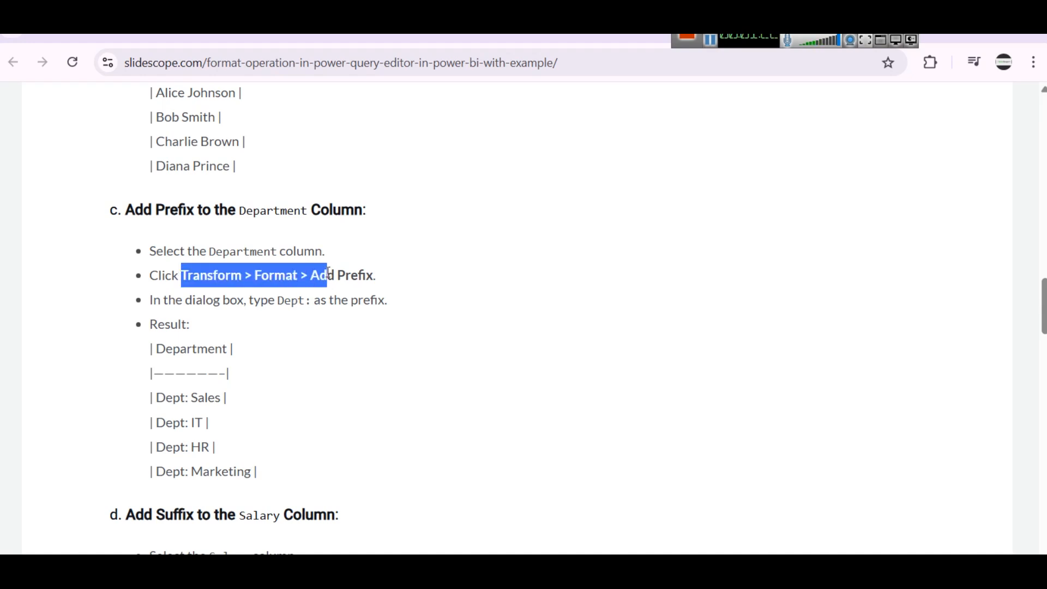
click(197, 273)
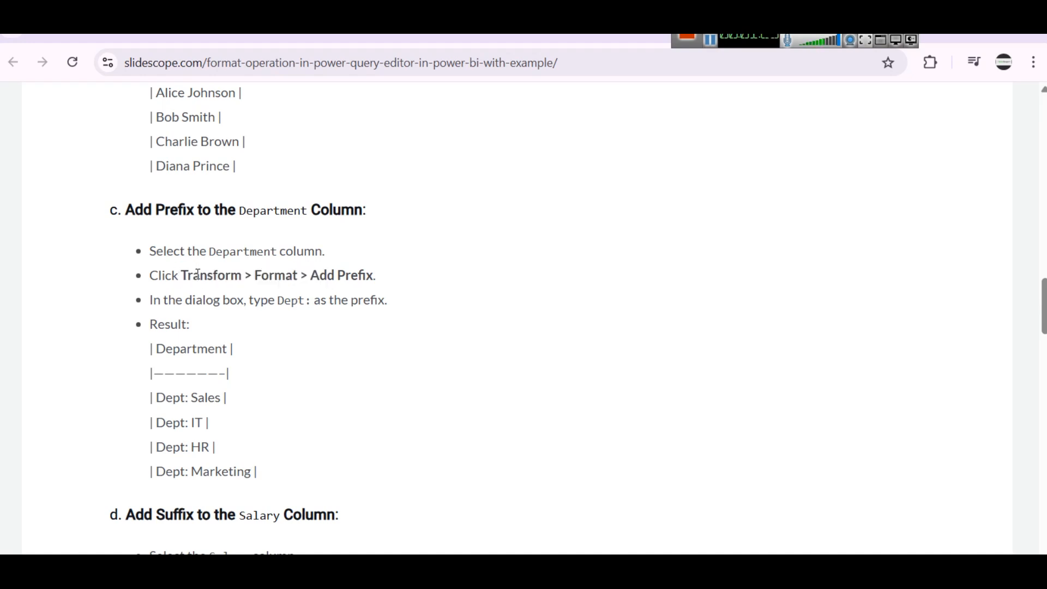
double_click(197, 274)
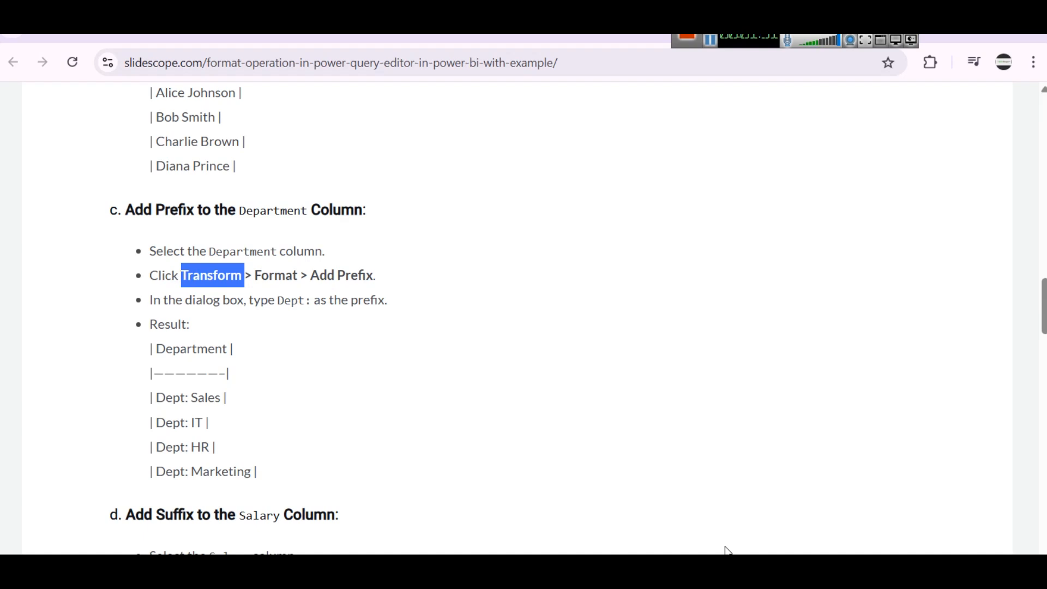
mouse_move(728, 552)
Return to Power Query Editor and compare the Format options with the Department column's own transform options.
click(786, 519)
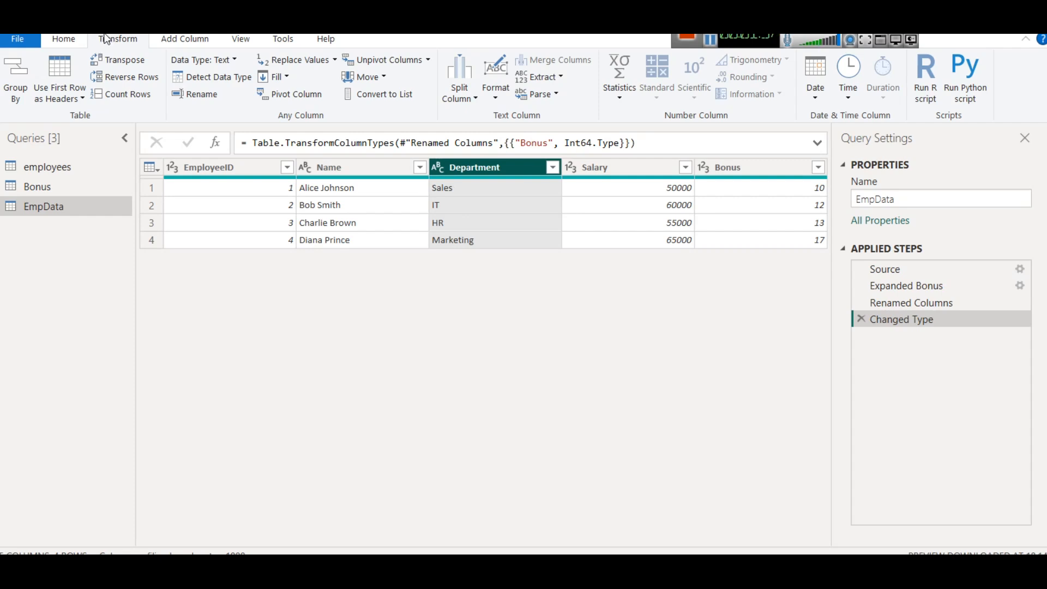
click(503, 101)
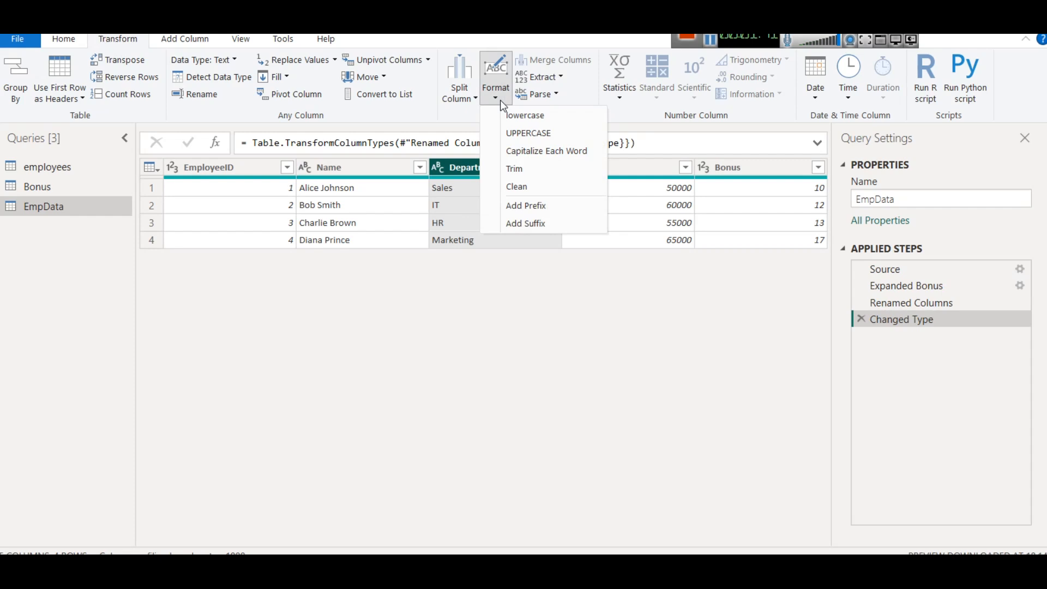
right_click(442, 169)
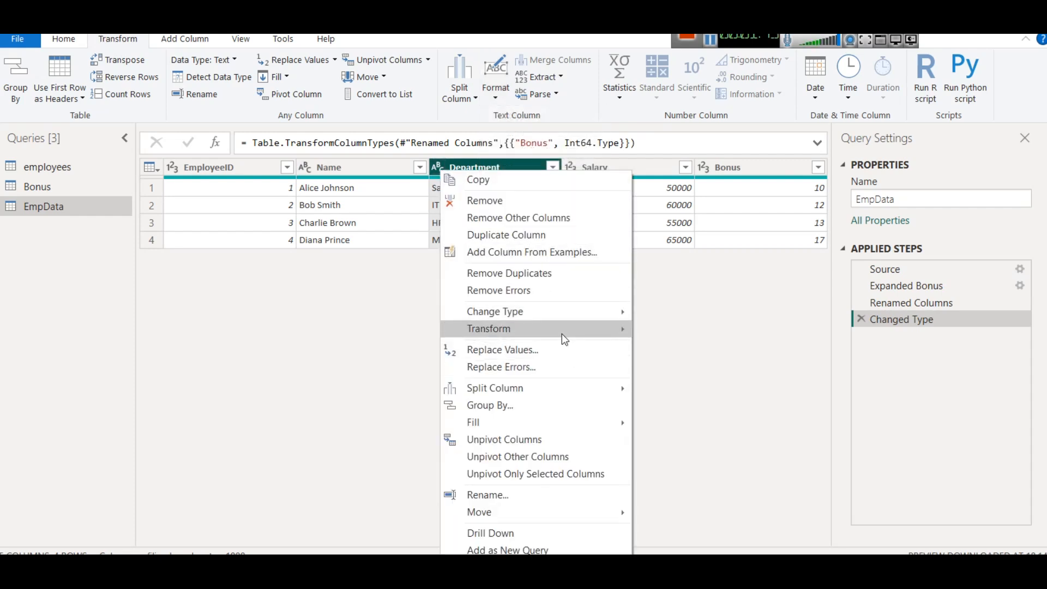
mouse_move(562, 330)
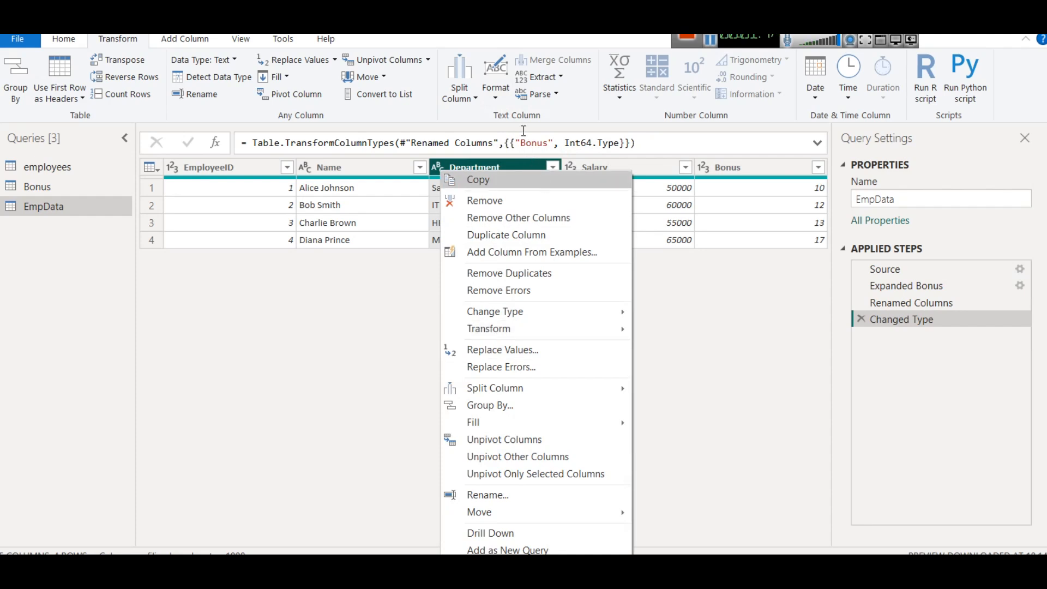
click(497, 100)
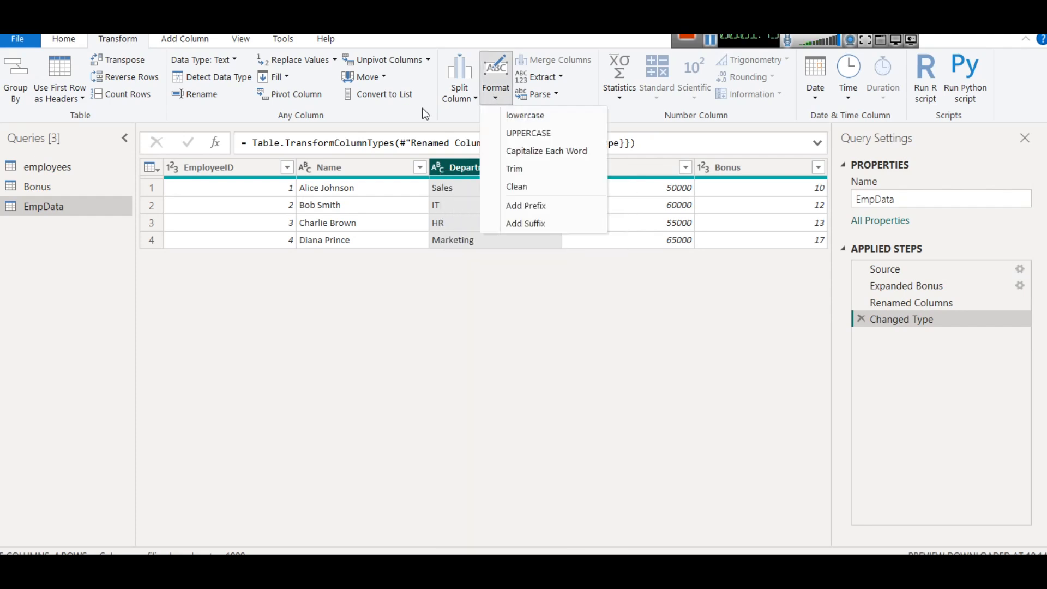
click(234, 289)
Add the prefix "Dept:" to every value in the Department column of the EmpData query.
click(54, 38)
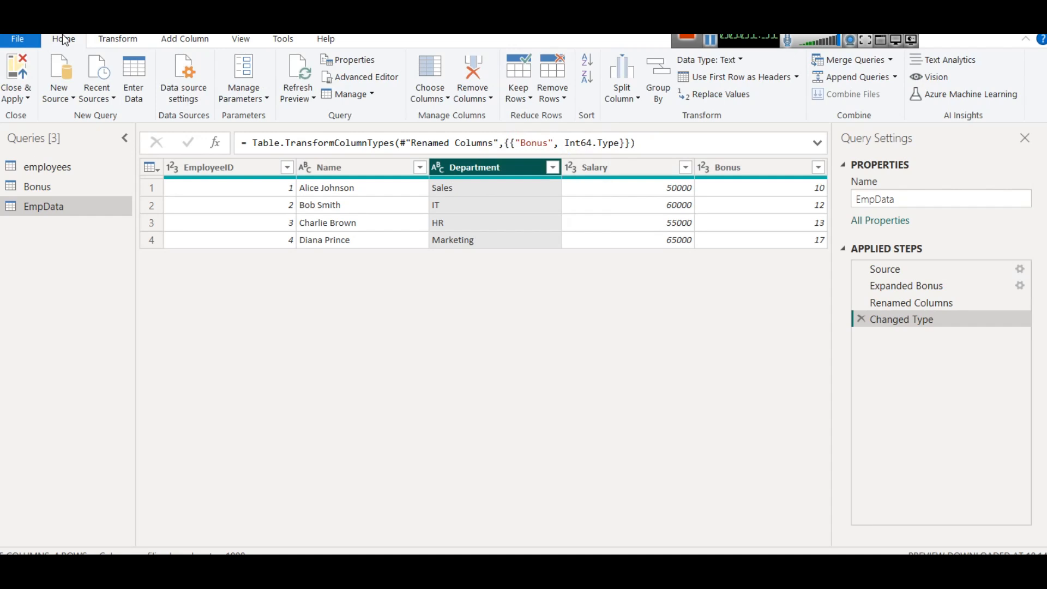
click(121, 38)
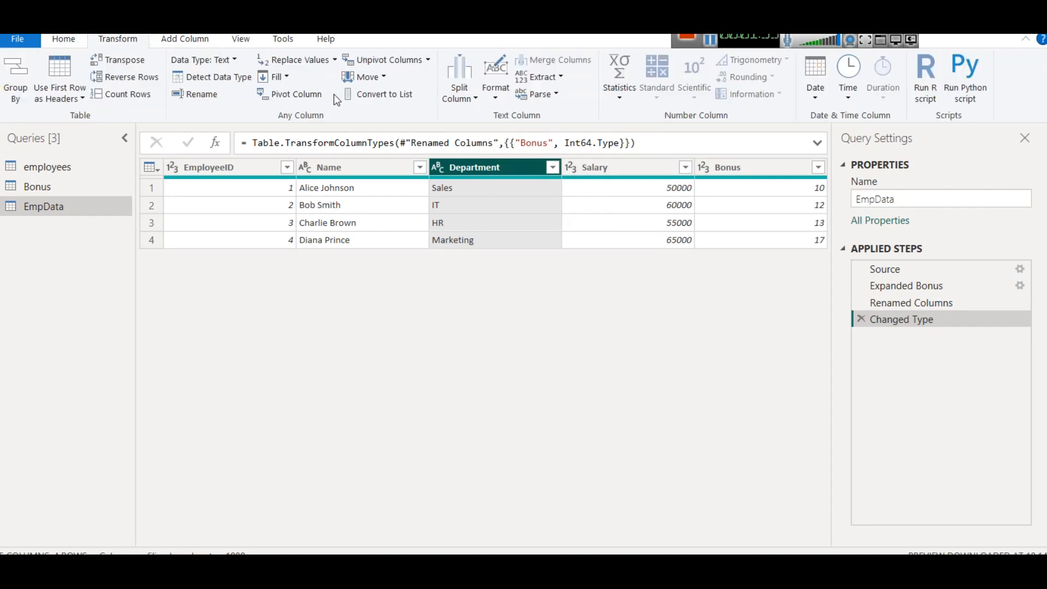
click(496, 101)
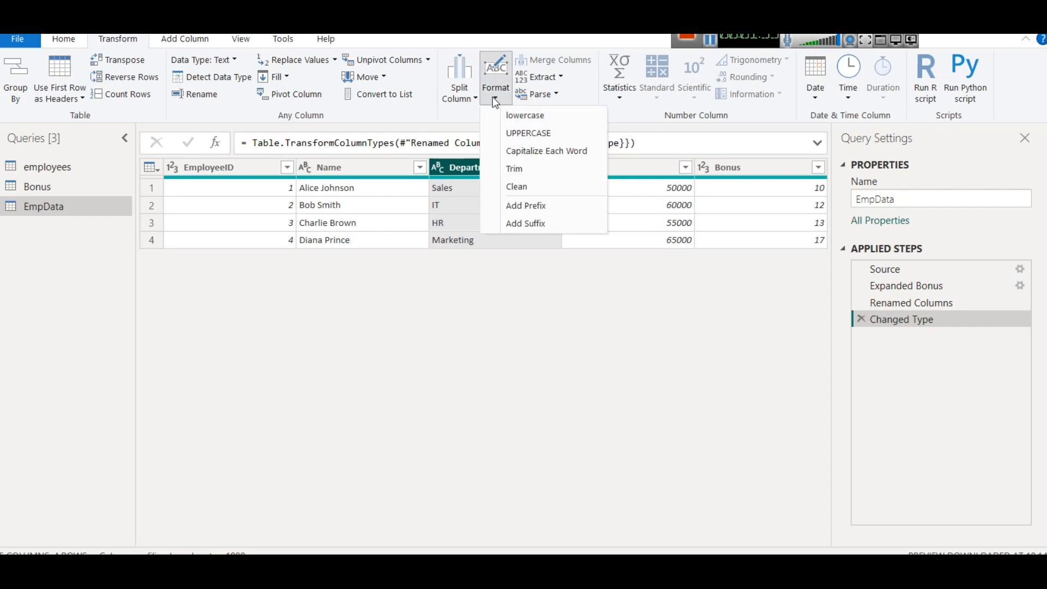
click(530, 207)
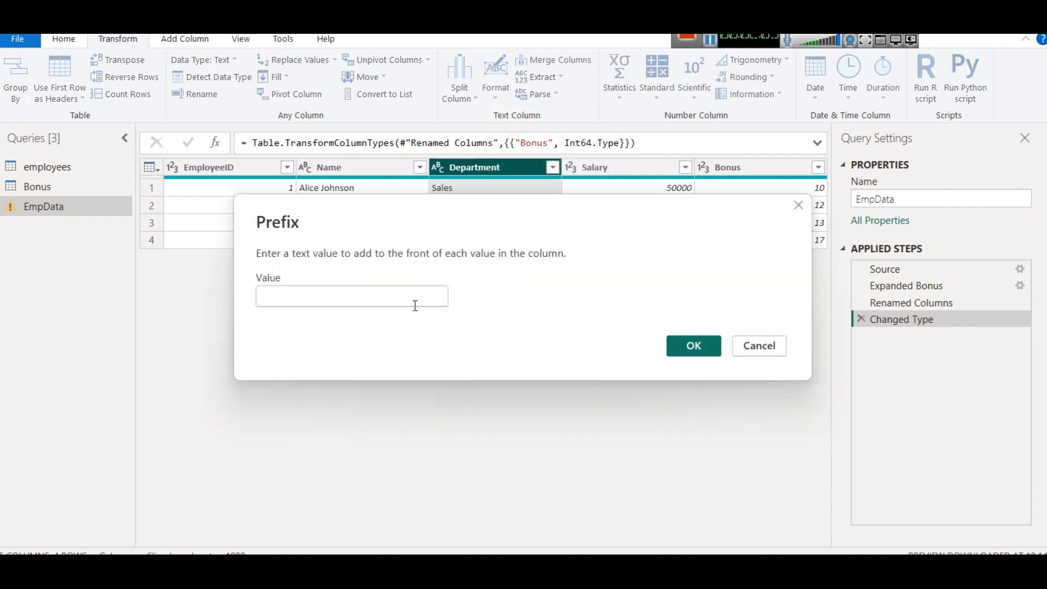
text(Dep)
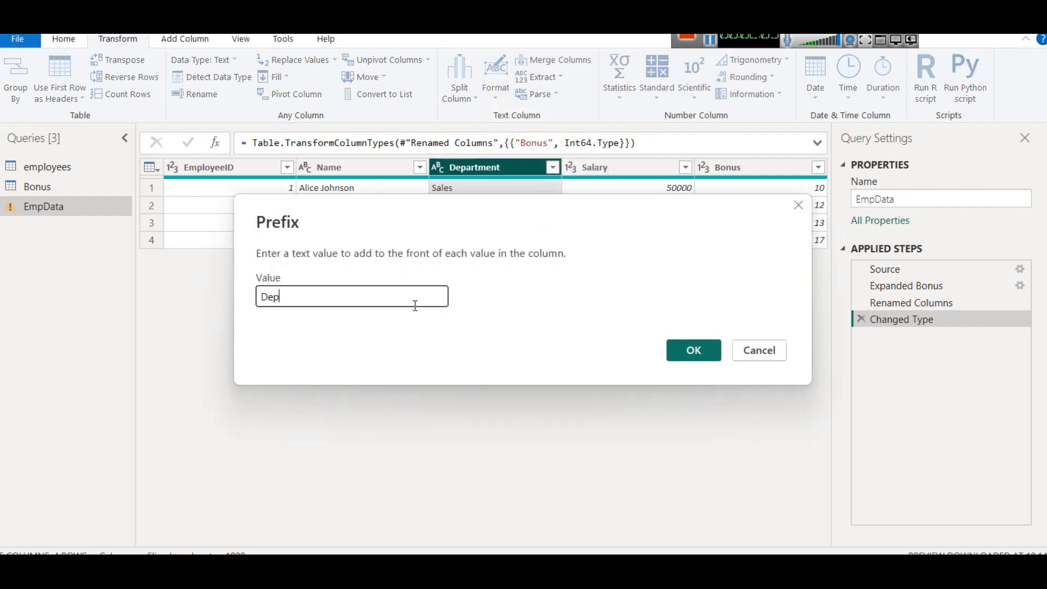
text(:)
key(Left)
text(r)
key(BackSpace)
key(Delete)
text(t)
key(Delete)
click(683, 348)
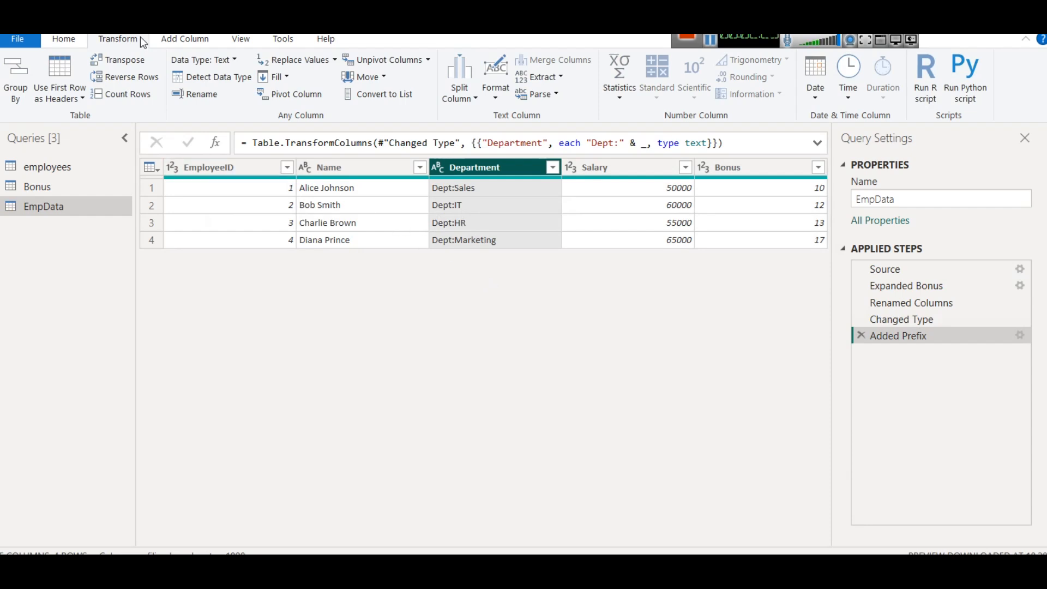
Delete the Added Prefix step from the EmpData query.
click(861, 335)
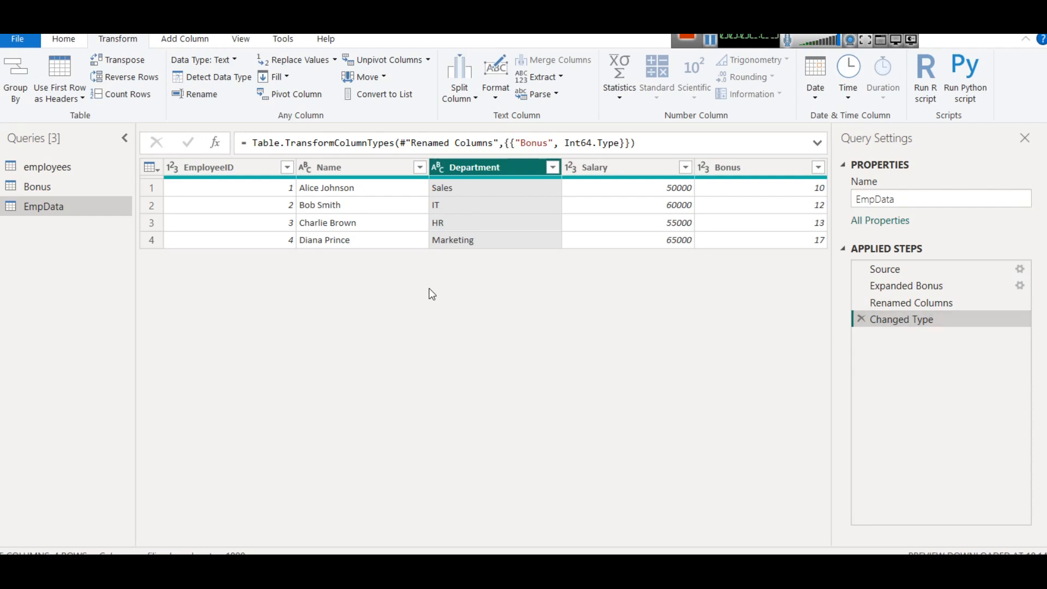
Split the Name column of the employees query by the Space delimiter at each occurrence of the delimiter.
click(43, 166)
click(312, 173)
click(325, 165)
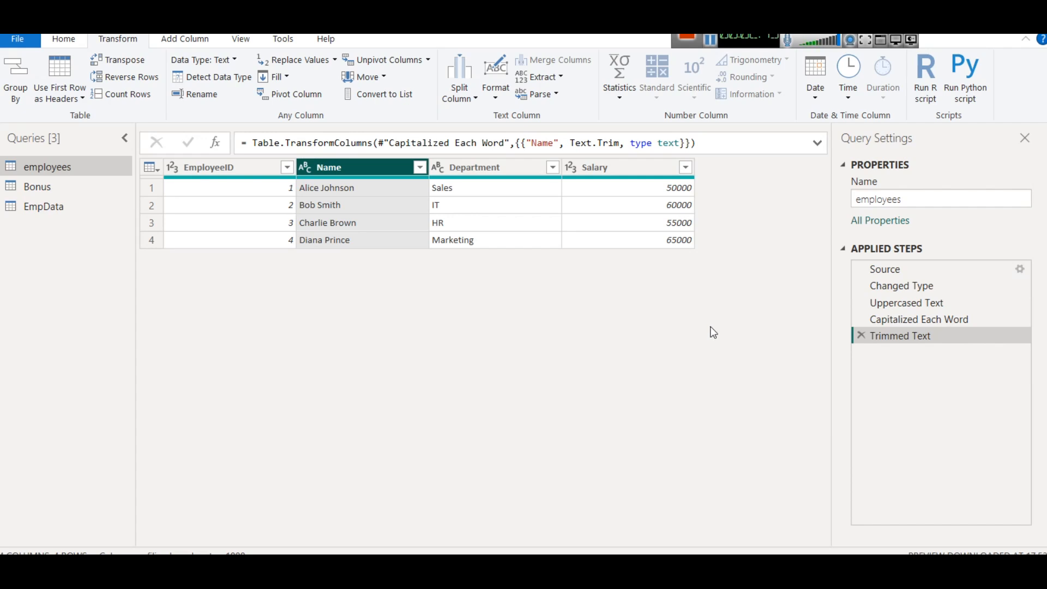
right_click(325, 164)
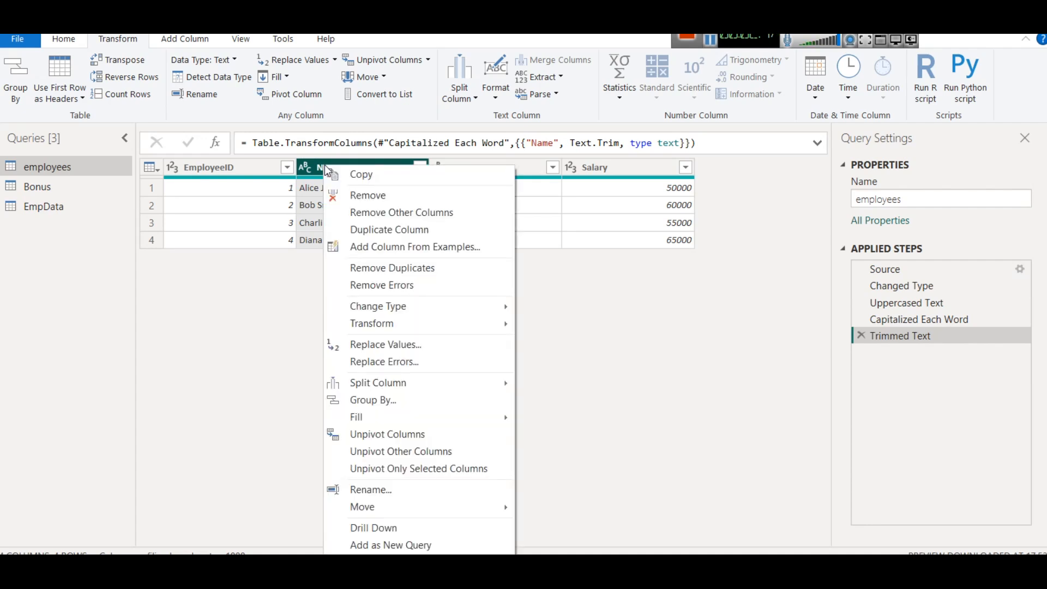
click(319, 164)
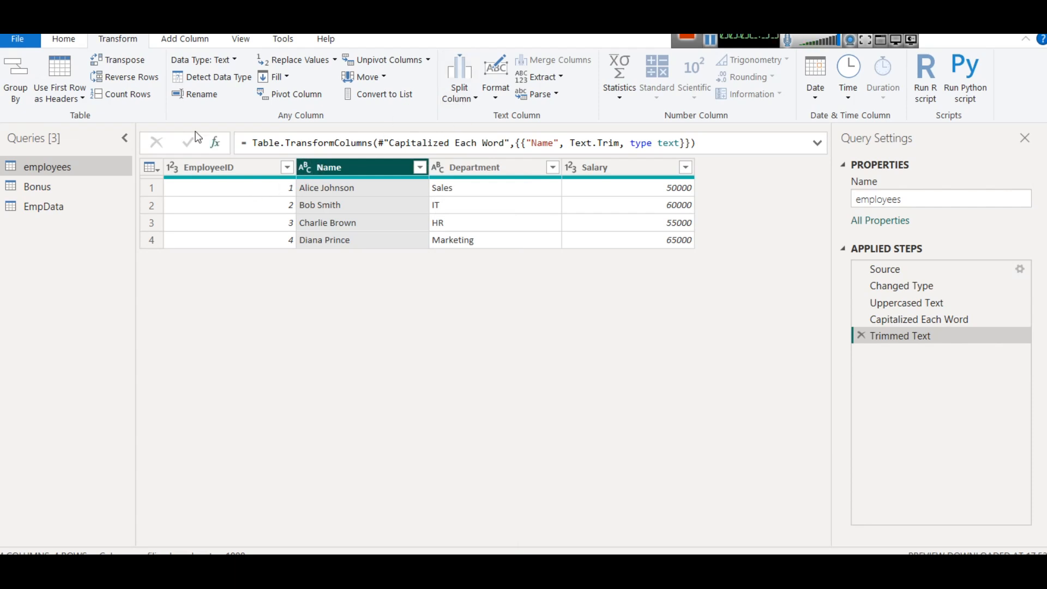
click(467, 94)
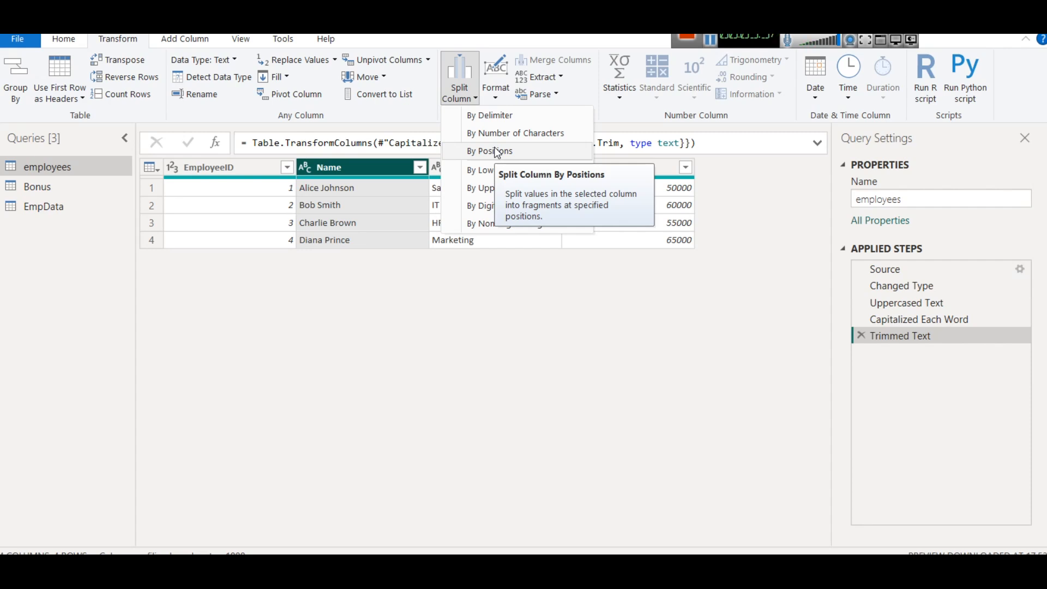
click(481, 117)
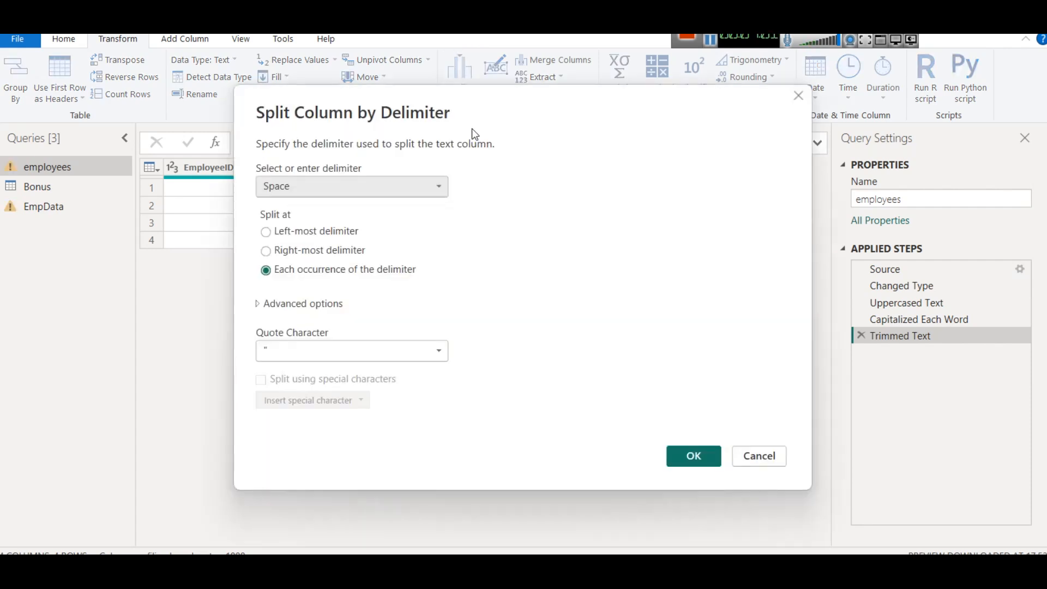
drag(486, 124, 852, 139)
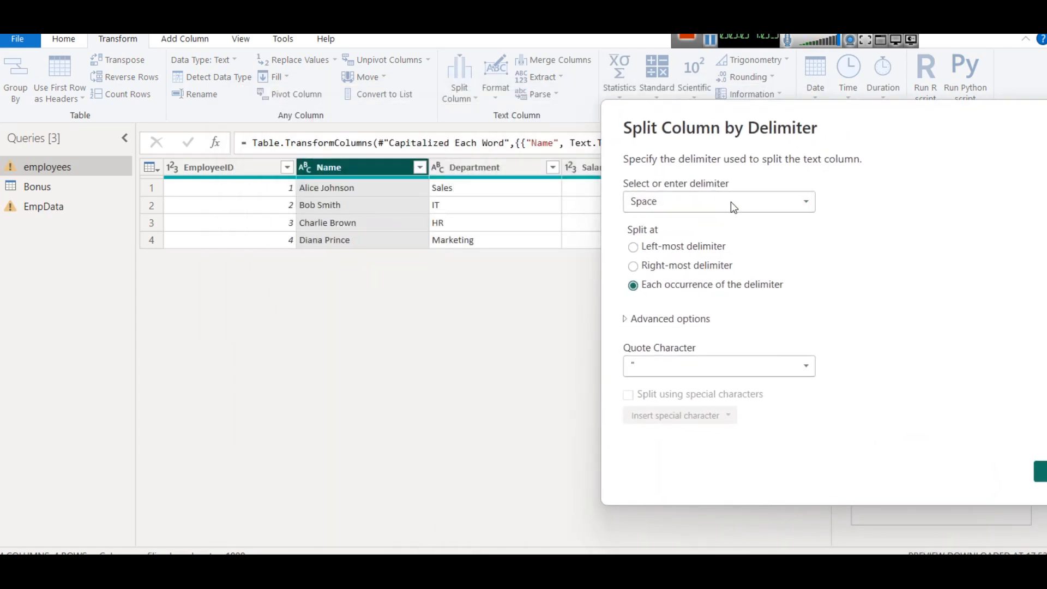
drag(767, 147, 720, 101)
click(695, 155)
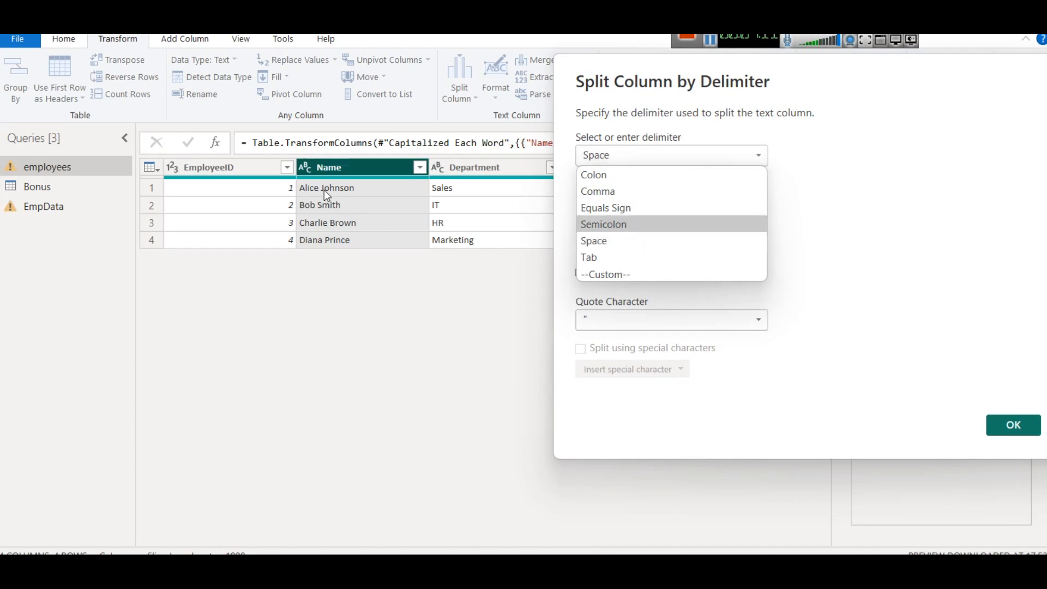
click(636, 244)
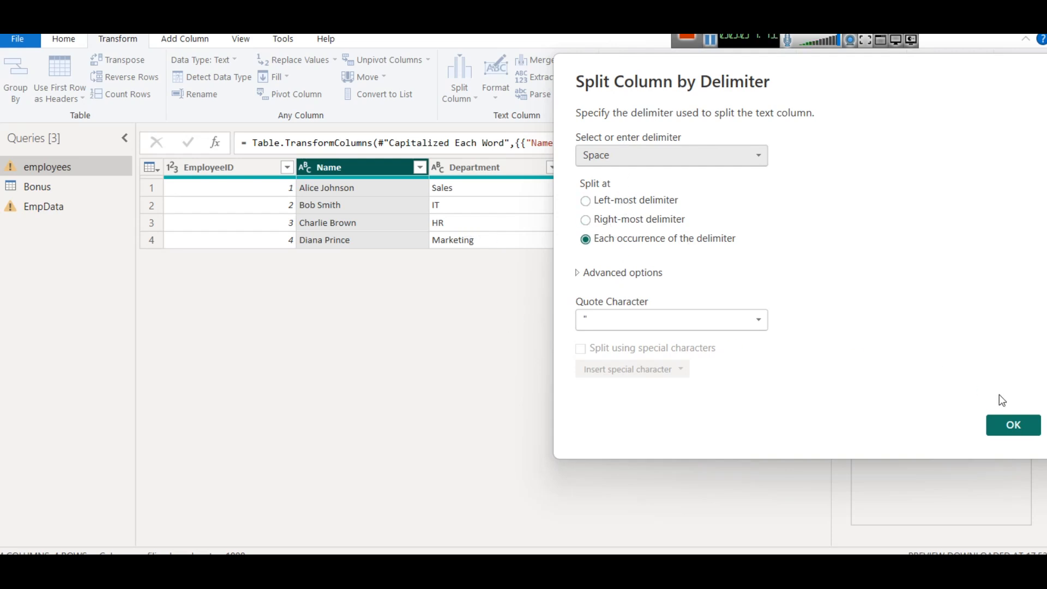
click(1025, 427)
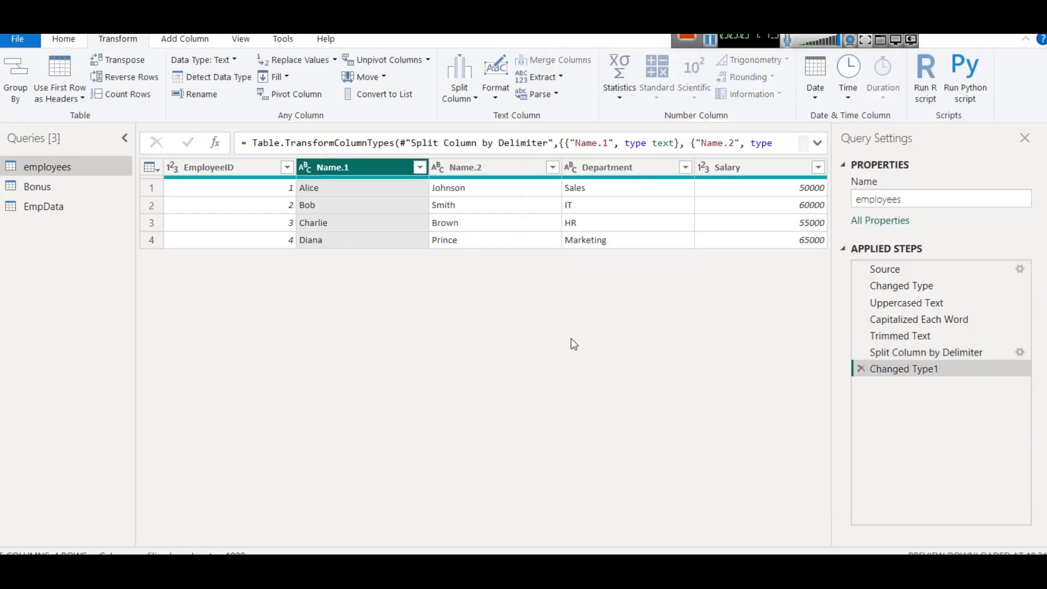
Rename the Name.1 column of the employees query to FirstName.
right_click(352, 164)
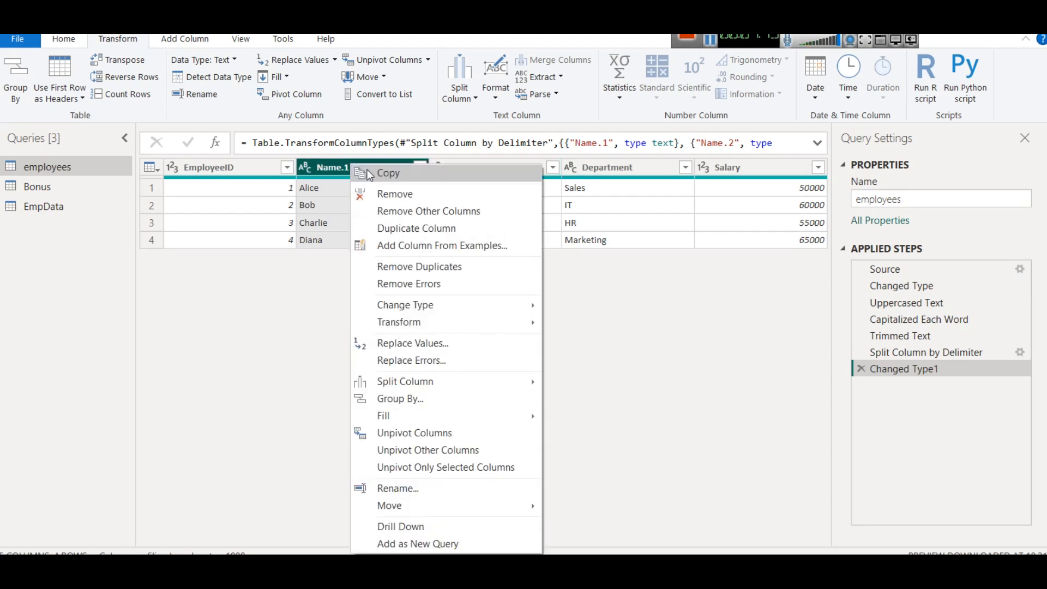
mouse_move(419, 505)
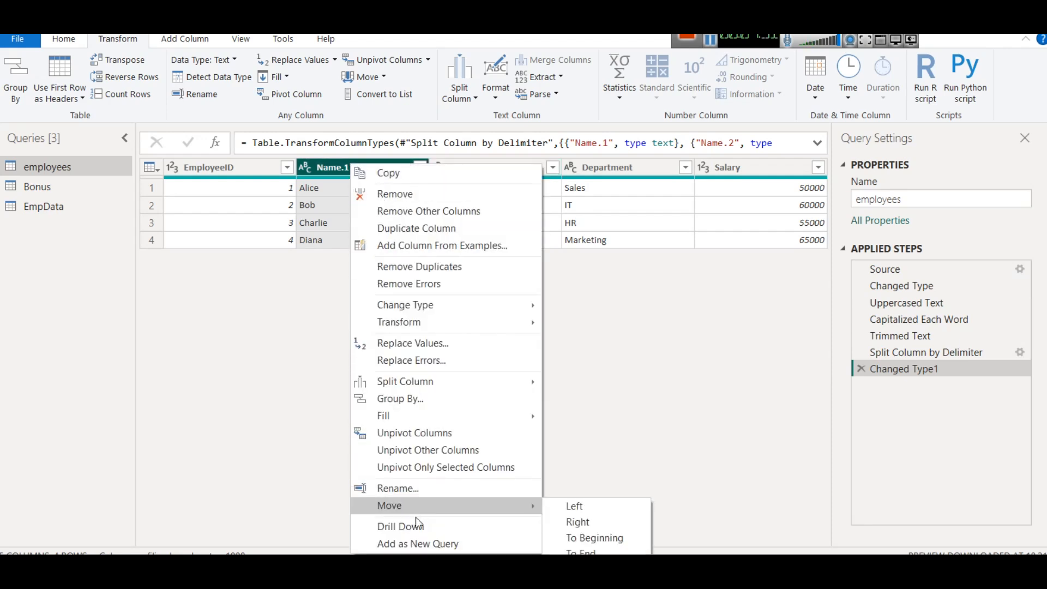
click(409, 489)
text(Firt)
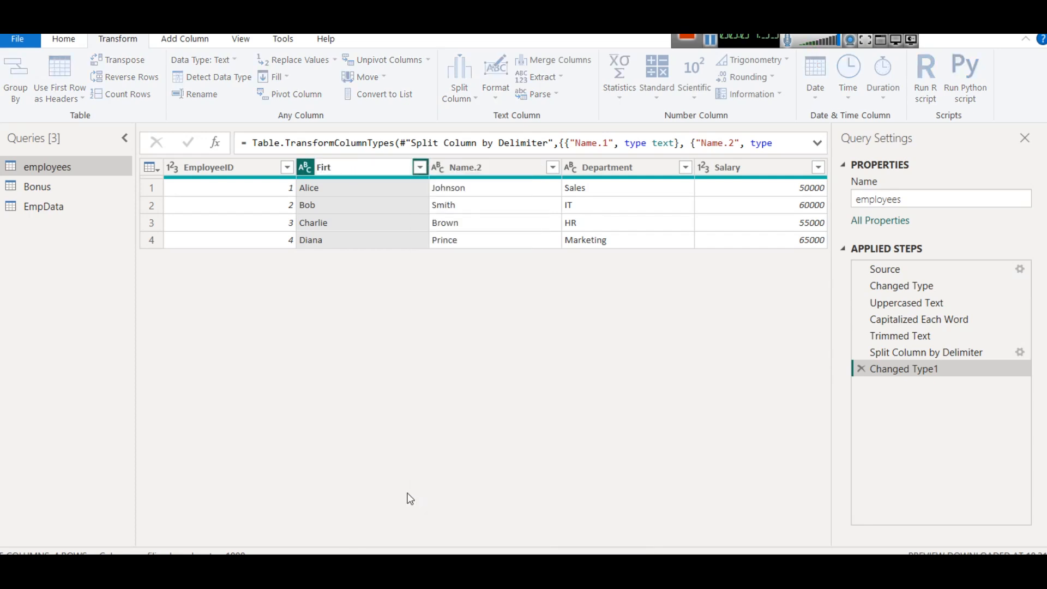
key(BackSpace)
text(stName)
key(Return)
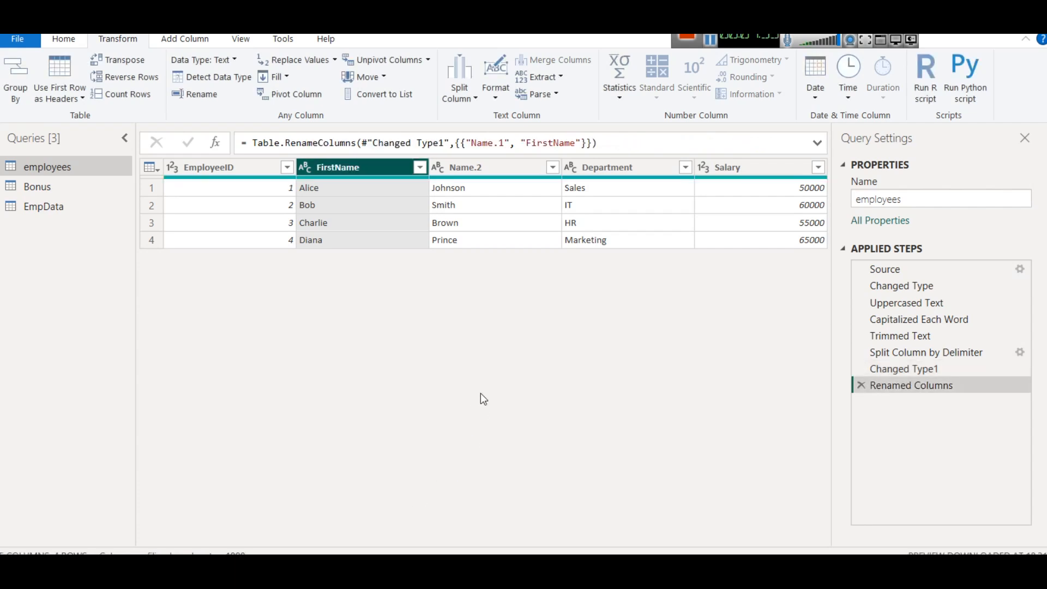
Rename the Name.2 column of the employees query to LastName.
right_click(458, 167)
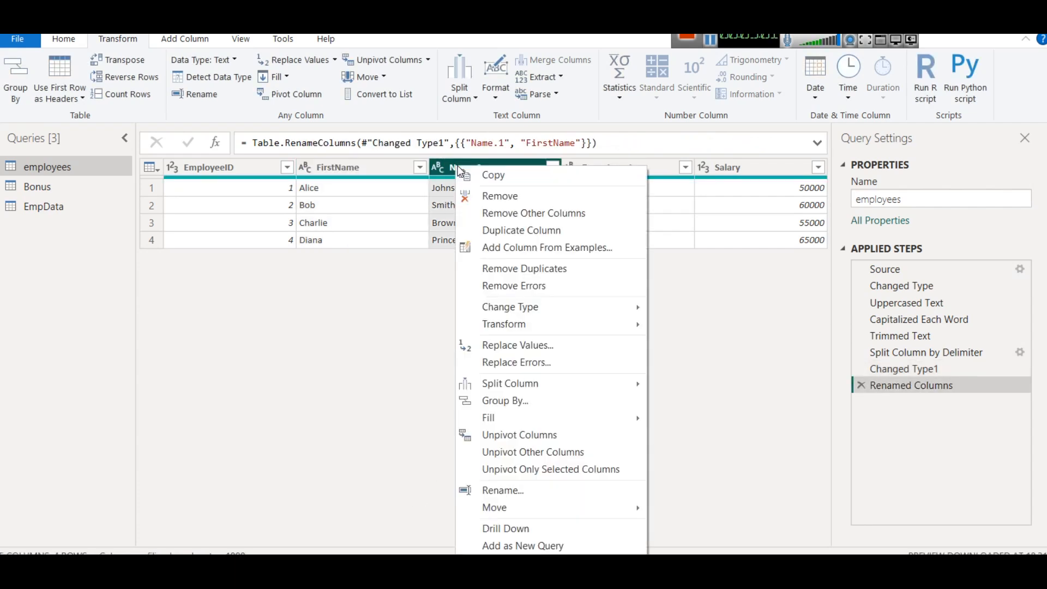
click(522, 492)
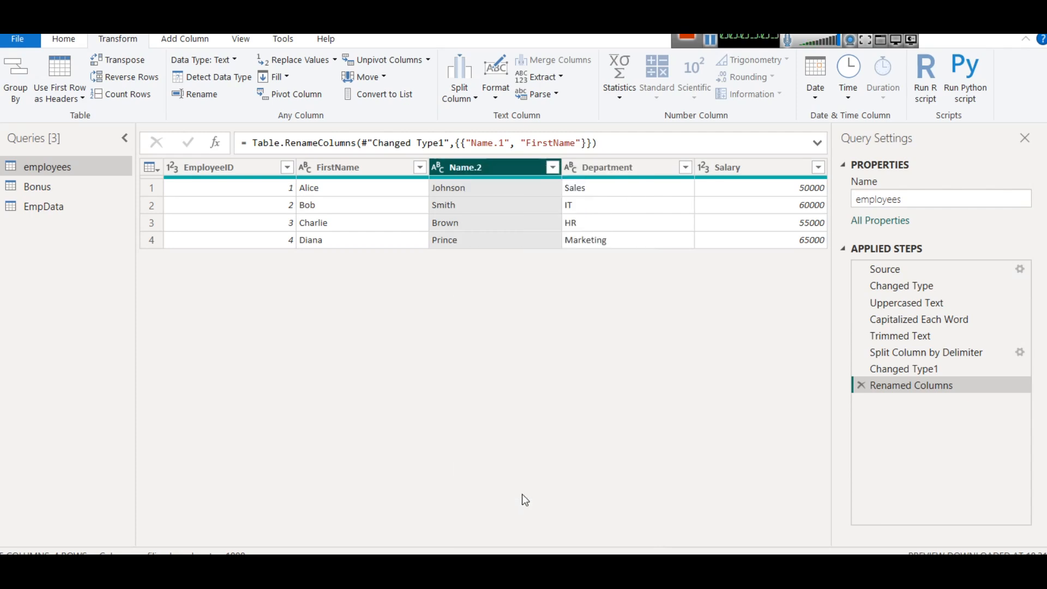
right_click(472, 166)
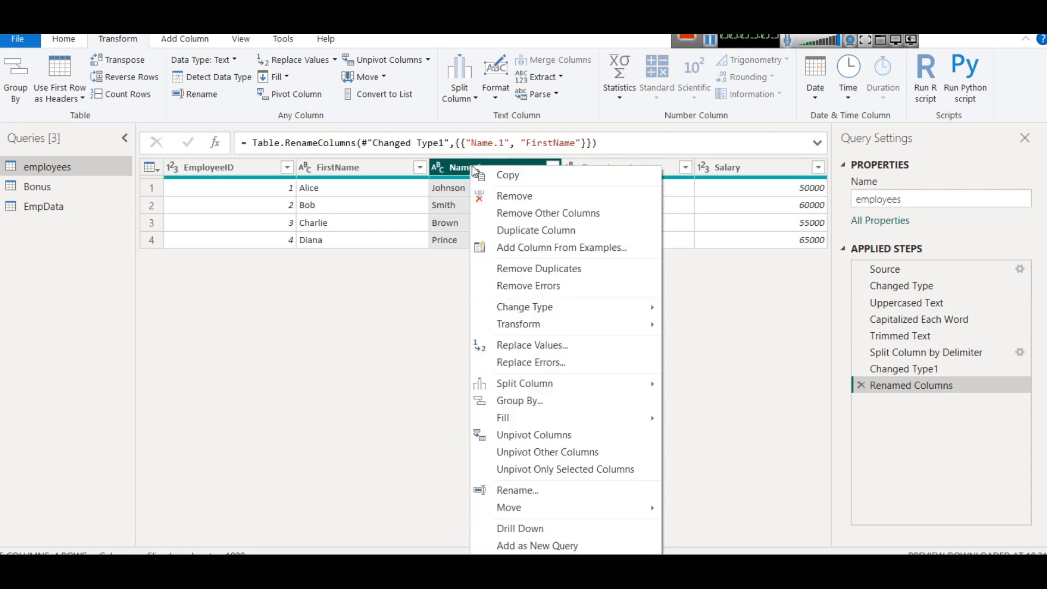
click(528, 492)
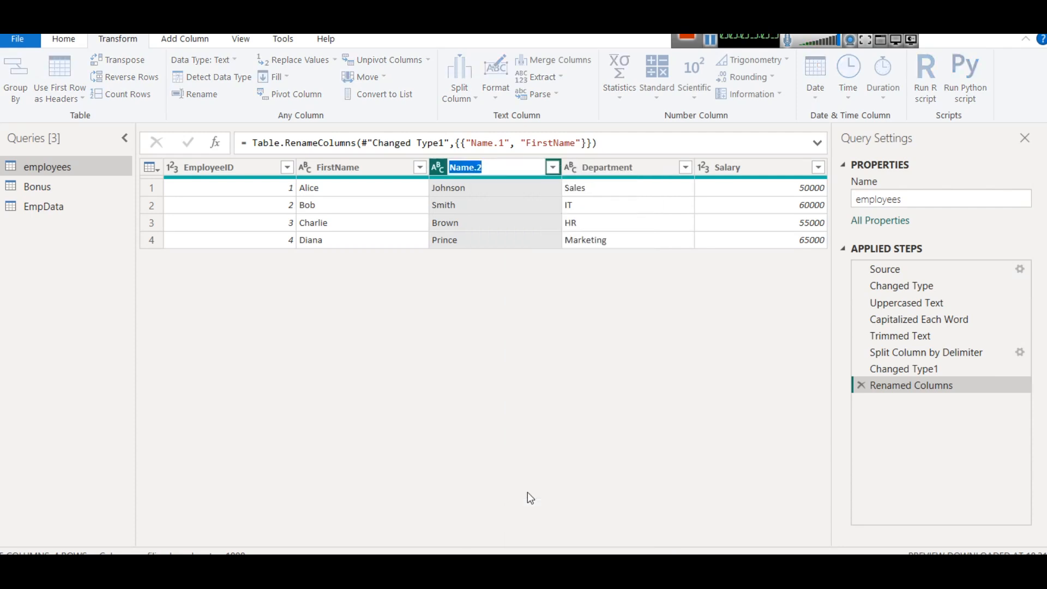
text(LastName)
key(Return)
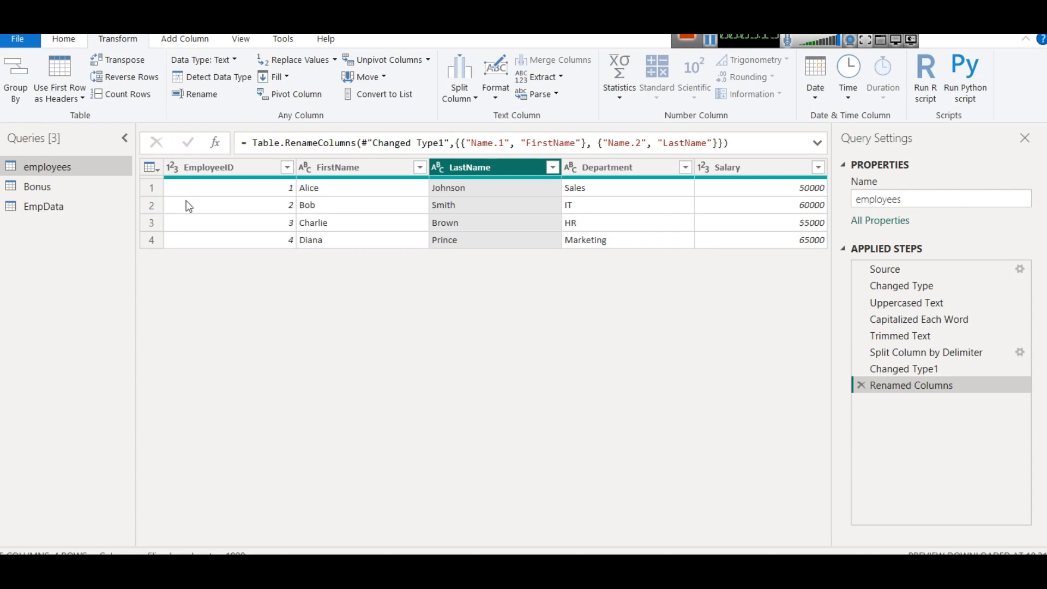
click(69, 39)
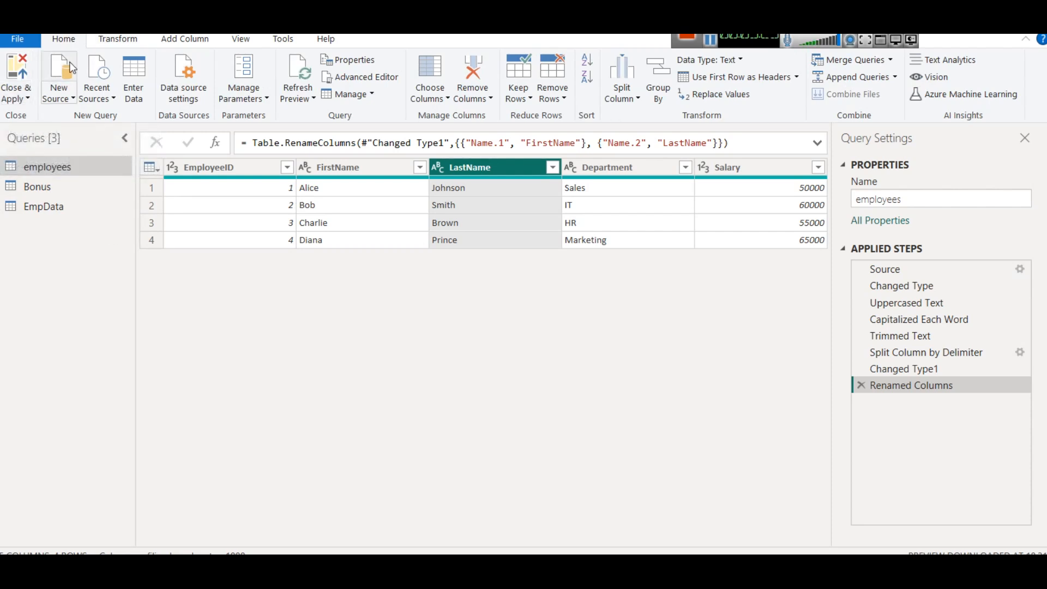
click(23, 100)
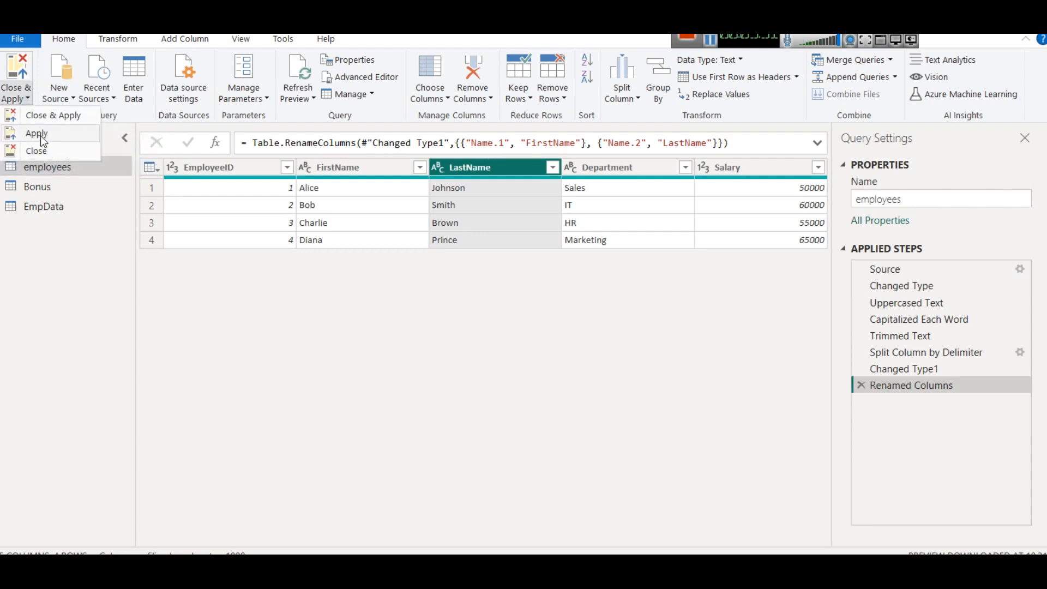
key(Escape)
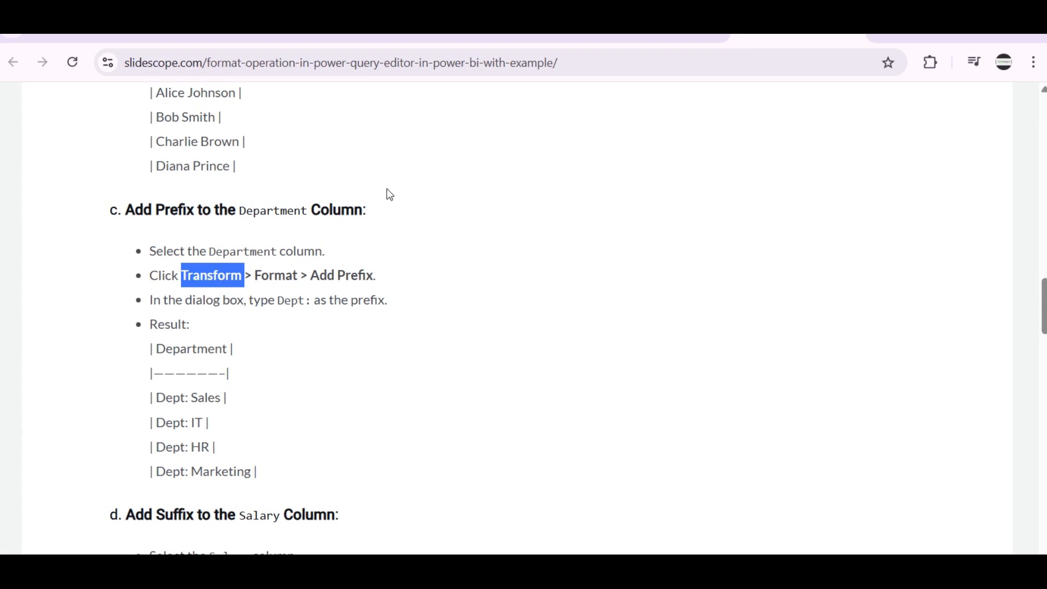
Switch to the browser tutorial and read the section on adding a suffix to the Salary column.
scroll(357, 263, down, 5)
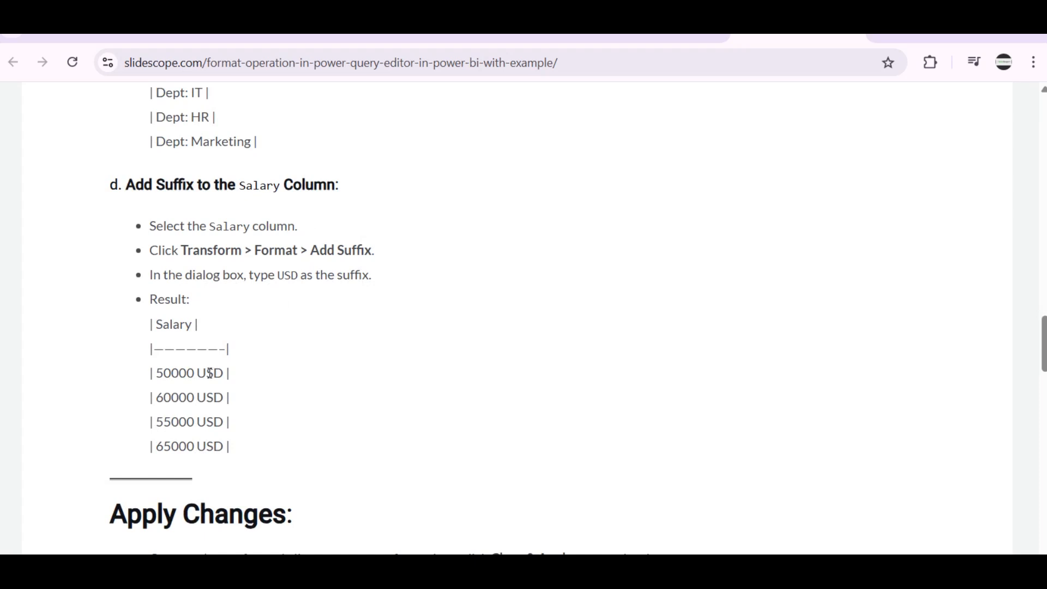
mouse_move(716, 569)
scroll(243, 343, down, 4)
scroll(227, 307, up, 4)
Return to the Power BI Desktop report and discard the pending changes to the employees and EmpData queries.
click(715, 569)
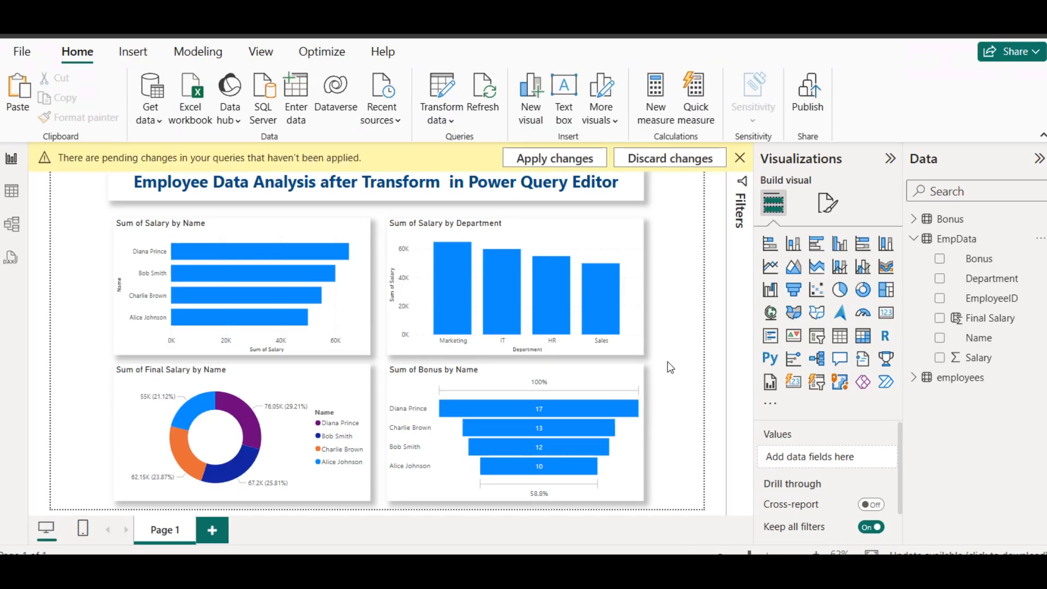
click(702, 167)
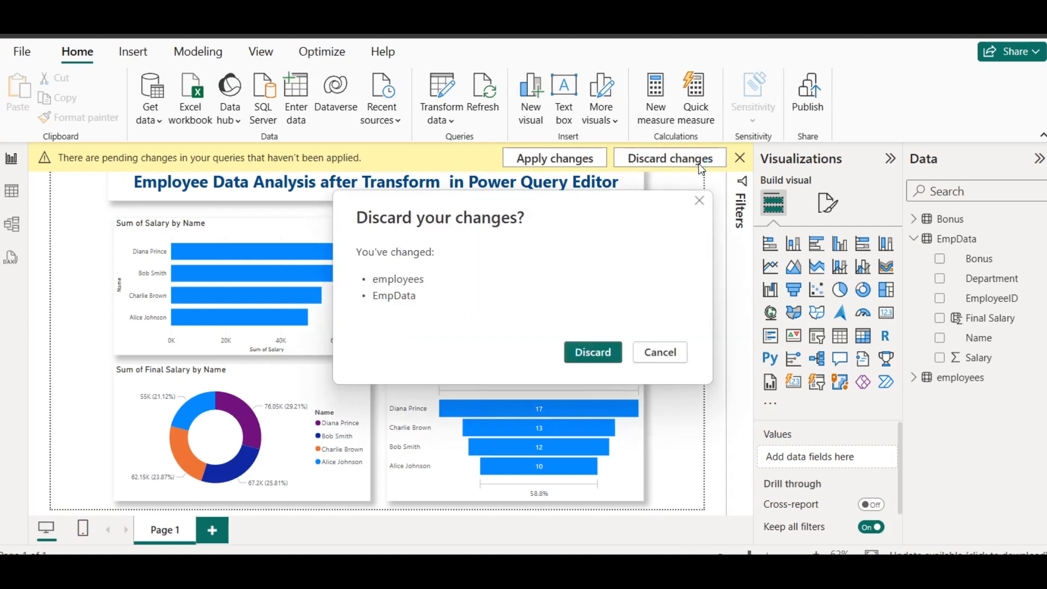
click(594, 352)
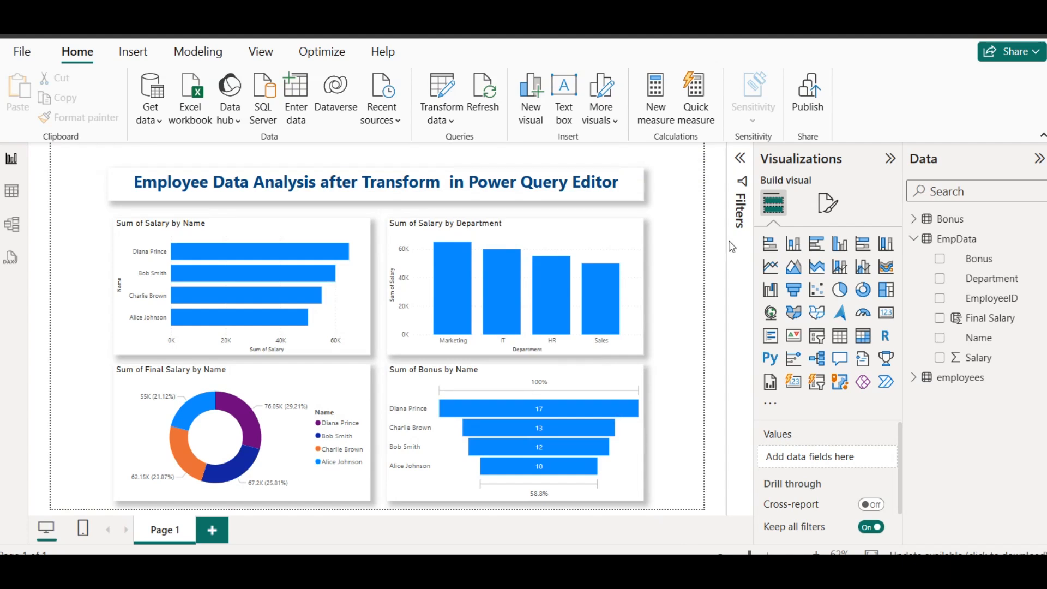
Switch to the browser tutorial and review the Employee Details example table.
mouse_move(680, 570)
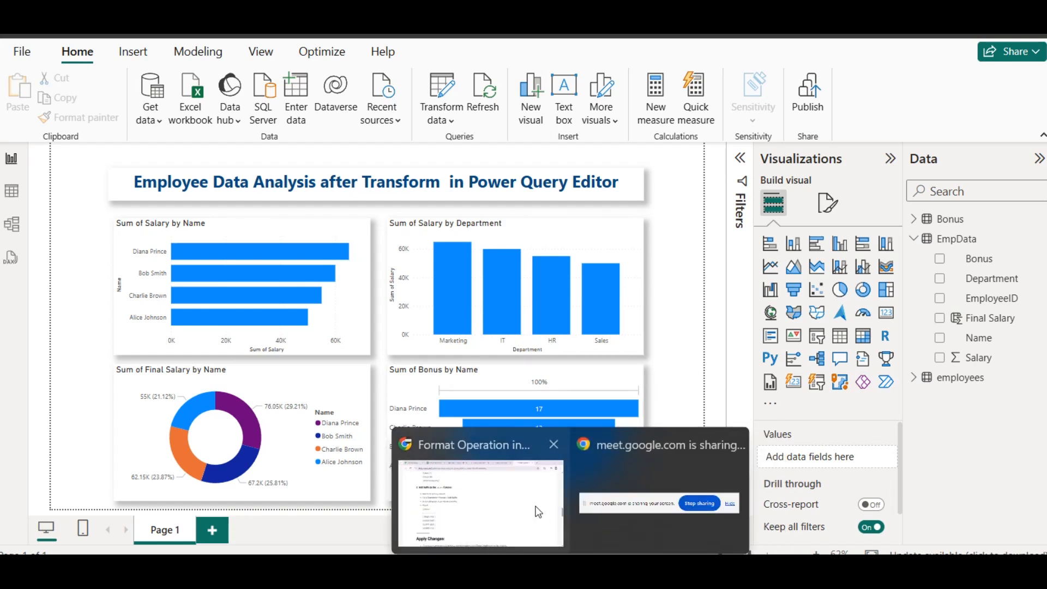
click(535, 507)
scroll(415, 253, up, 8)
scroll(434, 304, up, 15)
scroll(400, 289, down, 6)
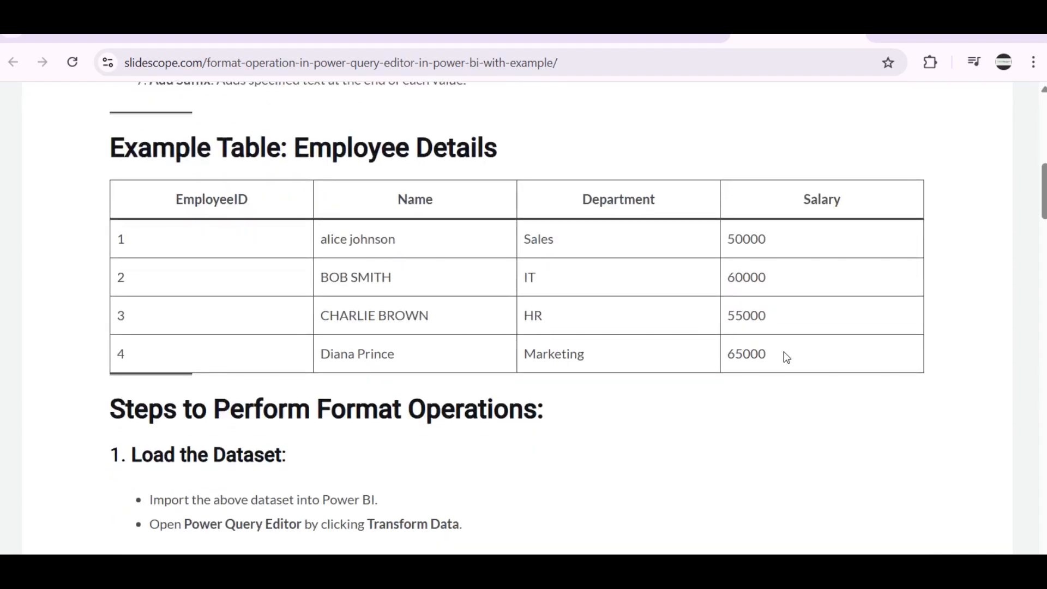